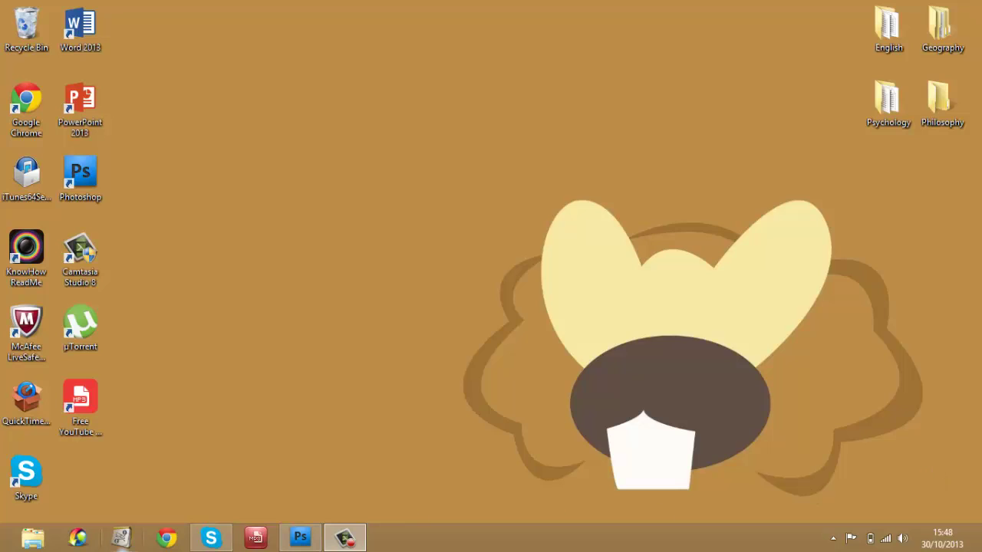
{"action": "left_click_drag", "start_coordinate": [180, 260], "coordinate": [65, 192]}
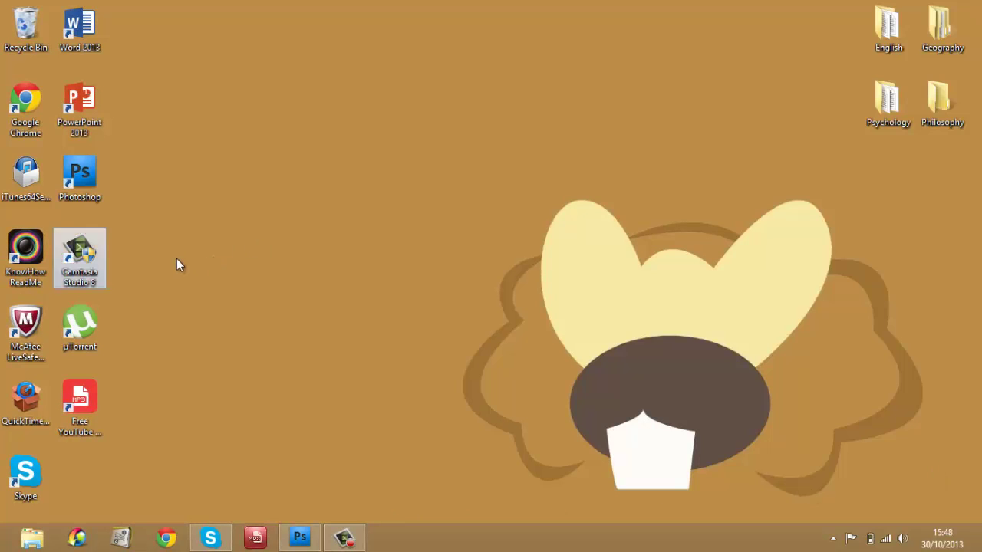
{"action": "left_click", "coordinate": [260, 286]}
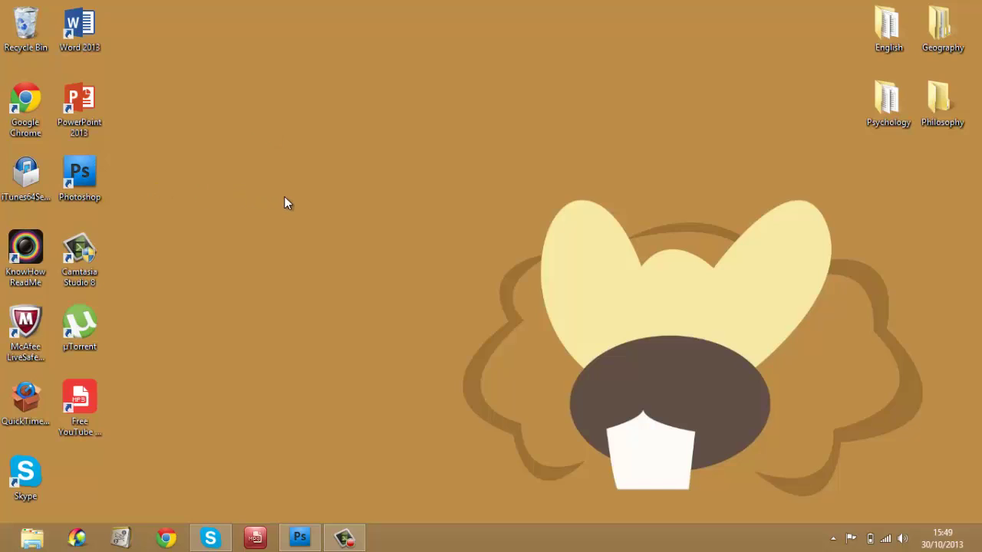
{"action": "left_click", "coordinate": [167, 539]}
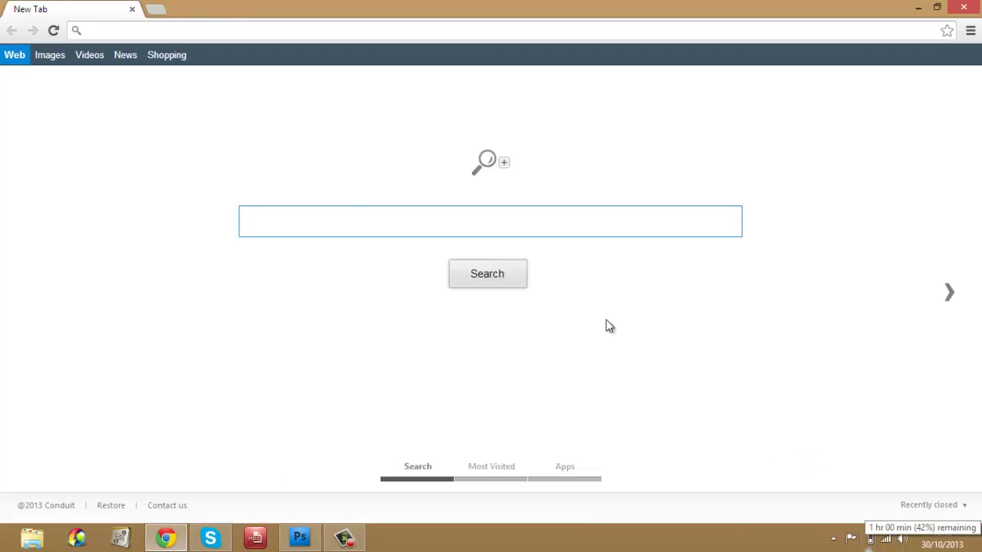
{"action": "left_click", "coordinate": [285, 31]}
{"action": "type", "text": "brush"}
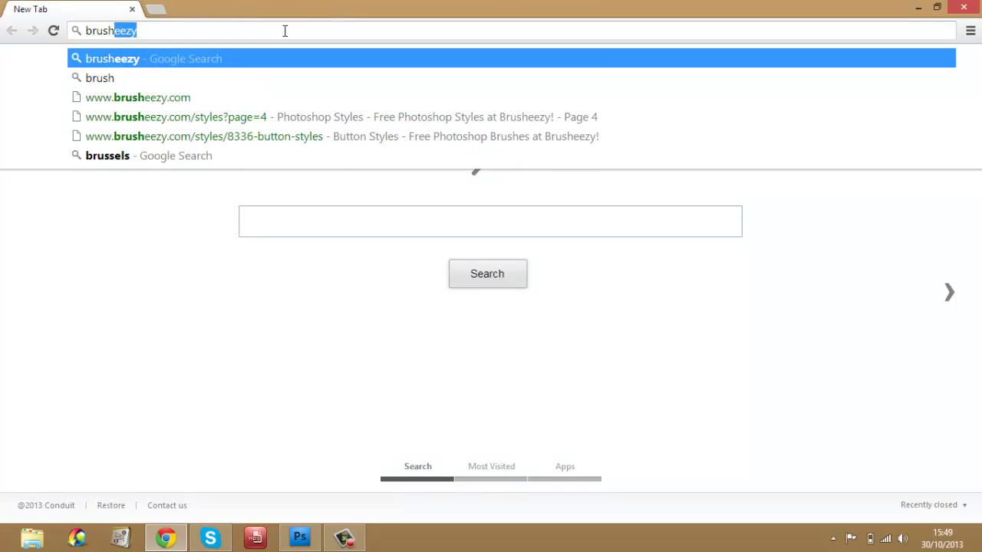
{"action": "type", "text": "ee"}
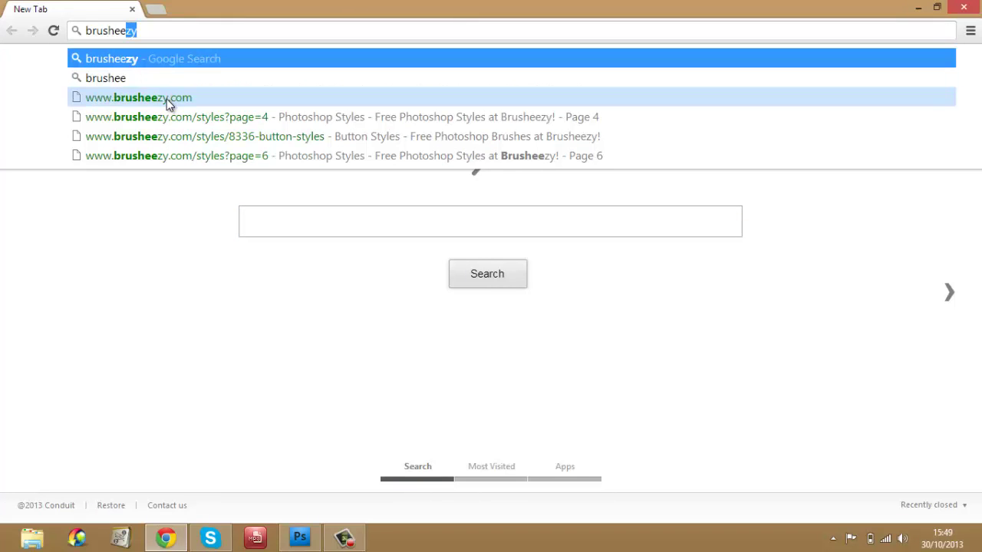
{"action": "left_click", "coordinate": [169, 99]}
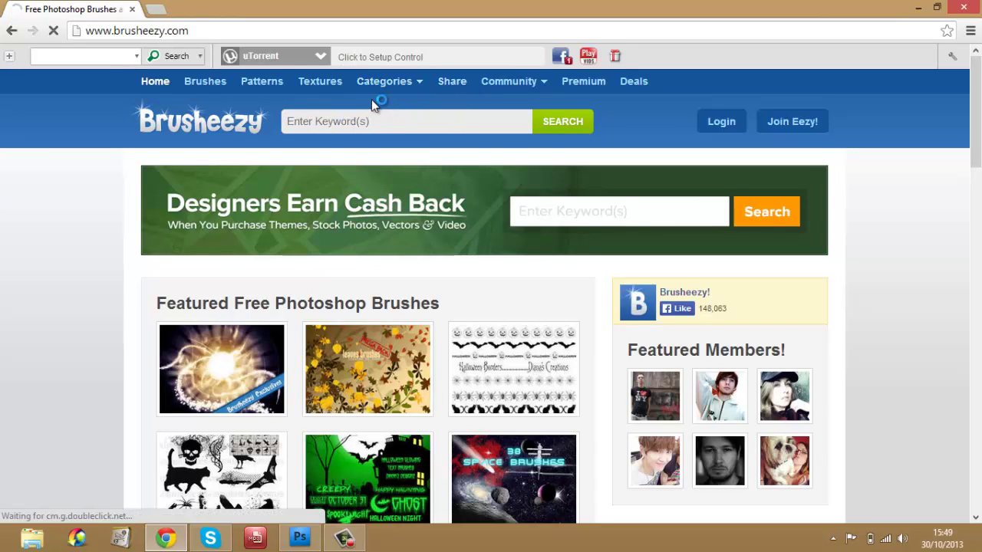
{"action": "left_click", "coordinate": [311, 83]}
{"action": "mouse_move", "coordinate": [387, 82]}
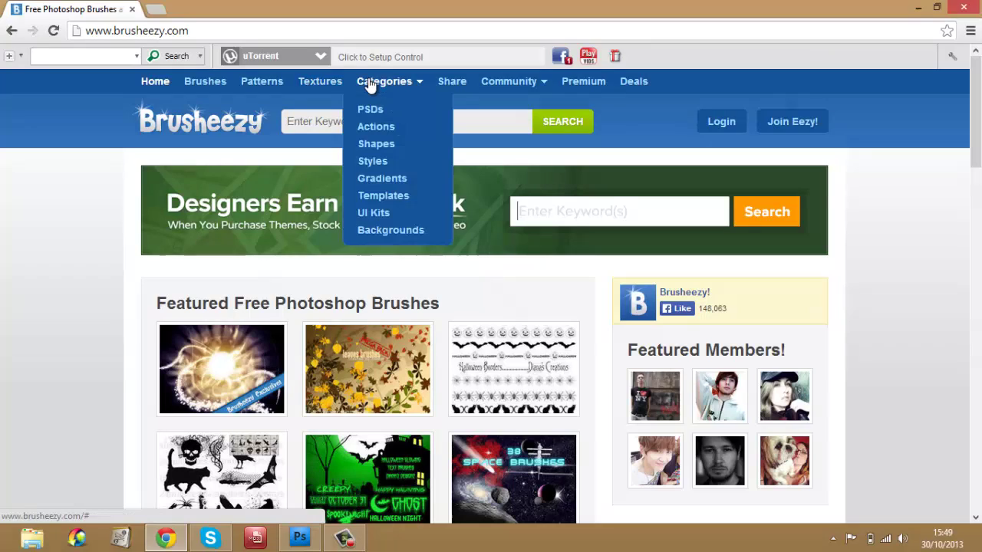
{"action": "left_click", "coordinate": [379, 164]}
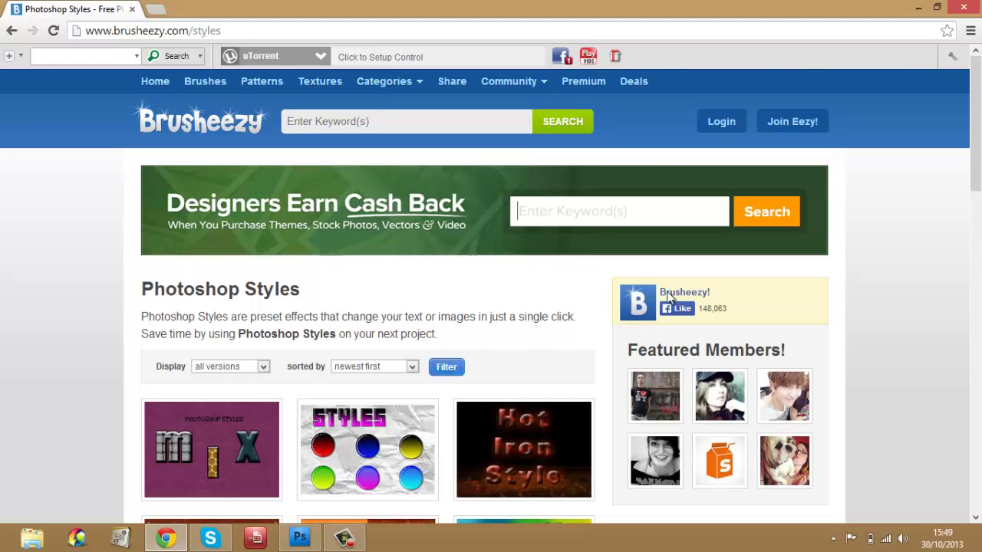
Page through the Styles listing to pages 2 and 3
{"action": "left_click_drag", "start_coordinate": [979, 184], "coordinate": [979, 341]}
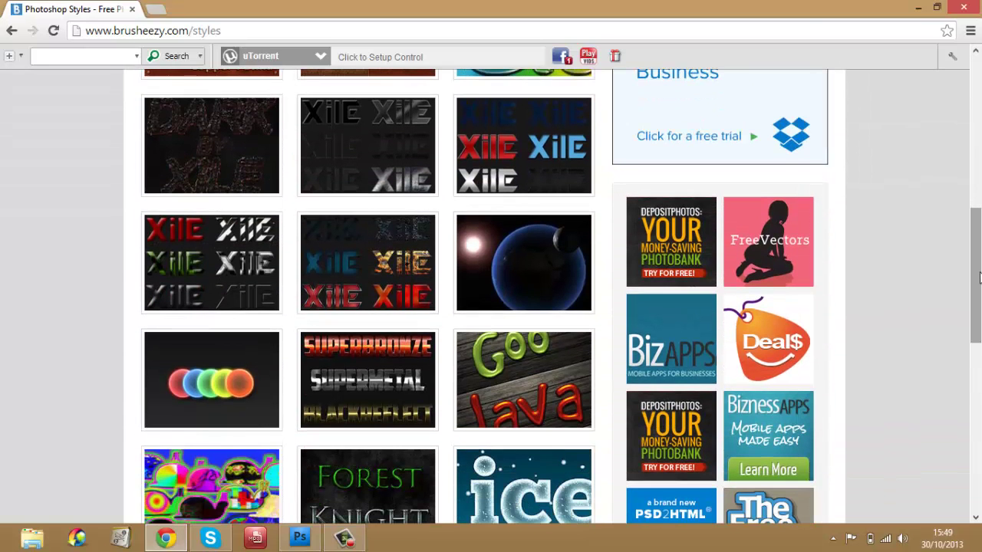
{"action": "left_click_drag", "start_coordinate": [979, 291], "coordinate": [979, 443]}
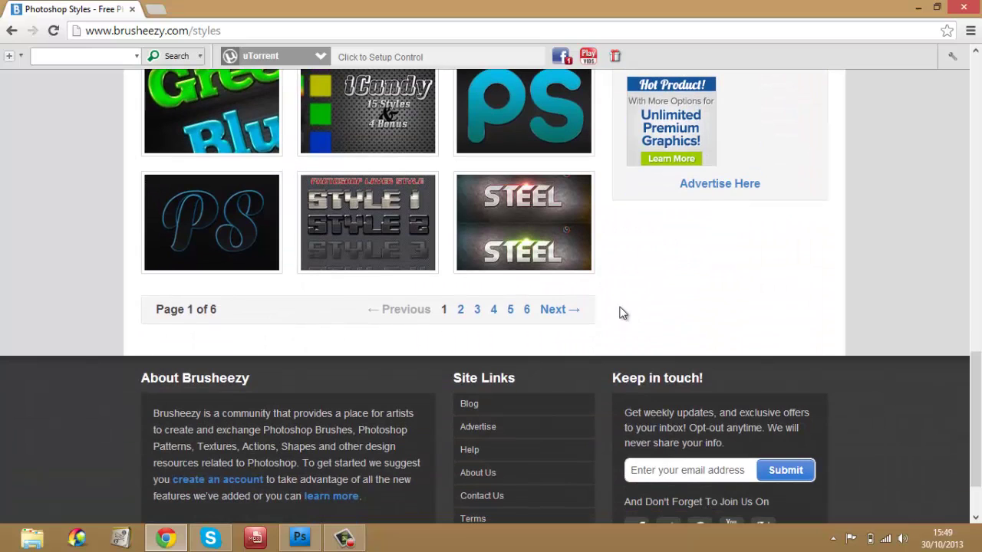
{"action": "left_click", "coordinate": [461, 312]}
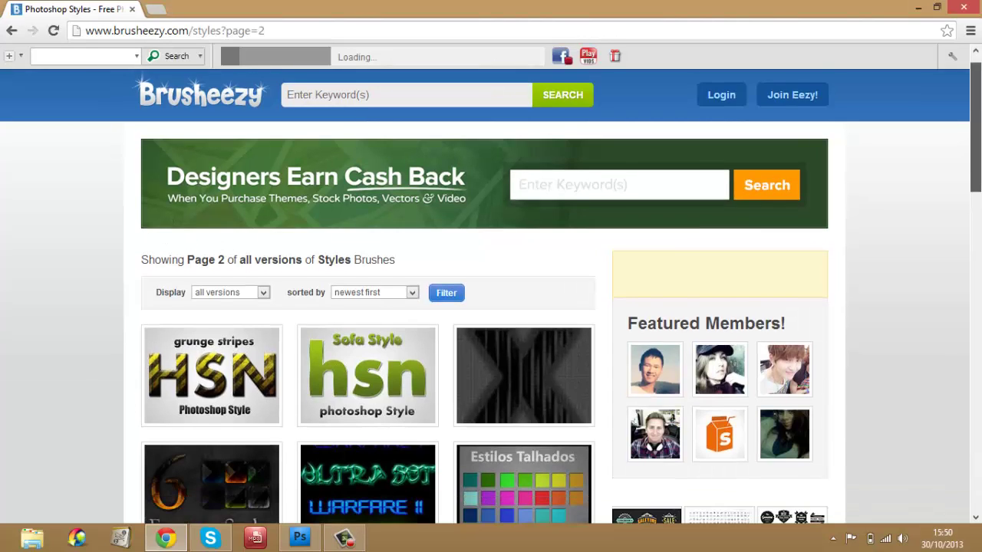
{"action": "scroll", "coordinate": [979, 188], "scroll_direction": "down", "scroll_amount": 4}
{"action": "scroll", "coordinate": [491, 291], "scroll_direction": "down", "scroll_amount": 4}
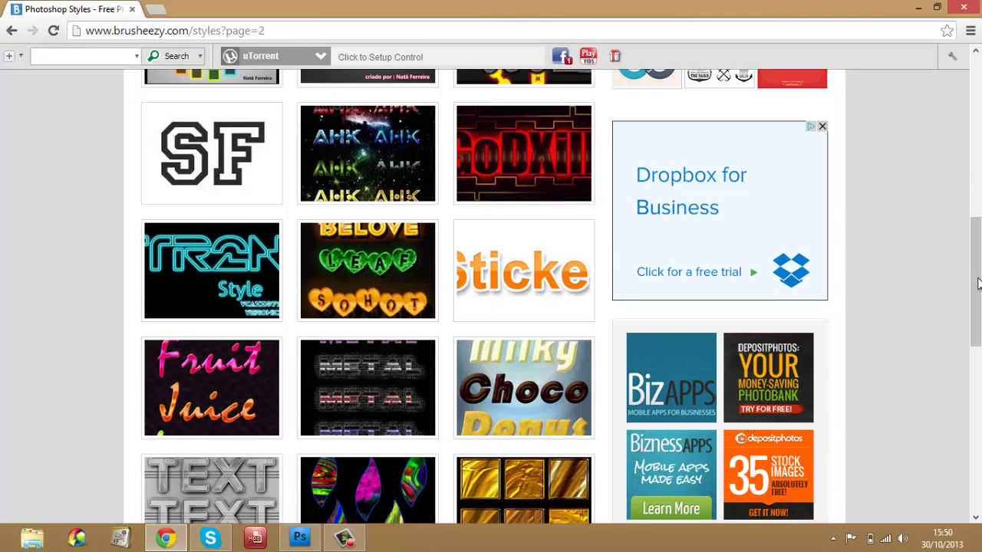
{"action": "left_click_drag", "start_coordinate": [979, 282], "coordinate": [979, 375]}
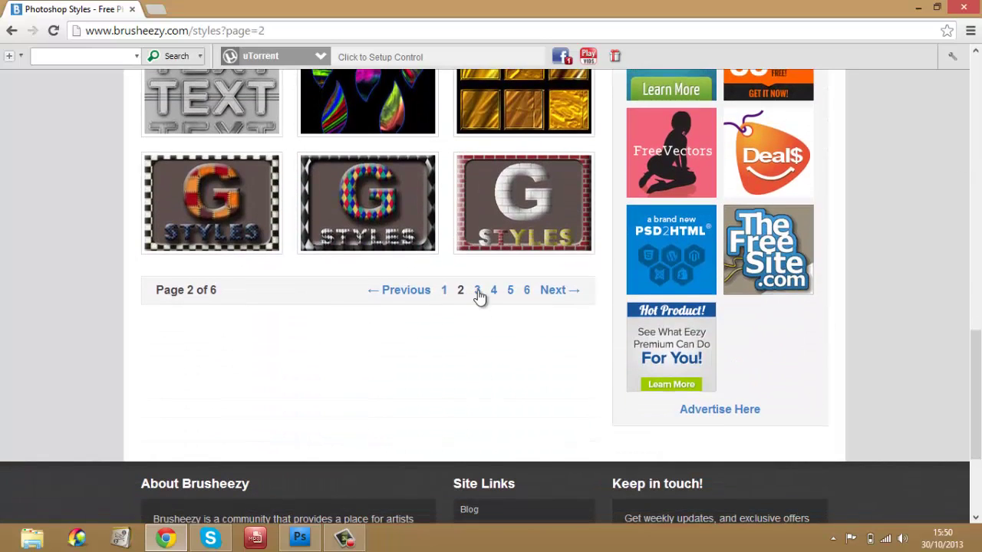
{"action": "left_click", "coordinate": [478, 293]}
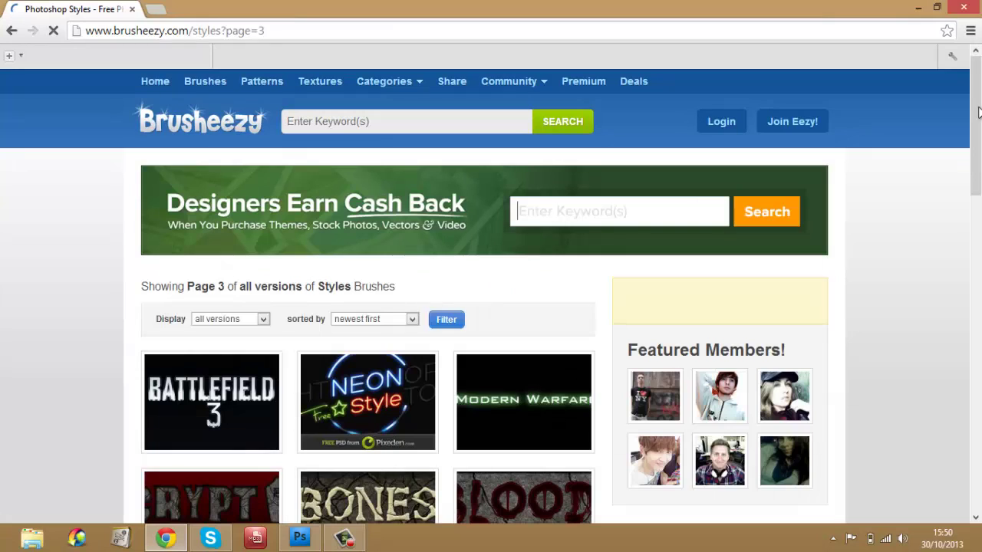
Go to page 4 and open the Free FreakShow Modern Styles pack page
{"action": "left_click_drag", "start_coordinate": [979, 113], "coordinate": [978, 385]}
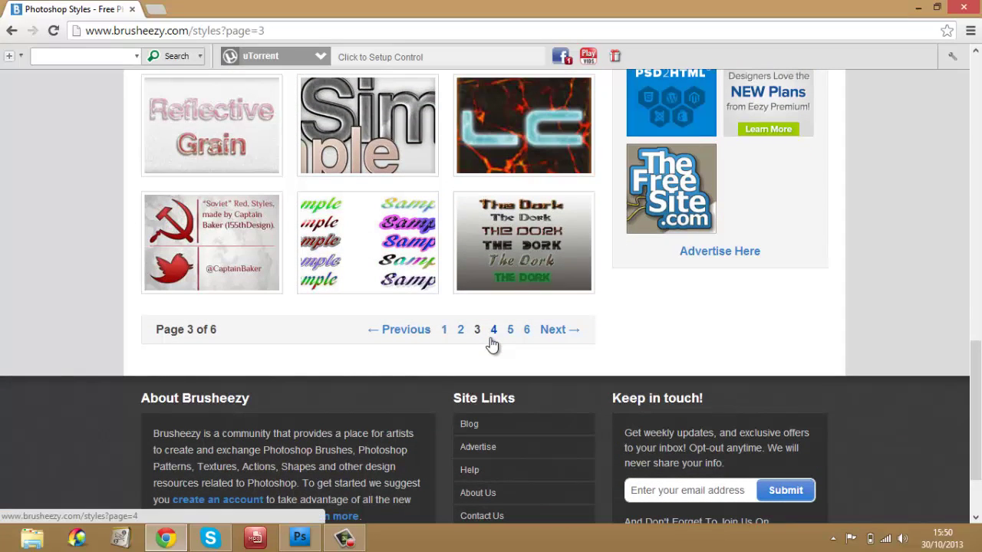
{"action": "left_click", "coordinate": [491, 339]}
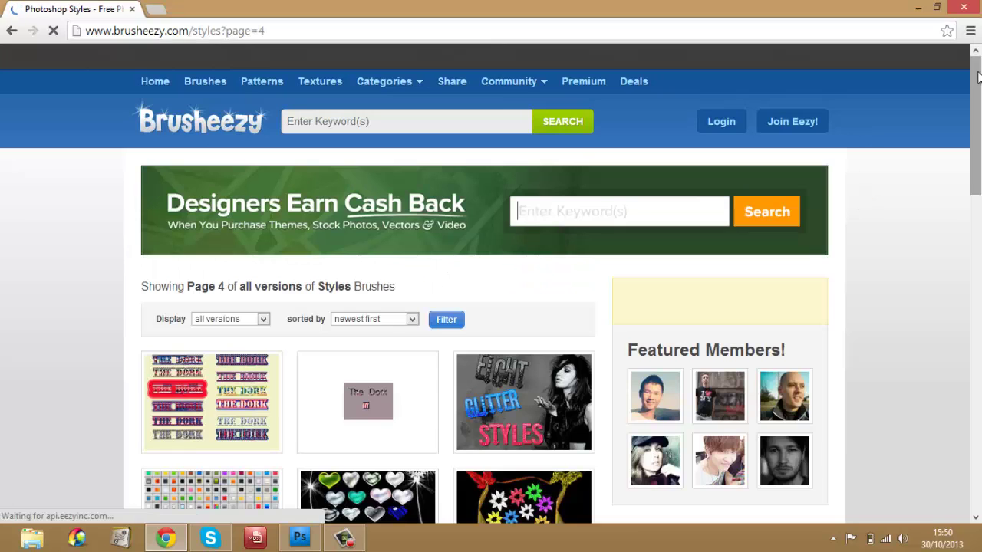
{"action": "scroll", "coordinate": [980, 146], "scroll_direction": "down", "scroll_amount": 1}
{"action": "scroll", "coordinate": [979, 146], "scroll_direction": "down", "scroll_amount": 3}
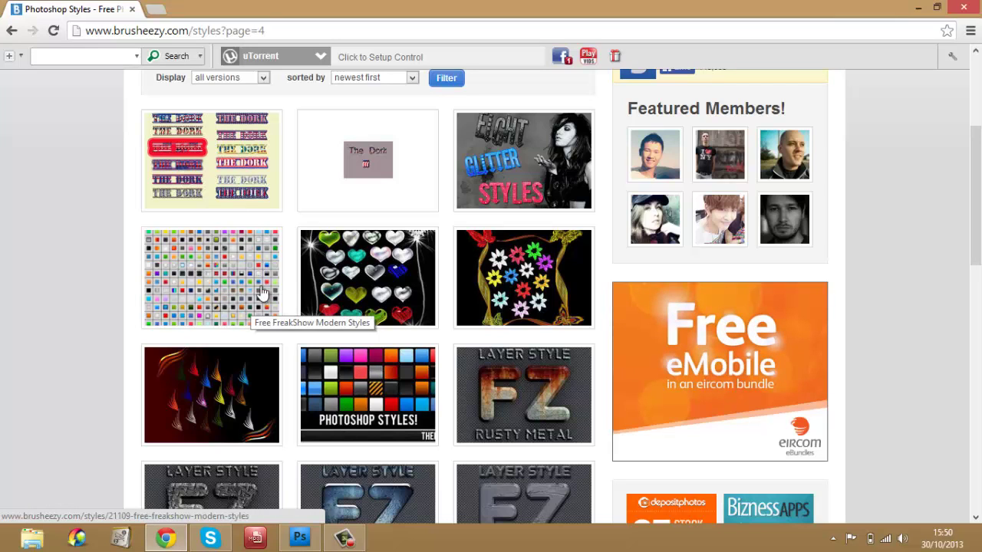
{"action": "left_click", "coordinate": [238, 275]}
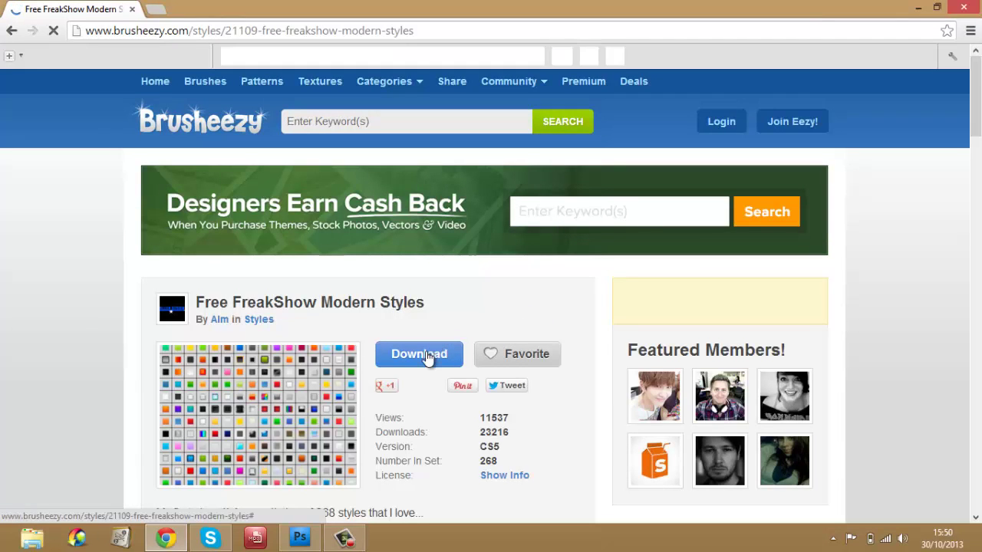
Download the pack as FreakShow_Styles (1).zip, switching briefly to Photoshop and back to Chrome
{"action": "left_click", "coordinate": [427, 355]}
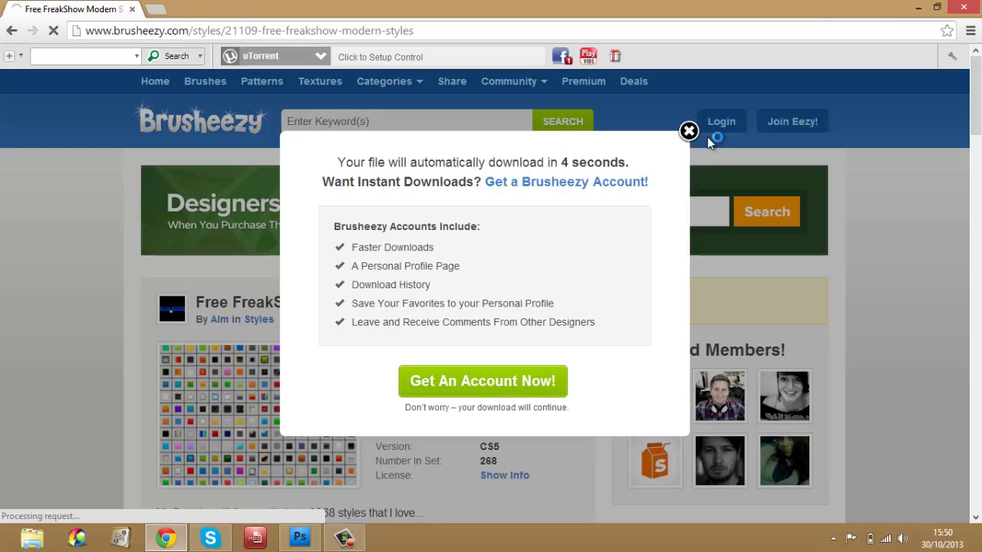
{"action": "left_click", "coordinate": [338, 548]}
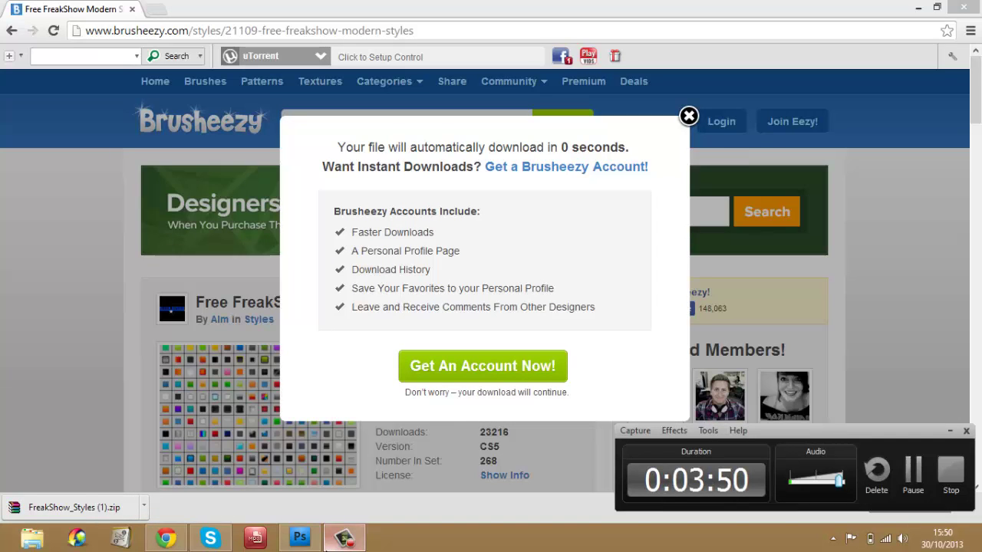
{"action": "left_click", "coordinate": [299, 538]}
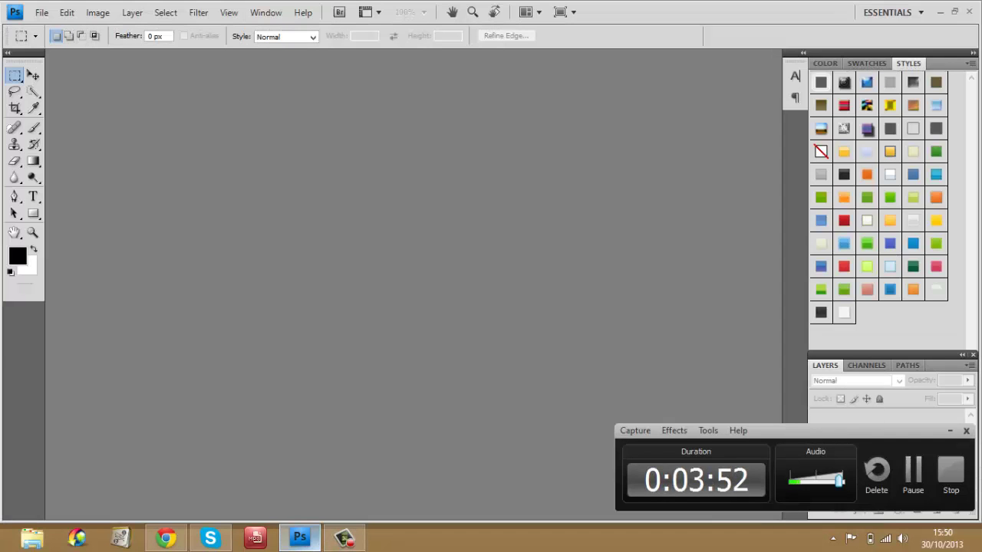
{"action": "key", "text": "alt+Tab"}
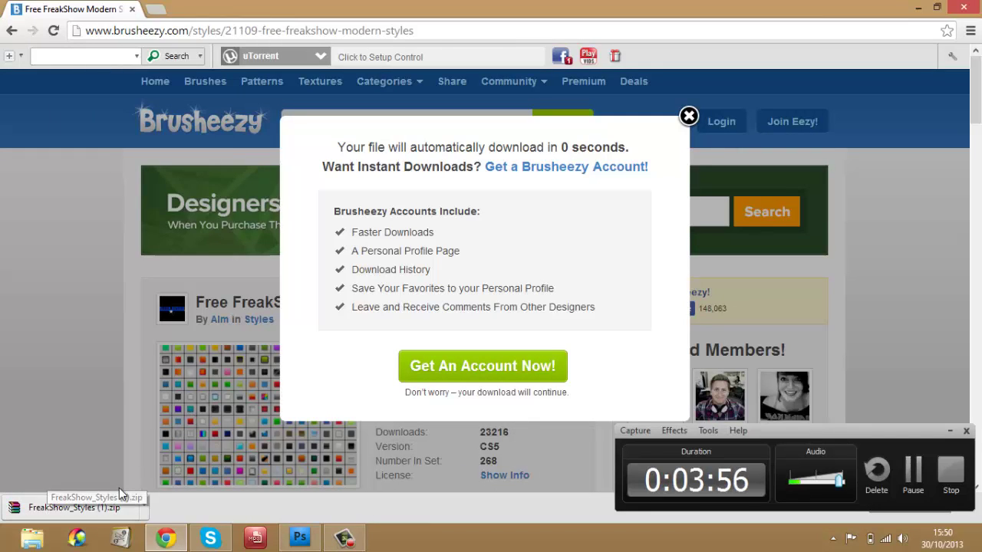
Extract the FreakShow_Styles zip's PNG and ASL files into My Documents, then close WinRAR
{"action": "left_click", "coordinate": [106, 510]}
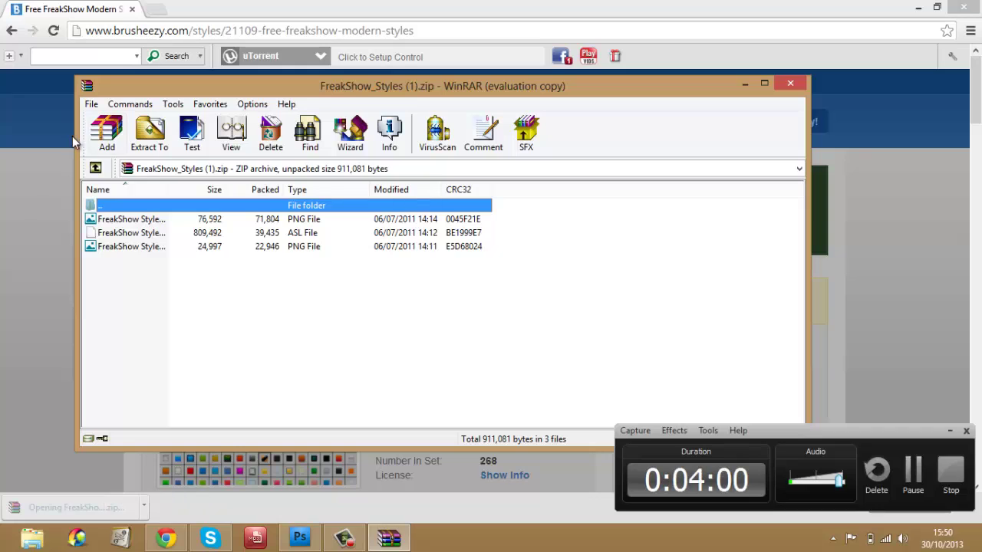
{"action": "left_click", "coordinate": [2, 548]}
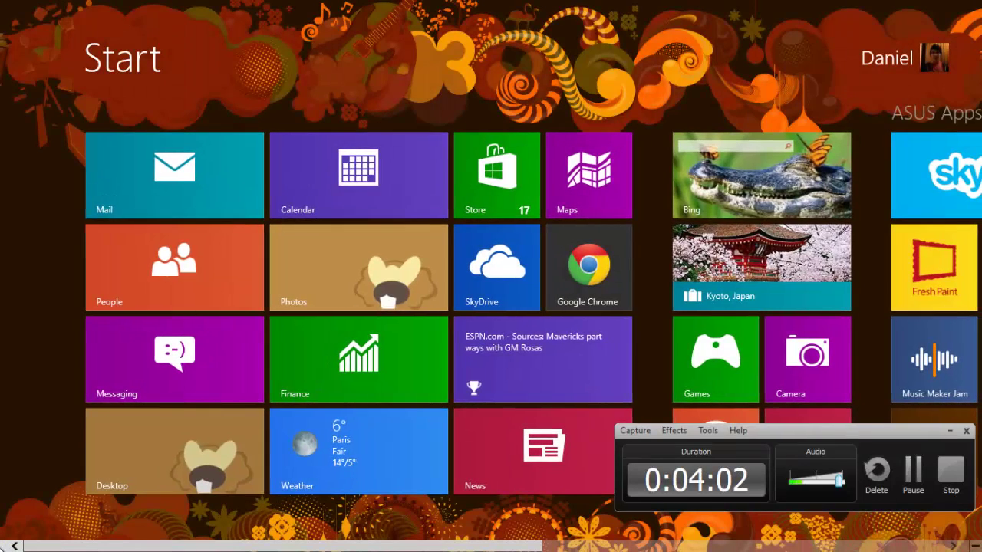
{"action": "left_click", "coordinate": [7, 543]}
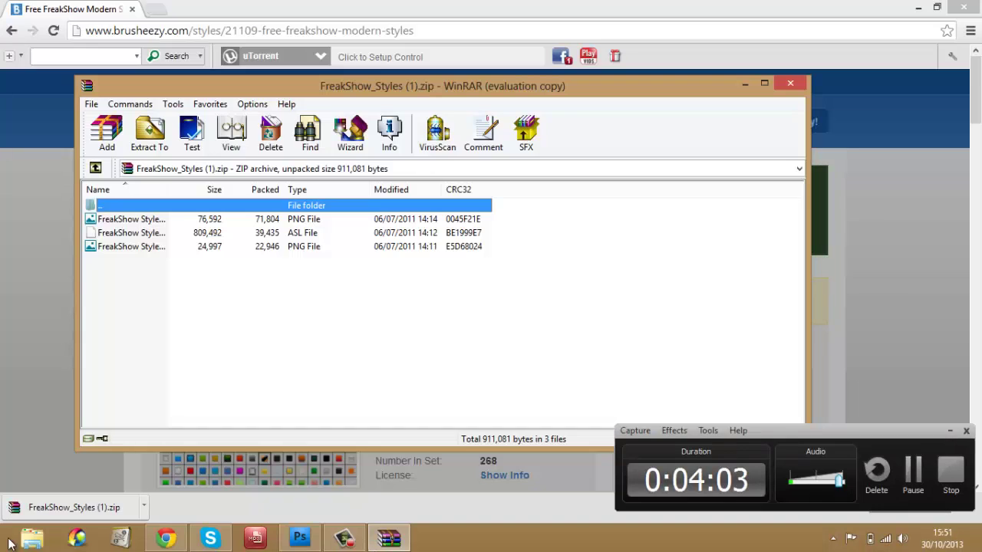
{"action": "left_click", "coordinate": [149, 132]}
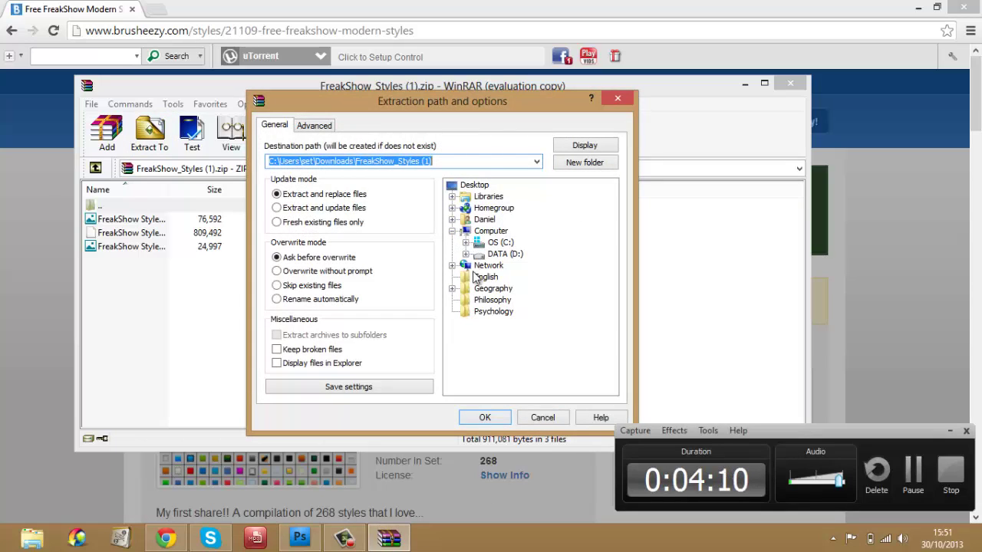
{"action": "left_click", "coordinate": [453, 220]}
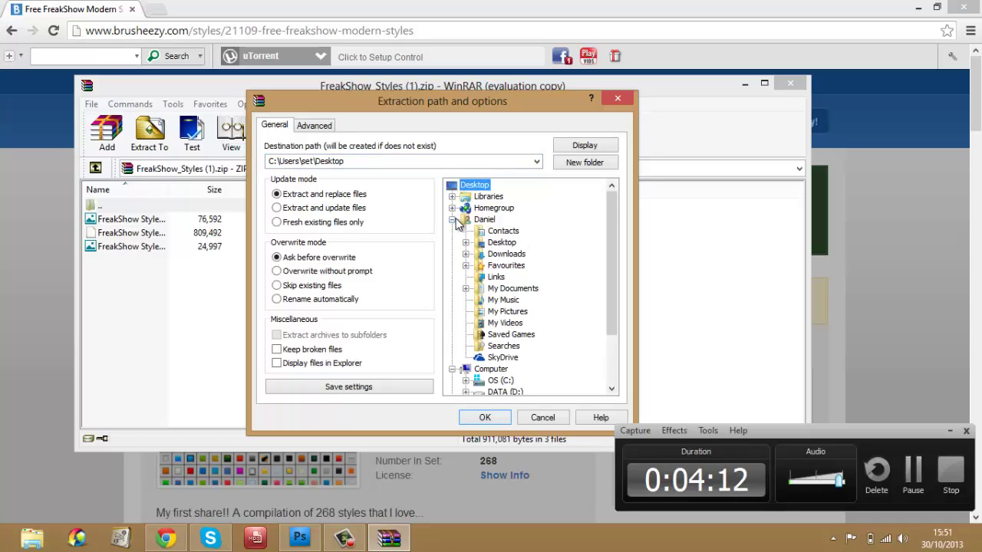
{"action": "left_click", "coordinate": [514, 289]}
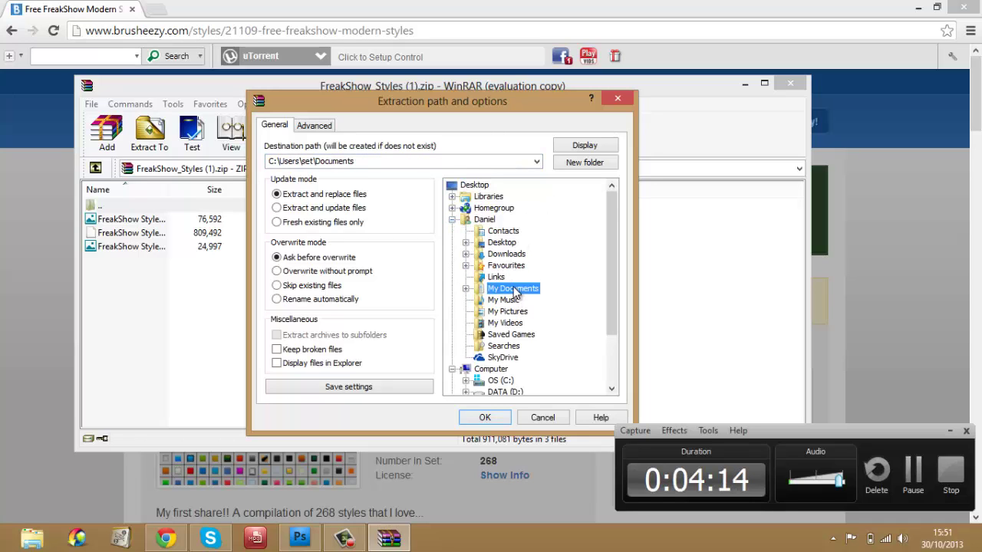
{"action": "left_click", "coordinate": [486, 418]}
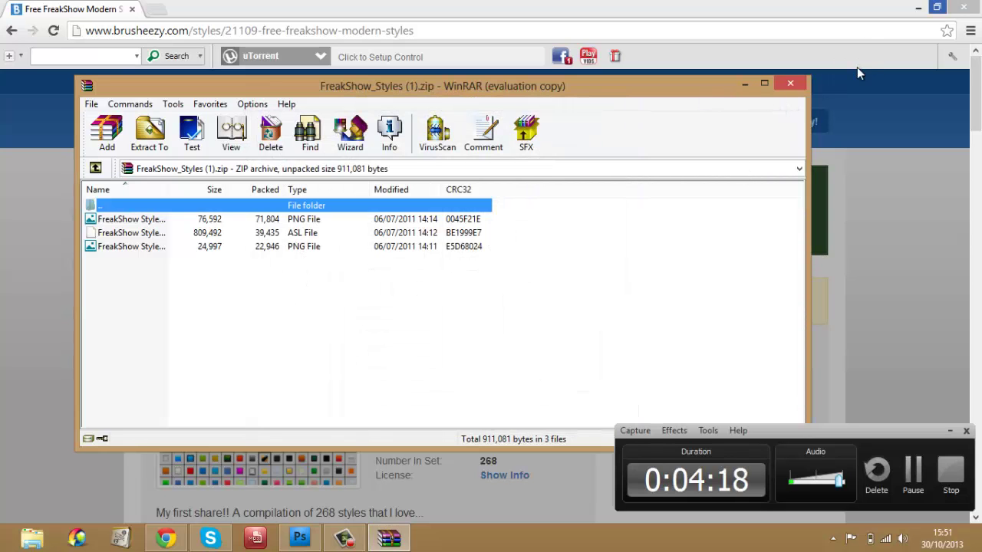
{"action": "left_click", "coordinate": [798, 83]}
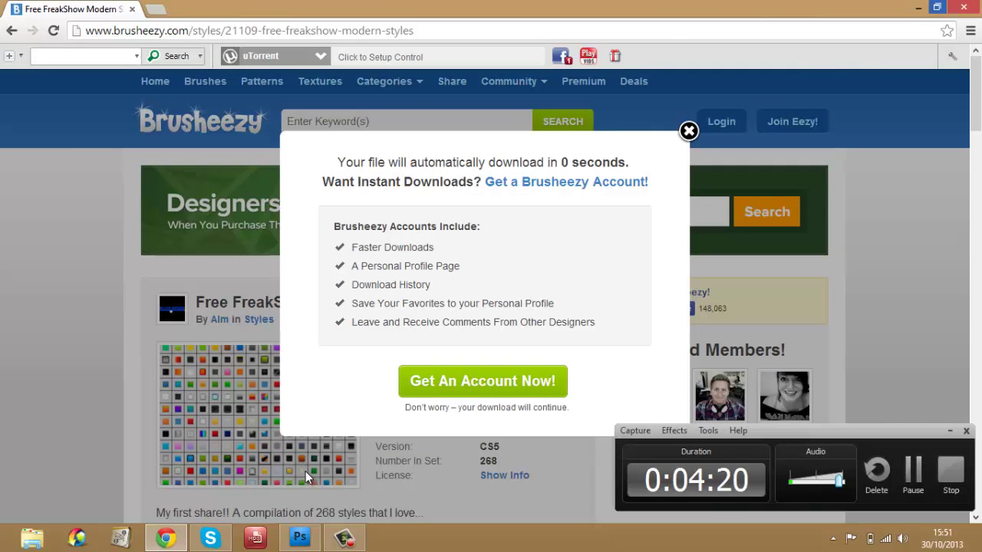
Navigate Chrome to the Google home page
{"action": "left_click", "coordinate": [149, 34]}
{"action": "type", "text": "g"}
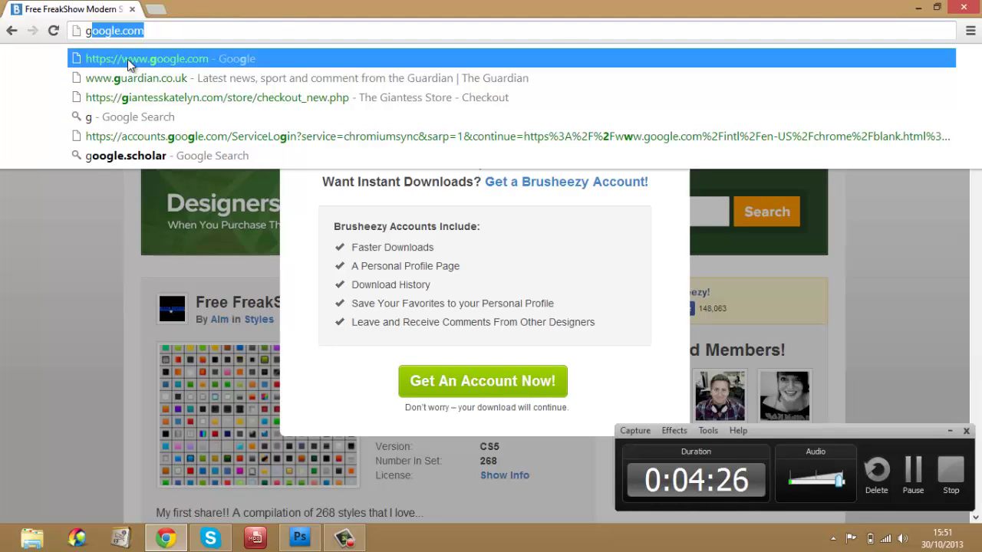
{"action": "left_click", "coordinate": [127, 59]}
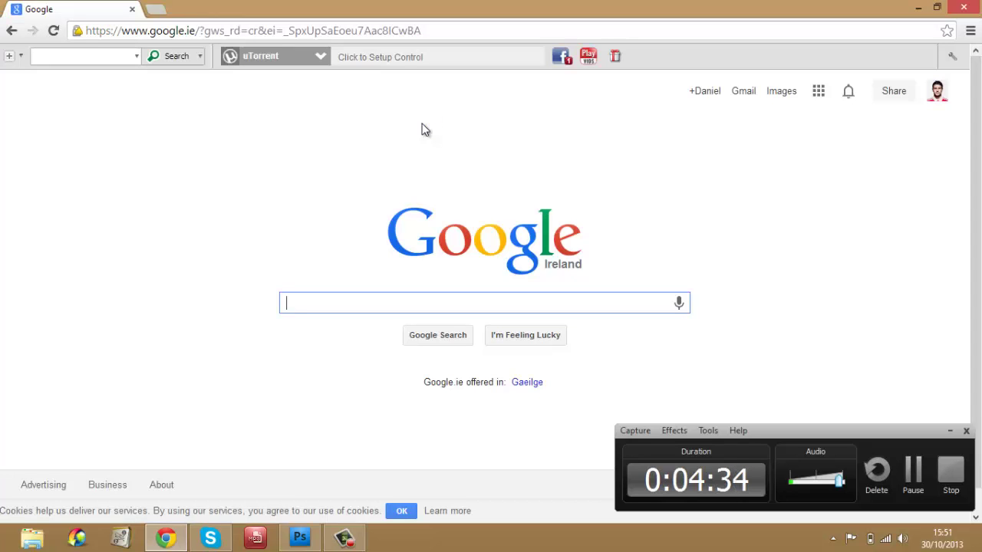
Minimize Chrome and restore Photoshop's empty workspace from the taskbar
{"action": "left_click", "coordinate": [919, 7]}
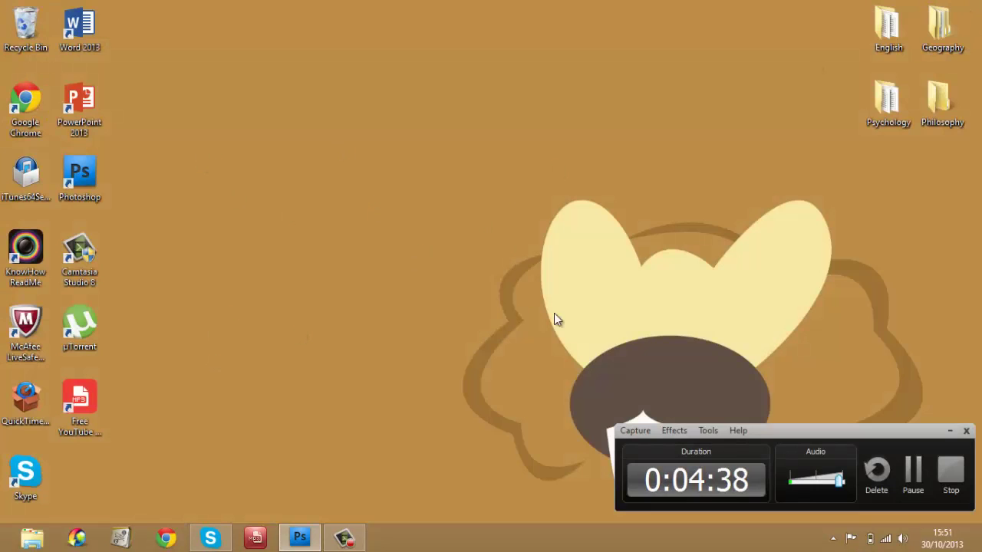
{"action": "left_click", "coordinate": [949, 432]}
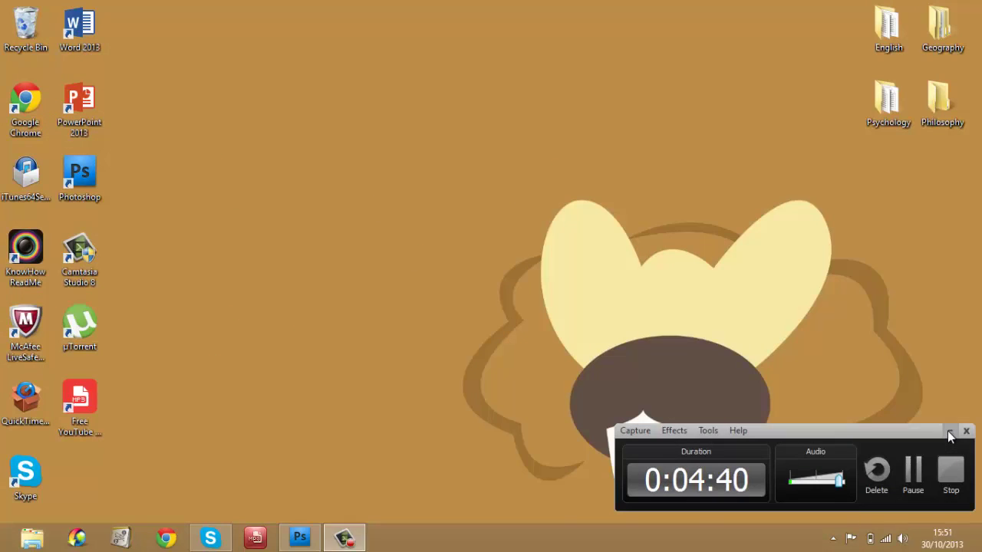
{"action": "left_click", "coordinate": [311, 537]}
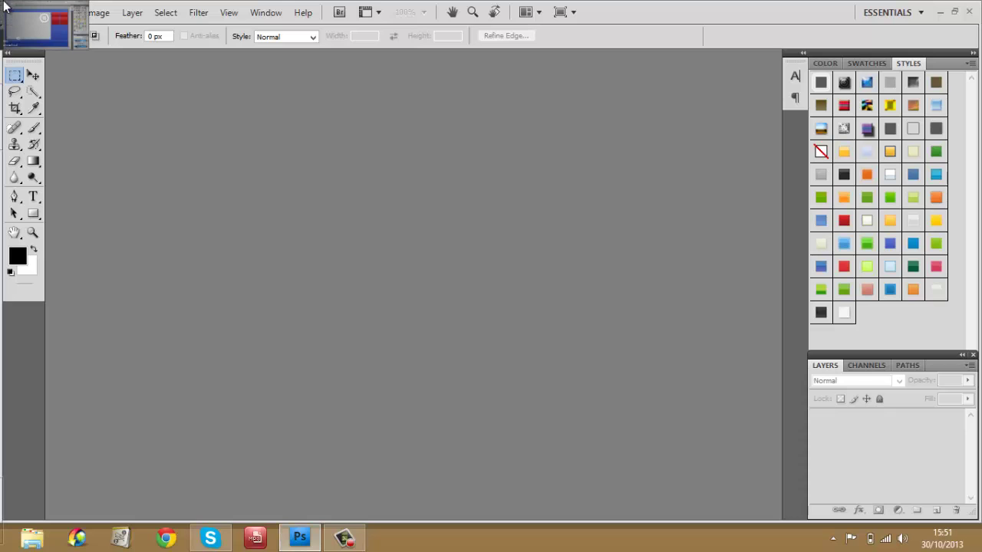
Choose Load Styles from the Styles panel menu
{"action": "left_click", "coordinate": [41, 12]}
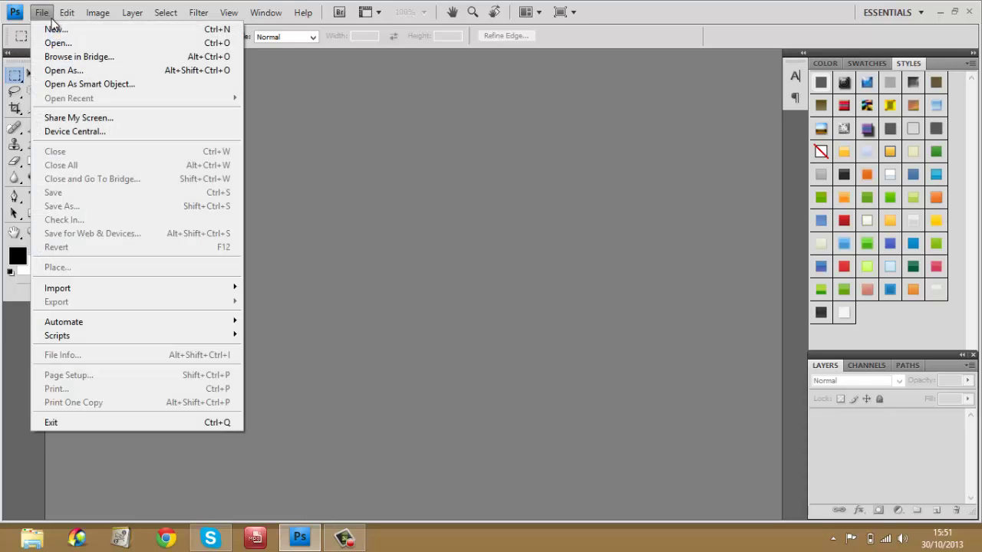
{"action": "left_click", "coordinate": [51, 17]}
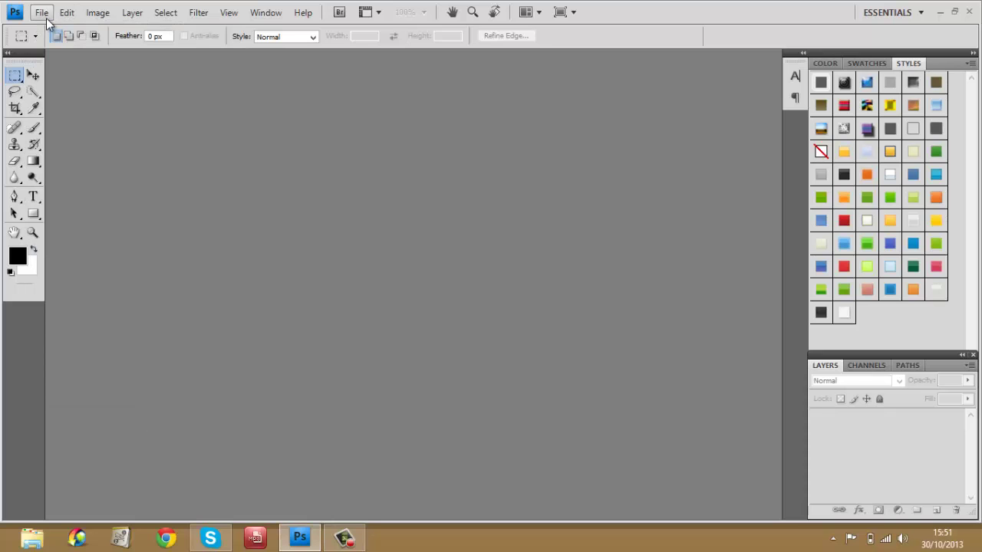
{"action": "left_click", "coordinate": [971, 65]}
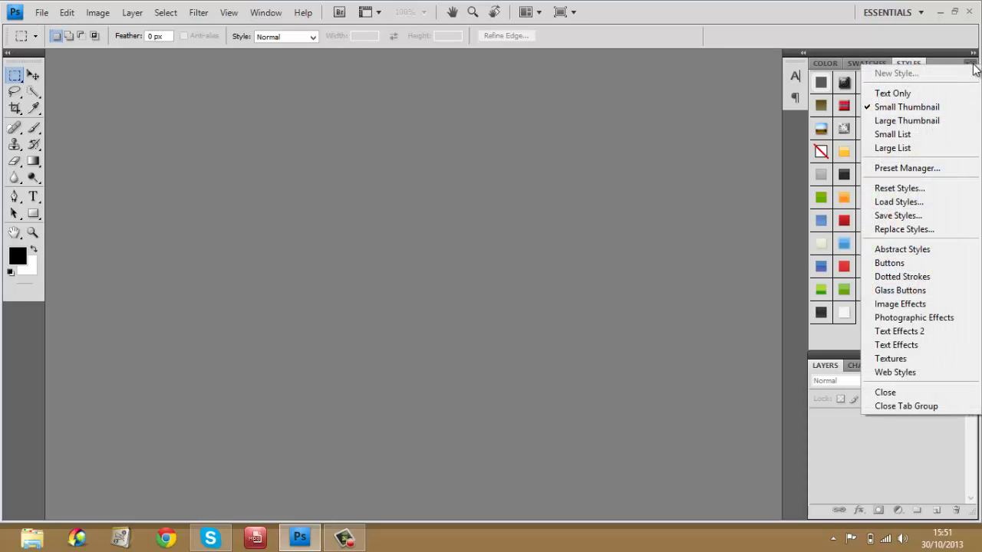
{"action": "left_click", "coordinate": [928, 202]}
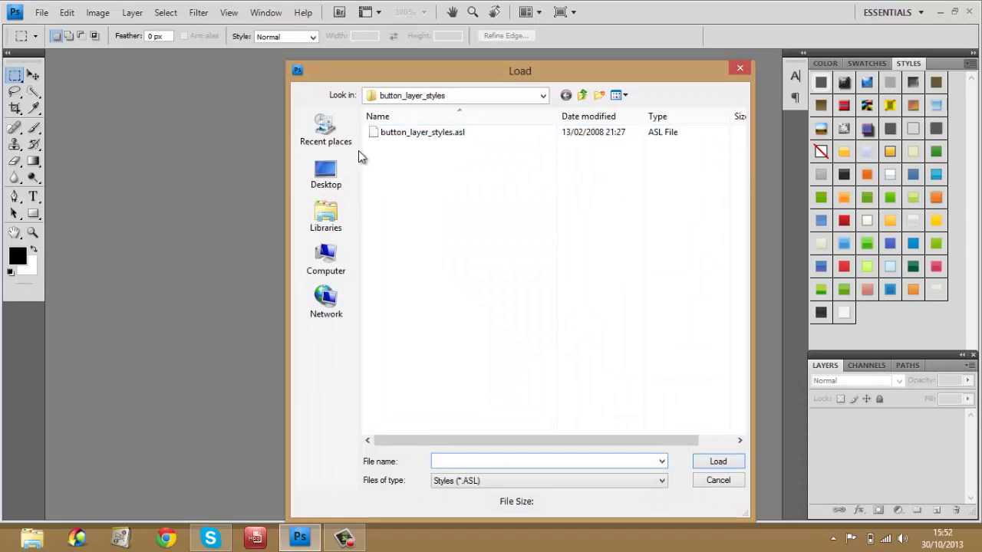
Browse to My Documents and load FreakShow Styles.asl into the Styles panel
{"action": "left_click", "coordinate": [326, 183]}
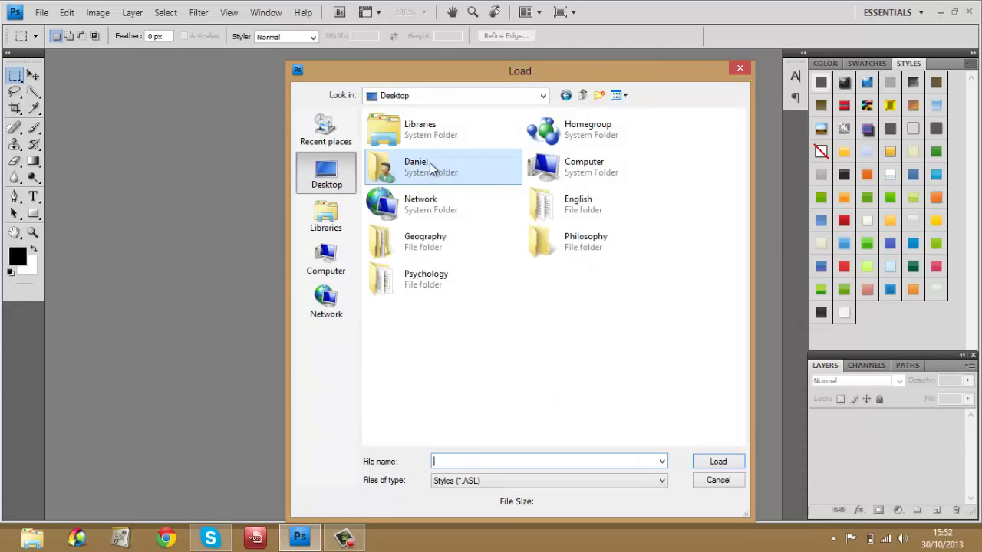
{"action": "double_click", "coordinate": [459, 168]}
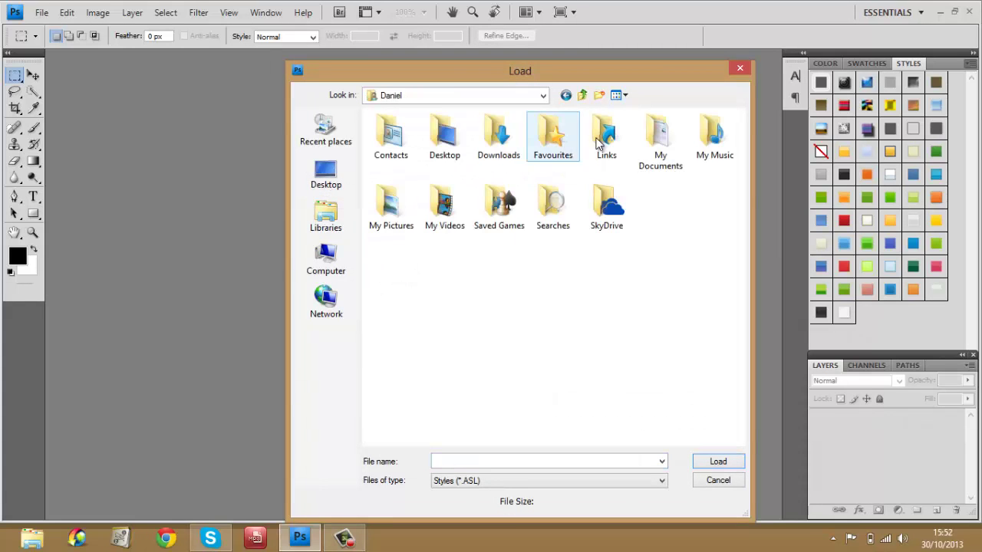
{"action": "double_click", "coordinate": [651, 142]}
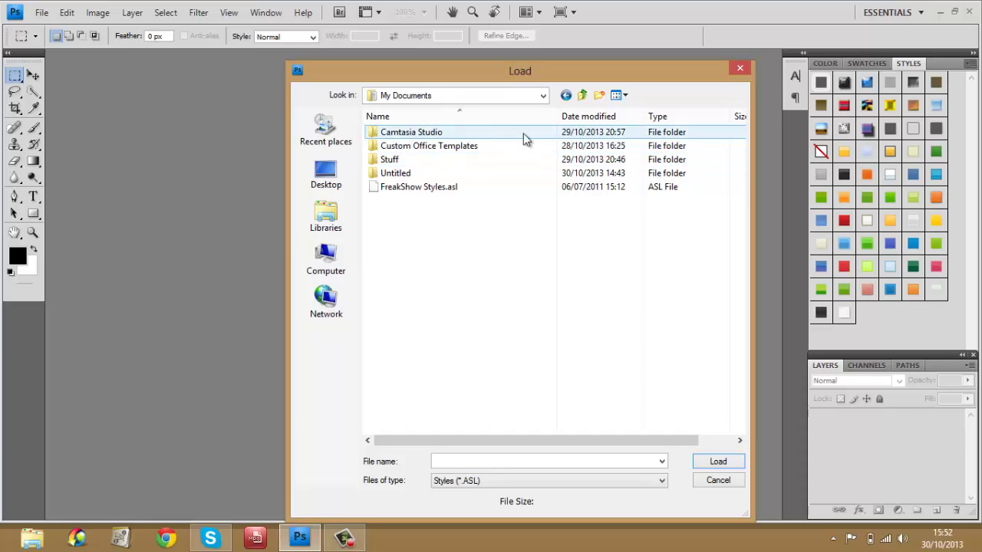
{"action": "double_click", "coordinate": [416, 172]}
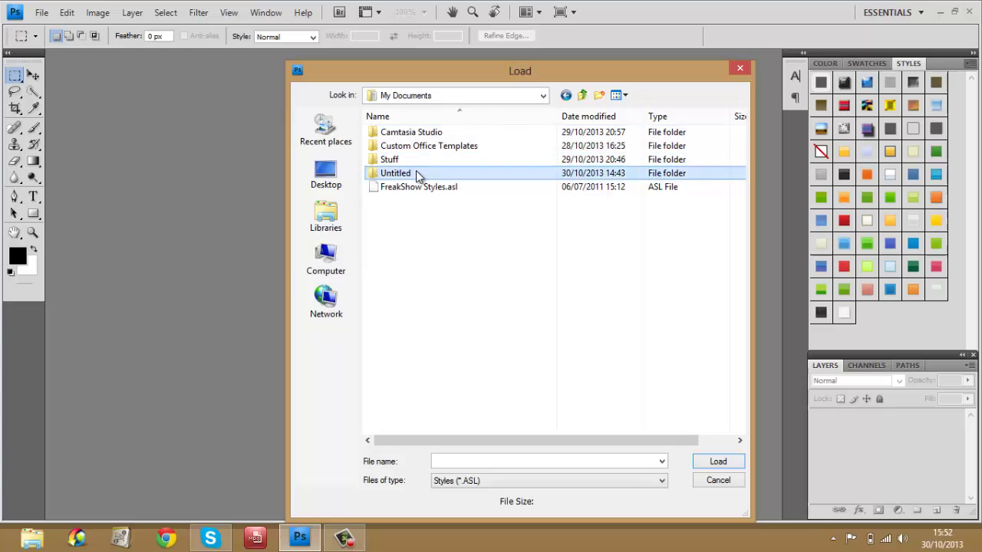
{"action": "left_click", "coordinate": [566, 95]}
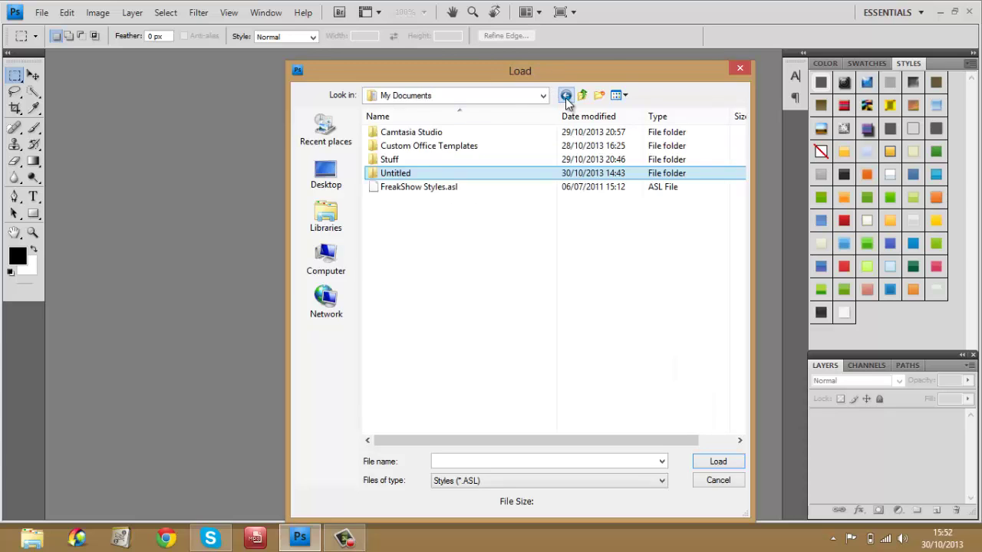
{"action": "left_click", "coordinate": [424, 160]}
{"action": "double_click", "coordinate": [425, 159]}
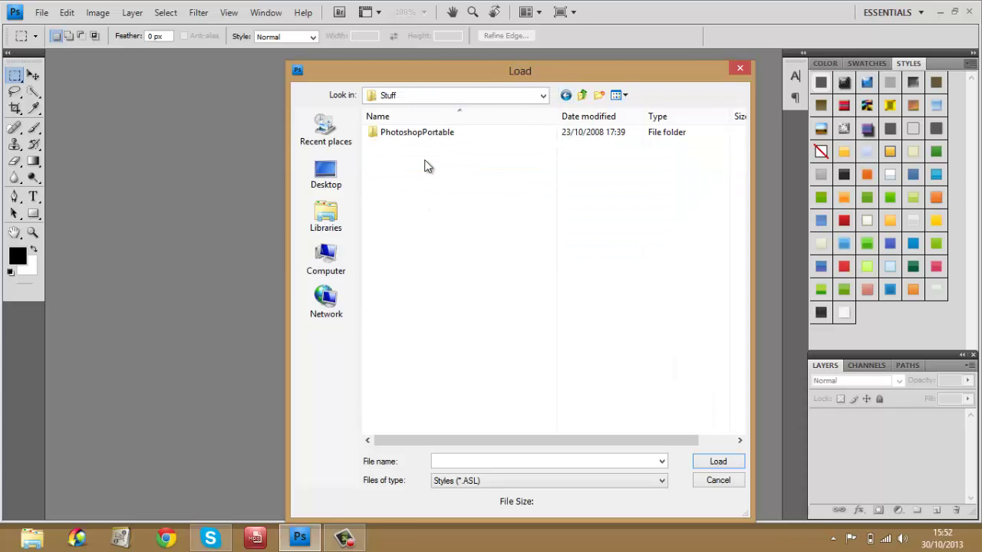
{"action": "left_click", "coordinate": [566, 95]}
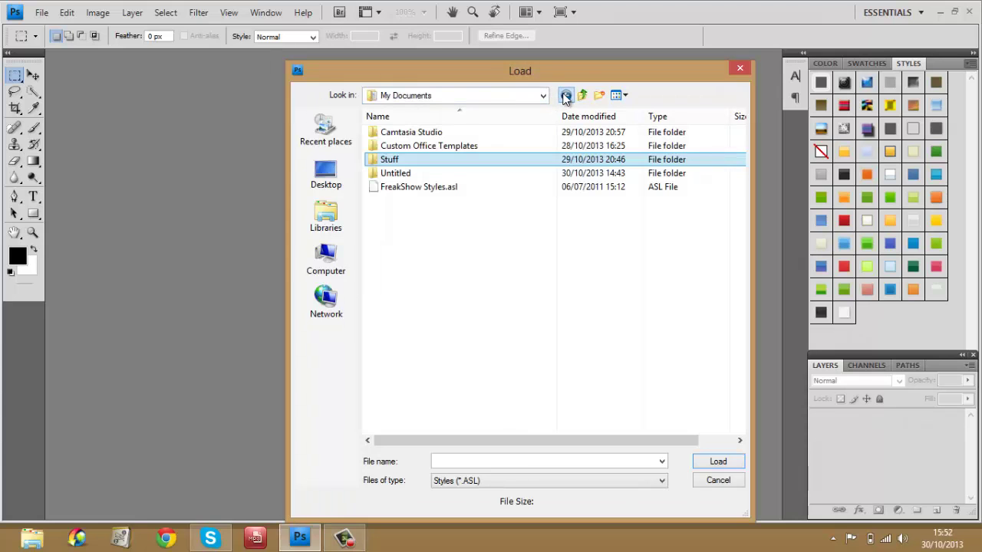
{"action": "double_click", "coordinate": [434, 187]}
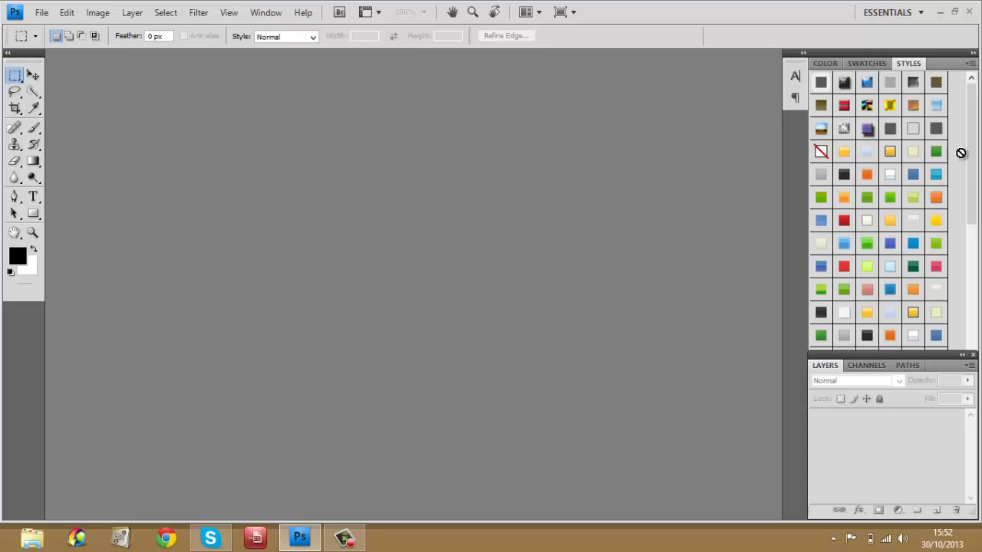
{"action": "left_click_drag", "start_coordinate": [972, 158], "coordinate": [976, 353]}
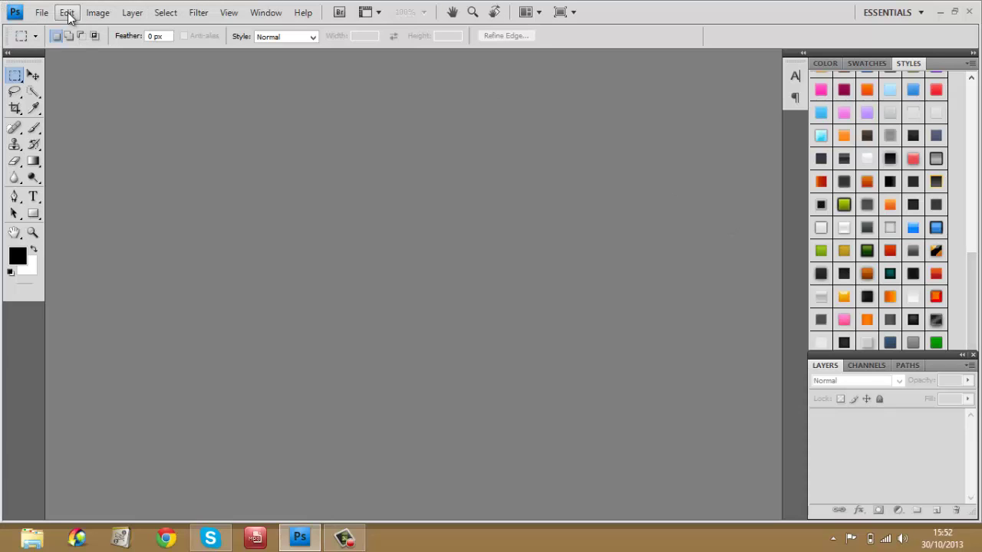
Create Untitled-1, a white 1920 × 1080 px RGB document at 72 ppi
{"action": "left_click", "coordinate": [42, 12]}
{"action": "left_click", "coordinate": [55, 29]}
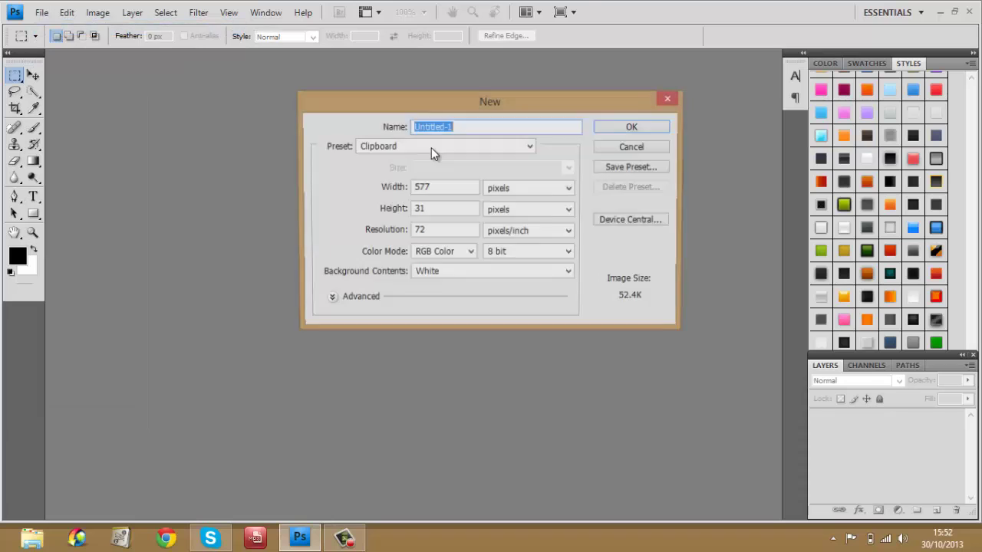
{"action": "double_click", "coordinate": [443, 186]}
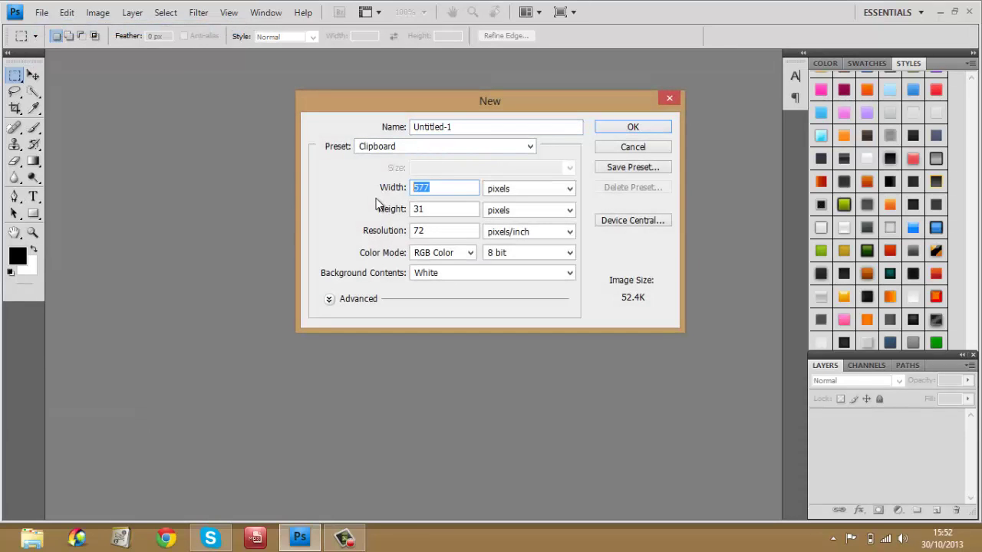
{"action": "type", "text": "1920"}
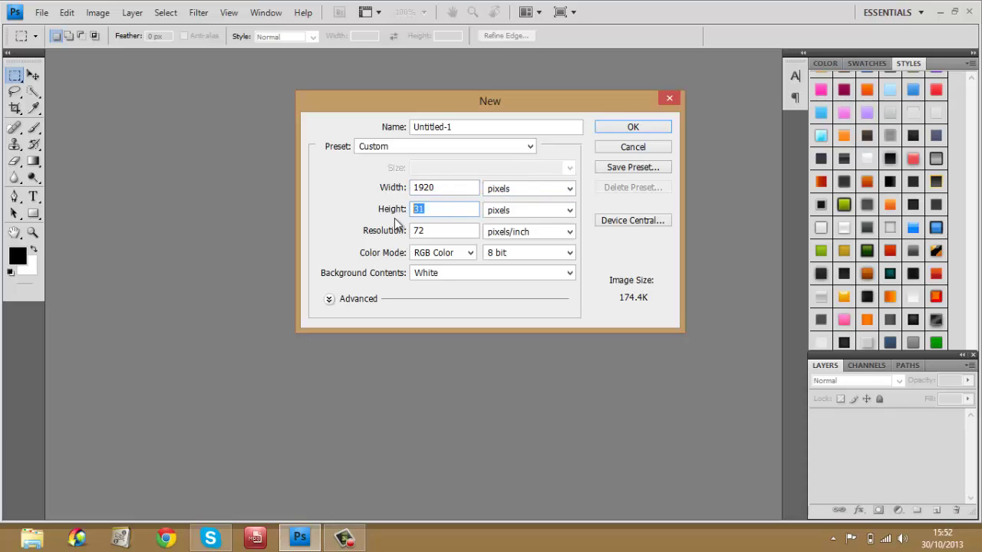
{"action": "type", "text": "1080"}
{"action": "left_click", "coordinate": [629, 127]}
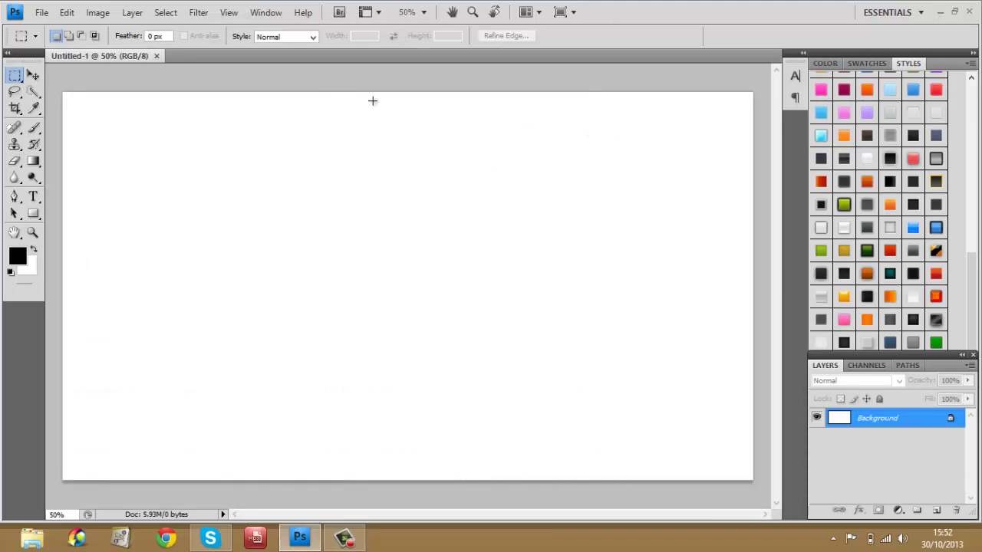
Add a new empty layer named Layer 1
{"action": "left_click", "coordinate": [132, 12]}
{"action": "mouse_move", "coordinate": [153, 30]}
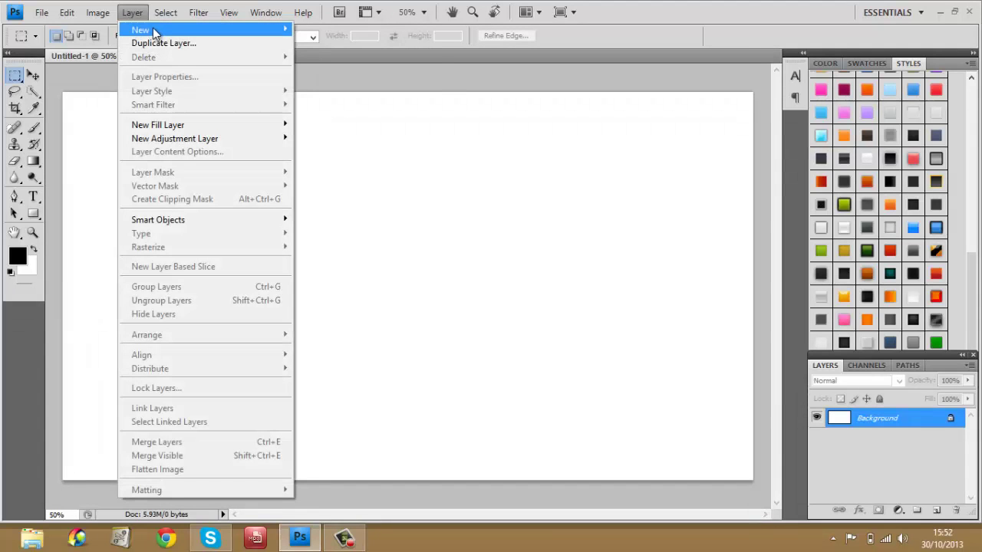
{"action": "left_click", "coordinate": [311, 30]}
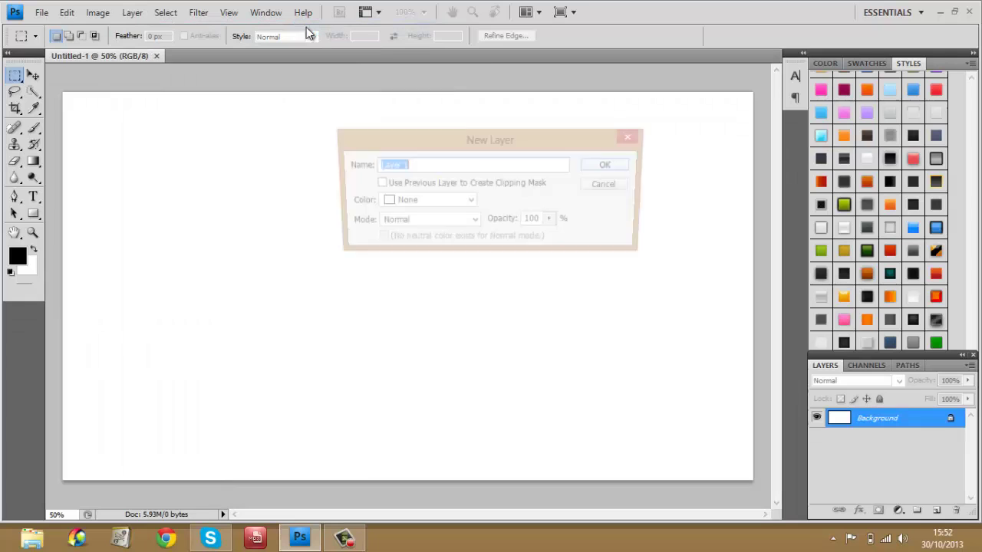
{"action": "left_click", "coordinate": [629, 168]}
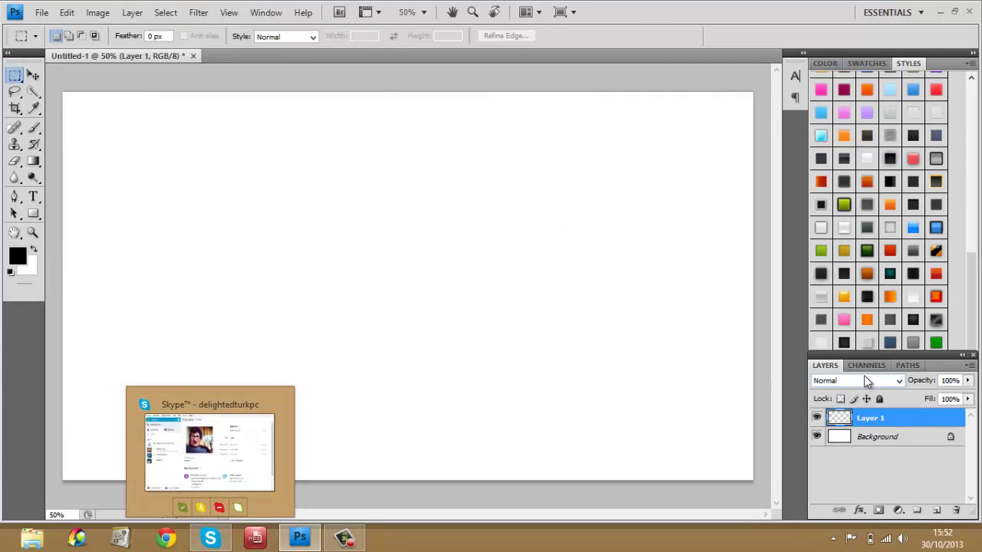
Delete the white Background layer, leaving only transparent Layer 1
{"action": "left_click", "coordinate": [900, 443]}
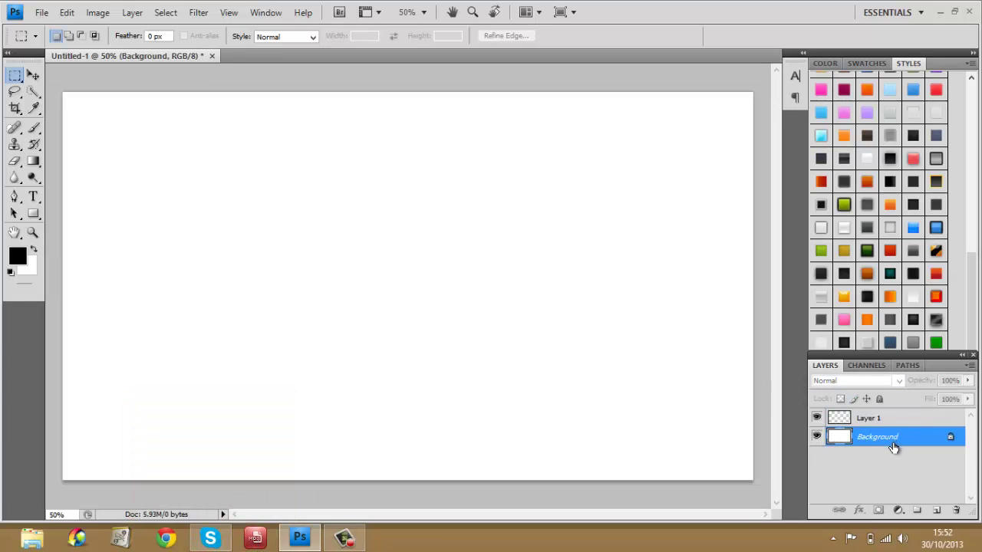
{"action": "right_click", "coordinate": [893, 445]}
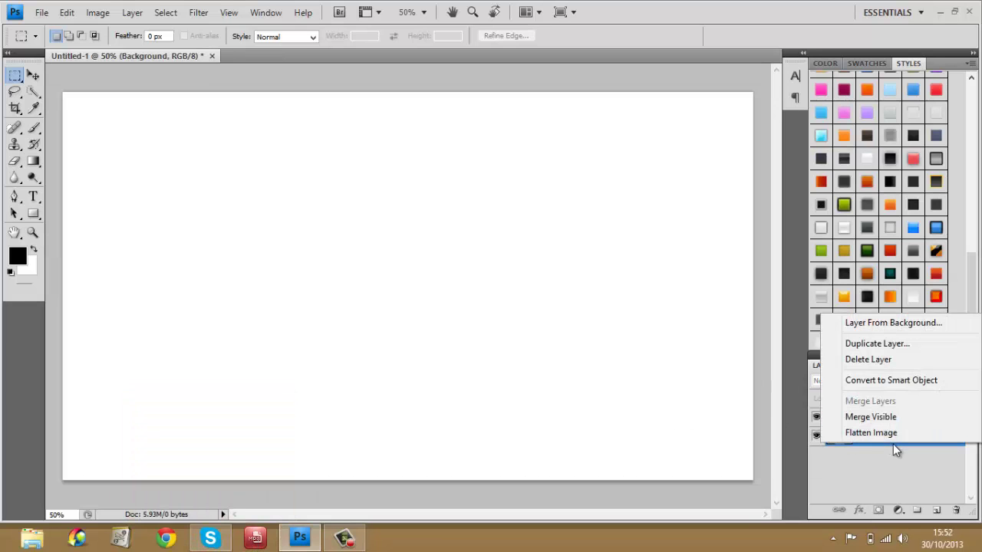
{"action": "left_click", "coordinate": [877, 344]}
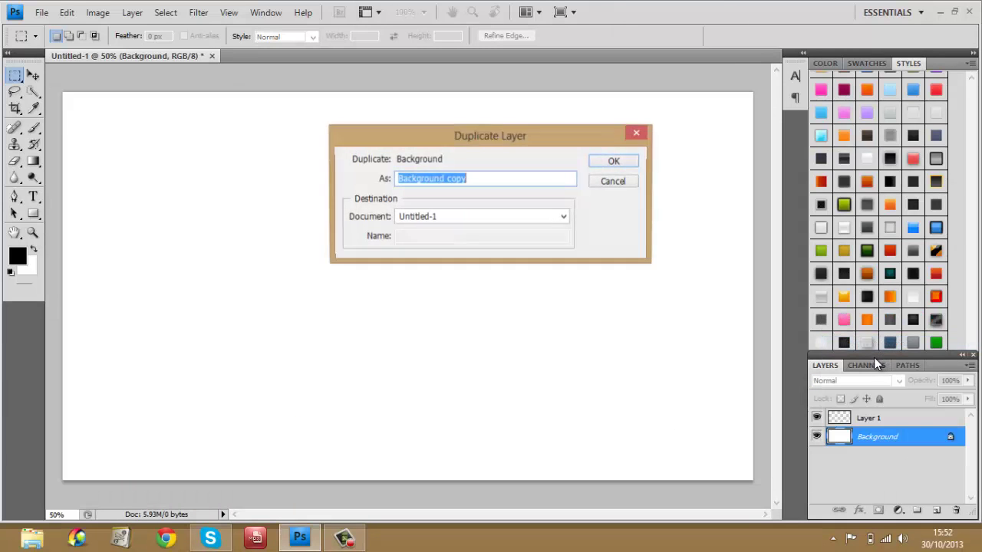
{"action": "left_click", "coordinate": [613, 184]}
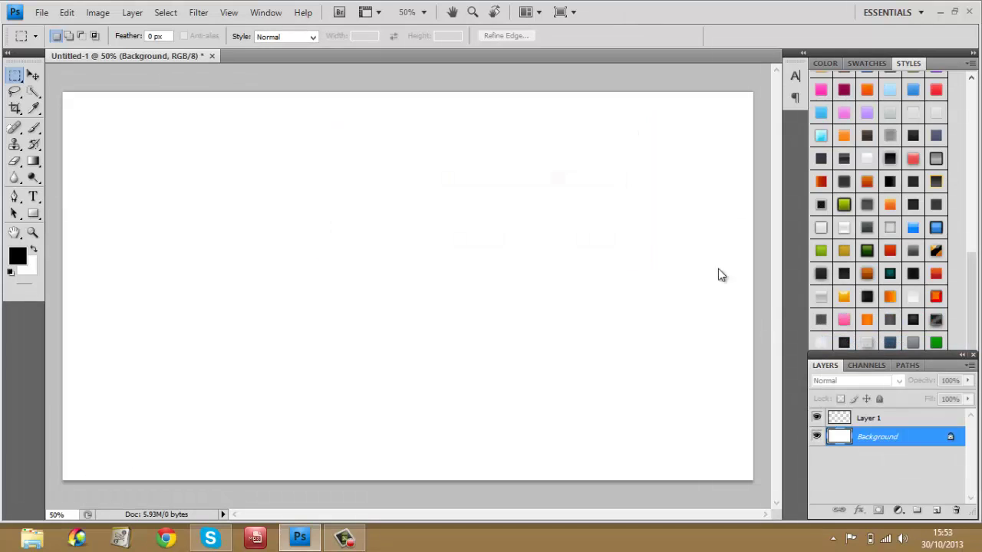
{"action": "right_click", "coordinate": [896, 446]}
{"action": "left_click", "coordinate": [868, 357]}
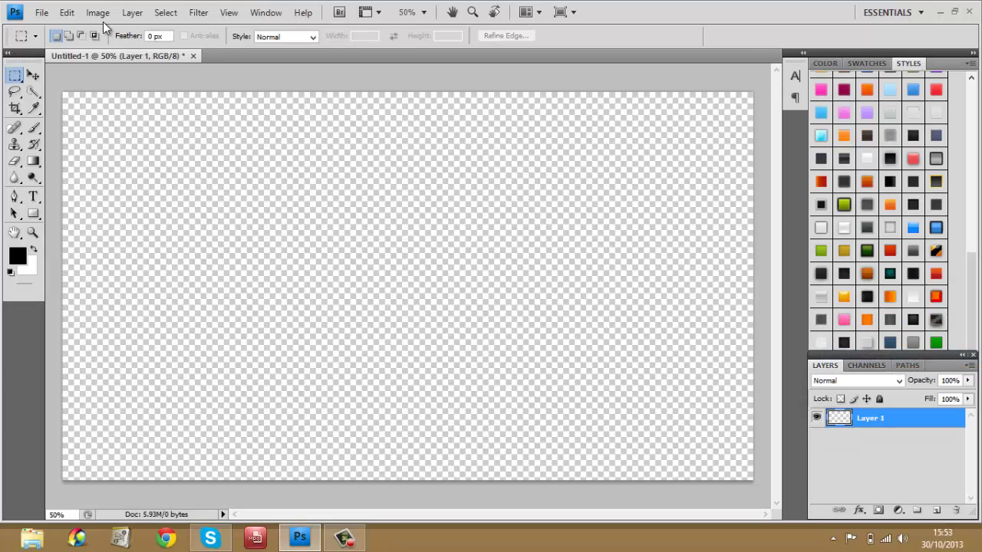
{"action": "left_click", "coordinate": [31, 538]}
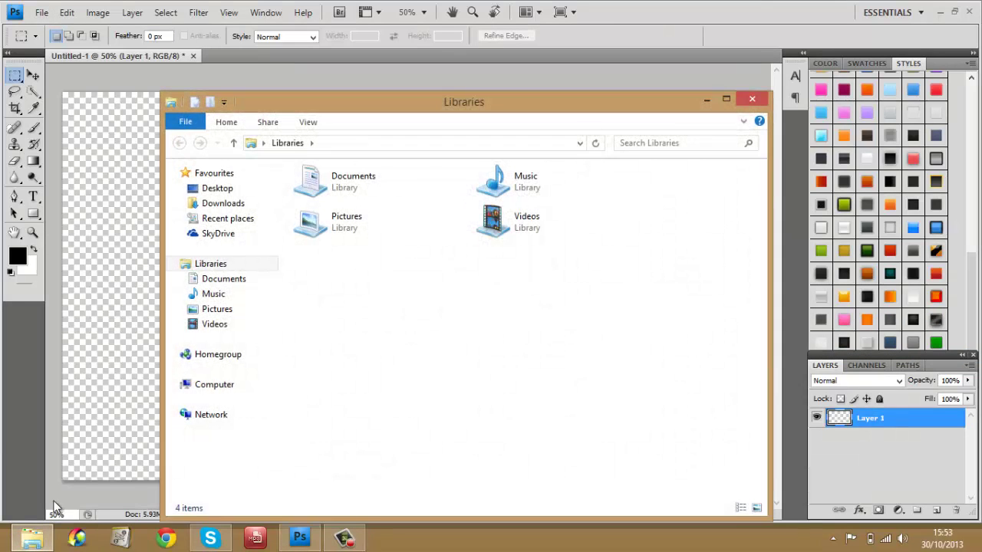
{"action": "left_click", "coordinate": [750, 102]}
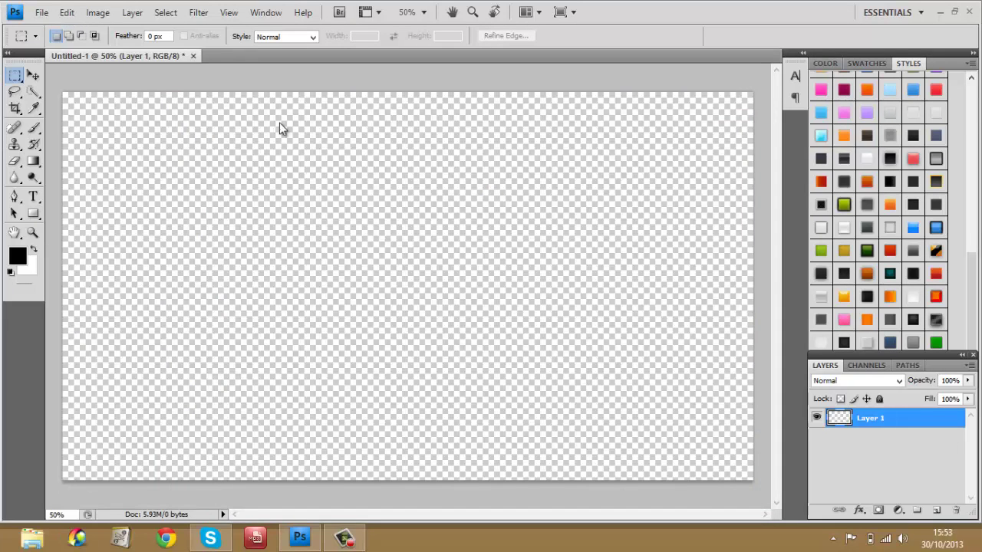
Fill Layer 1 with red using Edit > Fill
{"action": "left_click", "coordinate": [67, 13]}
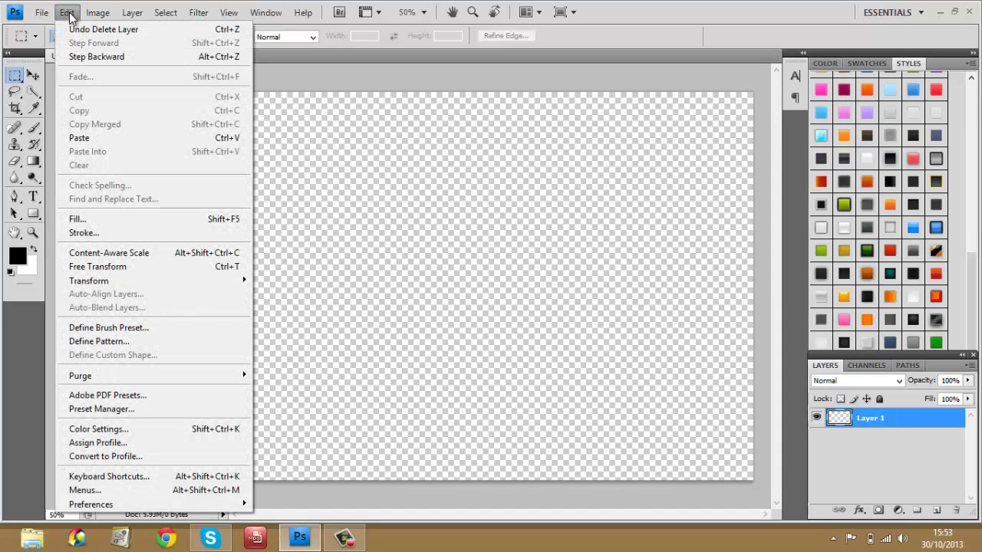
{"action": "left_click", "coordinate": [105, 219]}
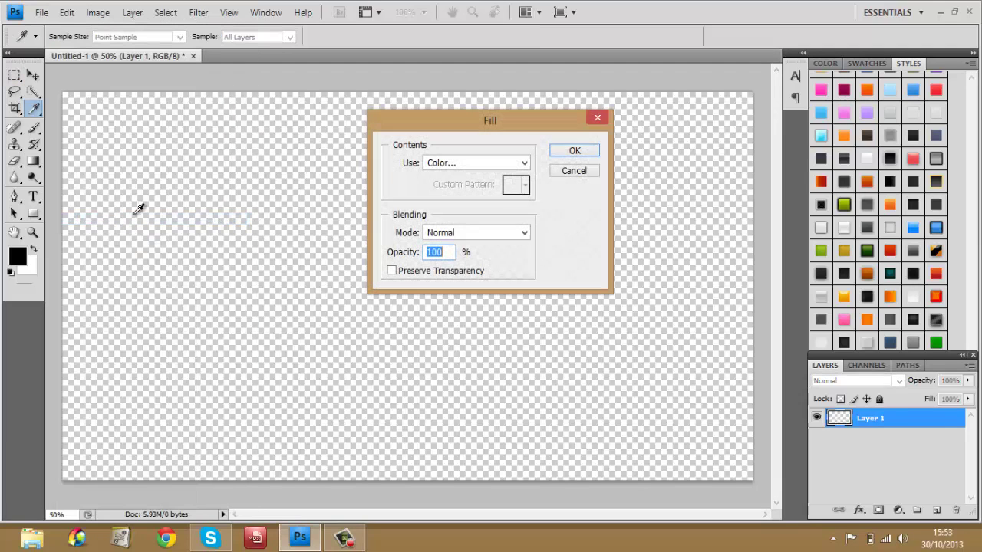
{"action": "left_click", "coordinate": [574, 153]}
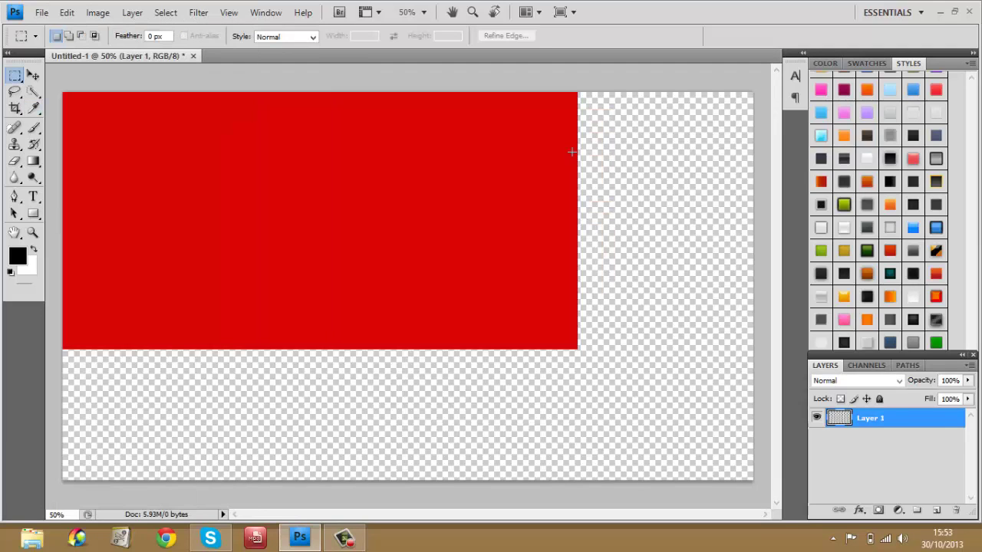
Try gold, orange and green styles, then apply the red gradient style and collapse its effects
{"action": "left_click", "coordinate": [867, 251]}
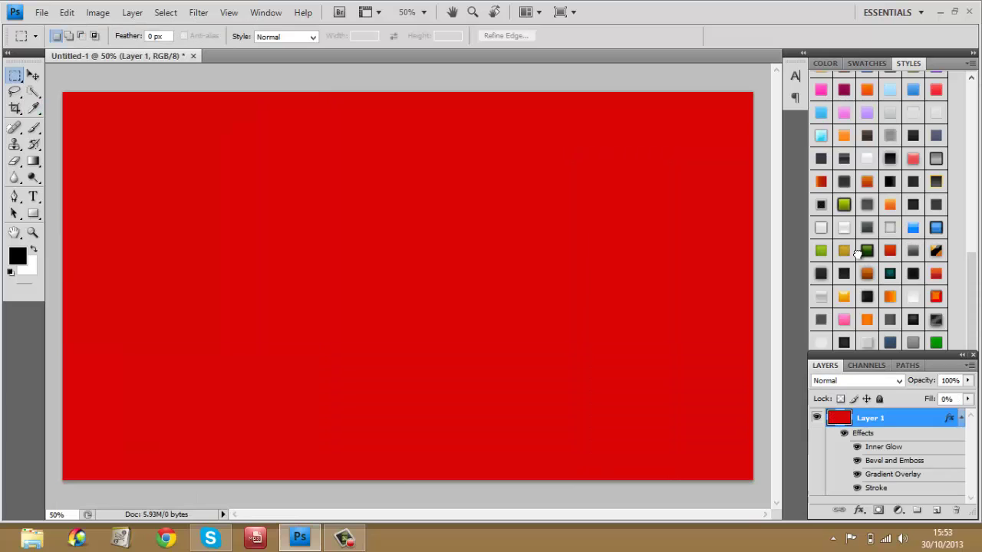
{"action": "left_click", "coordinate": [842, 253]}
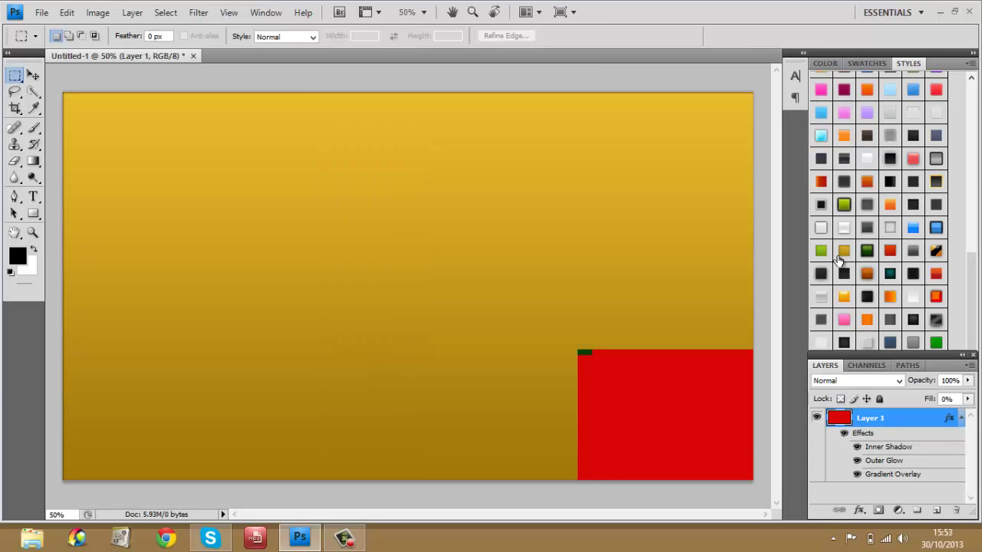
{"action": "left_click", "coordinate": [890, 298]}
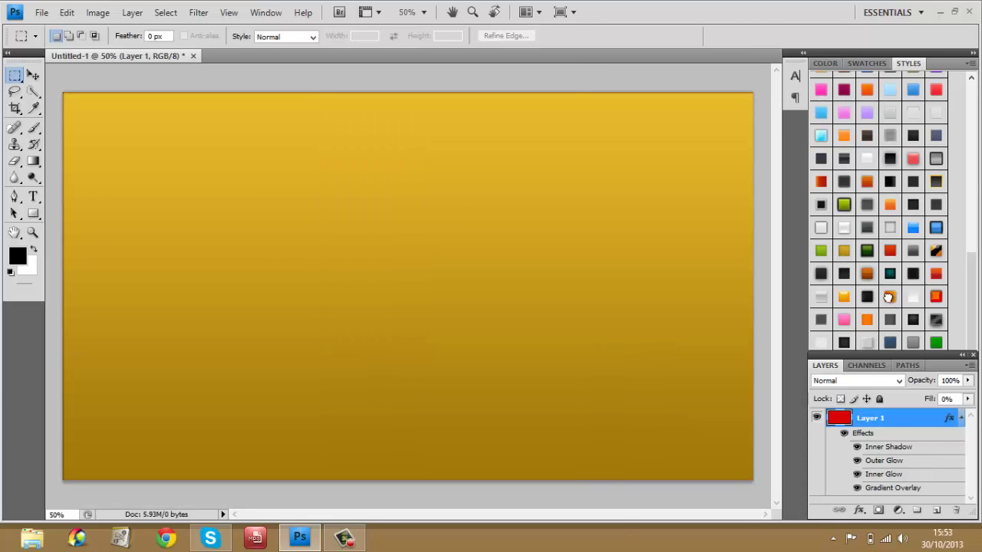
{"action": "left_click", "coordinate": [843, 299]}
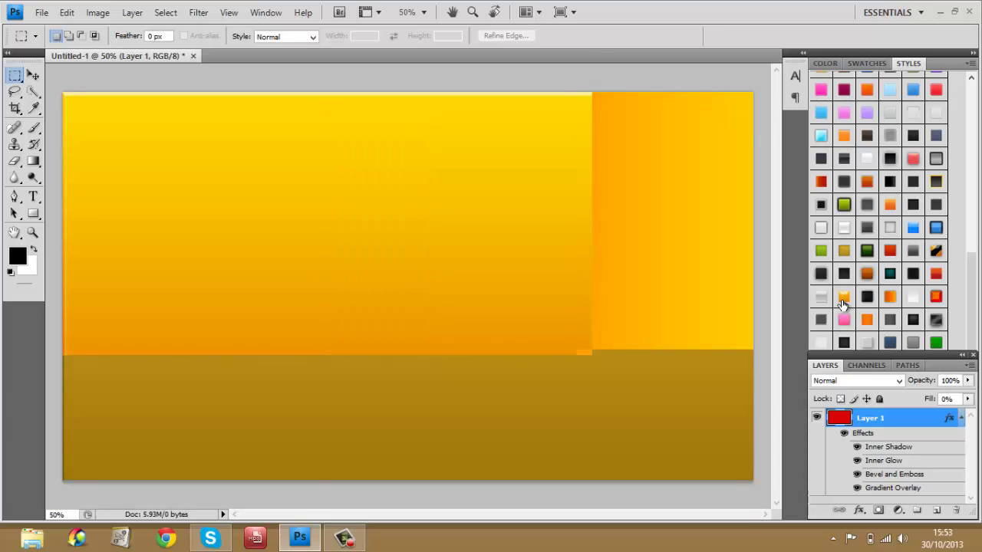
{"action": "left_click", "coordinate": [934, 343]}
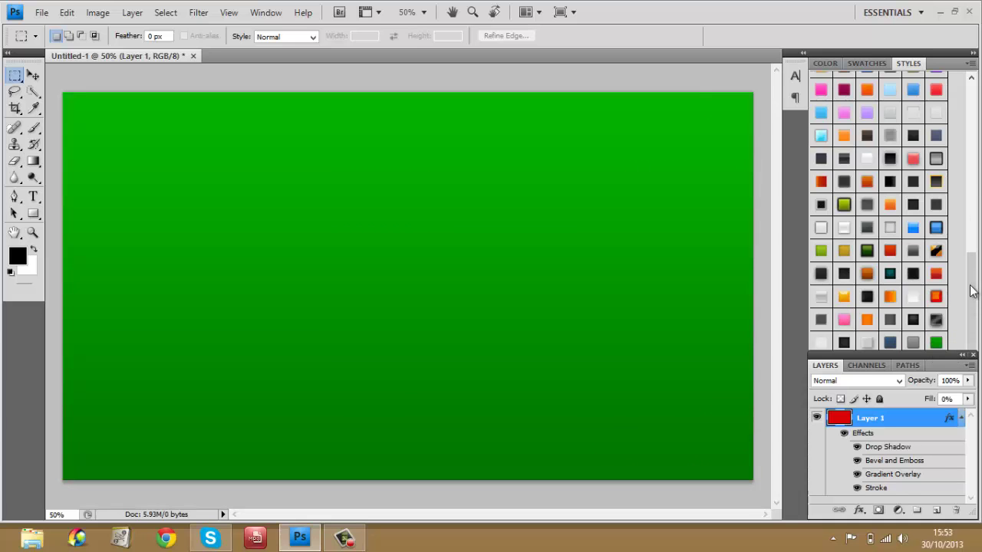
{"action": "left_click_drag", "start_coordinate": [972, 286], "coordinate": [973, 245]}
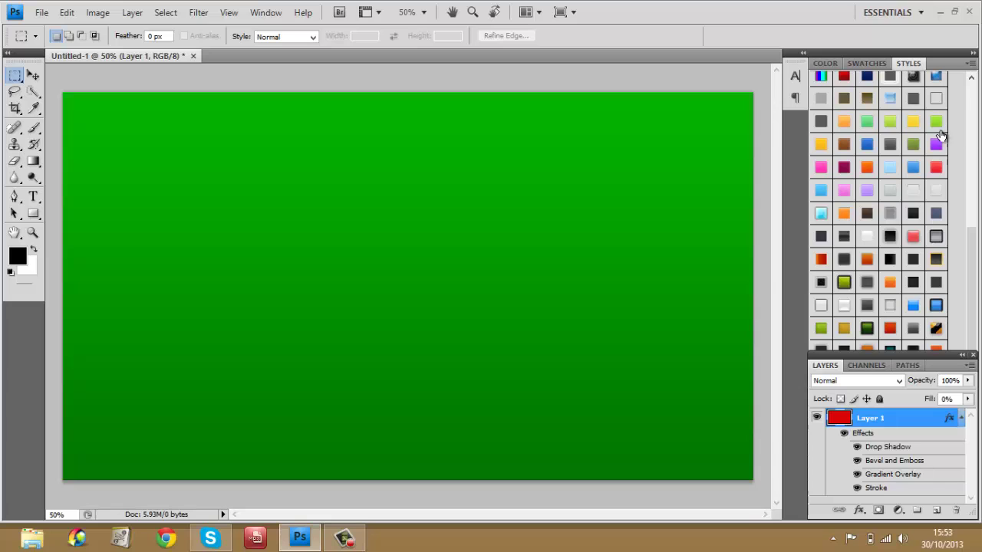
{"action": "left_click", "coordinate": [938, 167]}
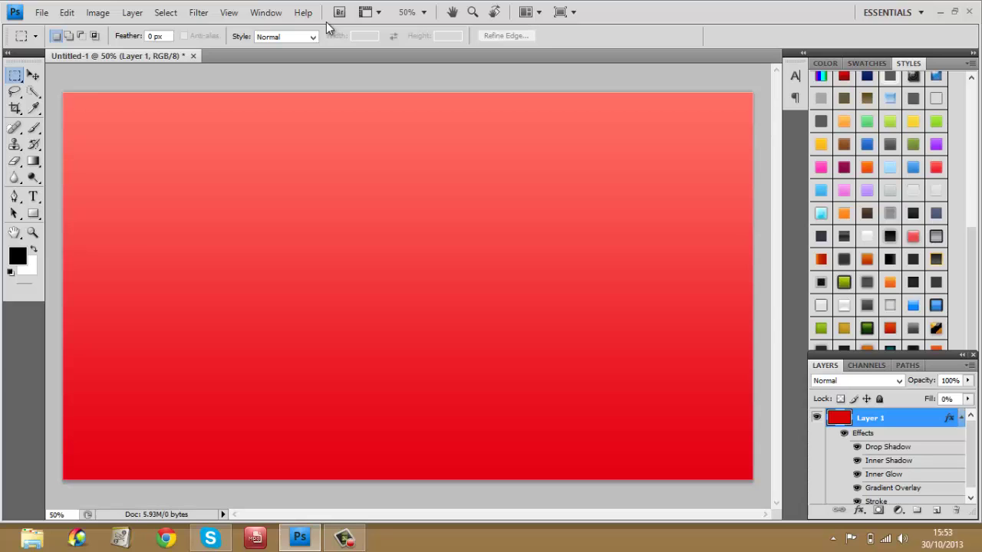
{"action": "left_click", "coordinate": [961, 419]}
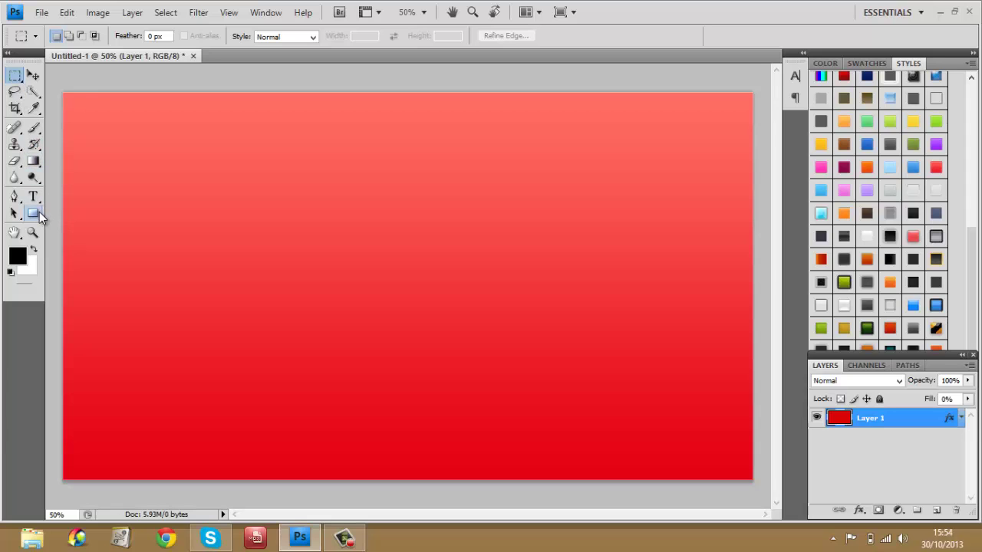
Draw a large black rectangle and move it flush into the canvas's top-left corner
{"action": "left_click", "coordinate": [39, 213]}
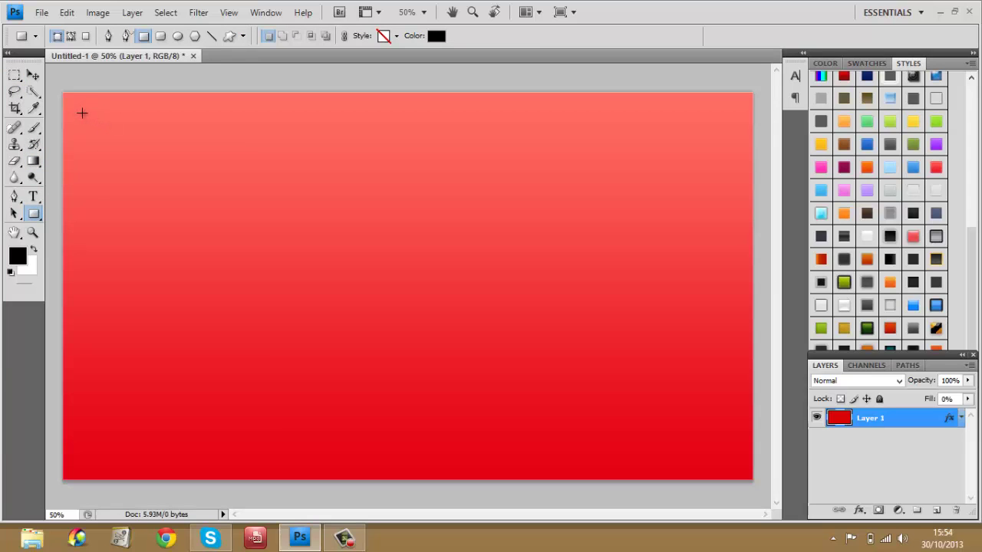
{"action": "left_click_drag", "start_coordinate": [421, 239], "coordinate": [479, 290]}
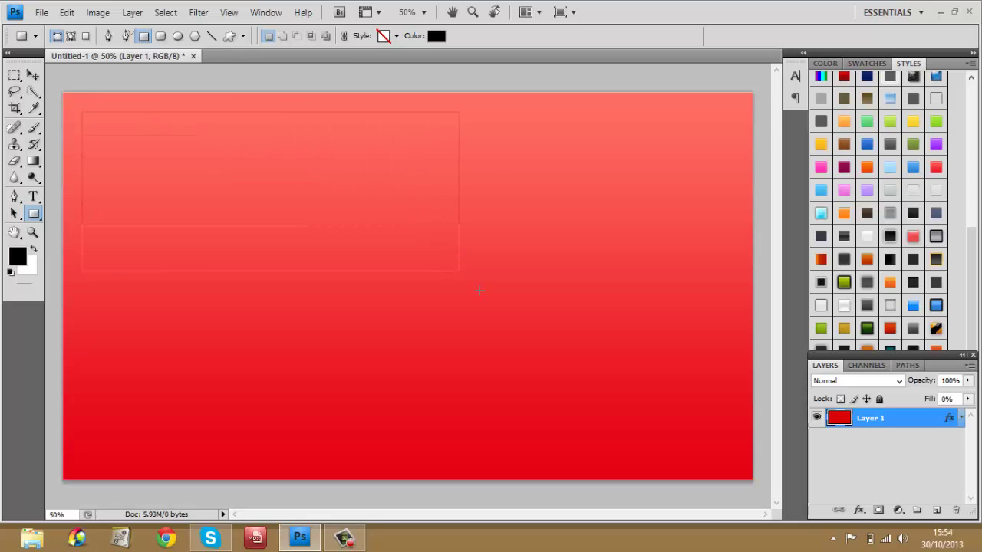
{"action": "mouse_move", "coordinate": [506, 334]}
{"action": "left_mouse_down"}
{"action": "mouse_move", "coordinate": [537, 368]}
{"action": "mouse_move", "coordinate": [537, 394]}
{"action": "mouse_move", "coordinate": [552, 401]}
{"action": "left_mouse_up"}
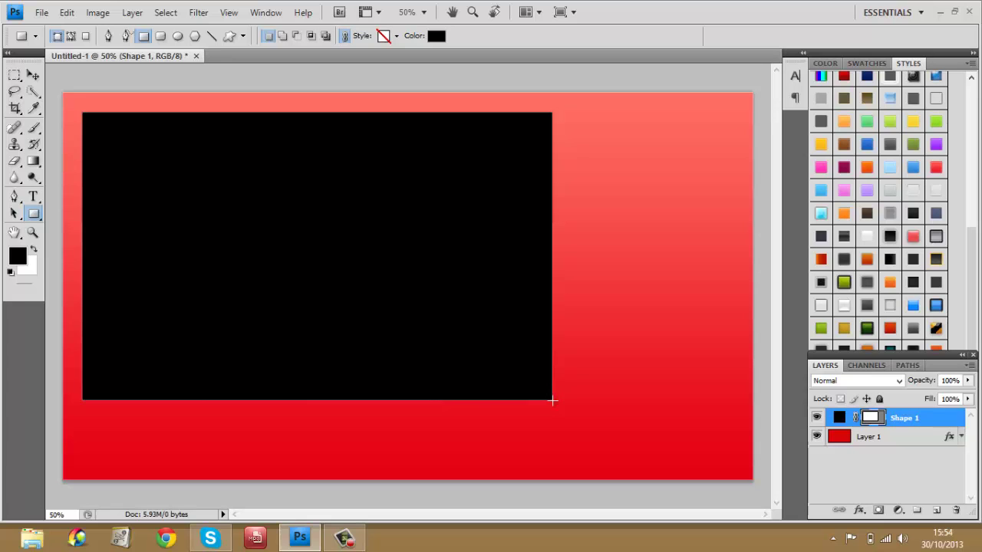
{"action": "key", "text": "v"}
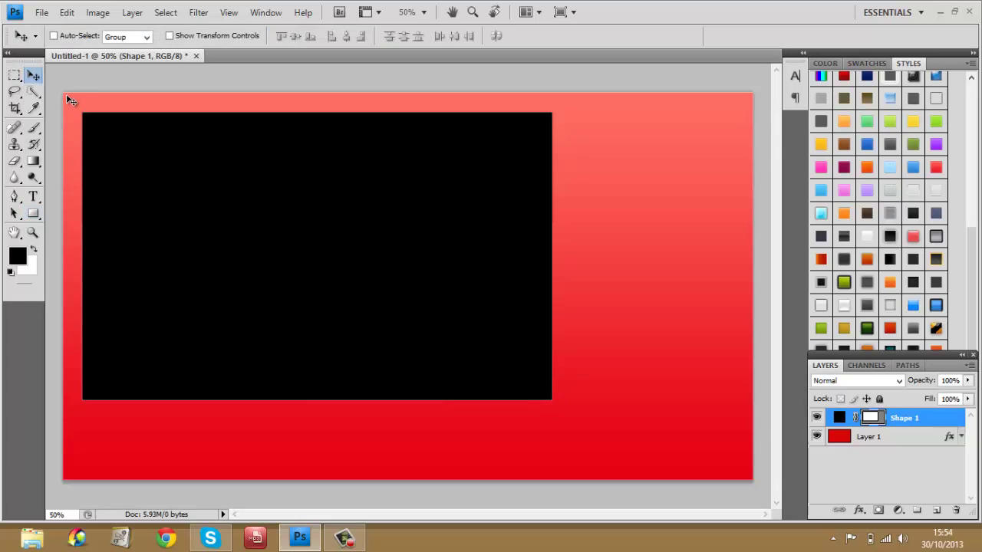
{"action": "left_click_drag", "start_coordinate": [186, 171], "coordinate": [171, 152]}
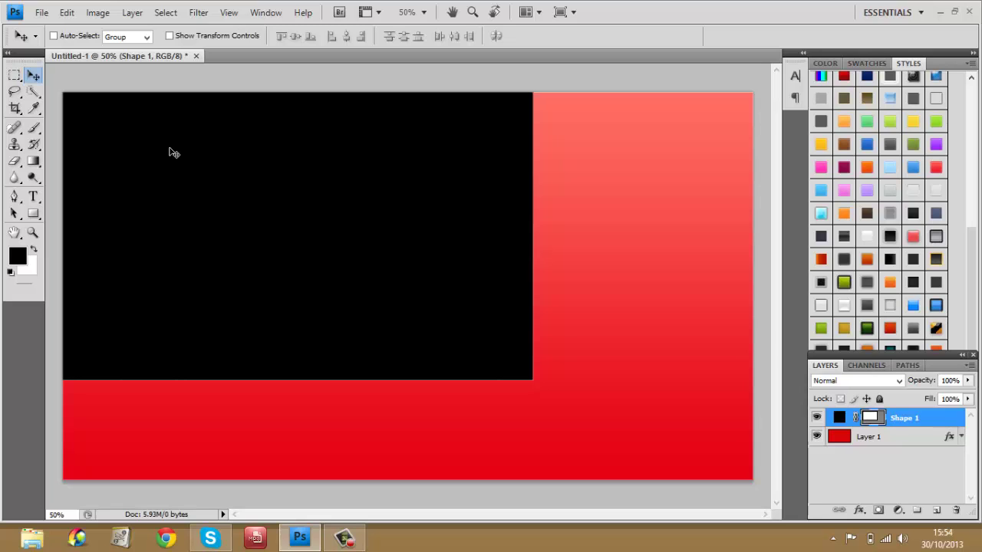
Nudge the black rectangle down twelve arrow-key steps to inset it from the top edge
{"action": "key", "text": "Down"}
{"action": "key", "text": "Down"}
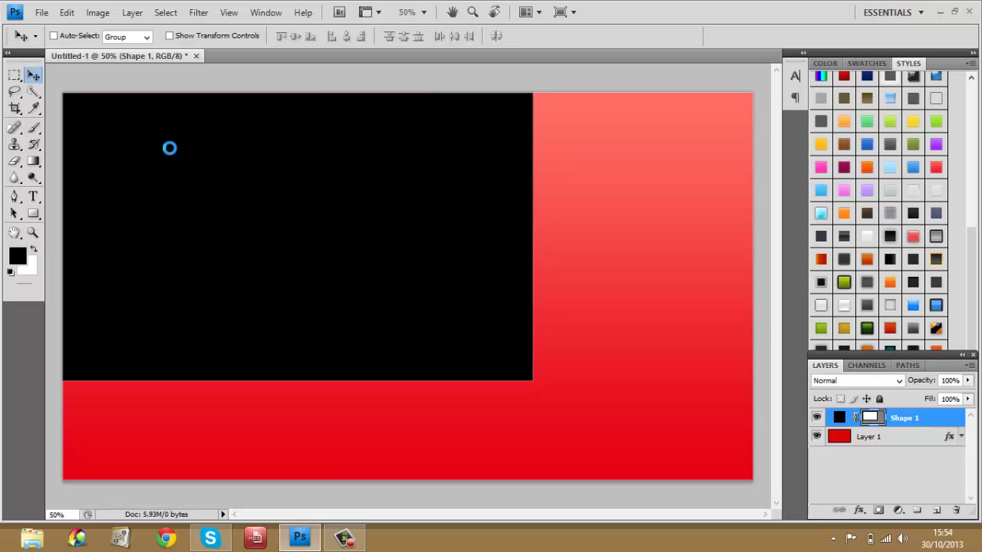
{"action": "key", "text": "Down"}
{"action": "key", "text": "Down"}
{"action": "key", "text": "Down"}
{"action": "key", "text": "Down"}
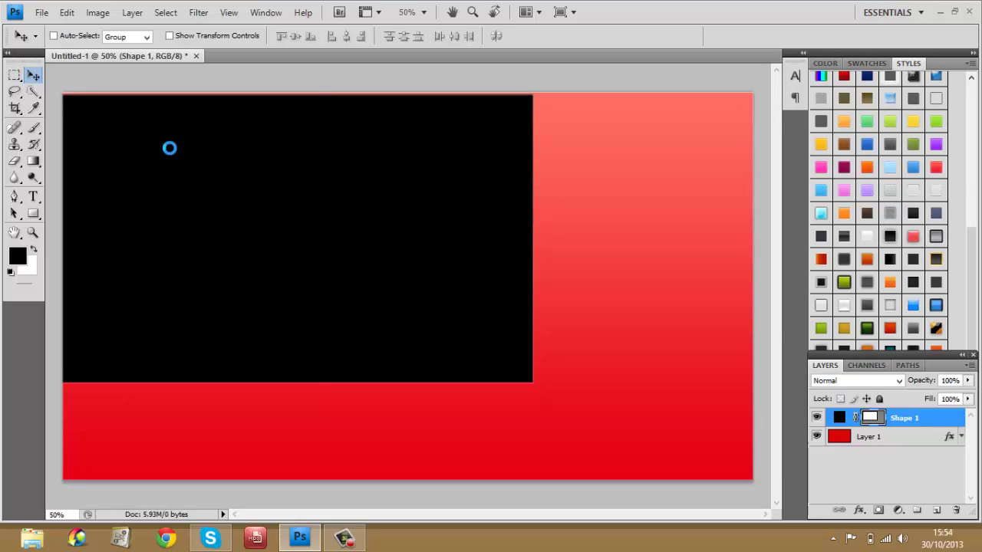
{"action": "key", "text": "Down"}
{"action": "key", "text": "Down"}
{"action": "key", "text": "Down"}
{"action": "key", "text": "Down"}
{"action": "key", "text": "Down"}
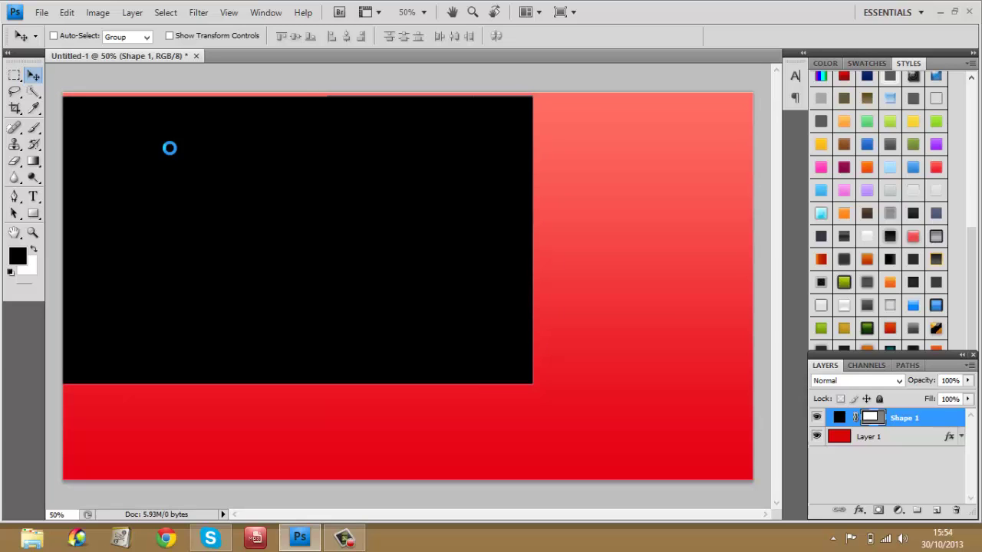
{"action": "key", "text": "Down"}
{"action": "key", "text": "Down"}
{"action": "key", "text": "Down"}
{"action": "key", "text": "Down"}
{"action": "key", "text": "Down"}
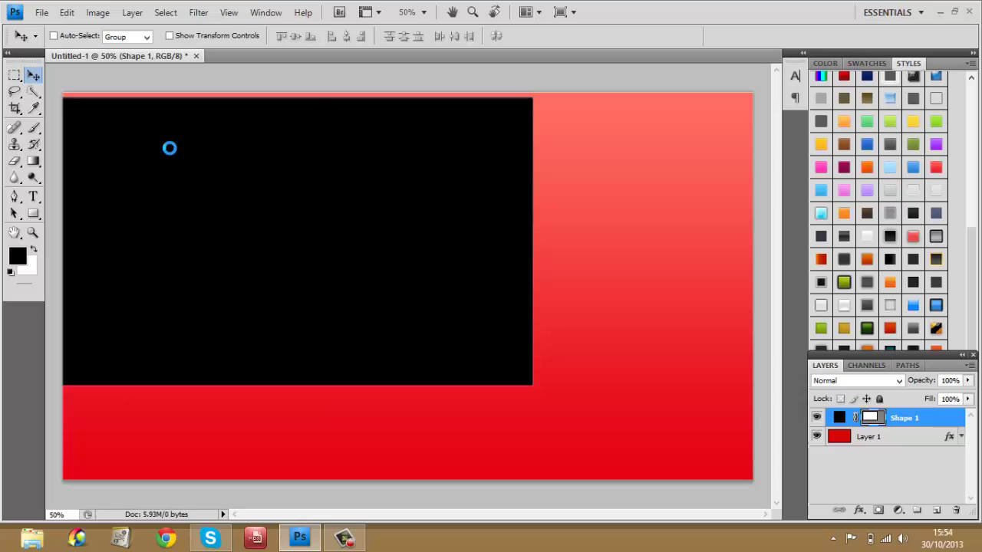
{"action": "key", "text": "Down"}
{"action": "key", "text": "Down"}
{"action": "key", "text": "Down"}
{"action": "key", "text": "Down"}
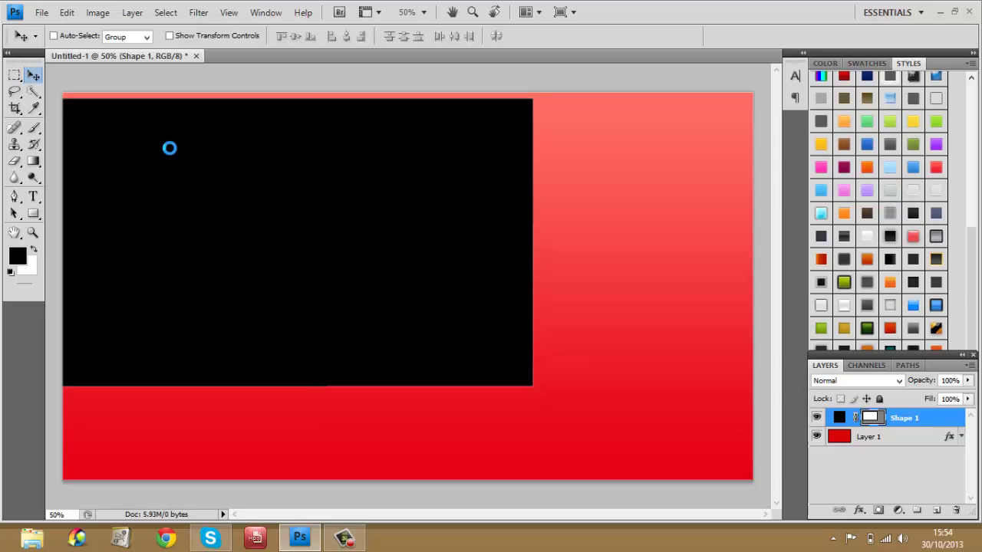
{"action": "key", "text": "Down"}
{"action": "key", "text": "Down"}
{"action": "key", "text": "Down"}
{"action": "key", "text": "Down"}
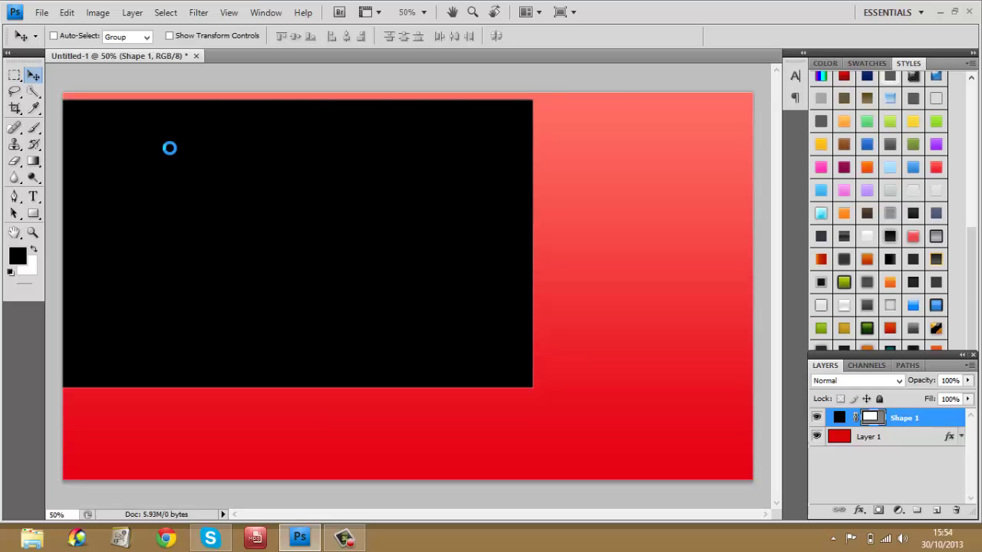
{"action": "key", "text": "Down"}
{"action": "key", "text": "Down"}
{"action": "key", "text": "Down"}
{"action": "key", "text": "Down"}
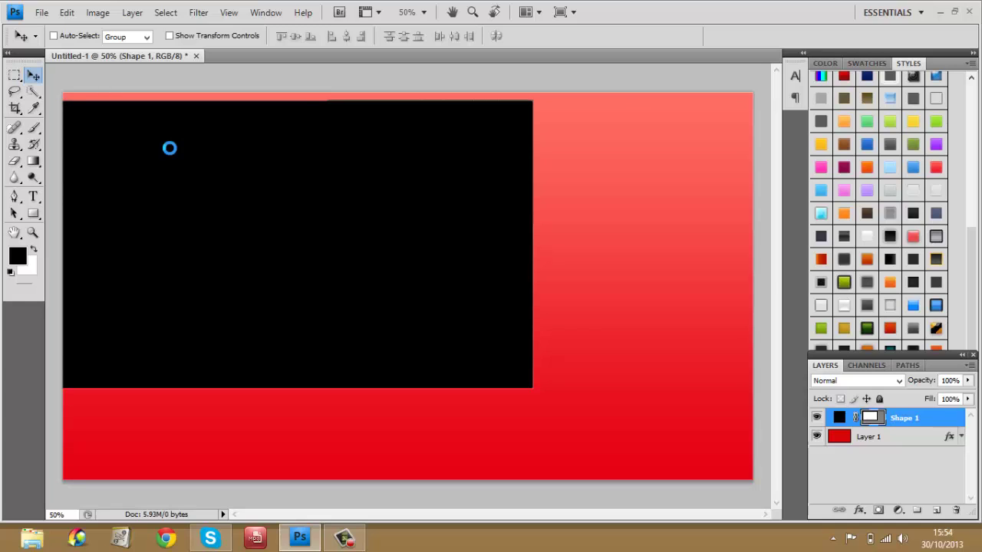
{"action": "key", "text": "Down"}
{"action": "key", "text": "Down"}
{"action": "key", "text": "Down"}
{"action": "key", "text": "Down"}
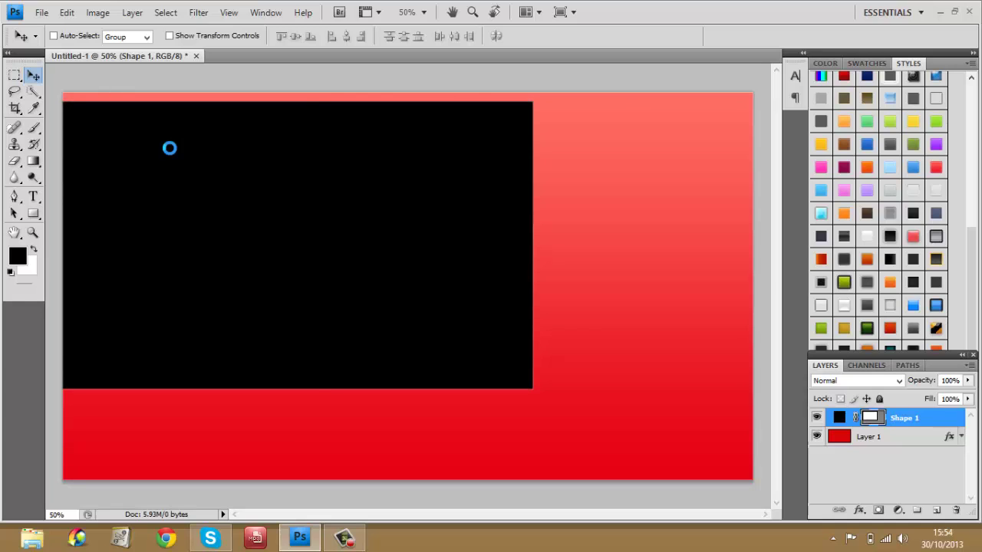
{"action": "key", "text": "Down"}
{"action": "key", "text": "Down"}
{"action": "key", "text": "Down"}
{"action": "key", "text": "Down"}
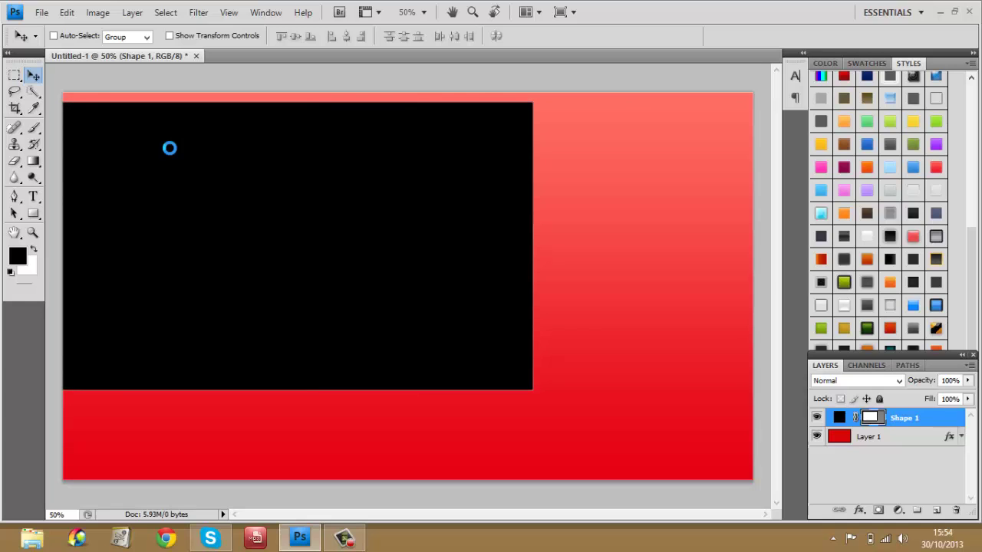
{"action": "key", "text": "Down"}
{"action": "key", "text": "Down"}
{"action": "key", "text": "Down"}
{"action": "key", "text": "Down"}
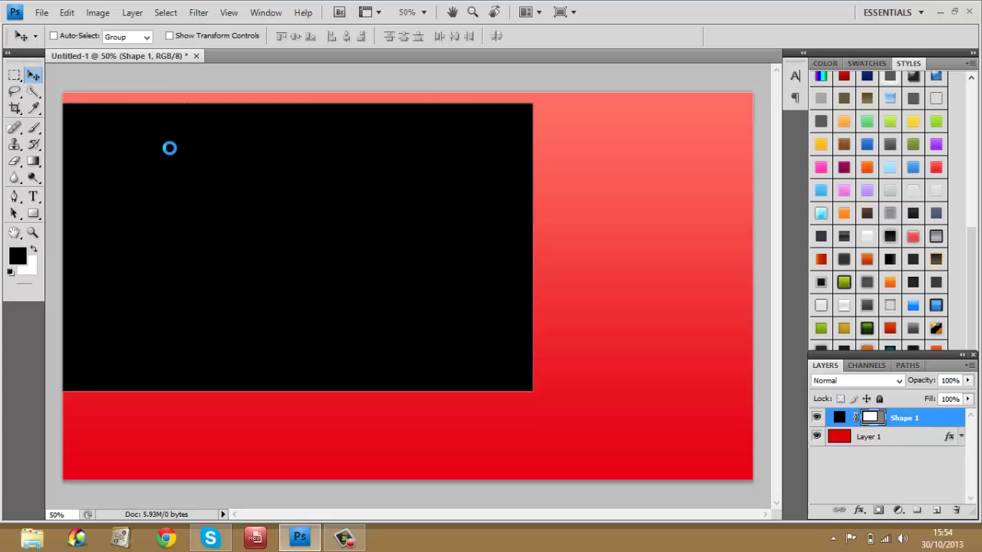
{"action": "key", "text": "Down"}
{"action": "key", "text": "Down"}
{"action": "key", "text": "Down"}
{"action": "key", "text": "Down"}
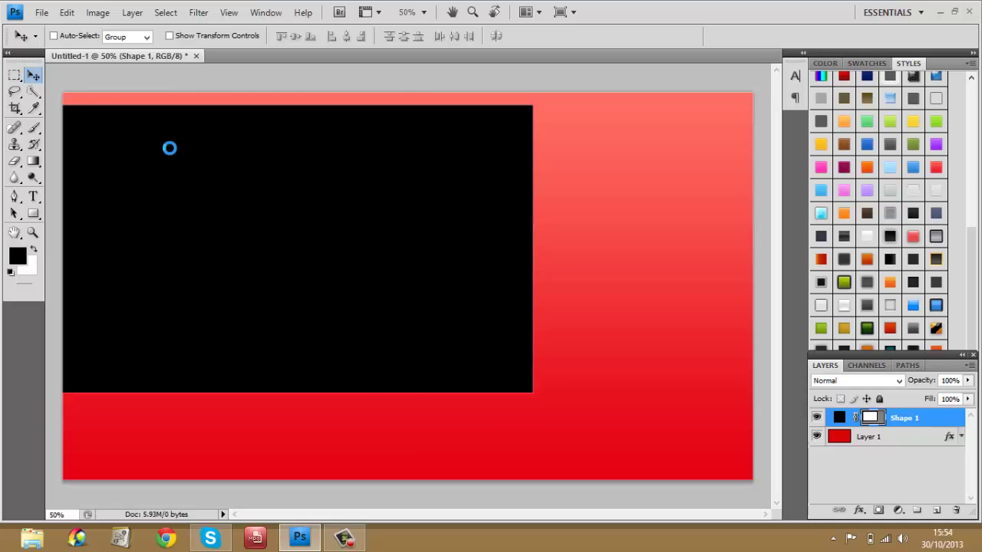
{"action": "key", "text": "Down"}
{"action": "key", "text": "Down"}
{"action": "key", "text": "Down"}
Nudge the black rectangle ten steps right, leaving a thin red margin on the left
{"action": "key", "text": "Right"}
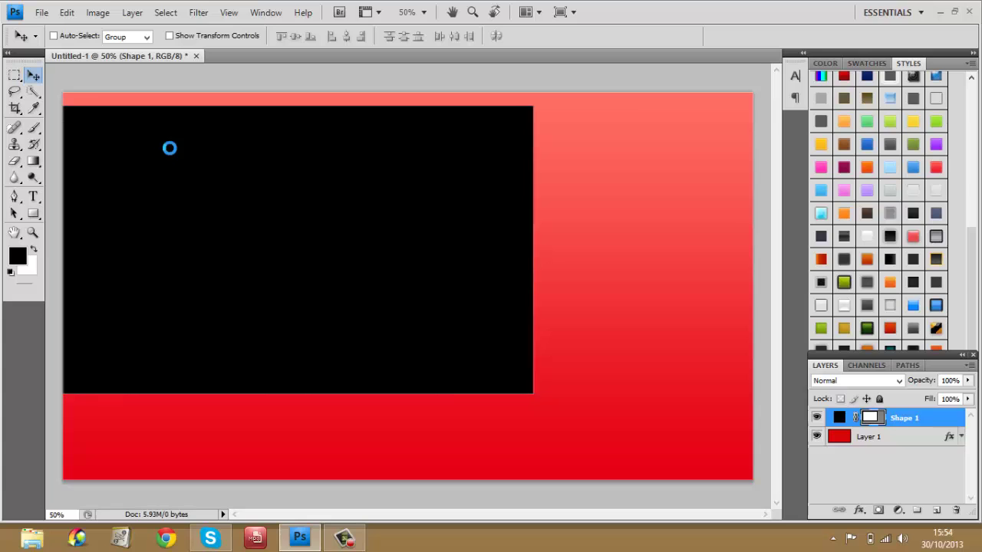
{"action": "key", "text": "Right"}
{"action": "key", "text": "Right"}
{"action": "key", "text": "Right"}
{"action": "key", "text": "Right"}
{"action": "key", "text": "Right"}
{"action": "key", "text": "Right"}
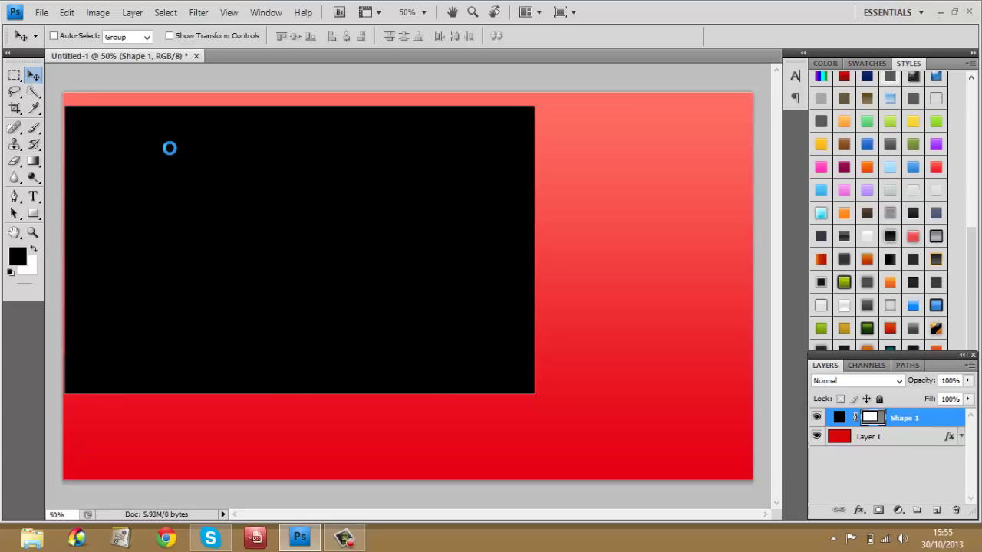
{"action": "key", "text": "Right"}
{"action": "key", "text": "Right"}
{"action": "key", "text": "Right"}
{"action": "key", "text": "Right"}
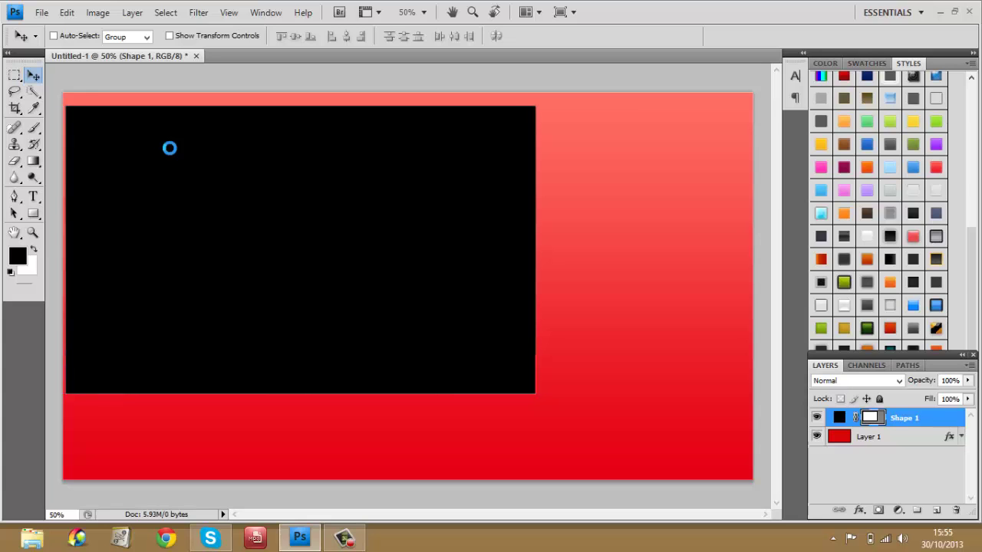
{"action": "key", "text": "Right"}
{"action": "key", "text": "Right"}
{"action": "key", "text": "Right"}
{"action": "key", "text": "Right"}
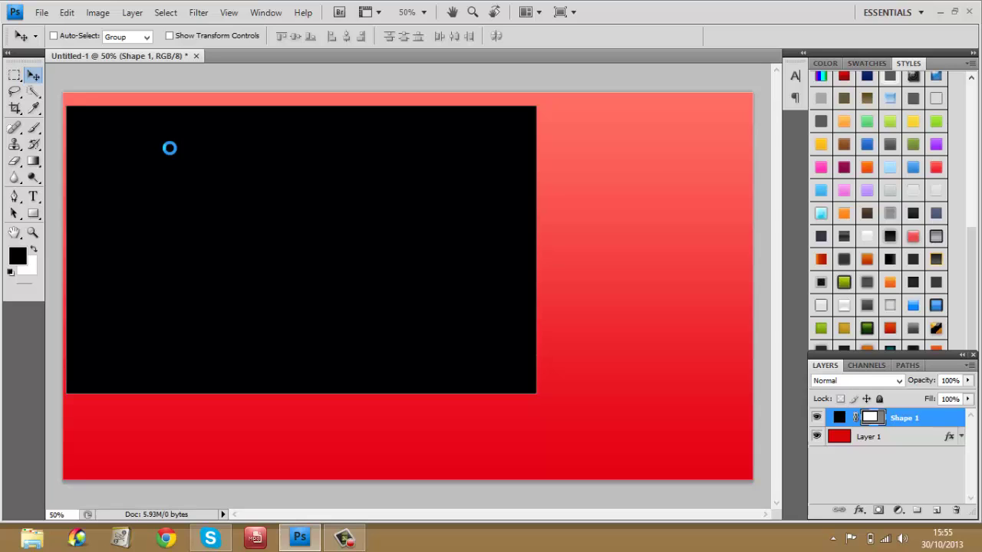
{"action": "key", "text": "Right"}
{"action": "key", "text": "Right"}
{"action": "key", "text": "Right"}
{"action": "key", "text": "Right"}
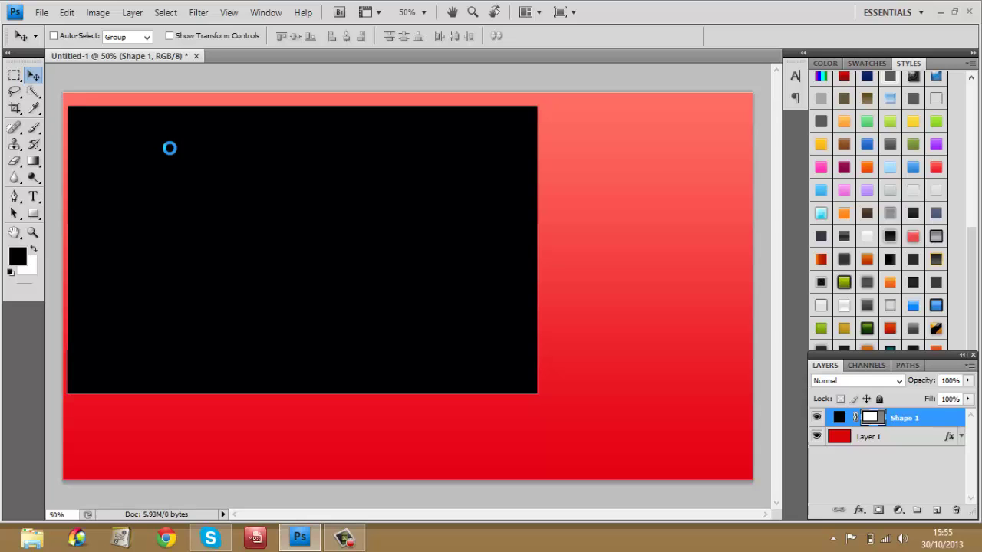
{"action": "key", "text": "Right"}
{"action": "key", "text": "Right"}
{"action": "key", "text": "Right"}
{"action": "key", "text": "Right"}
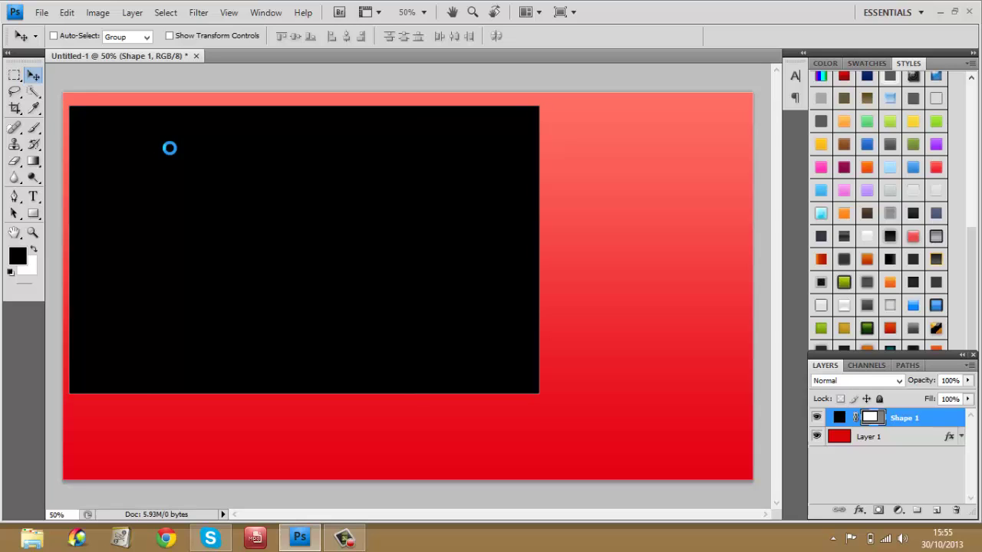
{"action": "key", "text": "Right"}
{"action": "key", "text": "Right"}
{"action": "key", "text": "Right"}
{"action": "key", "text": "Right"}
{"action": "key", "text": "Right"}
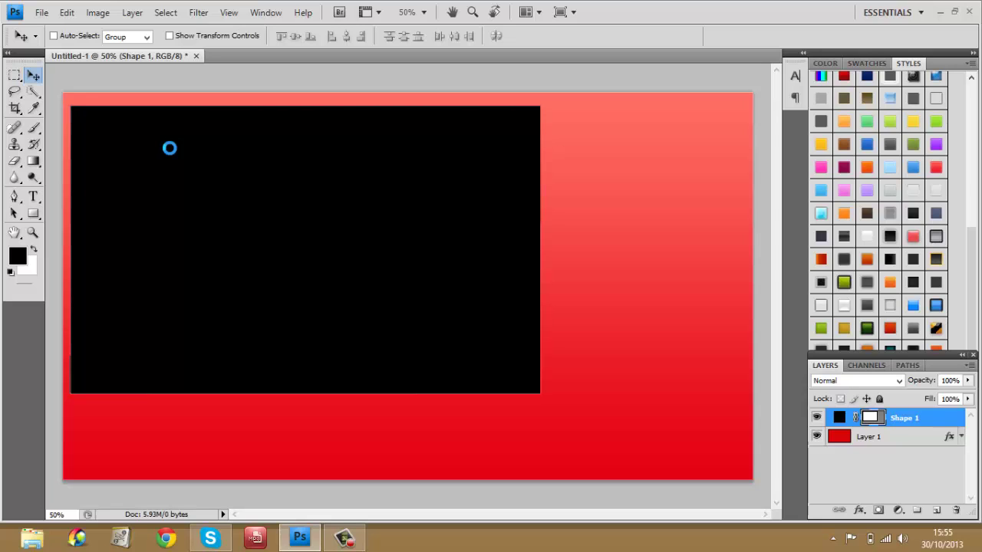
{"action": "key", "text": "Right"}
{"action": "key", "text": "Right"}
{"action": "key", "text": "Right"}
{"action": "key", "text": "Right"}
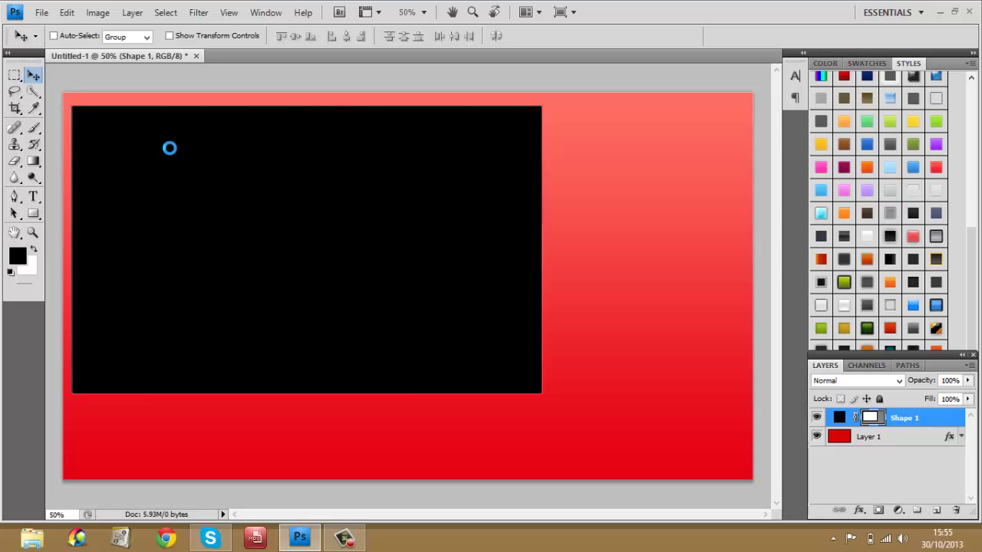
{"action": "key", "text": "Right"}
{"action": "key", "text": "Right"}
{"action": "key", "text": "Right"}
{"action": "key", "text": "Right"}
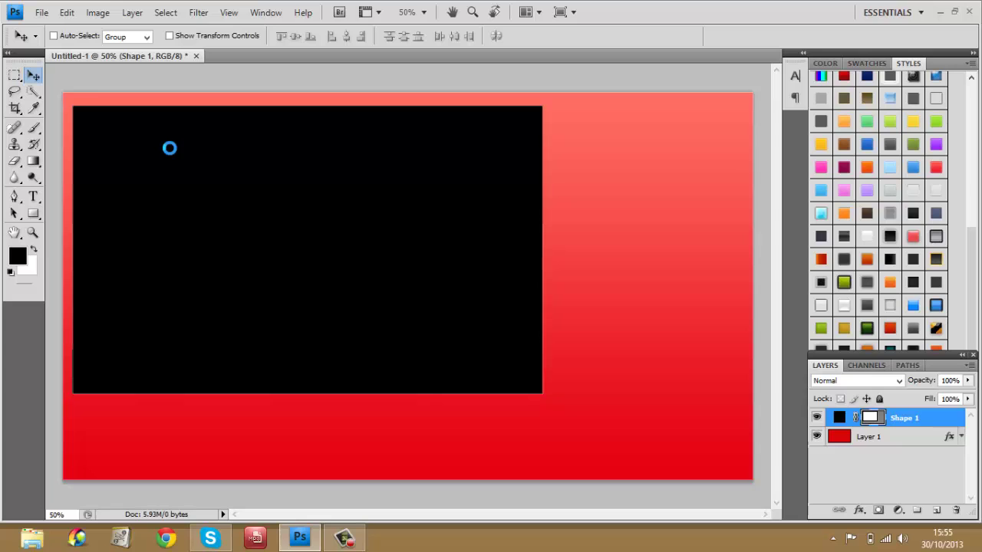
{"action": "key", "text": "Right"}
{"action": "key", "text": "Right"}
{"action": "key", "text": "Right"}
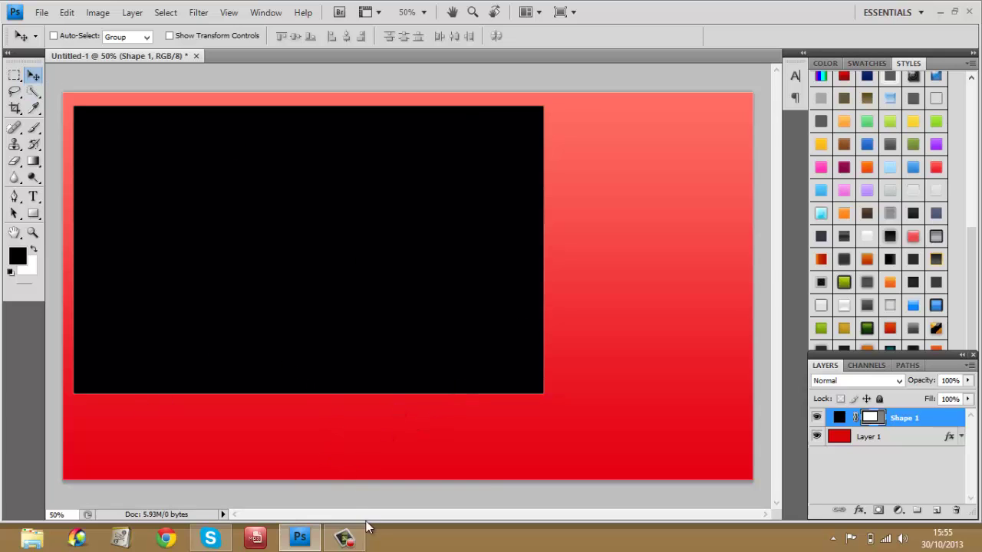
{"action": "mouse_move", "coordinate": [344, 538]}
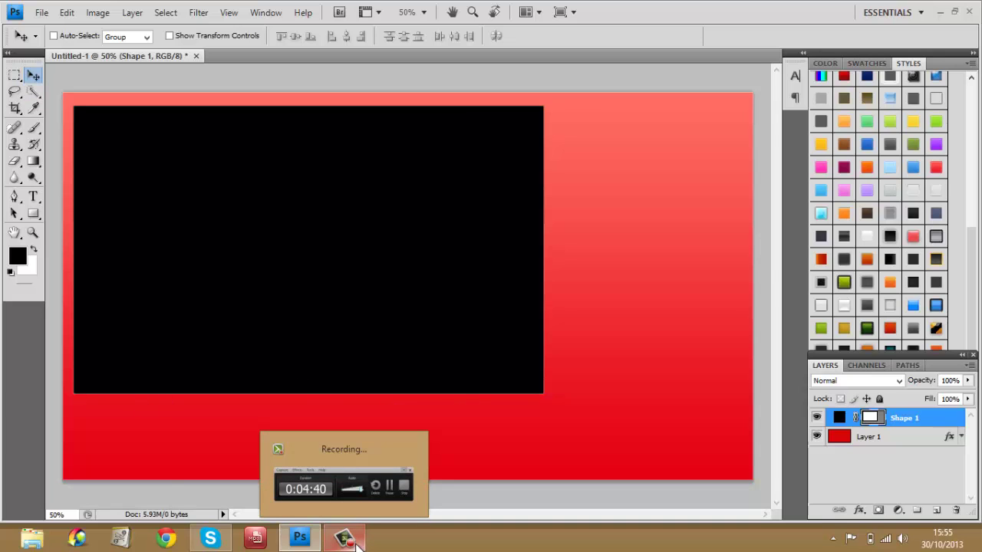
{"action": "left_click", "coordinate": [356, 543]}
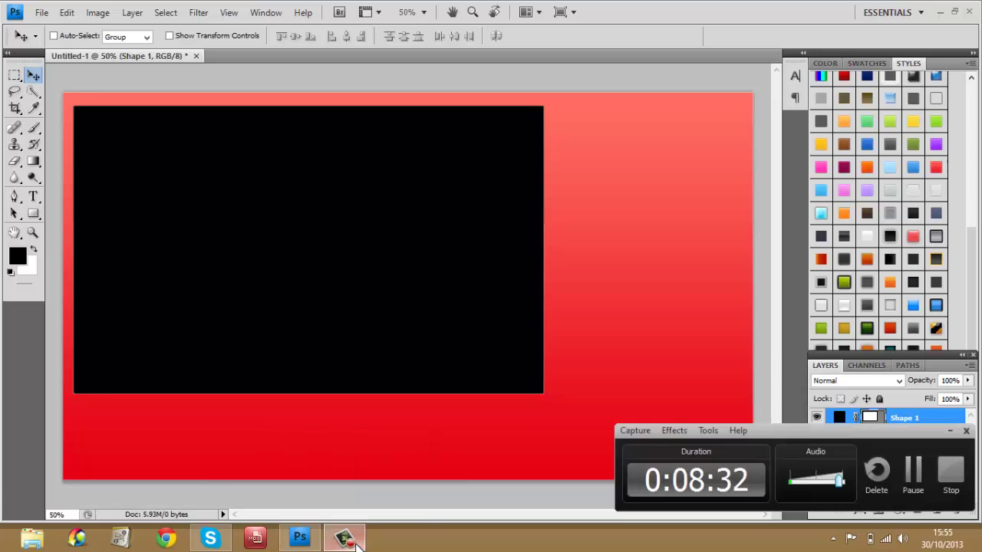
{"action": "left_click", "coordinate": [346, 541]}
{"action": "mouse_move", "coordinate": [210, 539]}
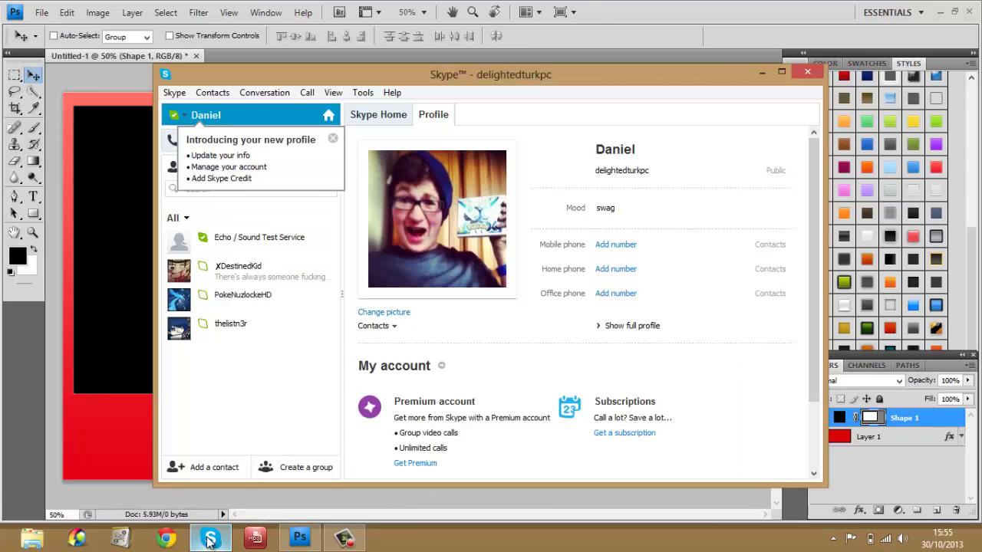
{"action": "left_click", "coordinate": [215, 541]}
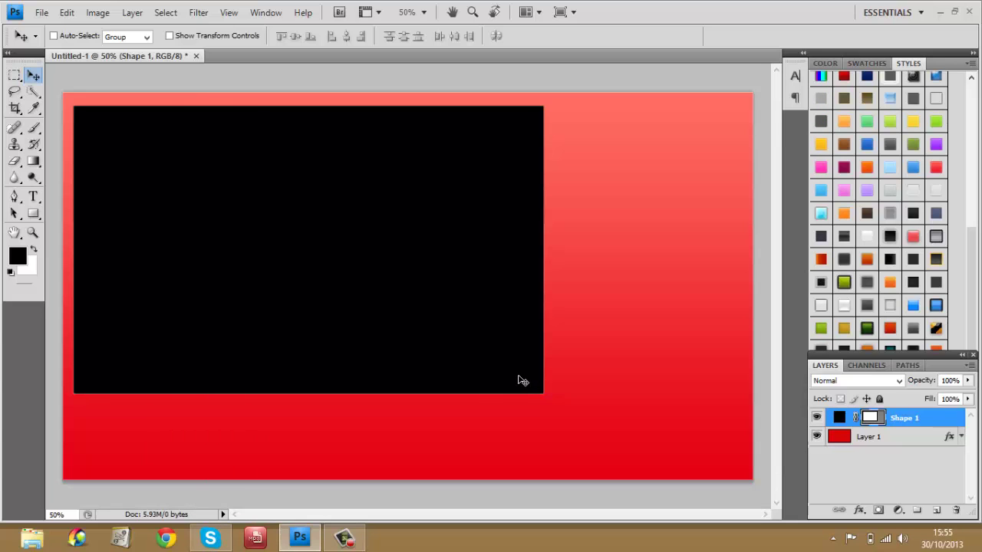
{"action": "left_click", "coordinate": [34, 93]}
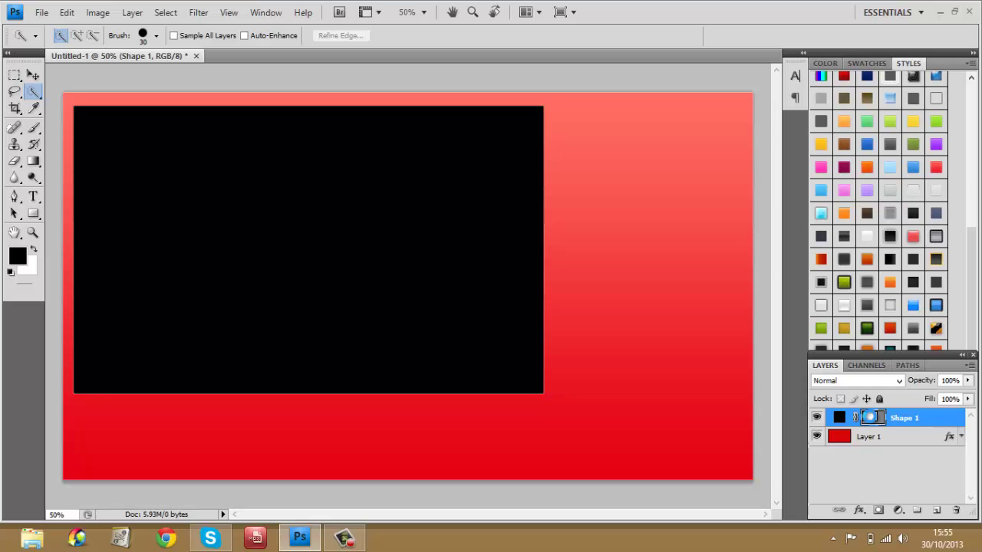
Quick-select the black rectangle's area and delete it from the red gradient Layer 1
{"action": "left_click", "coordinate": [871, 420], "text": "ctrl"}
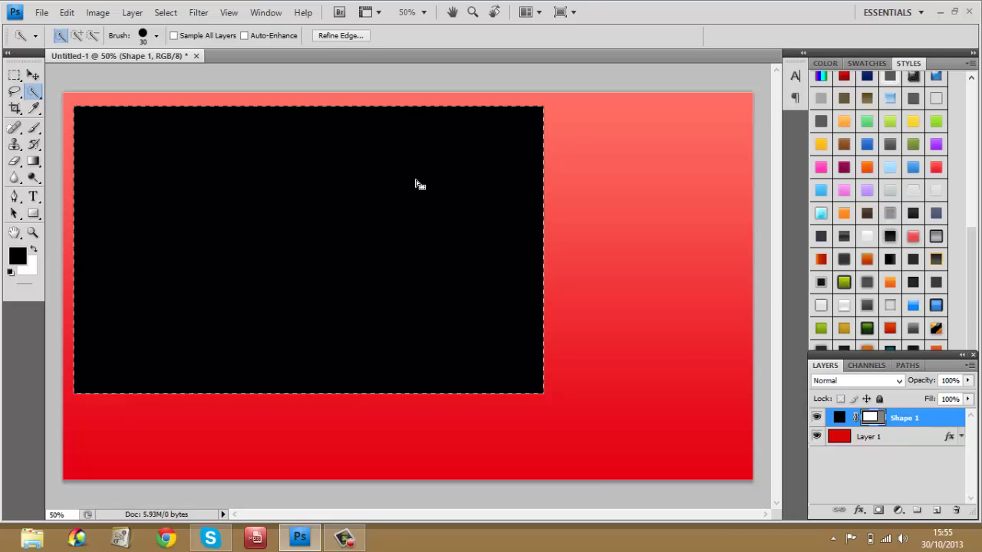
{"action": "left_click", "coordinate": [896, 437]}
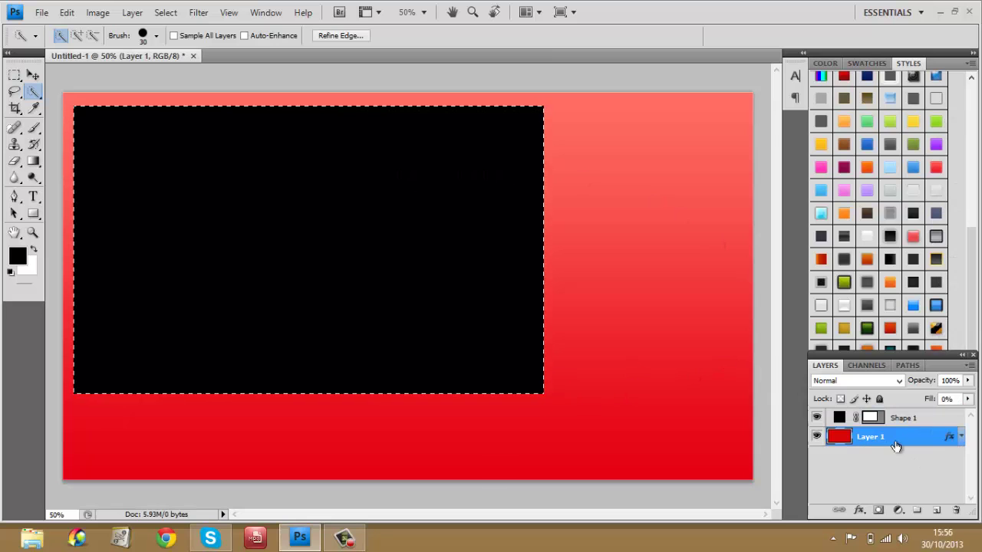
{"action": "key", "text": "Delete"}
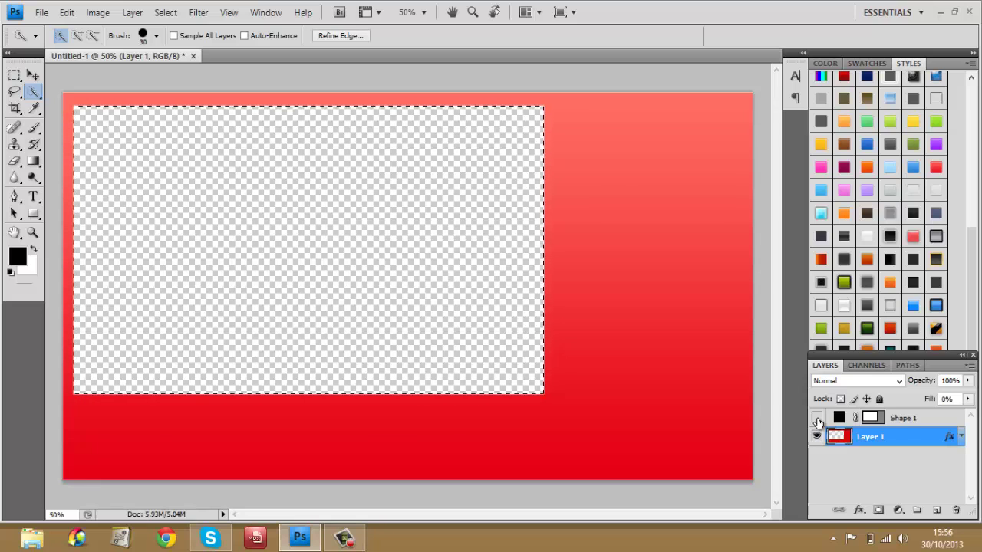
Delete the black rectangle's Shape 1 layer
{"action": "left_click", "coordinate": [930, 426]}
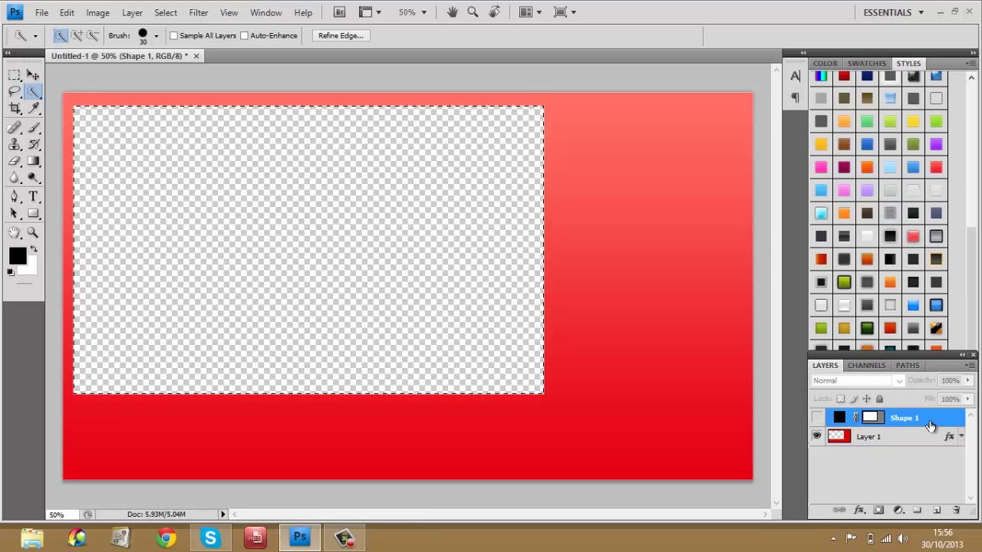
{"action": "right_click", "coordinate": [930, 426]}
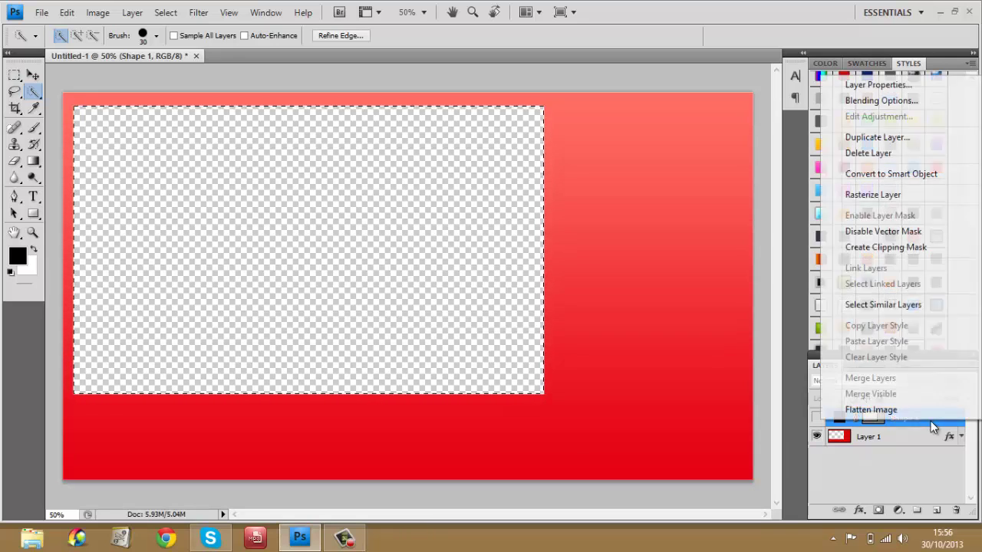
{"action": "left_click", "coordinate": [868, 155]}
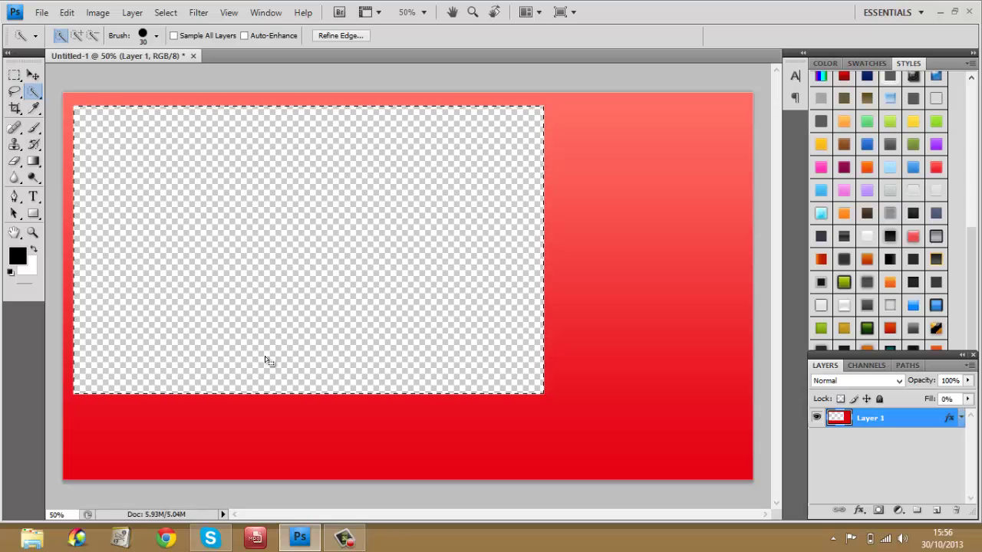
Deselect the area around the hole, then draw and undo a test rectangle
{"action": "left_click", "coordinate": [34, 212]}
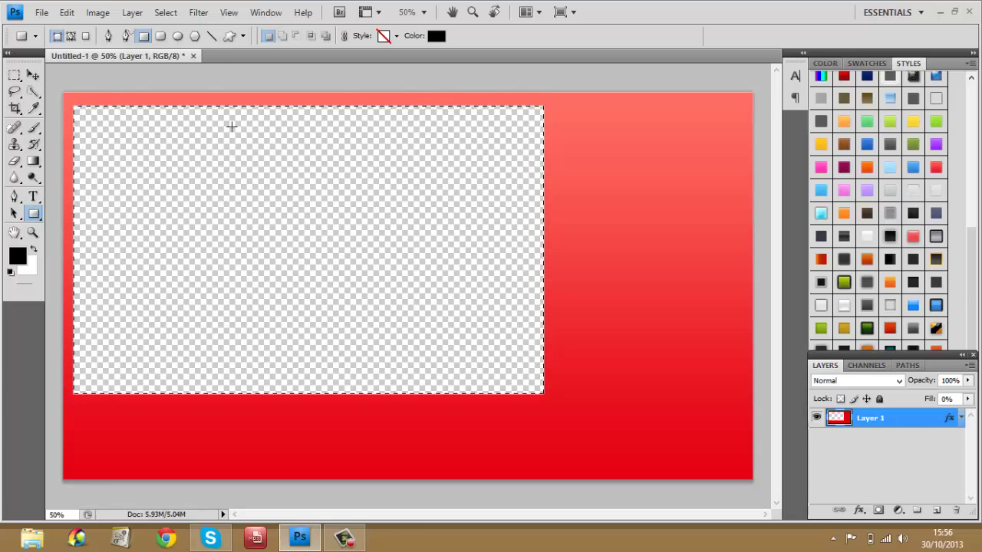
{"action": "left_click", "coordinate": [167, 13]}
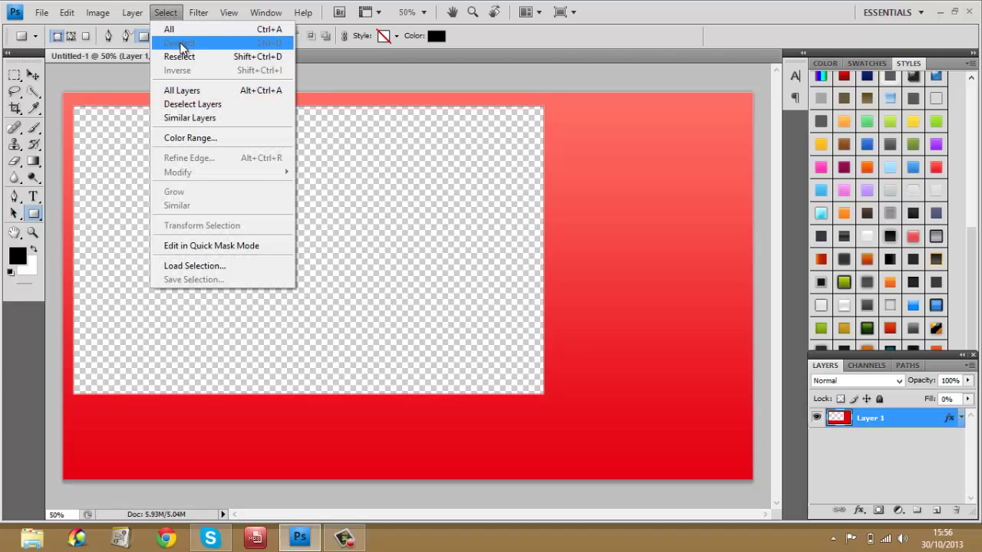
{"action": "left_click", "coordinate": [531, 82]}
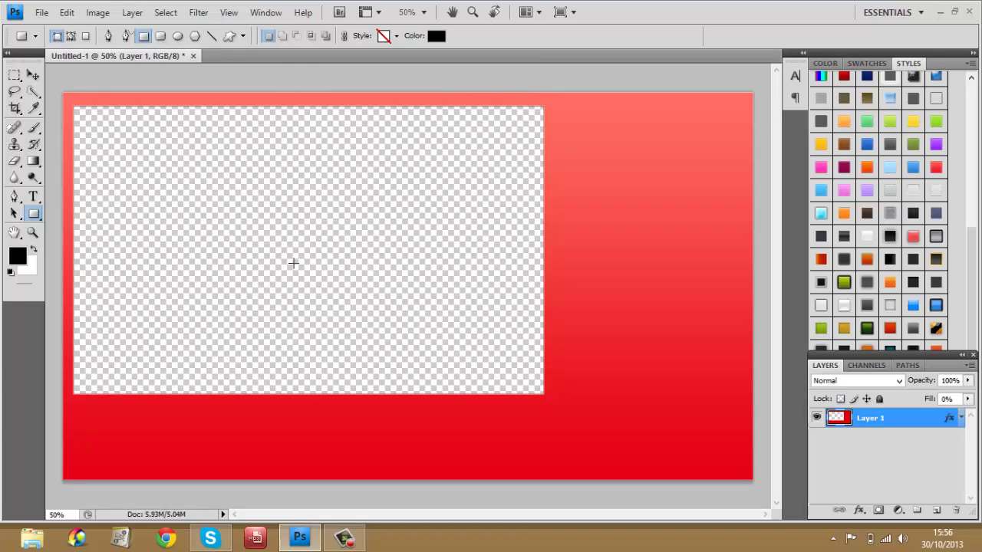
{"action": "left_click_drag", "start_coordinate": [209, 171], "coordinate": [520, 233]}
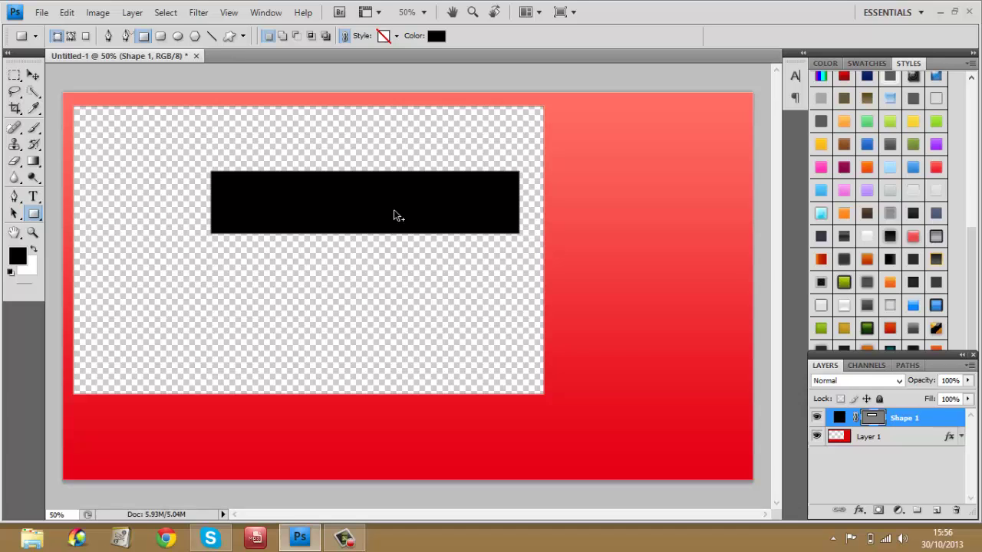
{"action": "key", "text": "ctrl+z"}
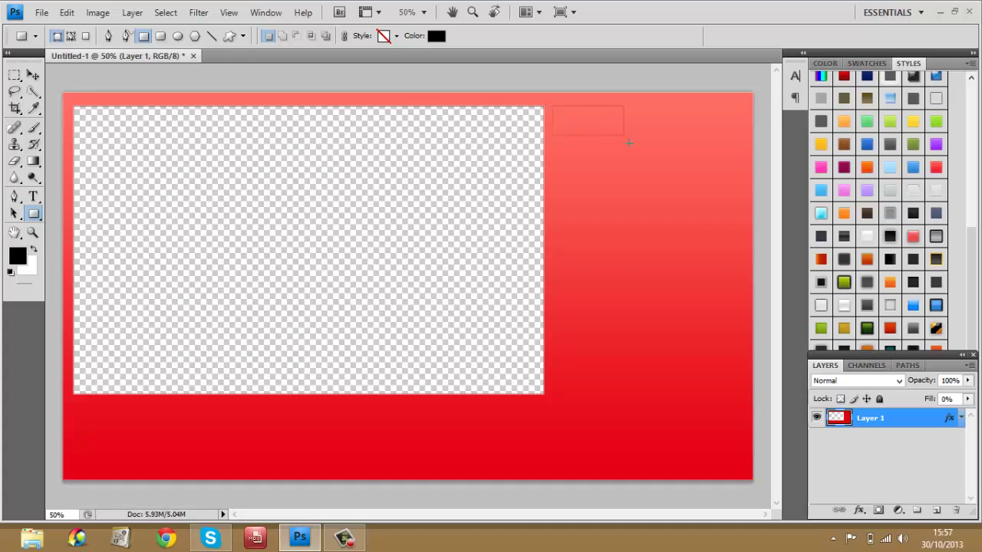
Draw a small square right of the hole and try grey, red, orange, green, gold and teal styles
{"action": "left_click_drag", "start_coordinate": [635, 168], "coordinate": [637, 168]}
{"action": "left_click_drag", "start_coordinate": [641, 179], "coordinate": [641, 179]}
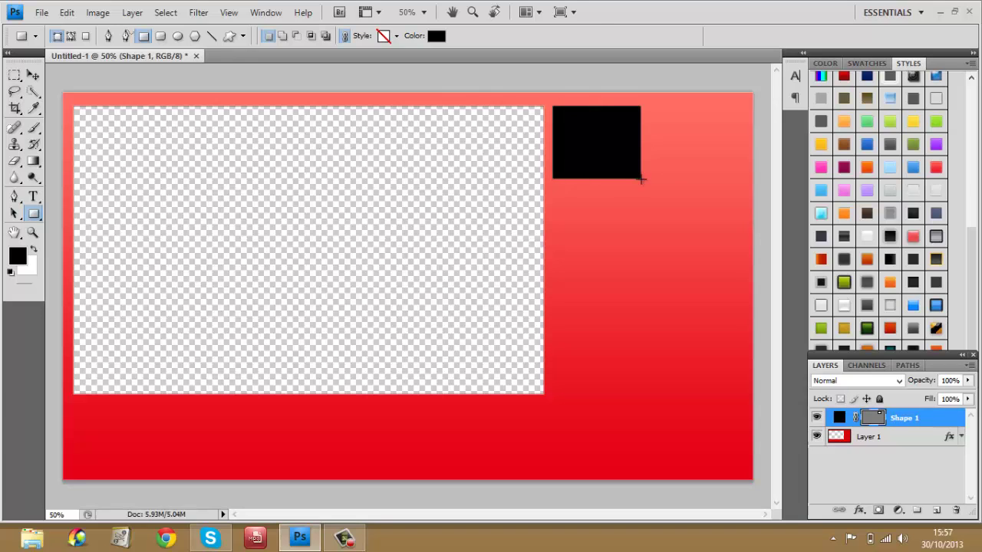
{"action": "left_click", "coordinate": [937, 237]}
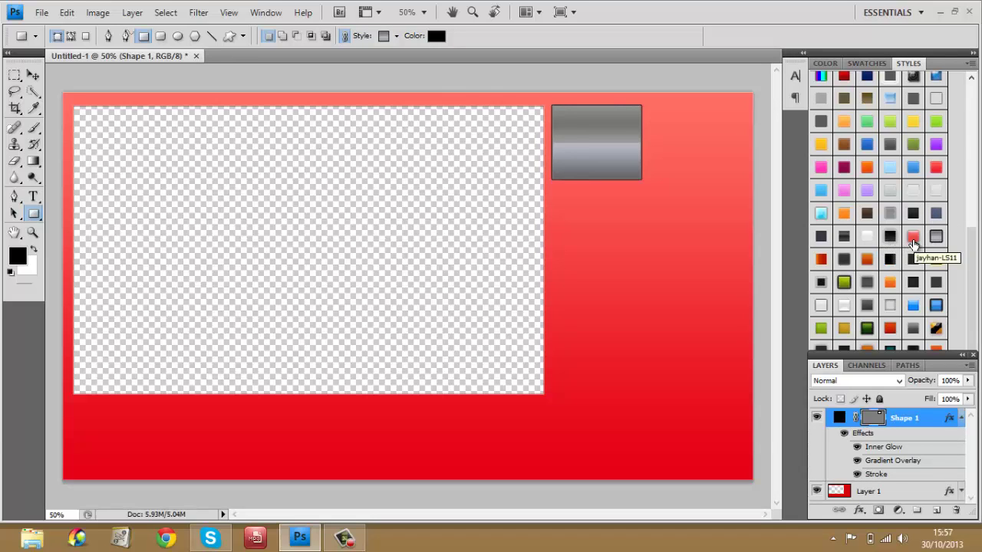
{"action": "left_click", "coordinate": [913, 240]}
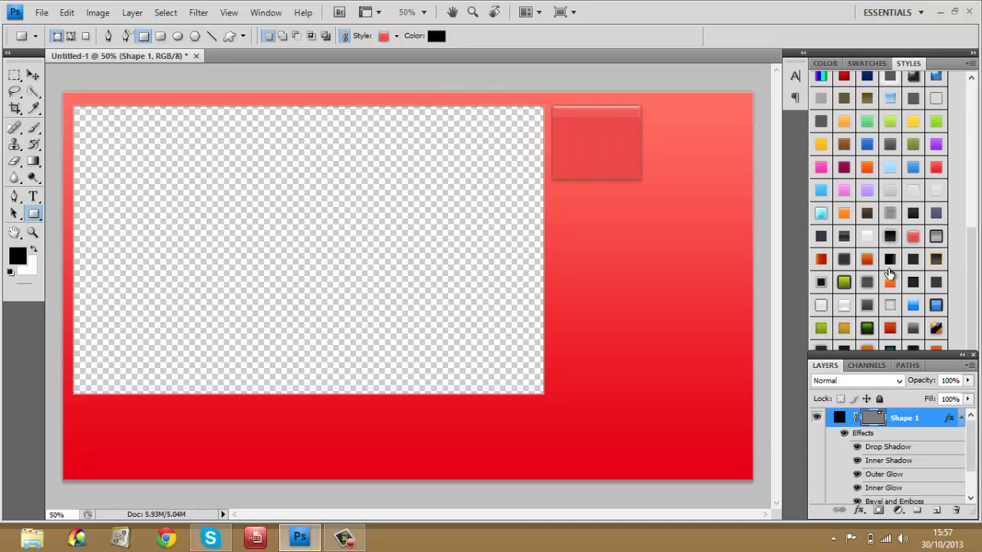
{"action": "left_click", "coordinate": [867, 258]}
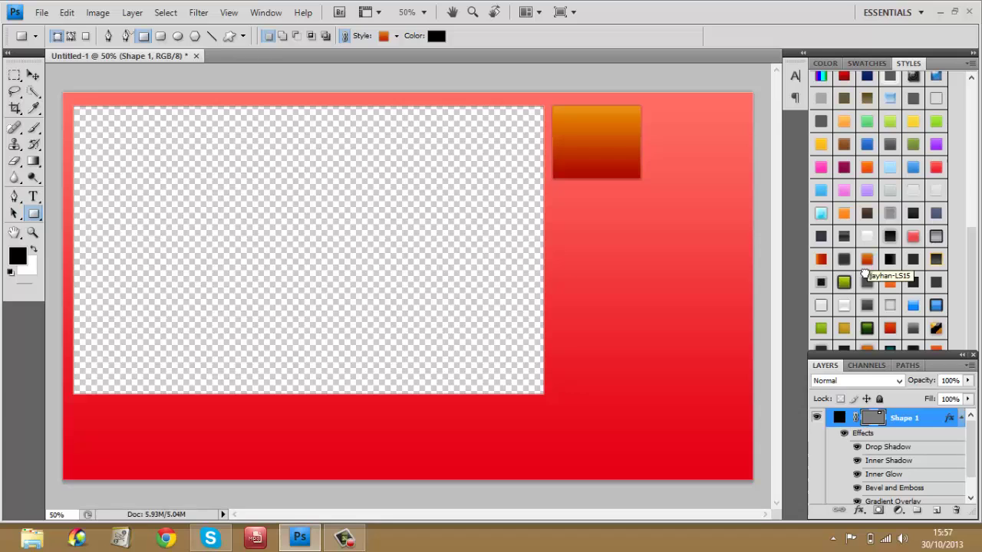
{"action": "left_click", "coordinate": [867, 328]}
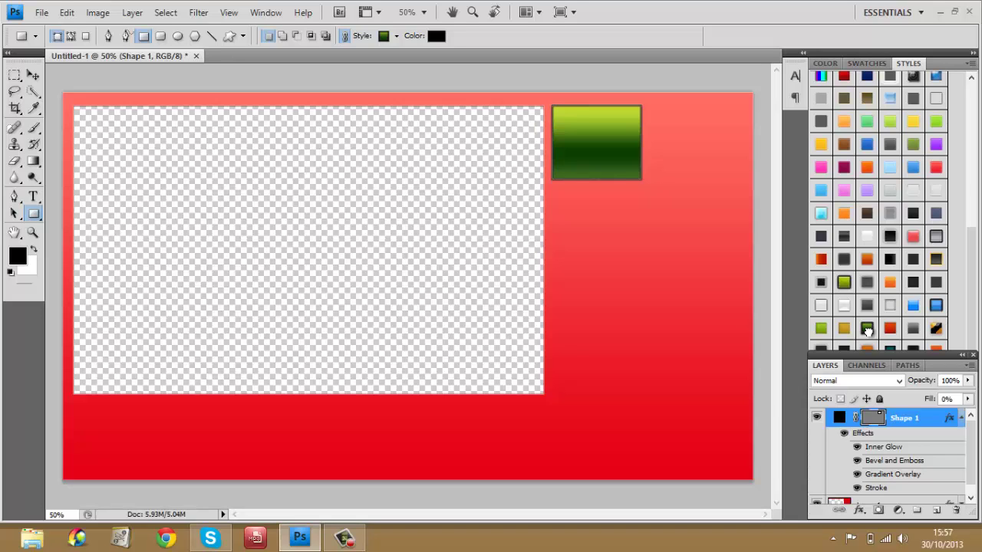
{"action": "left_click", "coordinate": [841, 331]}
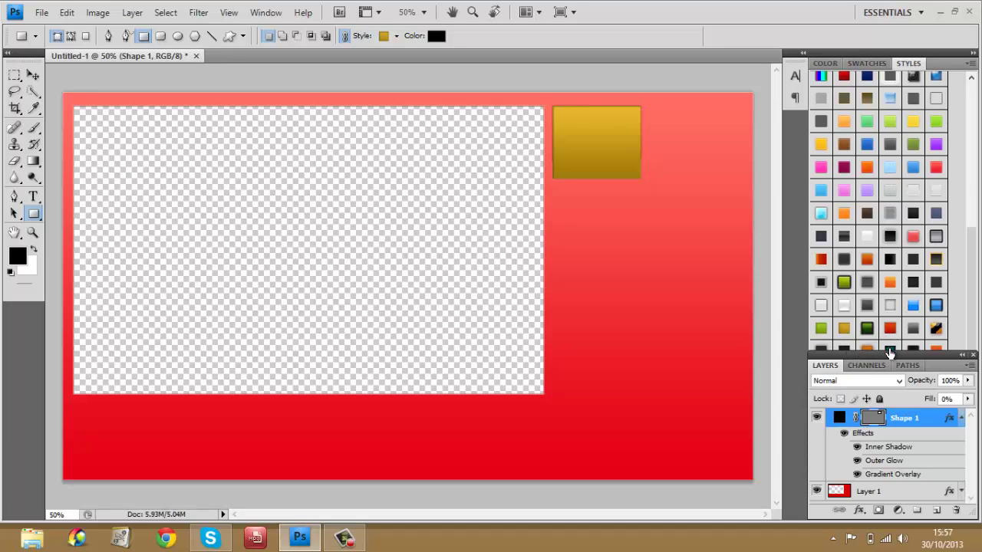
{"action": "left_click", "coordinate": [890, 351]}
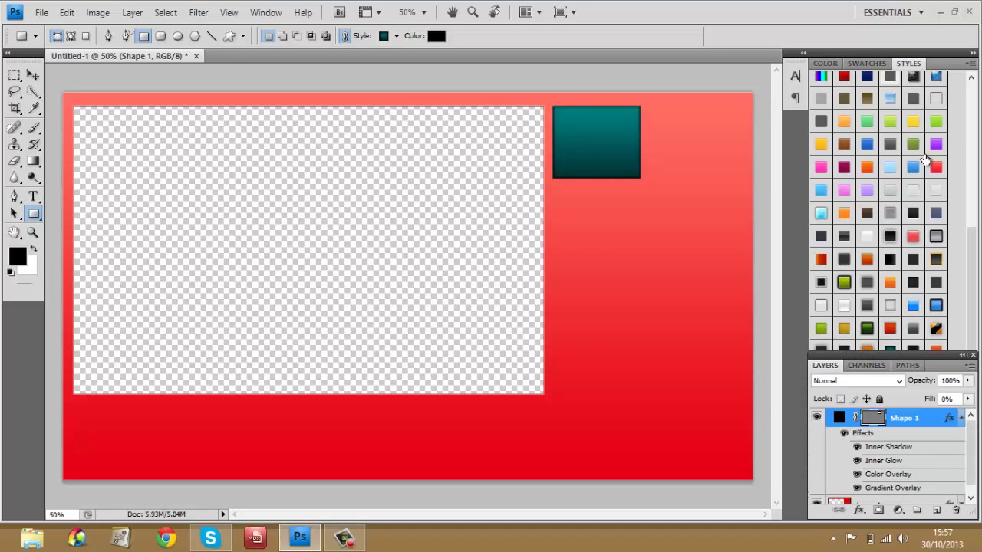
Try blue, yellow-orange, colour overlay, outer glow and slate-blue satin styles on the square
{"action": "left_click", "coordinate": [913, 168]}
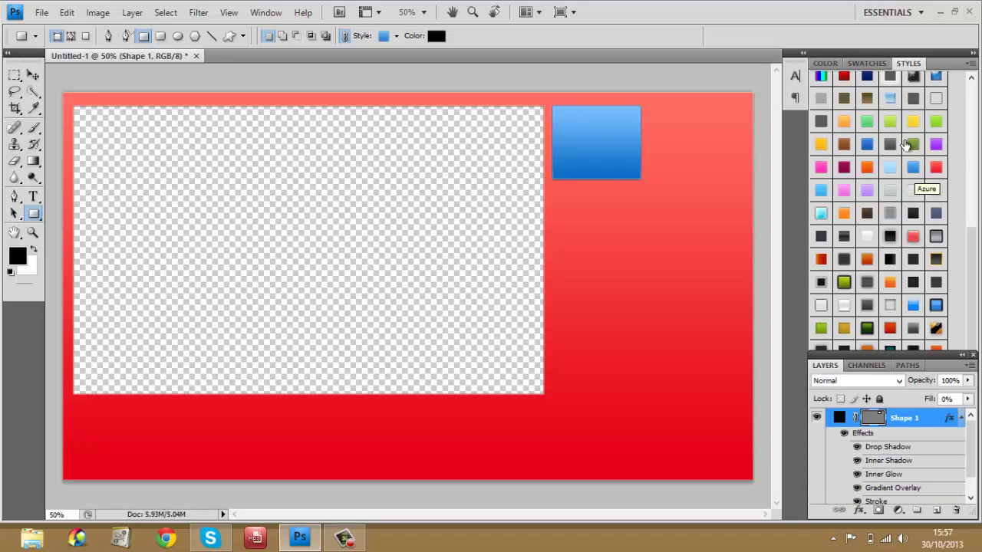
{"action": "left_click", "coordinate": [867, 145]}
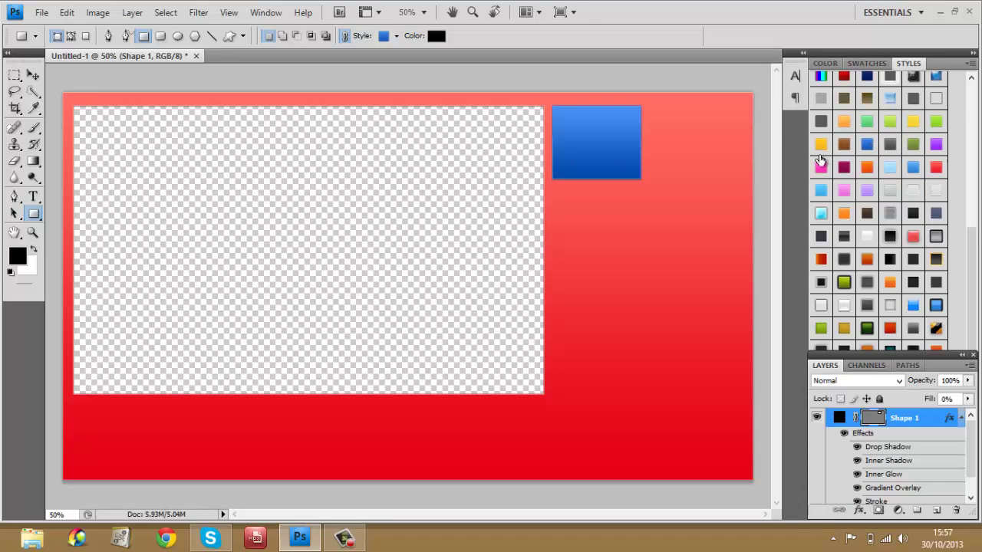
{"action": "left_click", "coordinate": [822, 144]}
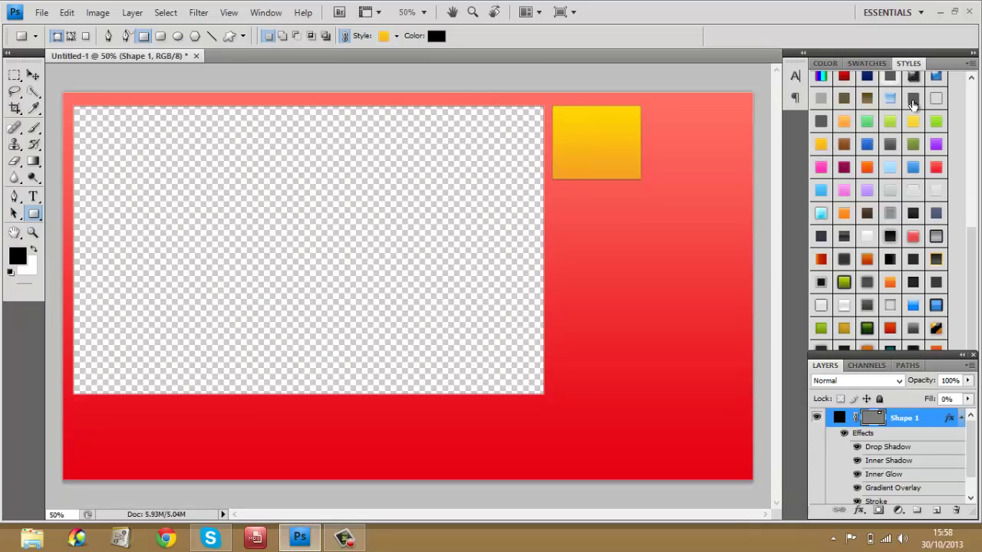
{"action": "left_click", "coordinate": [820, 98]}
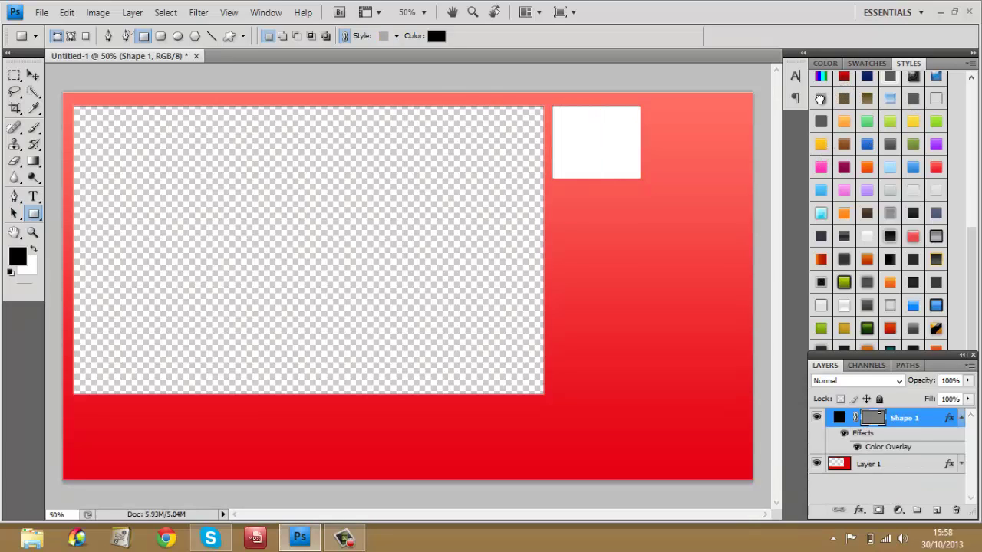
{"action": "left_click", "coordinate": [891, 77]}
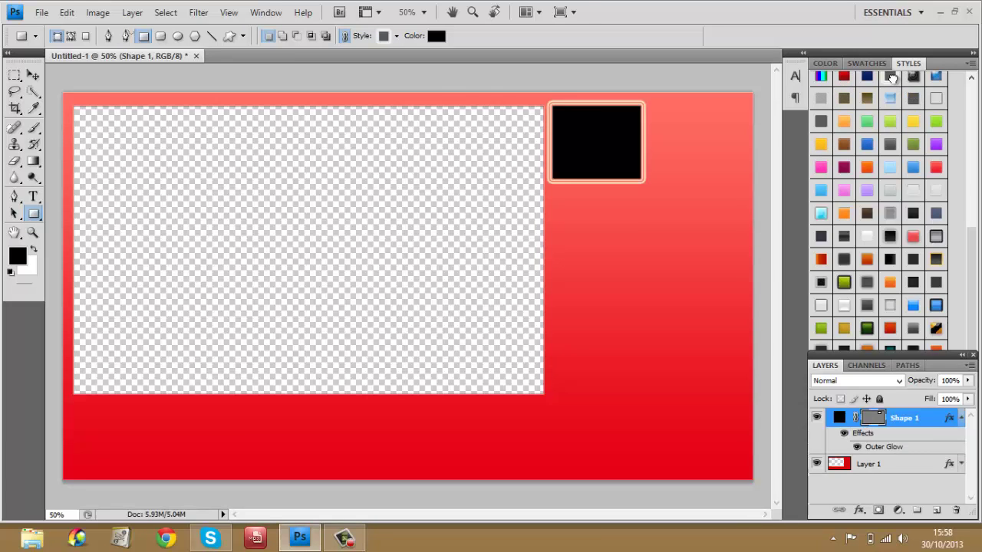
{"action": "left_click", "coordinate": [937, 219]}
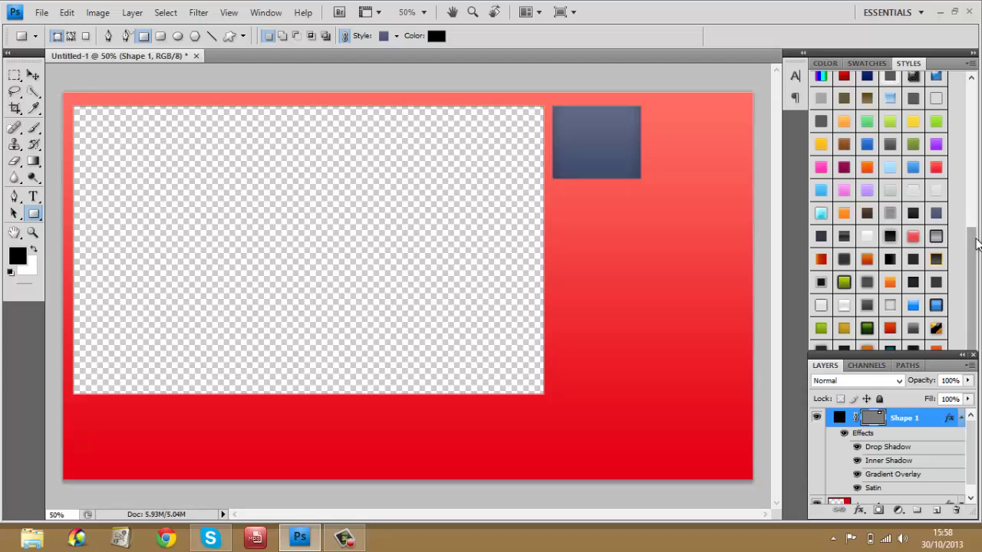
Scroll the Styles panel and try gold, orange, Facebook blue, red, dark glass and pink presets
{"action": "left_click_drag", "start_coordinate": [976, 242], "coordinate": [969, 306]}
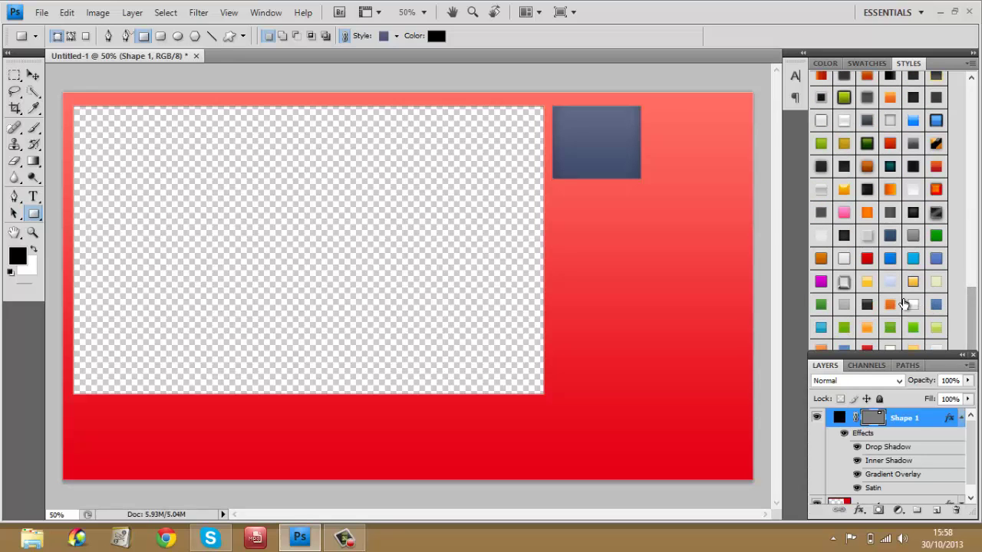
{"action": "left_click", "coordinate": [913, 282]}
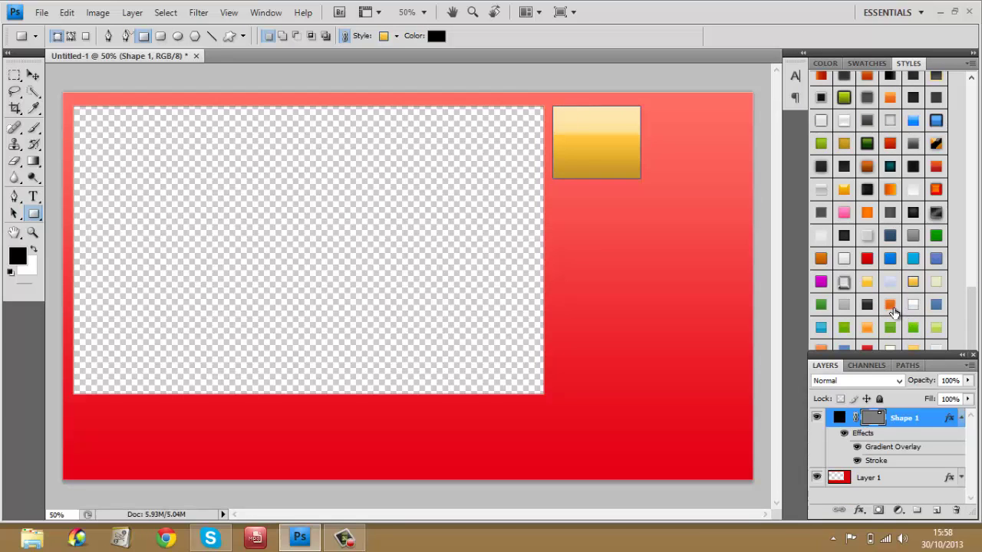
{"action": "left_click", "coordinate": [890, 305]}
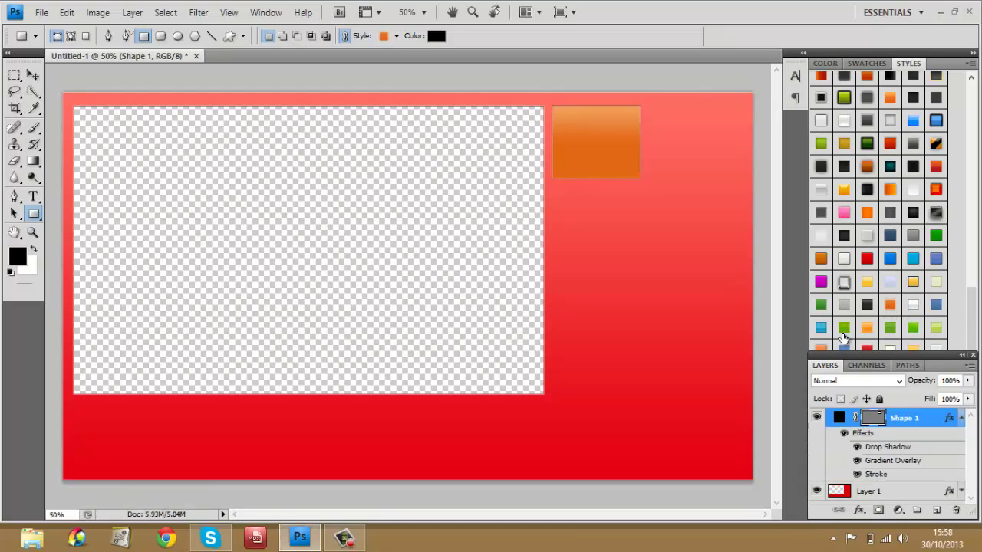
{"action": "left_click", "coordinate": [820, 348]}
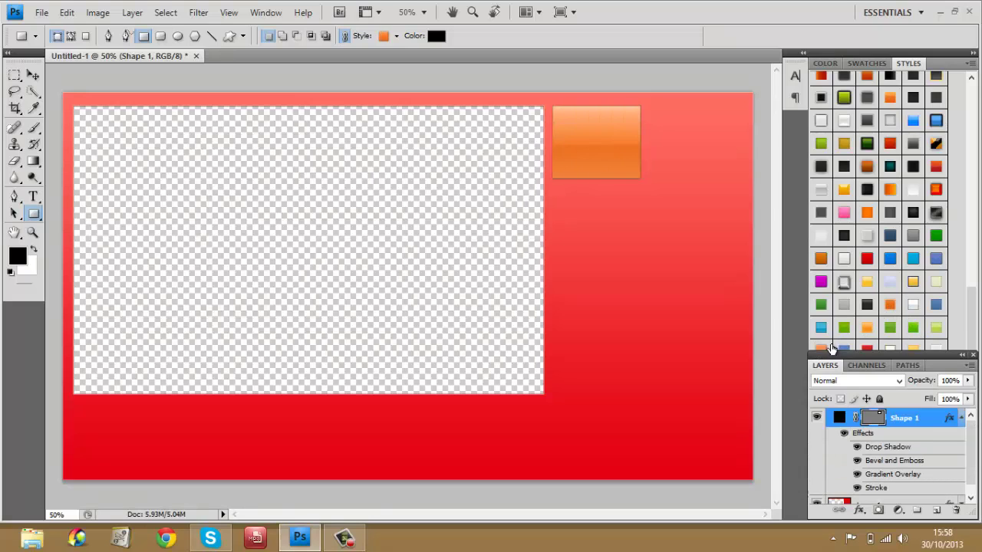
{"action": "left_click", "coordinate": [936, 263]}
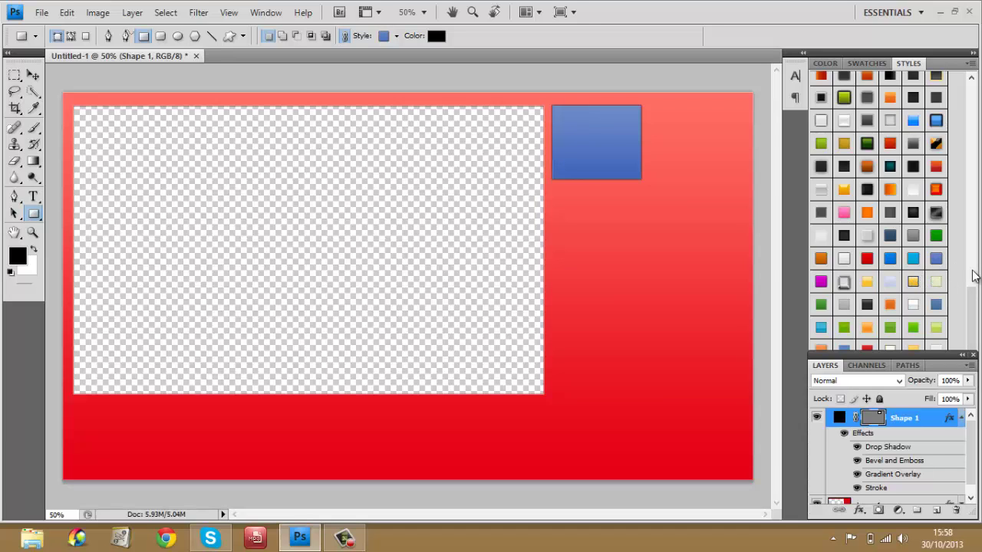
{"action": "scroll", "coordinate": [912, 263], "scroll_direction": "down", "scroll_amount": 2}
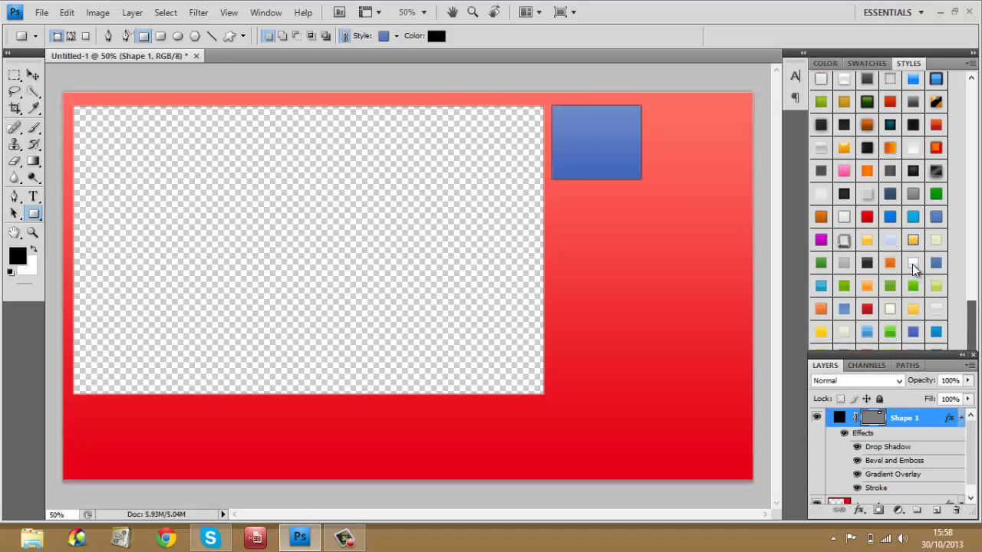
{"action": "left_click", "coordinate": [867, 218]}
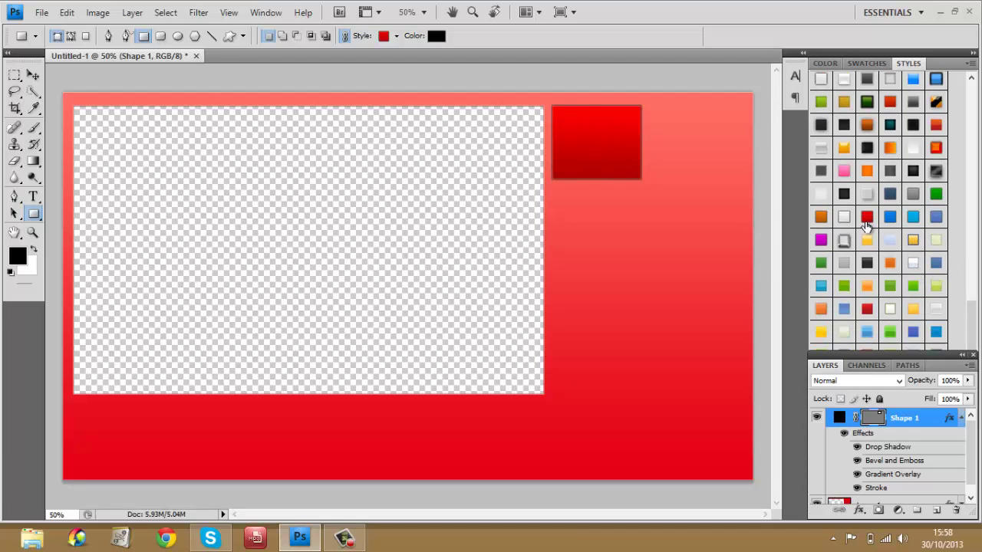
{"action": "left_click", "coordinate": [867, 331]}
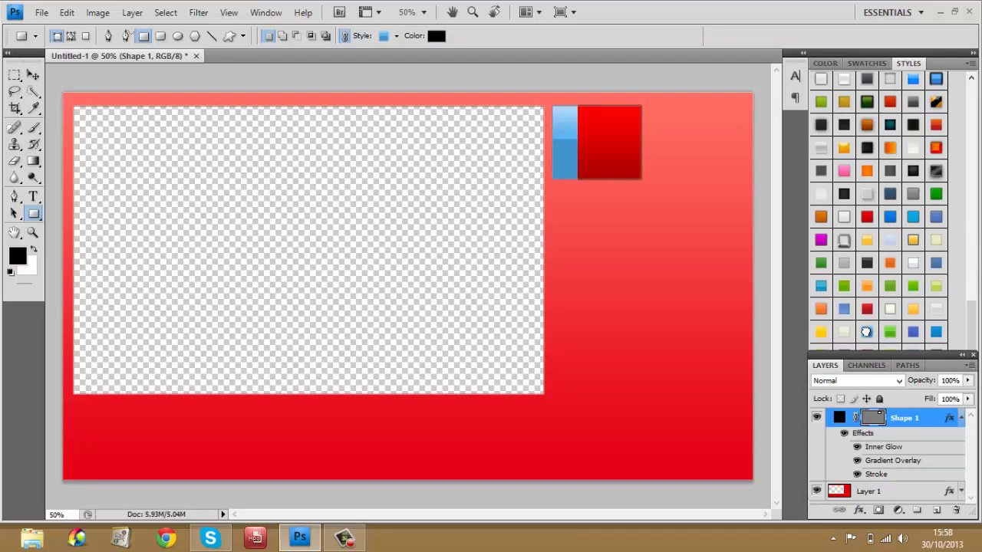
{"action": "left_click_drag", "start_coordinate": [973, 321], "coordinate": [974, 346]}
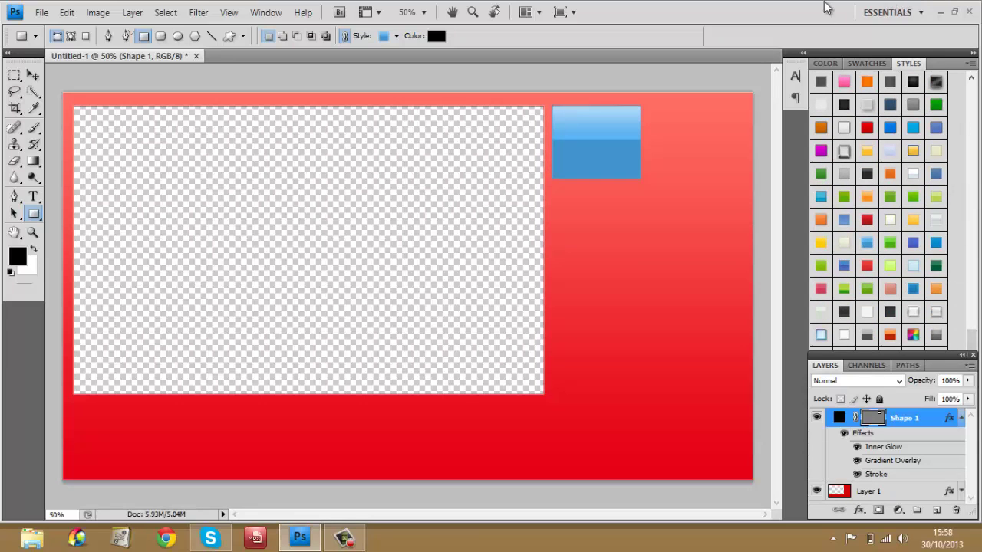
{"action": "left_click", "coordinate": [936, 336]}
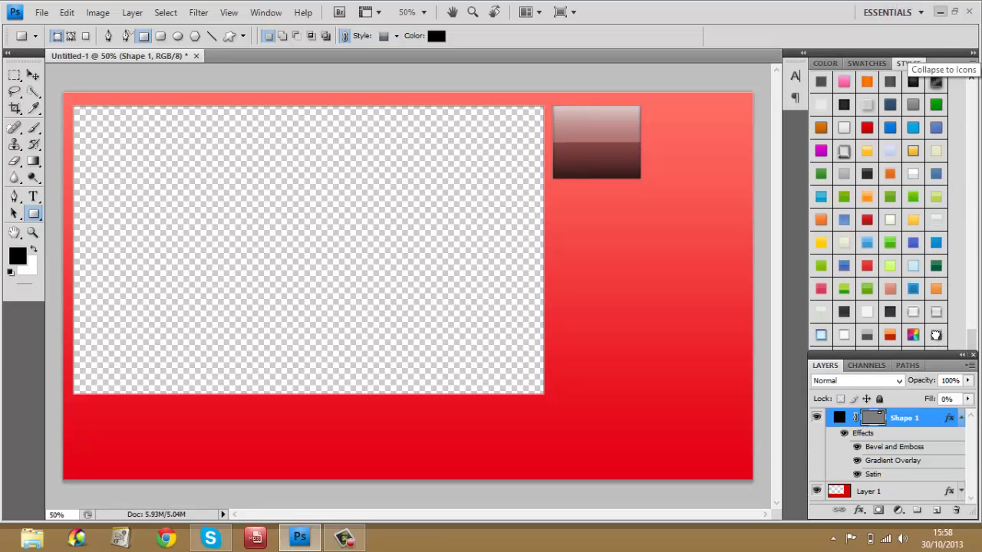
{"action": "left_click", "coordinate": [843, 335]}
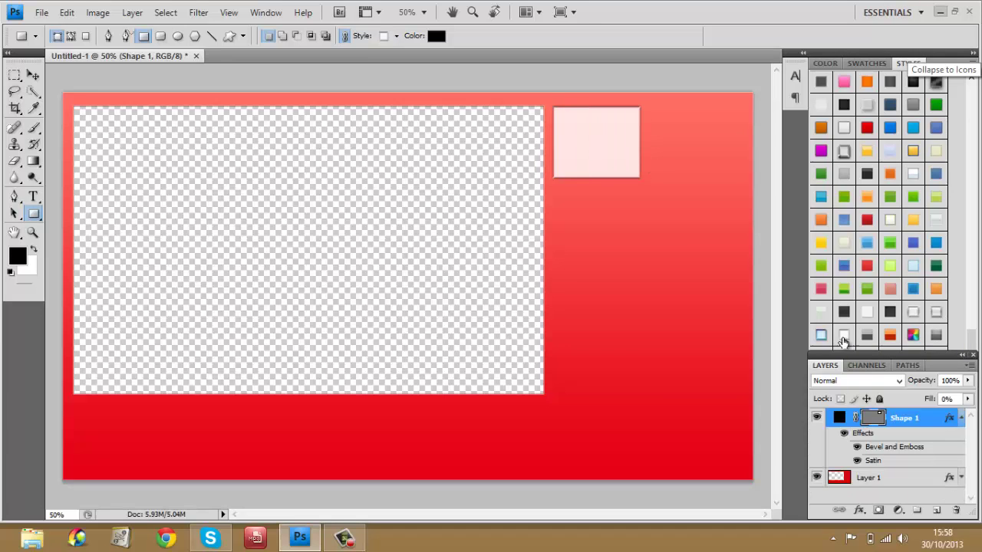
Try grey, green, chrome and glass presets, settle on the Grey style, and duplicate the square
{"action": "left_click", "coordinate": [867, 335]}
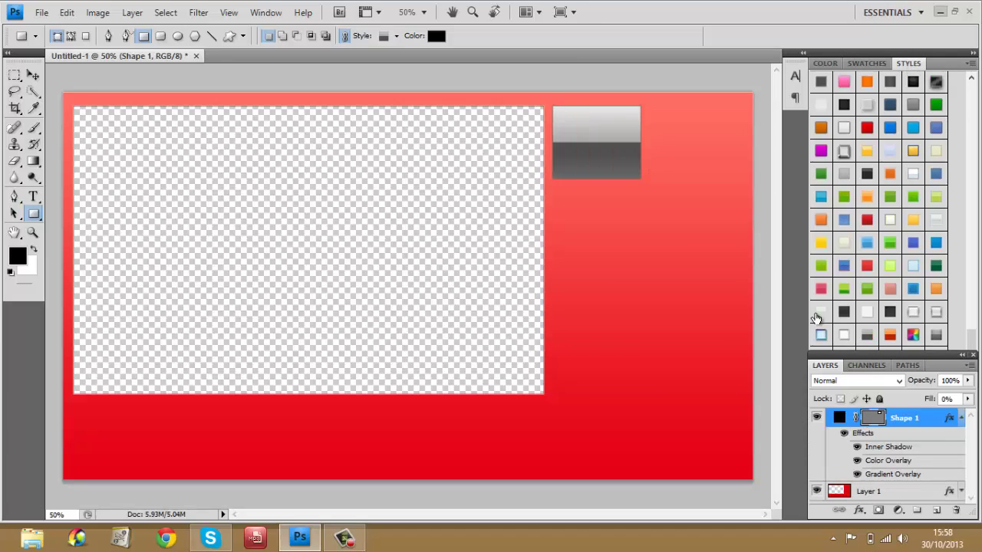
{"action": "left_click", "coordinate": [820, 313]}
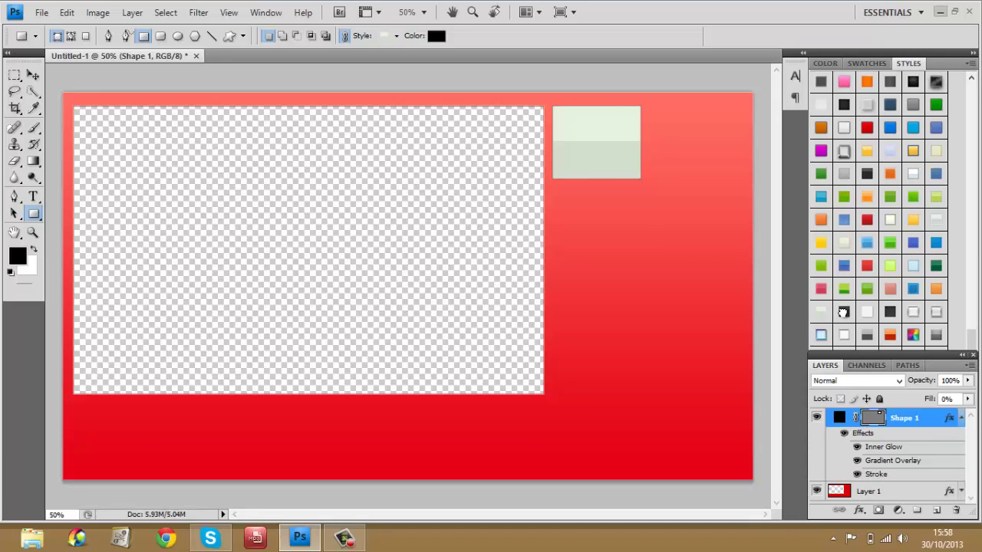
{"action": "left_click", "coordinate": [841, 315]}
{"action": "left_click", "coordinate": [893, 337]}
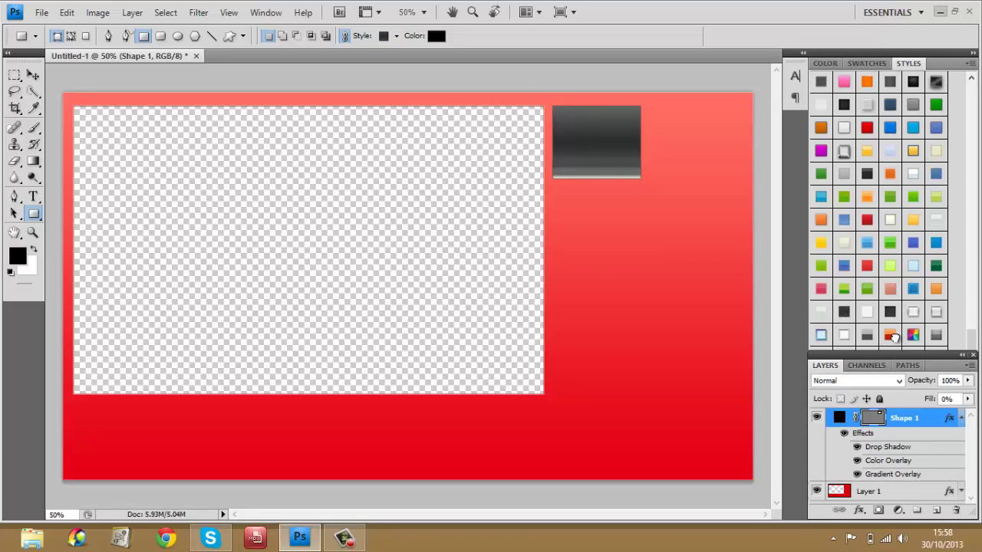
{"action": "left_click", "coordinate": [936, 312]}
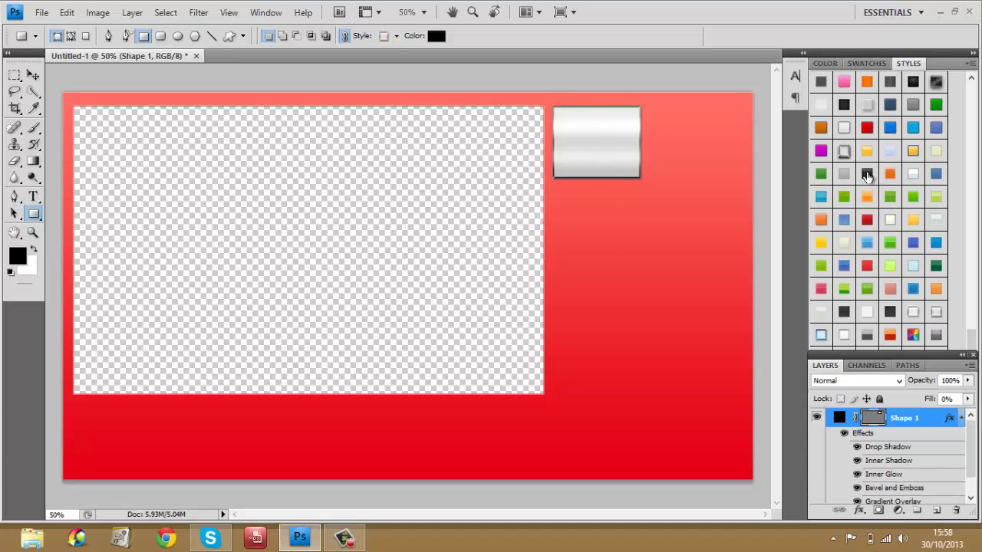
{"action": "left_click", "coordinate": [844, 150]}
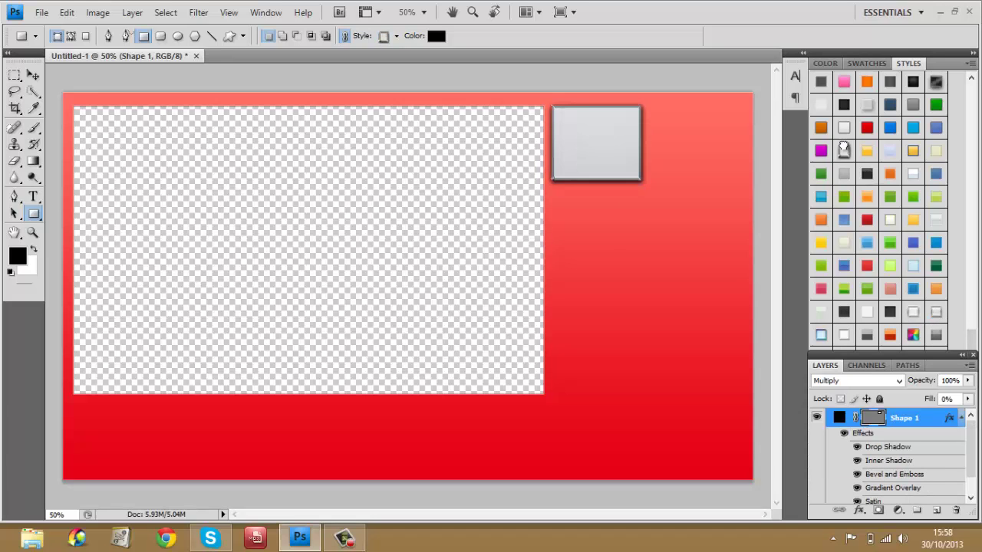
{"action": "left_click", "coordinate": [865, 104]}
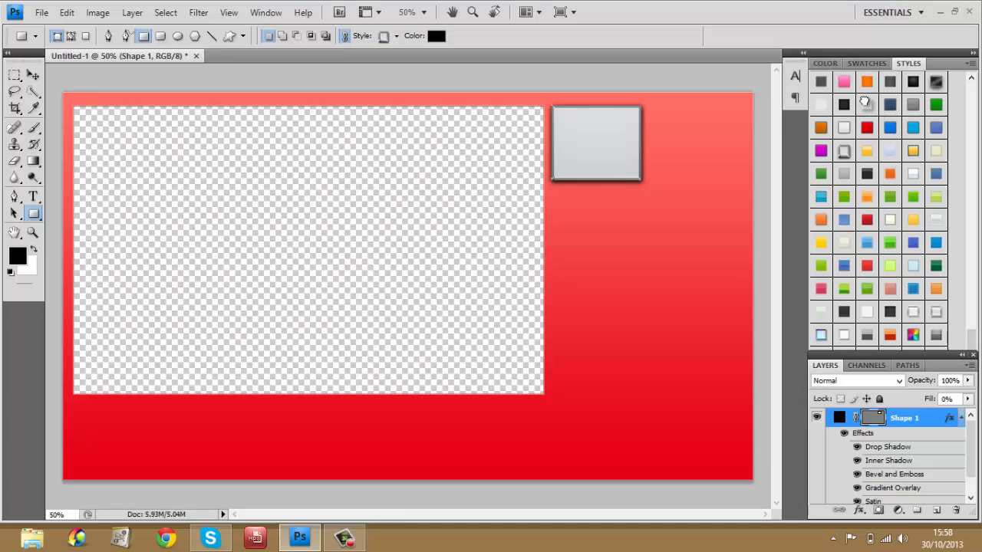
{"action": "left_click", "coordinate": [914, 105]}
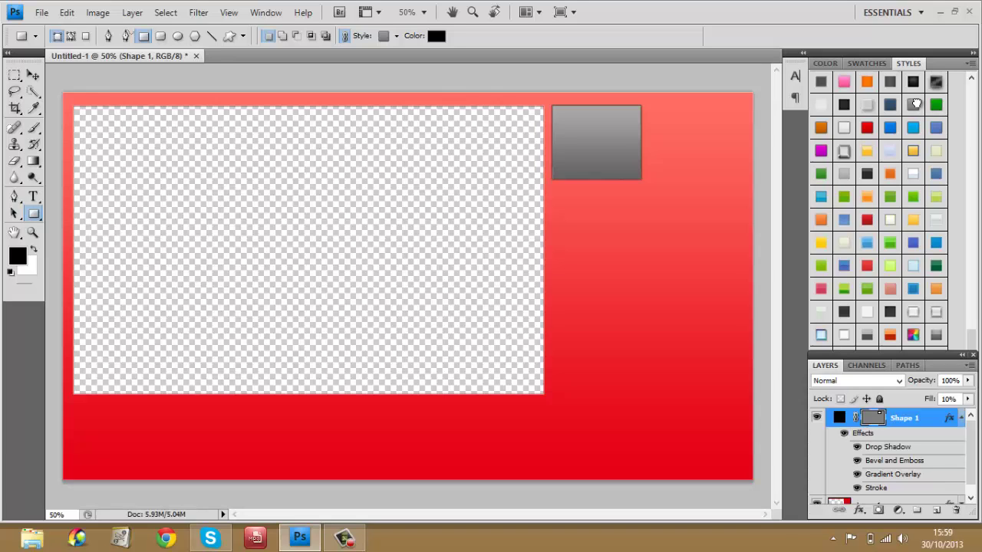
{"action": "key", "text": "ctrl+j"}
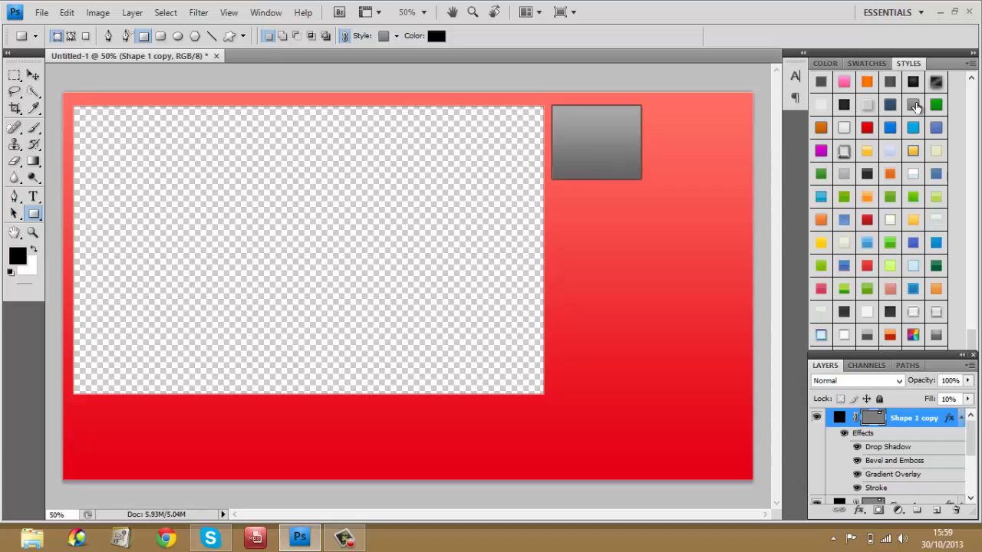
With the Move tool, nudge Shape 1 copy about forty steps right, beside the original square
{"action": "key", "text": "v"}
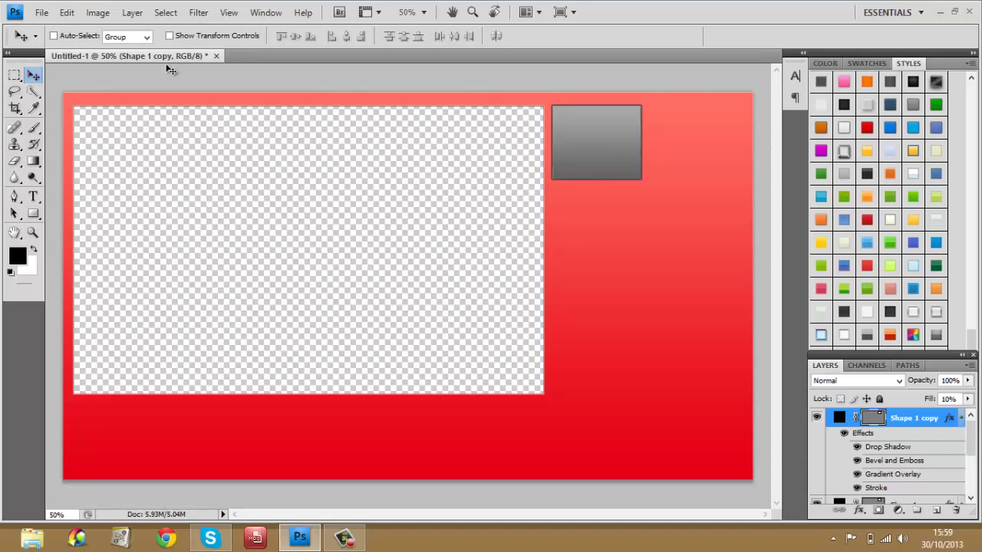
{"action": "left_click_drag", "start_coordinate": [427, 125], "coordinate": [428, 126]}
{"action": "key", "text": "Right"}
{"action": "key", "text": "Right"}
{"action": "key", "text": "Right"}
{"action": "key", "text": "Right"}
{"action": "key", "text": "Right"}
{"action": "key", "text": "Right"}
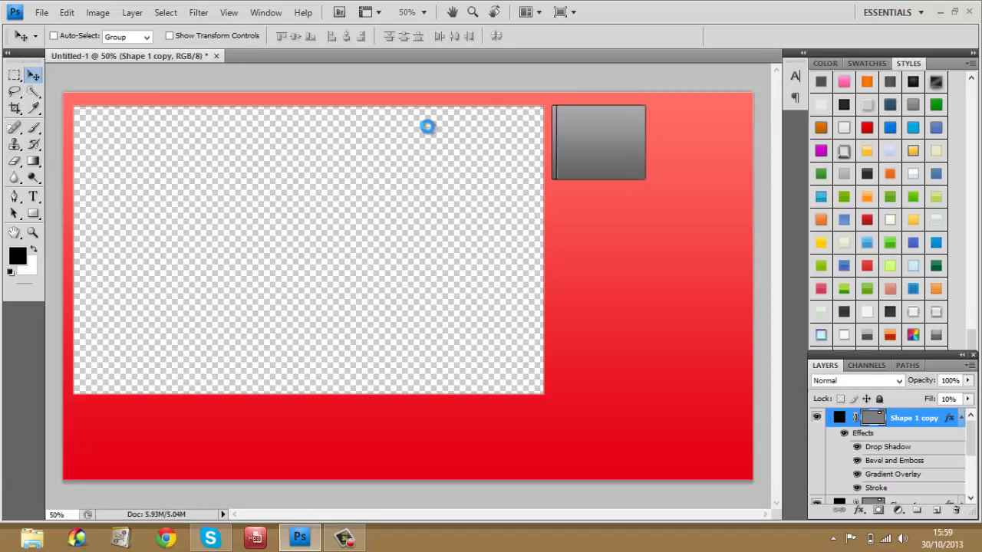
{"action": "key", "text": "Right"}
{"action": "key", "text": "Right"}
{"action": "key", "text": "Right"}
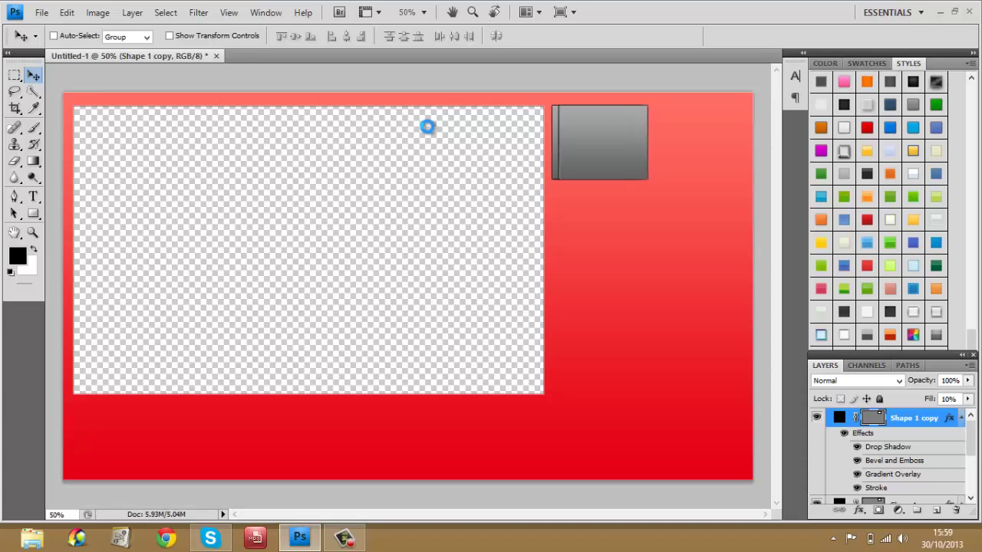
{"action": "key", "text": "Right"}
{"action": "key", "text": "Right"}
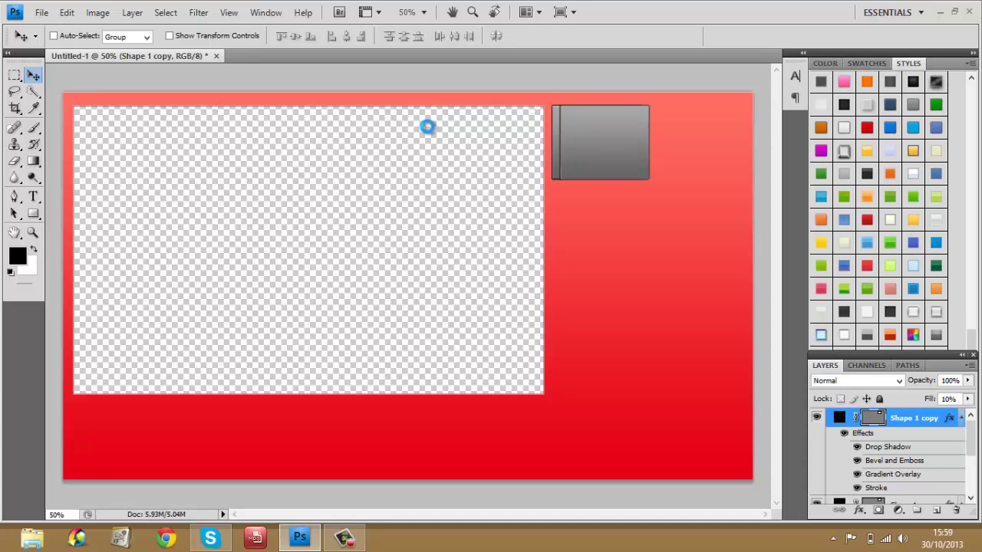
{"action": "key", "text": "Right"}
{"action": "key", "text": "Right"}
{"action": "key", "text": "Right"}
{"action": "key", "text": "Right"}
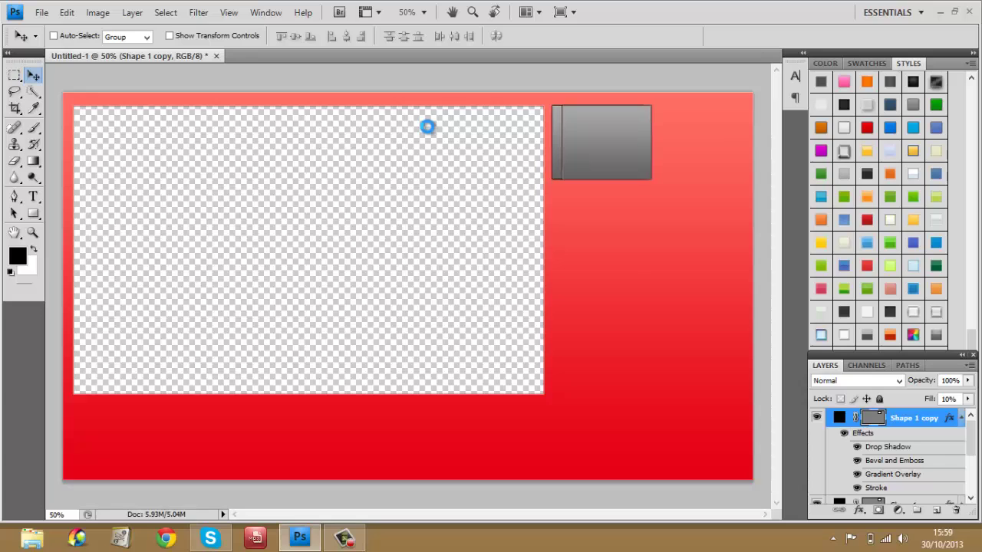
{"action": "key", "text": "Right"}
{"action": "key", "text": "Right"}
{"action": "key", "text": "Right"}
{"action": "key", "text": "Right"}
{"action": "key", "text": "Right"}
{"action": "key", "text": "Right"}
{"action": "key", "text": "Right"}
{"action": "key", "text": "Right"}
{"action": "key", "text": "Right"}
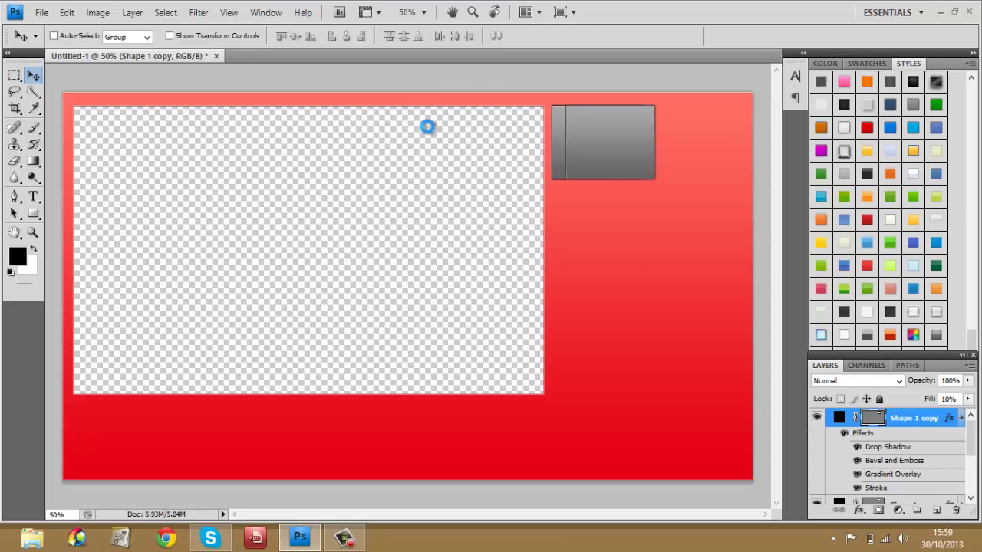
{"action": "key", "text": "Right"}
{"action": "key", "text": "Right"}
{"action": "key", "text": "Right"}
{"action": "key", "text": "Right"}
{"action": "key", "text": "Right"}
{"action": "key", "text": "Right"}
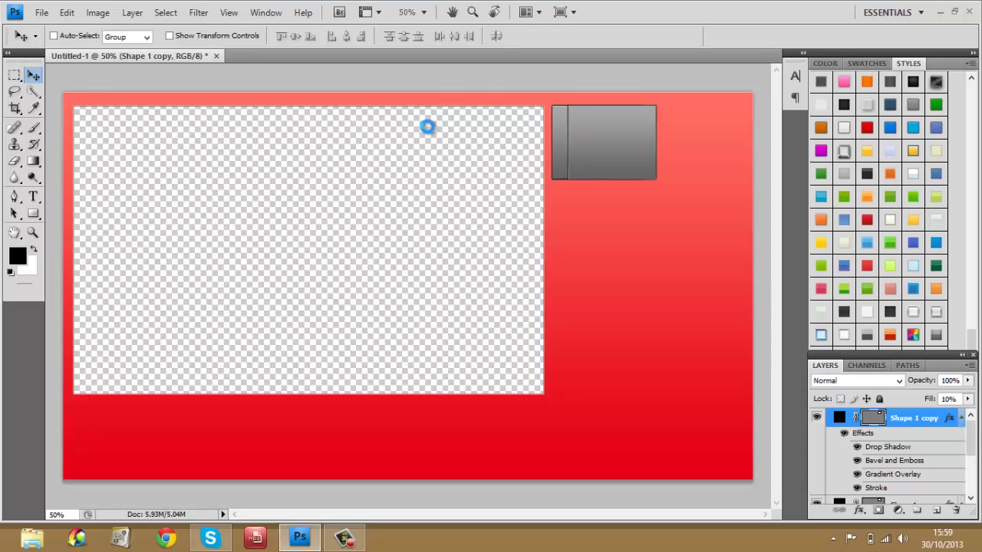
{"action": "key", "text": "Right"}
{"action": "key", "text": "Right"}
{"action": "key", "text": "Right"}
{"action": "key", "text": "Right"}
{"action": "key", "text": "Right"}
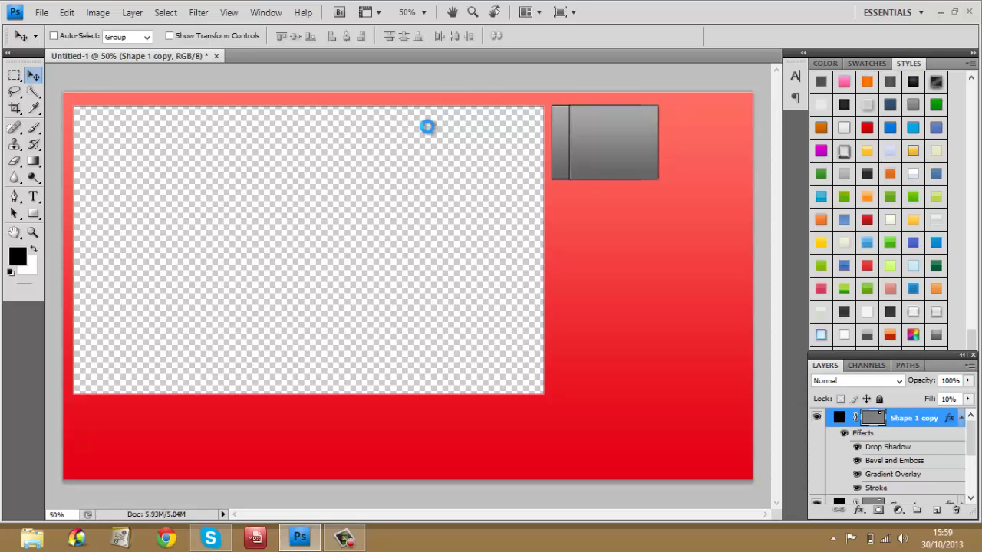
{"action": "key", "text": "Right"}
{"action": "key", "text": "Right"}
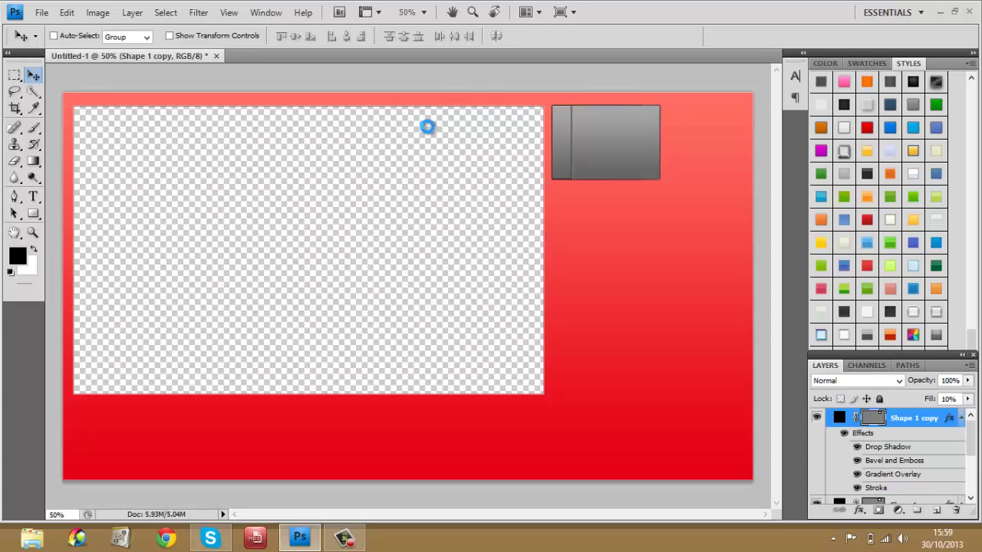
{"action": "key", "text": "Right"}
{"action": "key", "text": "Right"}
{"action": "key", "text": "Right"}
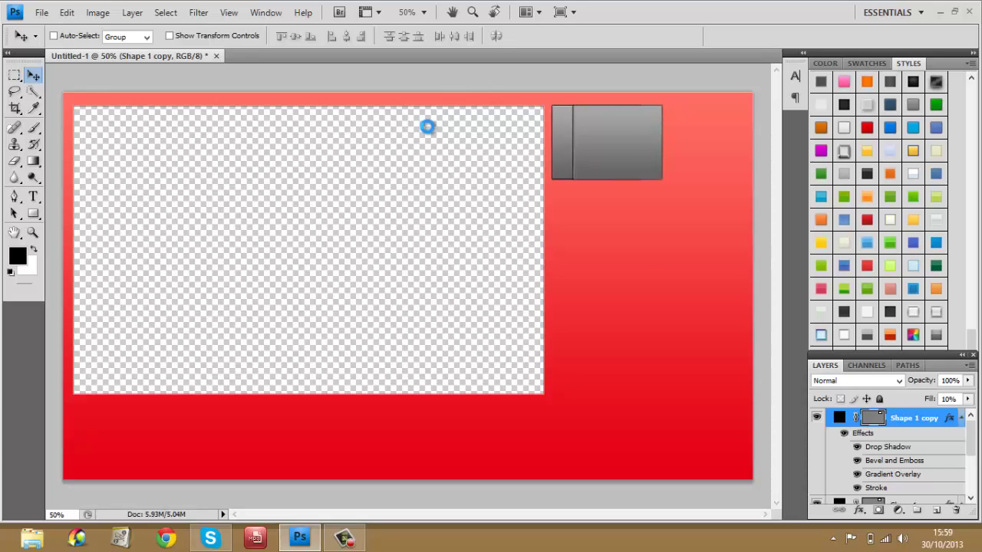
{"action": "key", "text": "Right"}
{"action": "key", "text": "Right"}
{"action": "key", "text": "Right"}
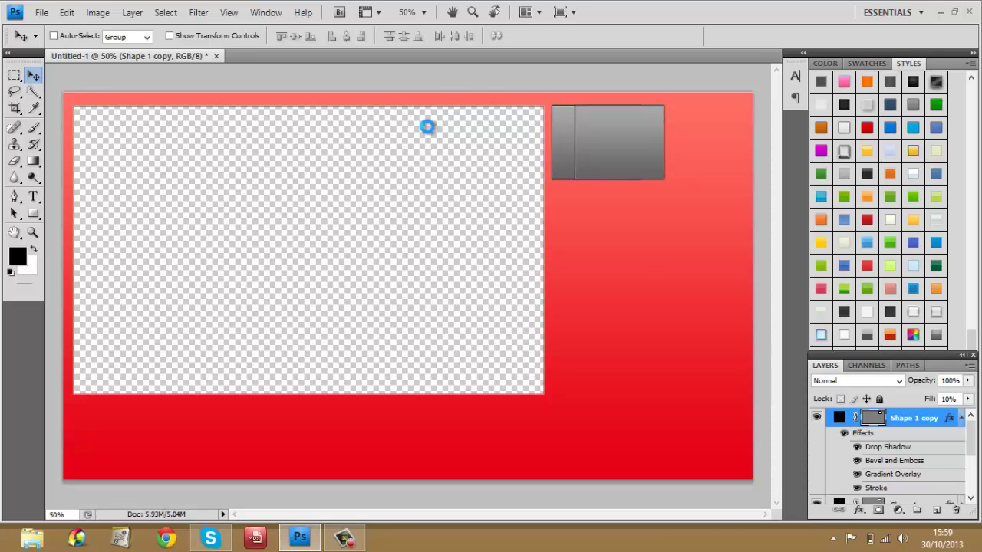
{"action": "key", "text": "Right"}
{"action": "key", "text": "Right"}
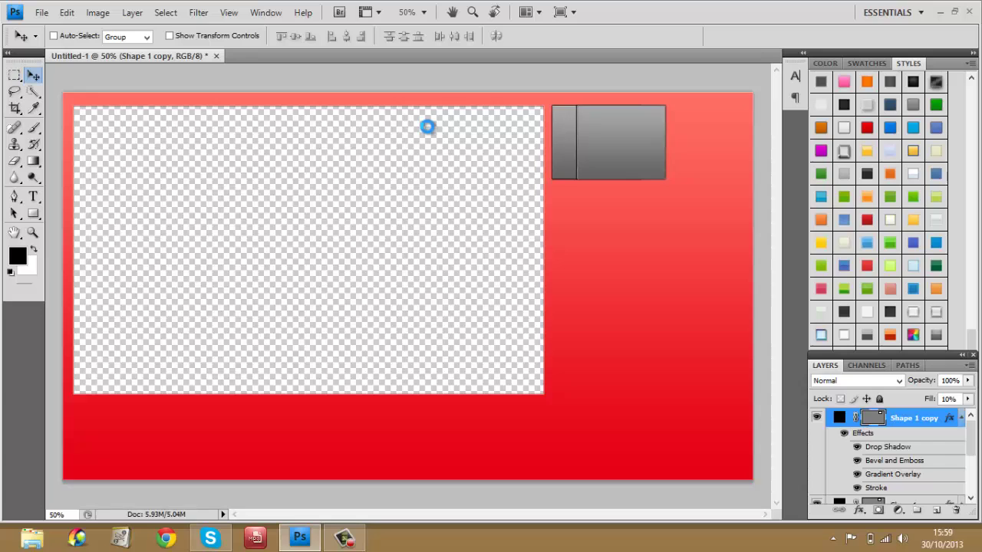
{"action": "key", "text": "Right"}
{"action": "key", "text": "Right"}
{"action": "key", "text": "Right"}
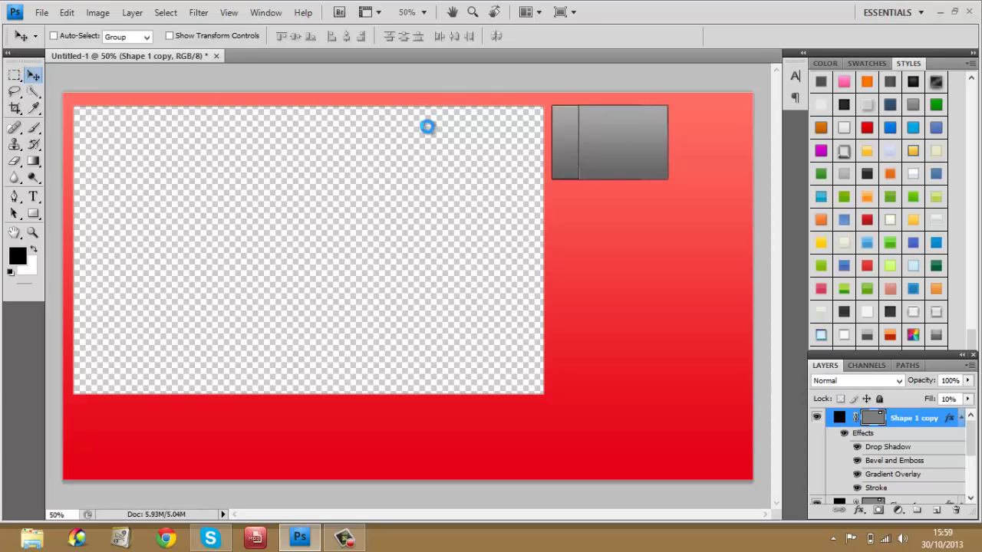
{"action": "key", "text": "Right"}
{"action": "key", "text": "Right"}
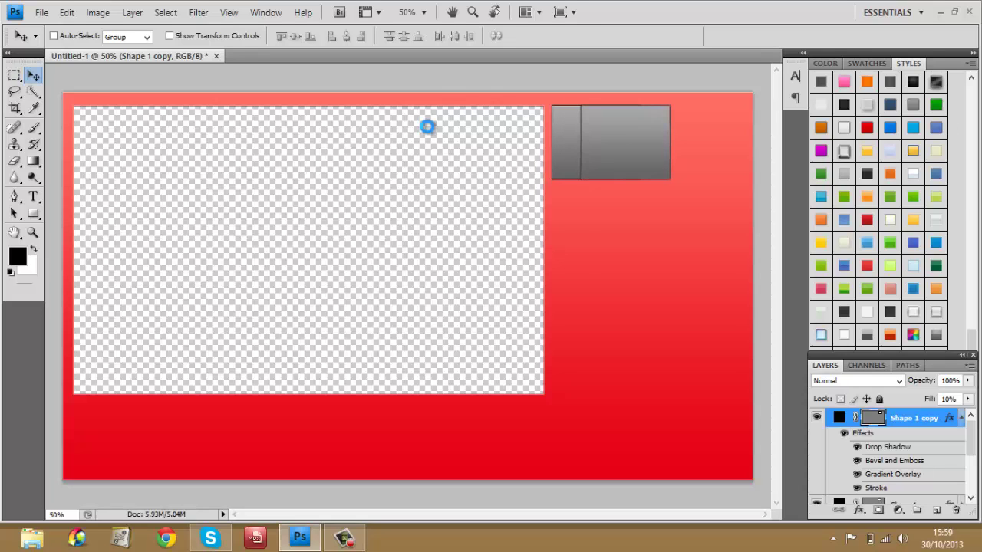
{"action": "key", "text": "Right"}
{"action": "key", "text": "Right"}
{"action": "key", "text": "Right"}
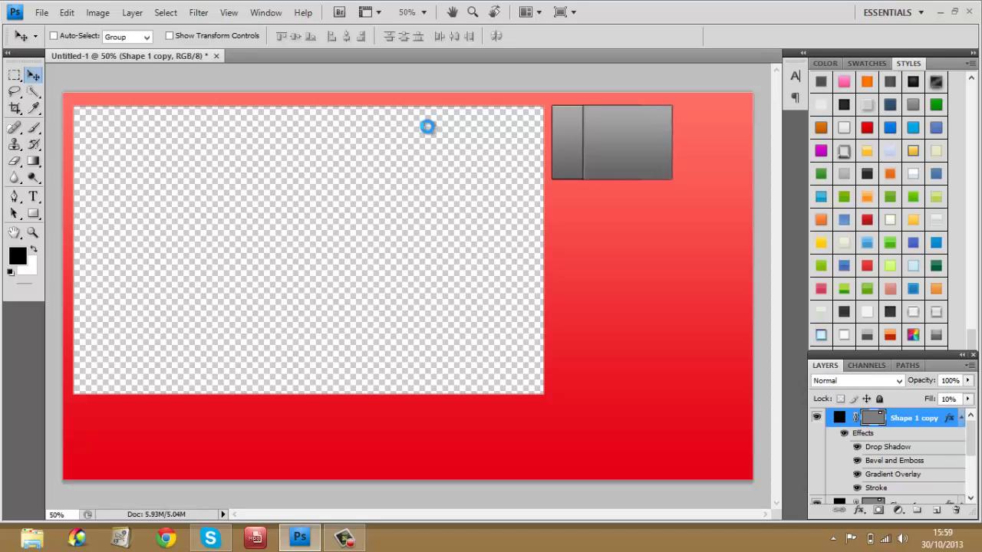
{"action": "key", "text": "Right"}
{"action": "key", "text": "Right"}
{"action": "key", "text": "Right"}
{"action": "key", "text": "Right"}
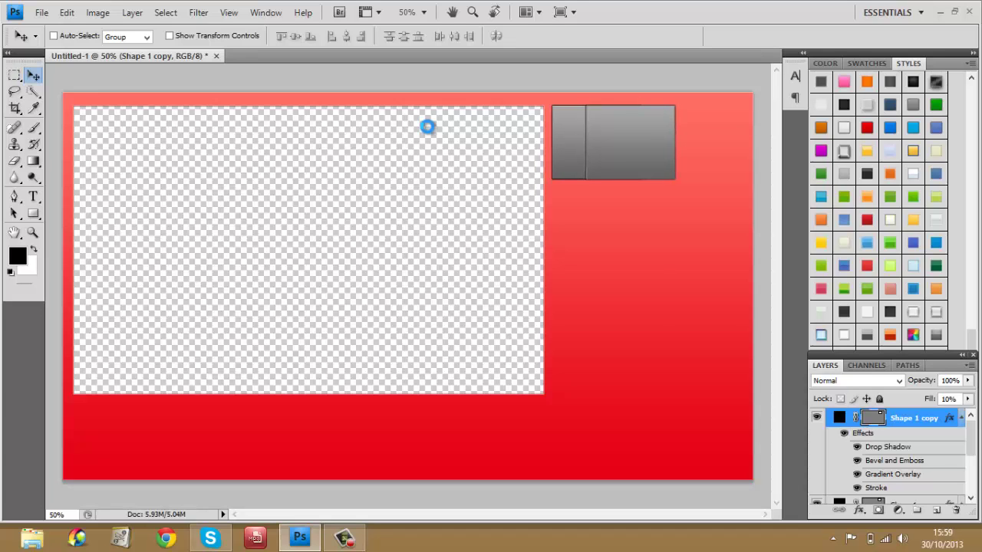
{"action": "key", "text": "Right"}
{"action": "key", "text": "Right"}
{"action": "key", "text": "Right"}
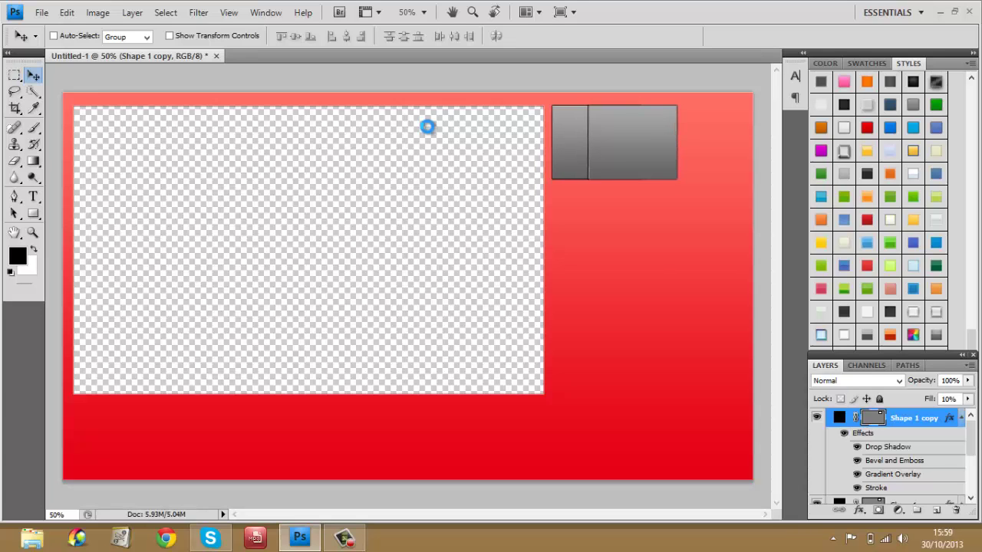
{"action": "key", "text": "Right"}
{"action": "key", "text": "Right"}
{"action": "key", "text": "Right"}
{"action": "key", "text": "Right"}
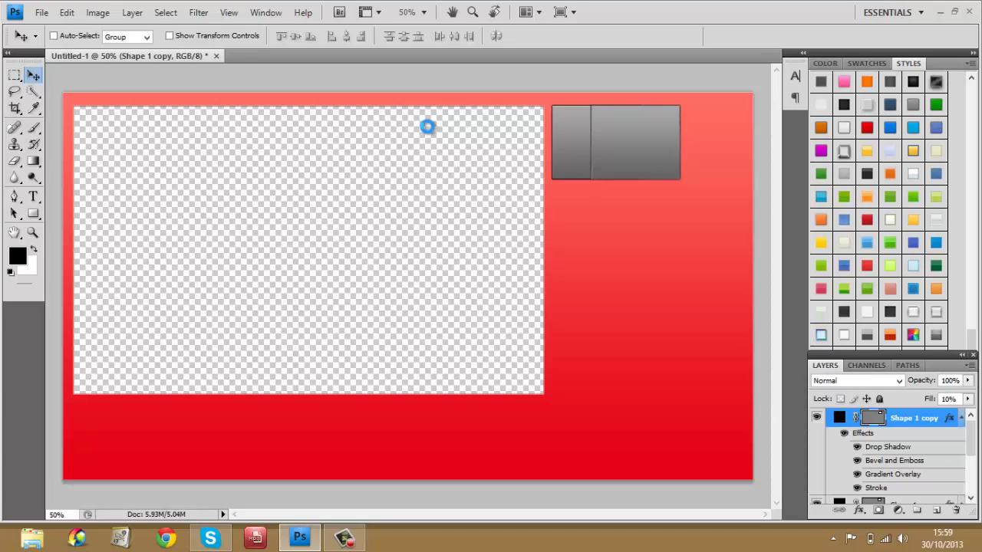
{"action": "key", "text": "Right"}
{"action": "key", "text": "Right"}
{"action": "key", "text": "Right"}
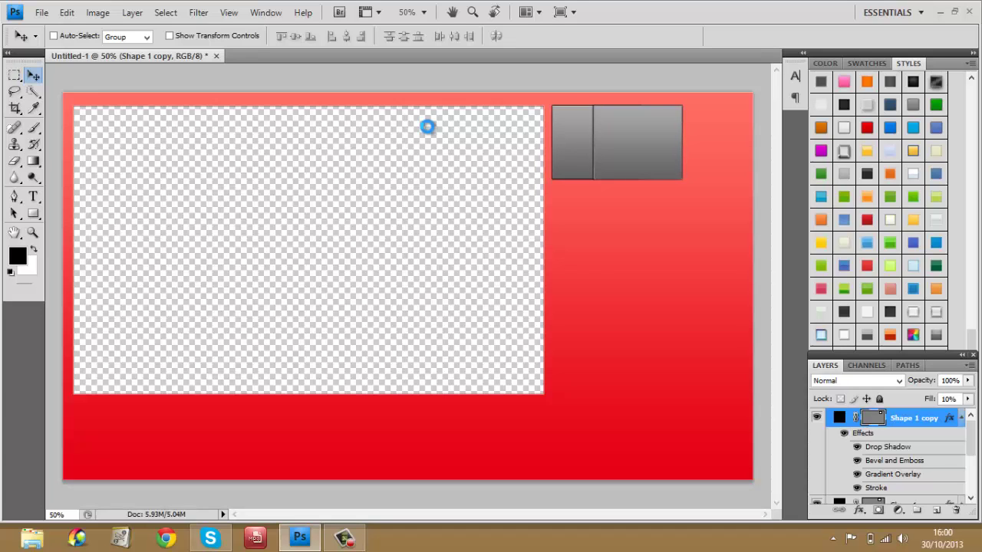
{"action": "key", "text": "Right"}
{"action": "key", "text": "Right"}
{"action": "key", "text": "Right"}
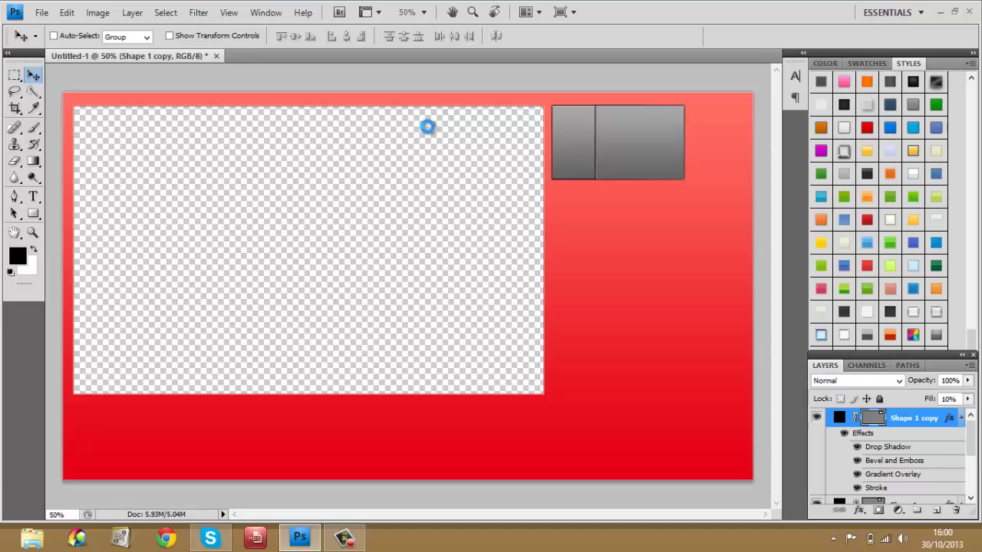
{"action": "key", "text": "Right"}
{"action": "key", "text": "Right"}
{"action": "key", "text": "Right"}
{"action": "key", "text": "Right"}
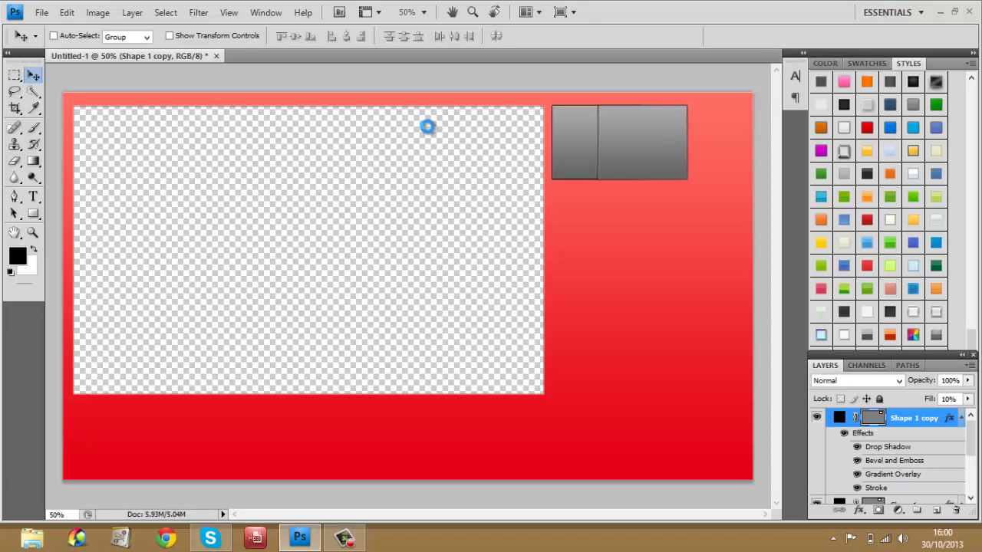
{"action": "key", "text": "Right"}
{"action": "key", "text": "Right"}
{"action": "key", "text": "Right"}
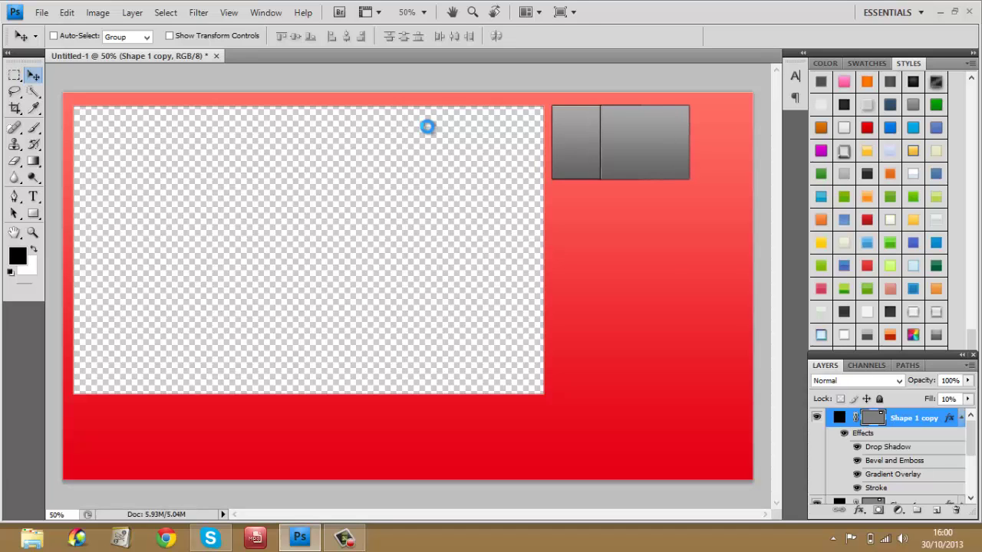
{"action": "key", "text": "Right"}
{"action": "key", "text": "Right"}
{"action": "key", "text": "Right"}
{"action": "key", "text": "Right"}
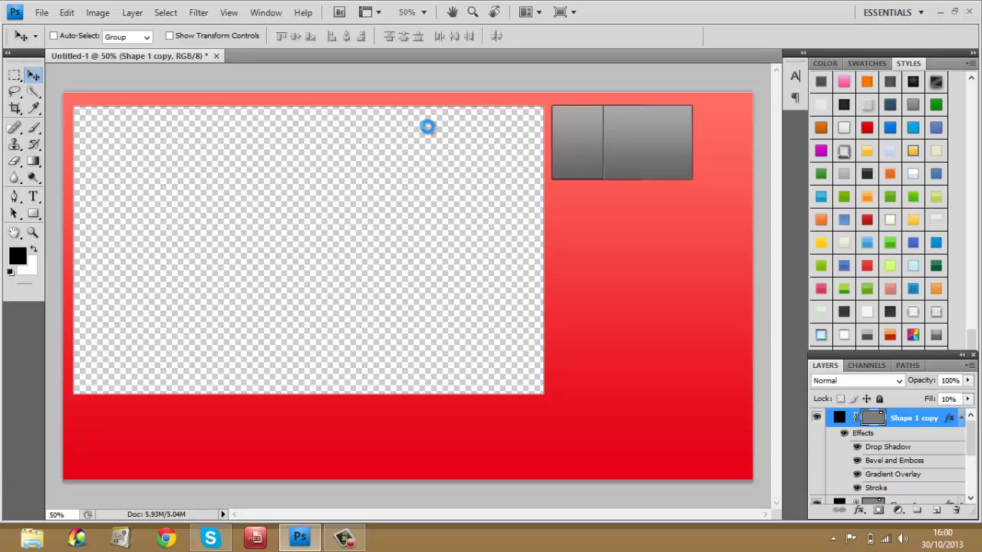
{"action": "key", "text": "Right"}
{"action": "key", "text": "Right"}
{"action": "key", "text": "Right"}
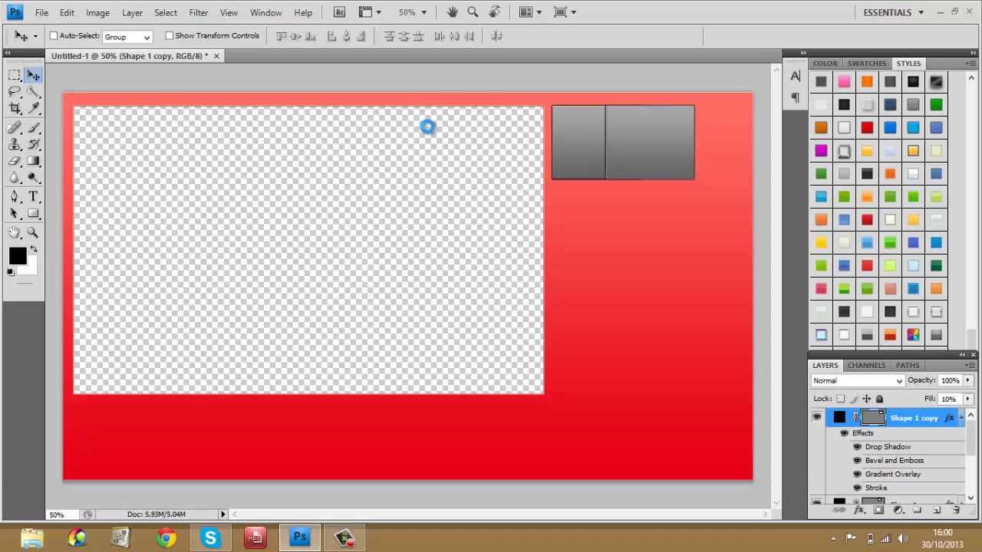
{"action": "key", "text": "Right"}
{"action": "key", "text": "Right"}
{"action": "key", "text": "Right"}
{"action": "key", "text": "Right"}
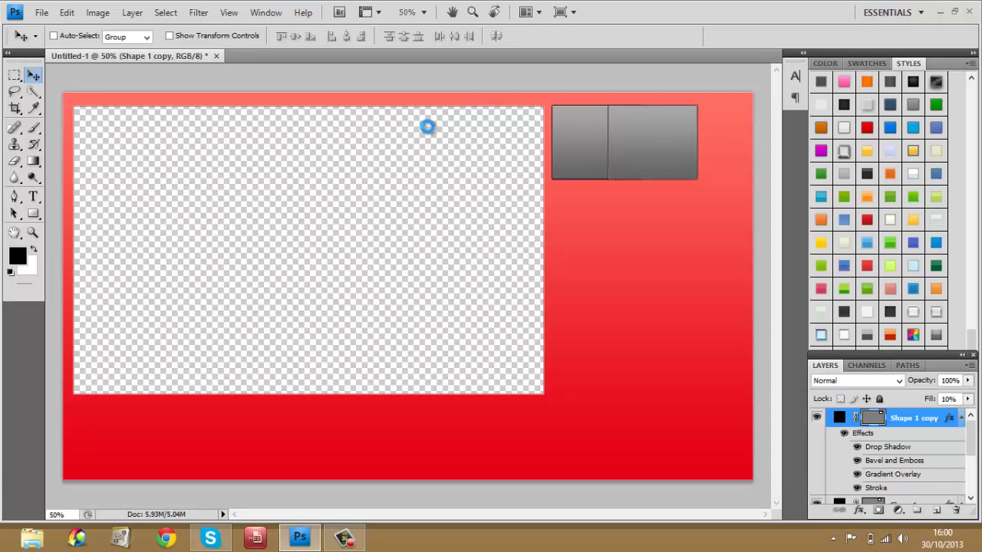
{"action": "key", "text": "Right"}
{"action": "key", "text": "Right"}
{"action": "key", "text": "Right"}
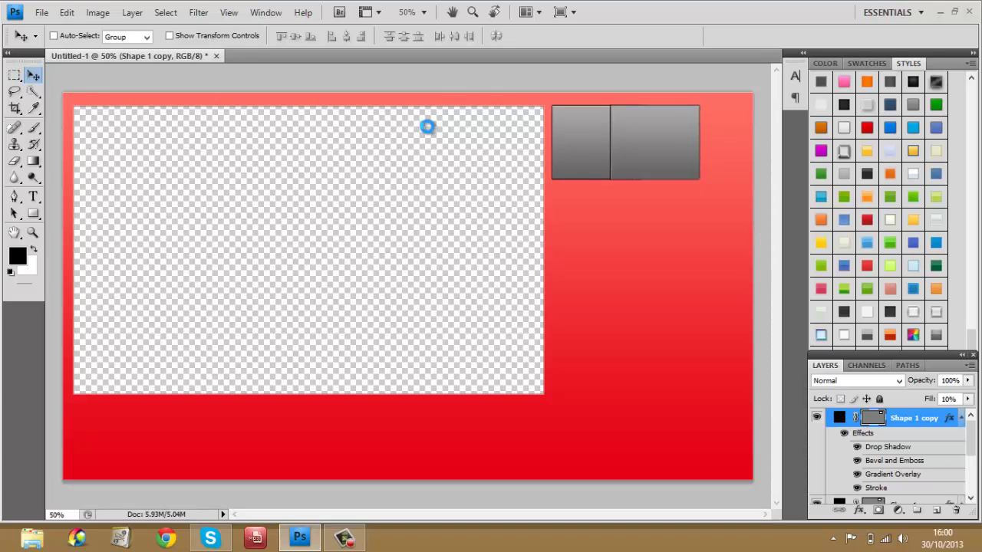
{"action": "key", "text": "Right"}
{"action": "key", "text": "Right"}
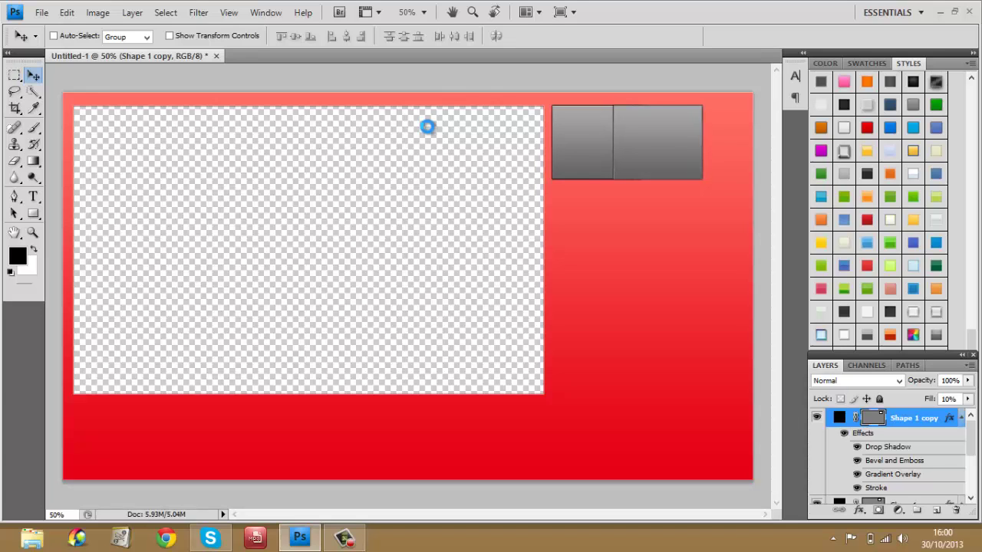
{"action": "key", "text": "Right"}
{"action": "key", "text": "Right"}
{"action": "key", "text": "Right"}
{"action": "key", "text": "Right"}
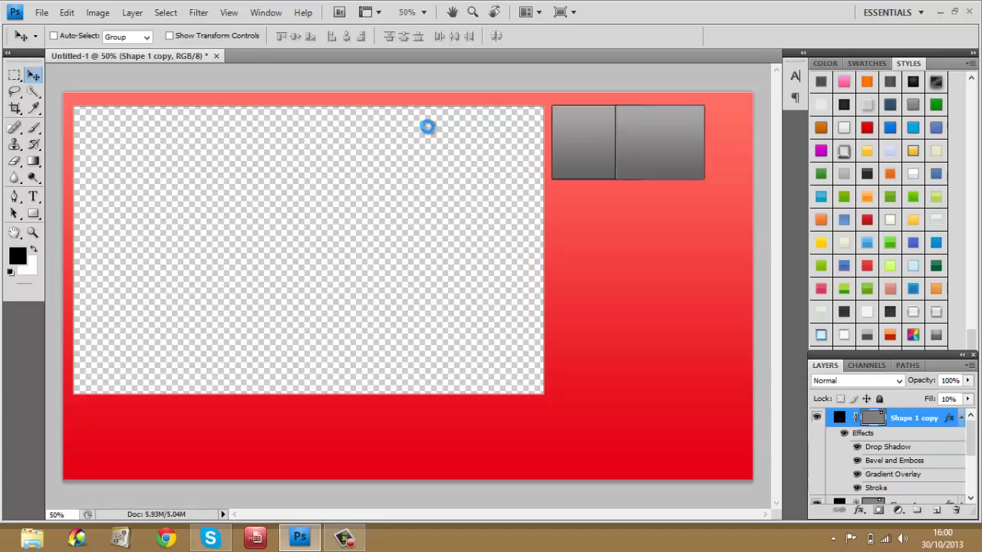
{"action": "key", "text": "Right"}
{"action": "key", "text": "Right"}
{"action": "key", "text": "Right"}
{"action": "key", "text": "Right"}
{"action": "key", "text": "Right"}
{"action": "key", "text": "Right"}
{"action": "key", "text": "Right"}
{"action": "key", "text": "Right"}
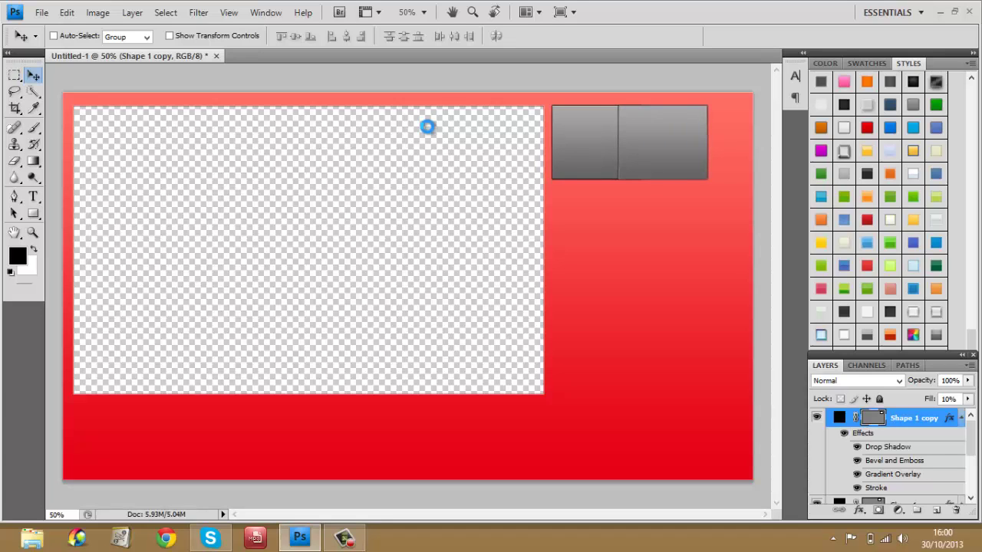
{"action": "key", "text": "Right"}
{"action": "key", "text": "Right"}
{"action": "key", "text": "Right"}
{"action": "key", "text": "Right"}
{"action": "key", "text": "Right"}
{"action": "key", "text": "Right"}
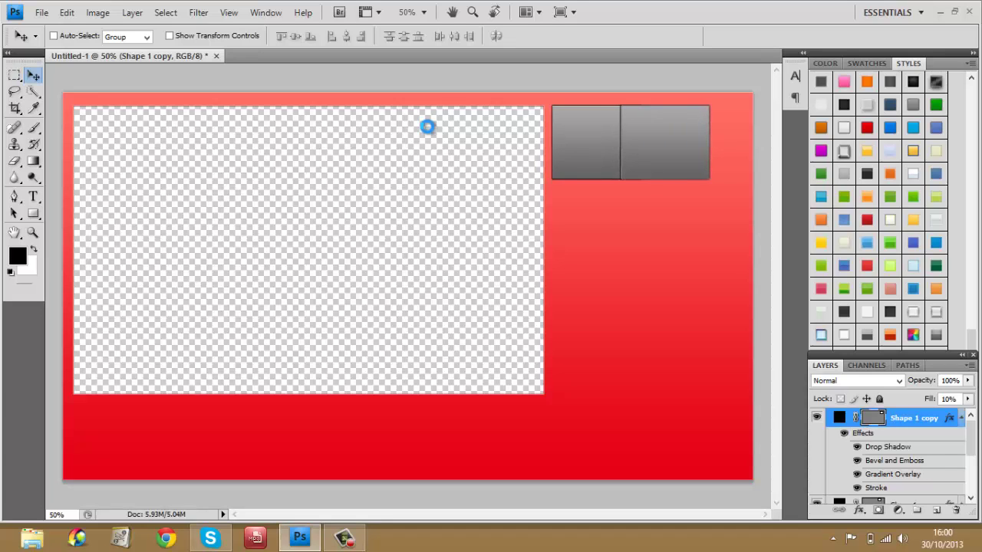
{"action": "key", "text": "Right"}
{"action": "key", "text": "Right"}
{"action": "key", "text": "Right"}
{"action": "key", "text": "Right"}
{"action": "key", "text": "Right"}
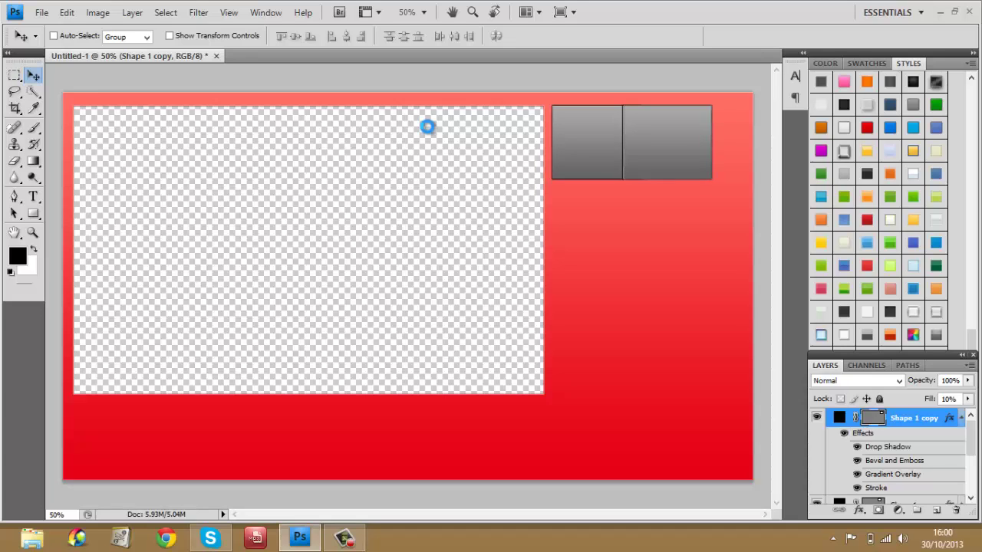
{"action": "key", "text": "Right"}
{"action": "key", "text": "Right"}
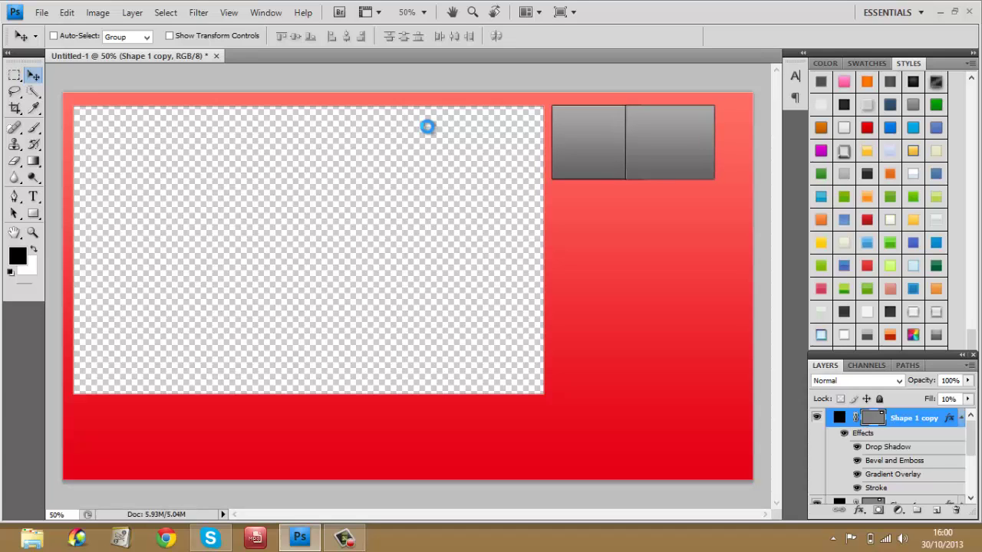
{"action": "key", "text": "Right"}
{"action": "key", "text": "Right"}
{"action": "key", "text": "Right"}
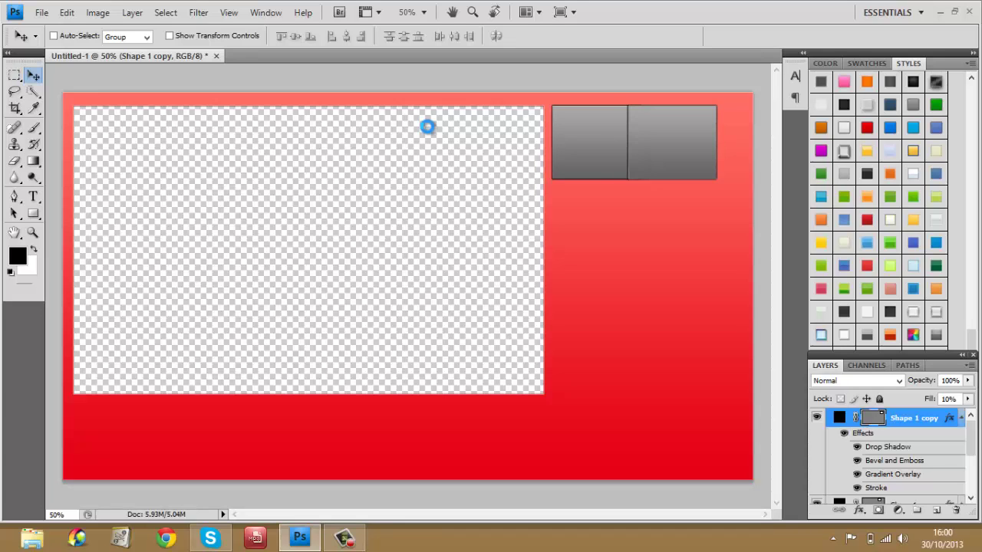
{"action": "key", "text": "Right"}
{"action": "key", "text": "Right"}
{"action": "key", "text": "Right"}
{"action": "key", "text": "Right"}
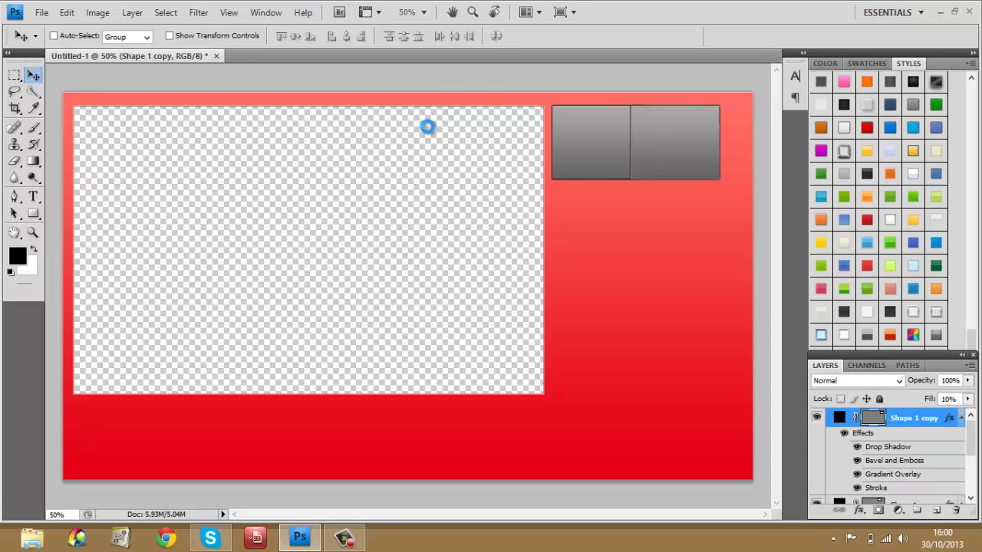
{"action": "key", "text": "Right"}
{"action": "key", "text": "Right"}
{"action": "key", "text": "Right"}
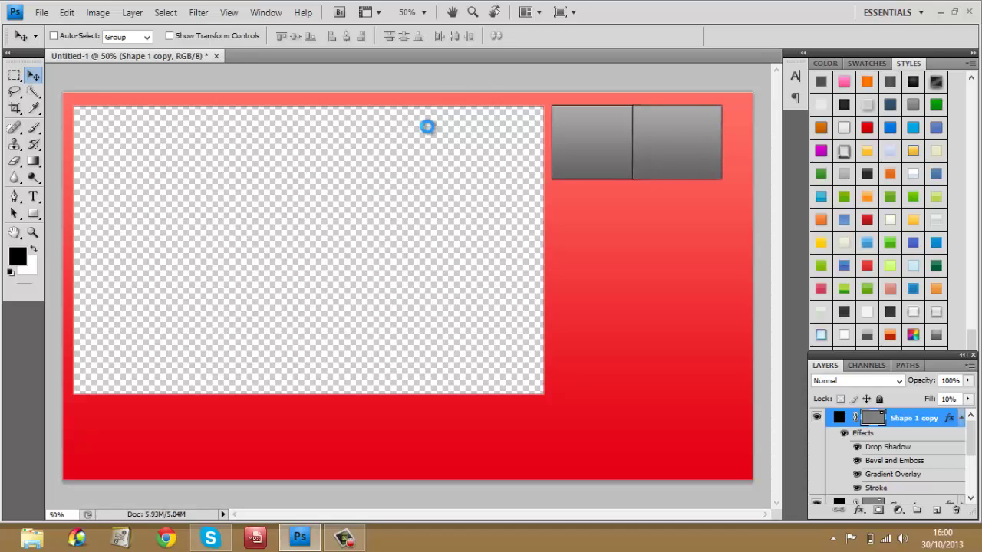
{"action": "key", "text": "Right"}
{"action": "key", "text": "Right"}
{"action": "key", "text": "Right"}
{"action": "key", "text": "Right"}
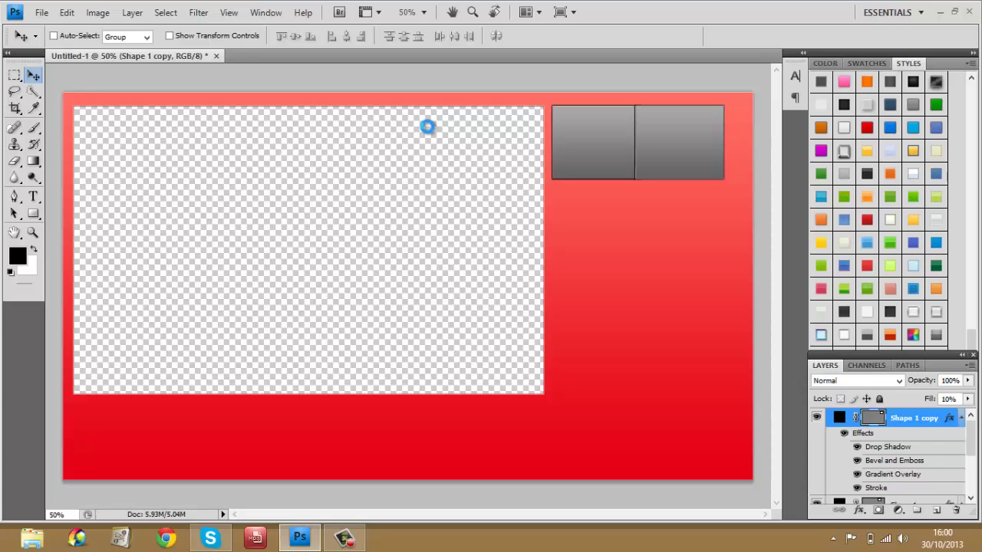
{"action": "key", "text": "Right"}
{"action": "key", "text": "Right"}
{"action": "key", "text": "Right"}
{"action": "key", "text": "Right"}
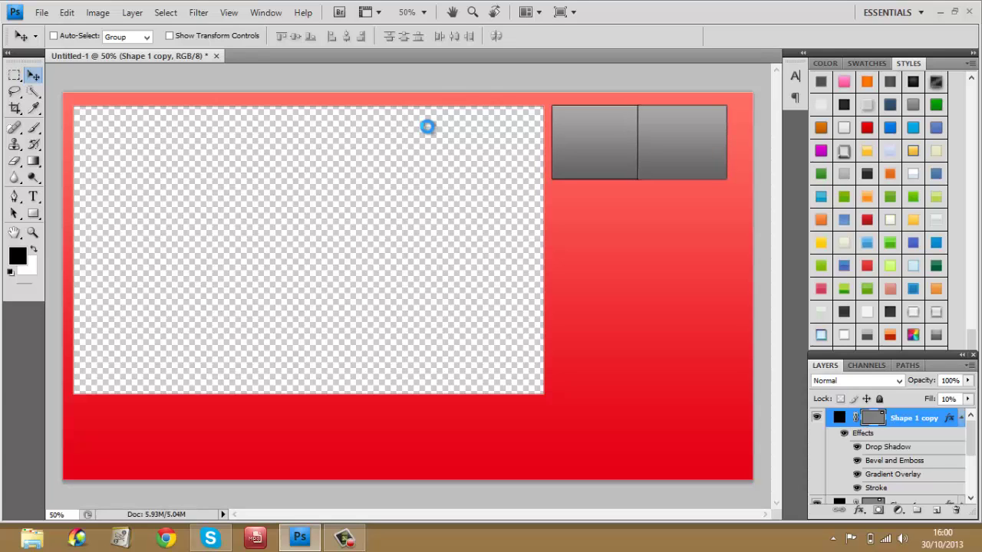
{"action": "key", "text": "Right"}
{"action": "key", "text": "Right"}
{"action": "key", "text": "Right"}
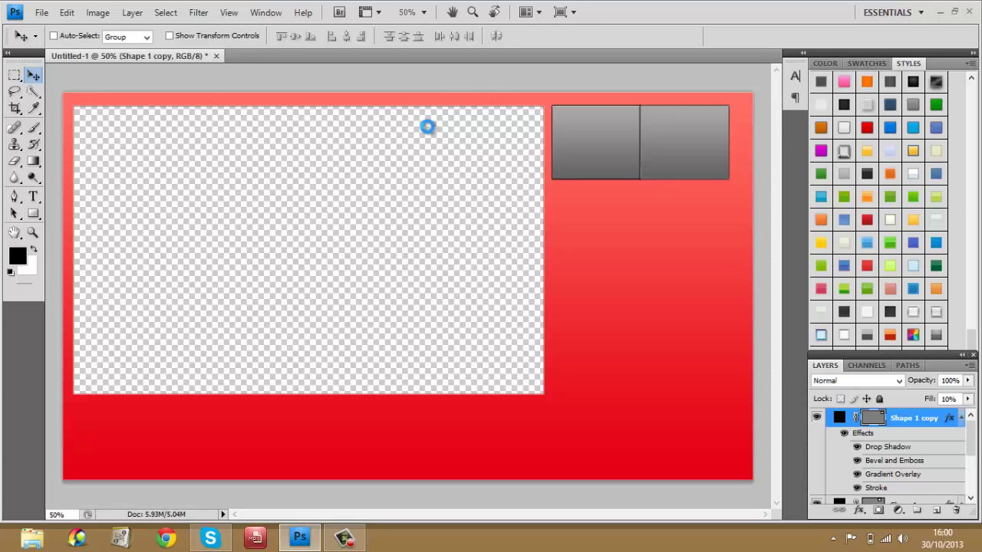
{"action": "key", "text": "Right"}
{"action": "key", "text": "Right"}
{"action": "key", "text": "Right"}
{"action": "key", "text": "Right"}
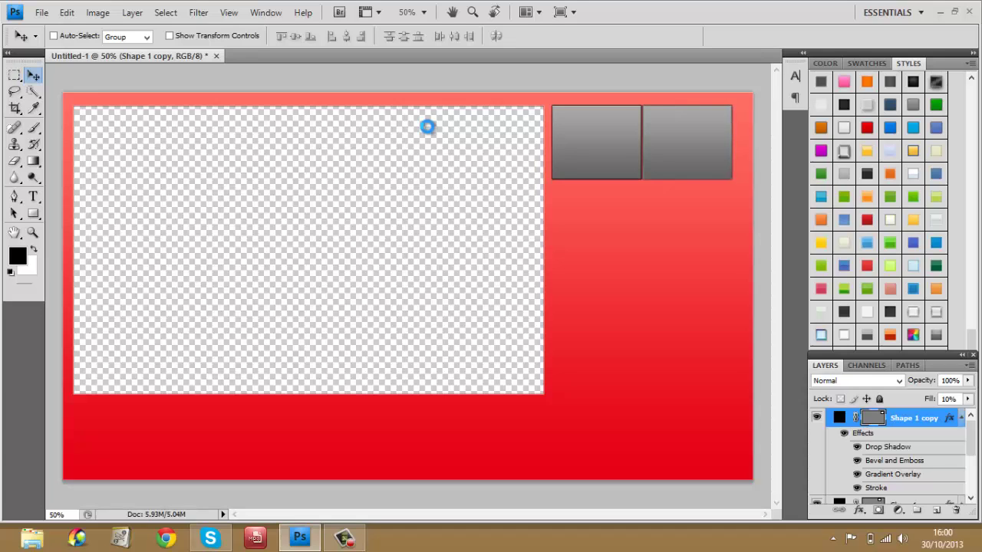
{"action": "key", "text": "Right"}
{"action": "key", "text": "Right"}
{"action": "key", "text": "Right"}
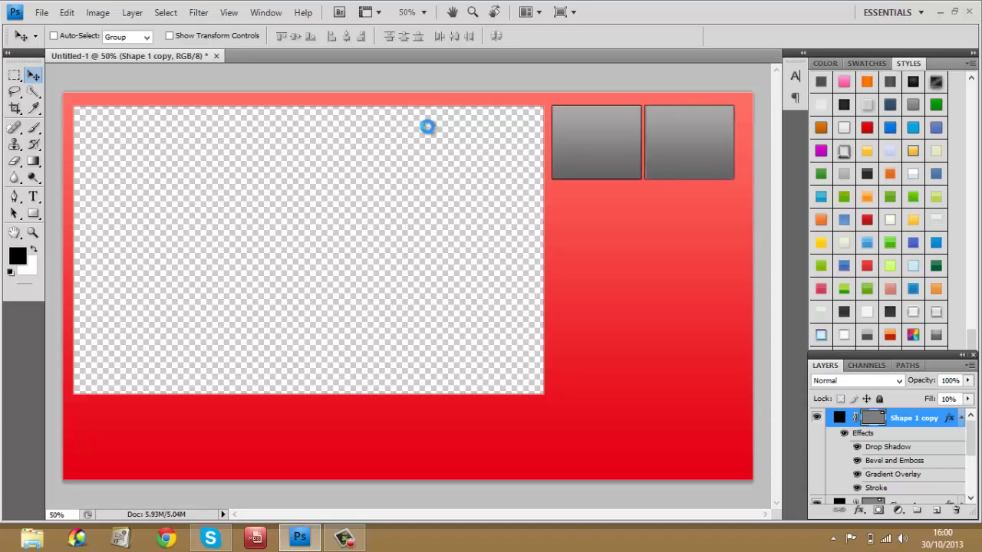
{"action": "key", "text": "Right"}
{"action": "key", "text": "Right"}
Fine-tune the gap between the squares with four left then four right nudges
{"action": "key", "text": "Left"}
{"action": "key", "text": "Left"}
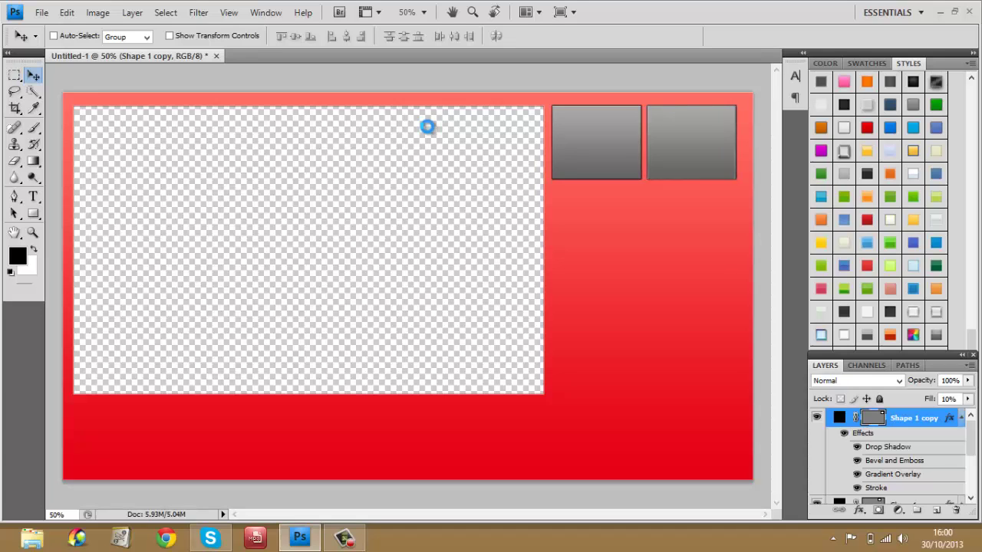
{"action": "key", "text": "Left"}
{"action": "key", "text": "Left"}
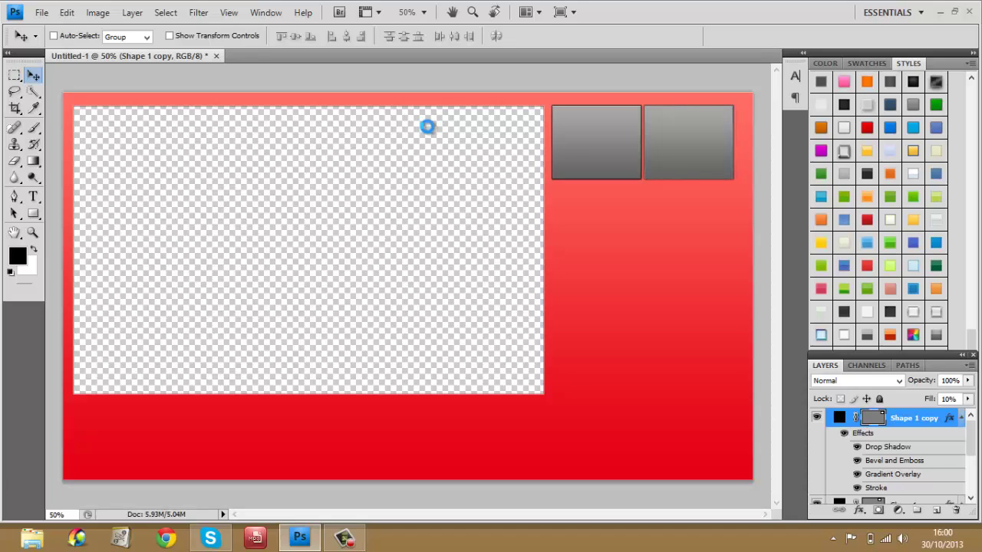
{"action": "key", "text": "Left"}
{"action": "key", "text": "Left"}
{"action": "key", "text": "Left"}
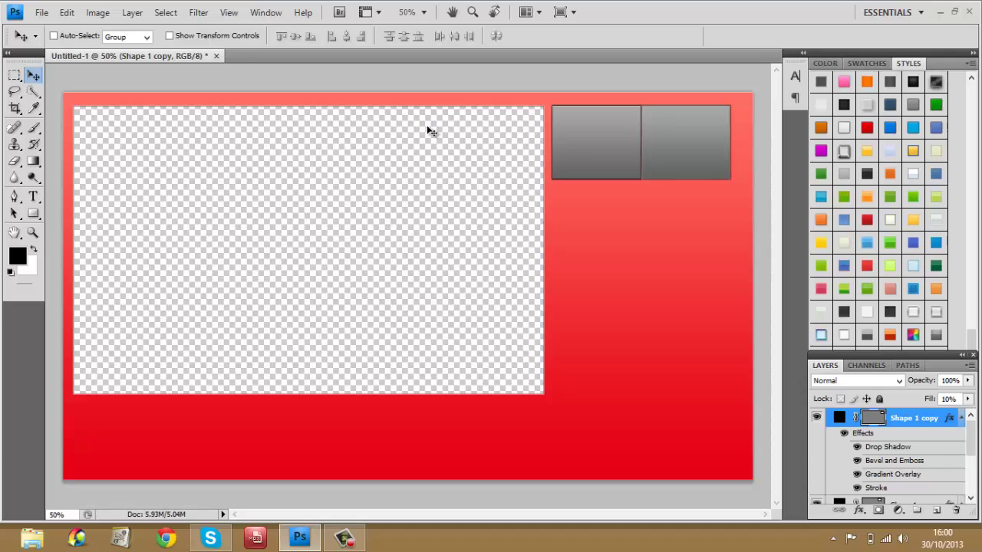
{"action": "key", "text": "Left"}
{"action": "key", "text": "Right"}
{"action": "key", "text": "Right"}
{"action": "key", "text": "Right"}
{"action": "key", "text": "Right"}
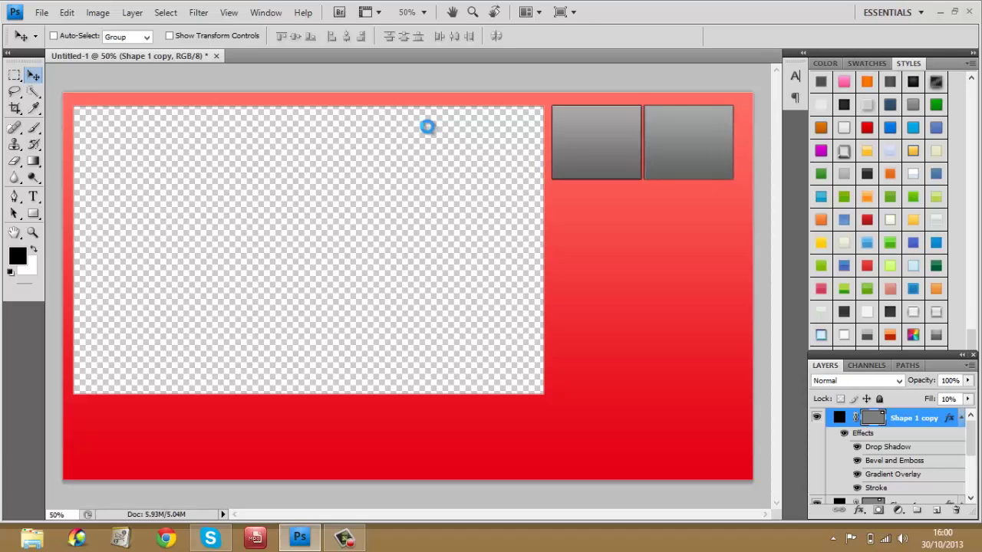
{"action": "key", "text": "Right"}
{"action": "key", "text": "Right"}
{"action": "key", "text": "Right"}
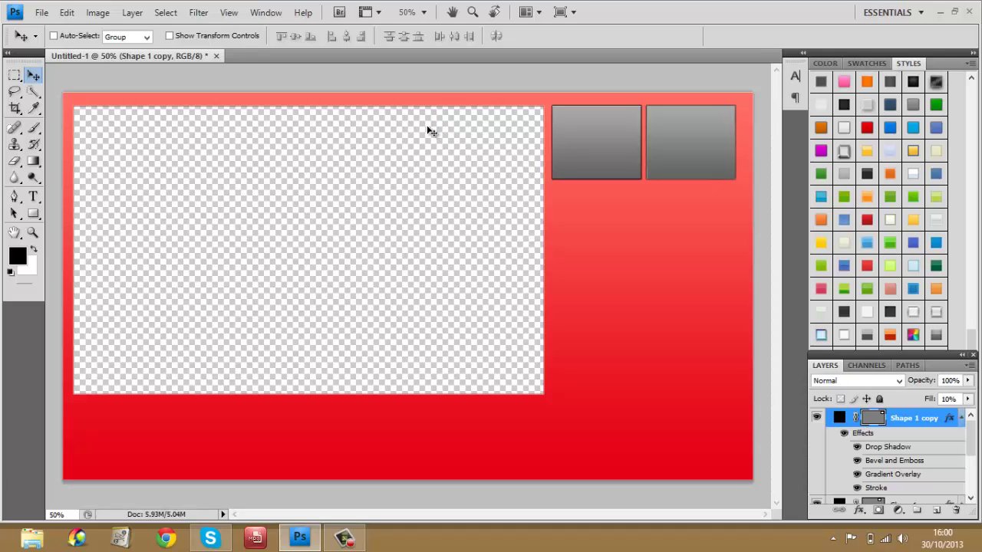
{"action": "key", "text": "Right"}
{"action": "key", "text": "Right"}
{"action": "key", "text": "Right"}
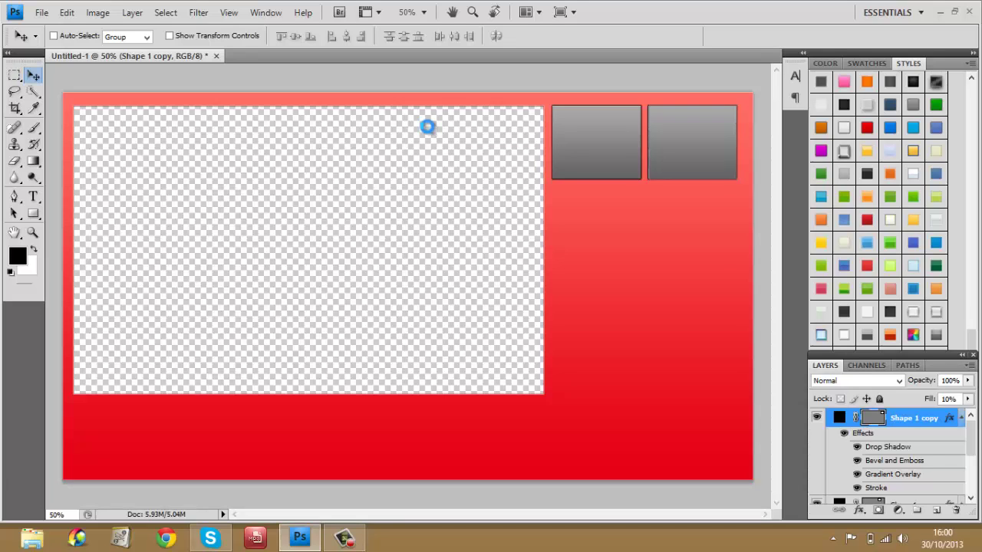
{"action": "key", "text": "Right"}
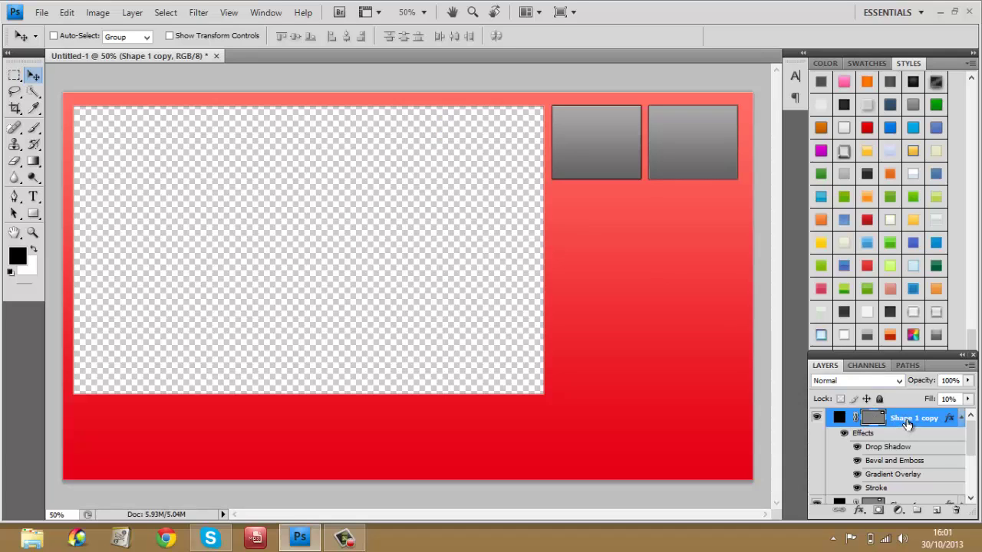
Select Shape 1 and Shape 1 copy together and duplicate both with Duplicate Layers
{"action": "left_click", "coordinate": [903, 504]}
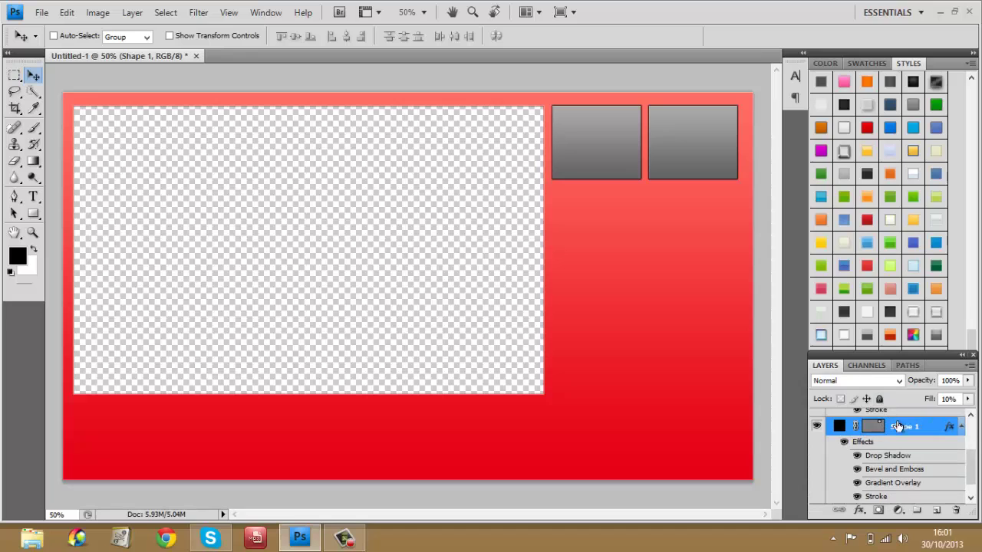
{"action": "left_click_drag", "start_coordinate": [972, 461], "coordinate": [973, 427]}
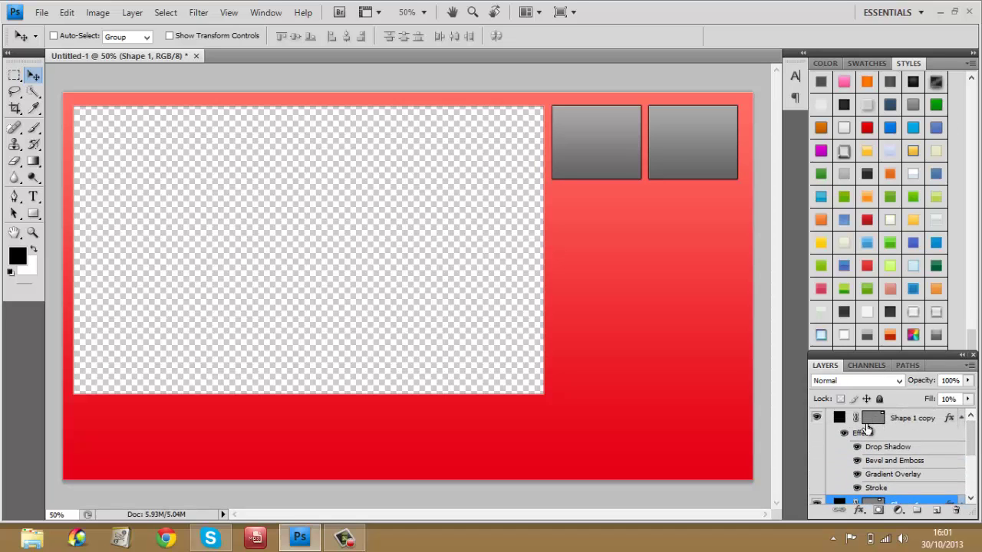
{"action": "left_click", "coordinate": [911, 418], "text": "ctrl"}
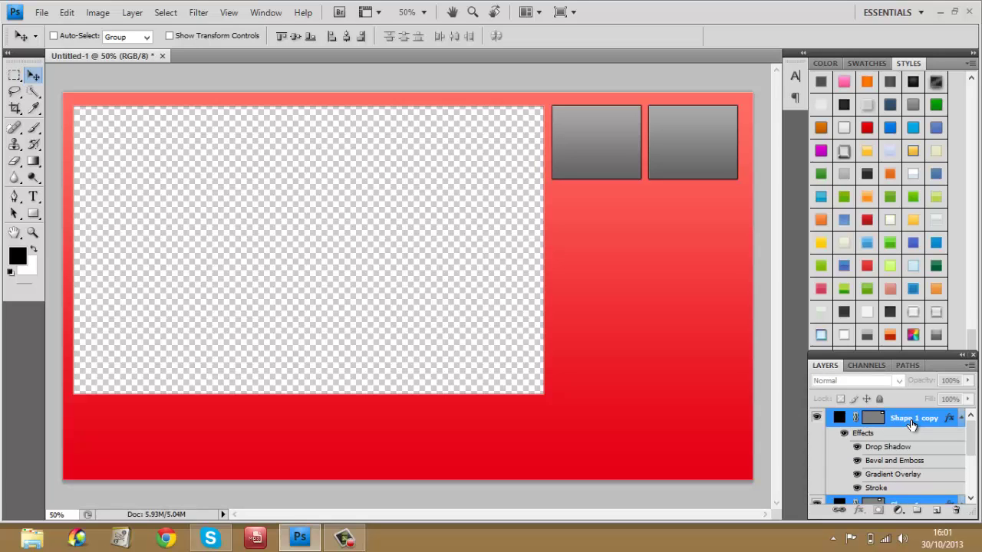
{"action": "right_click", "coordinate": [912, 420]}
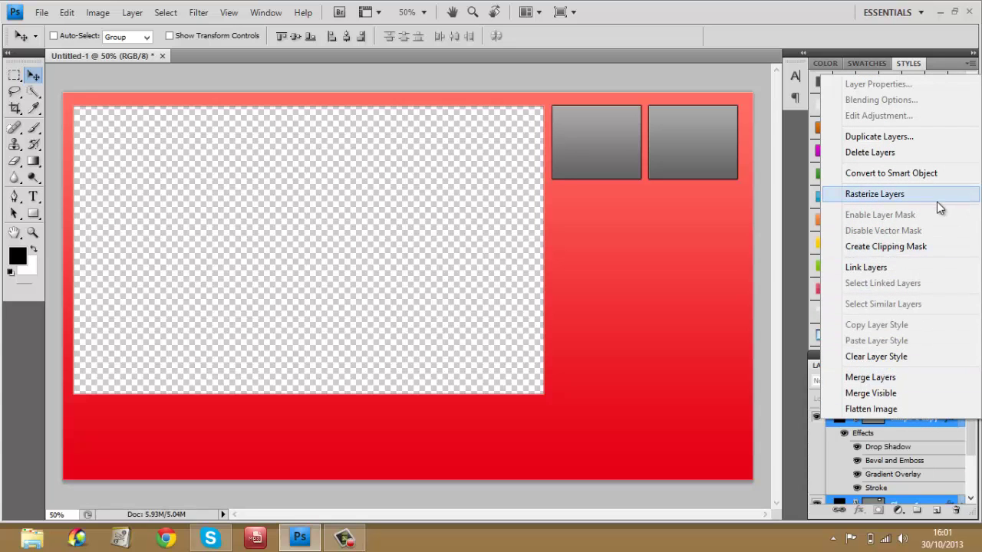
{"action": "left_click", "coordinate": [906, 137]}
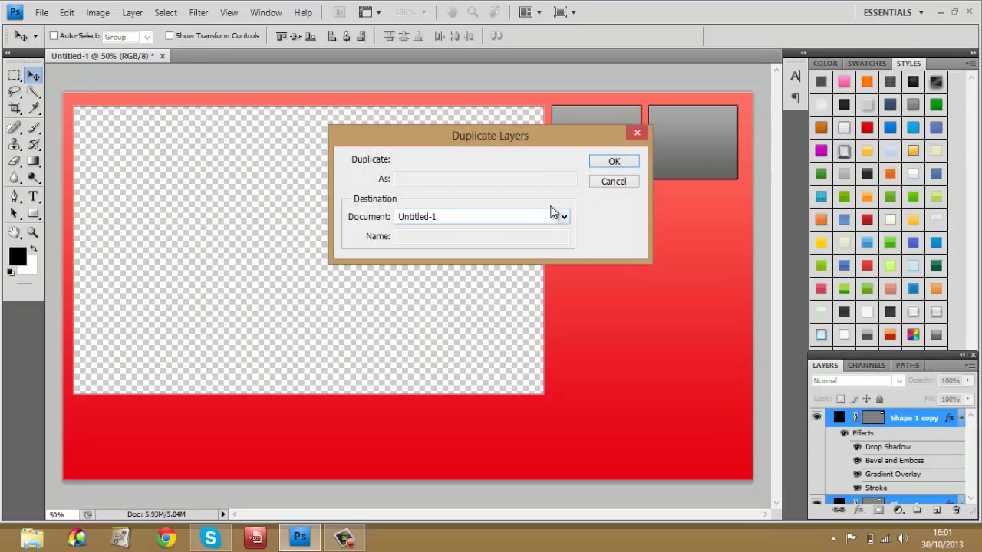
{"action": "left_click", "coordinate": [614, 162]}
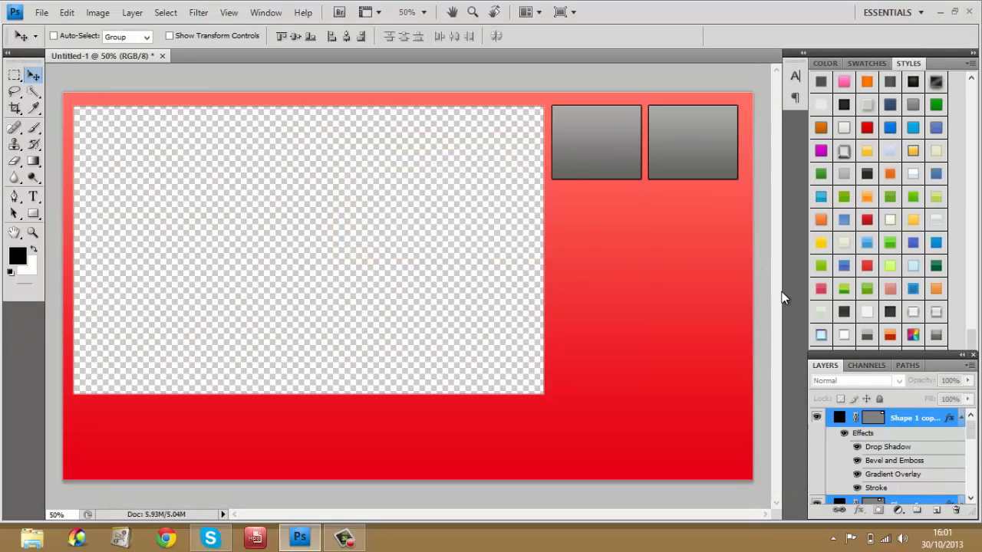
Nudge the copied grey square pair down below the top row, leaving a small gap
{"action": "key", "text": "Down"}
{"action": "key", "text": "Down"}
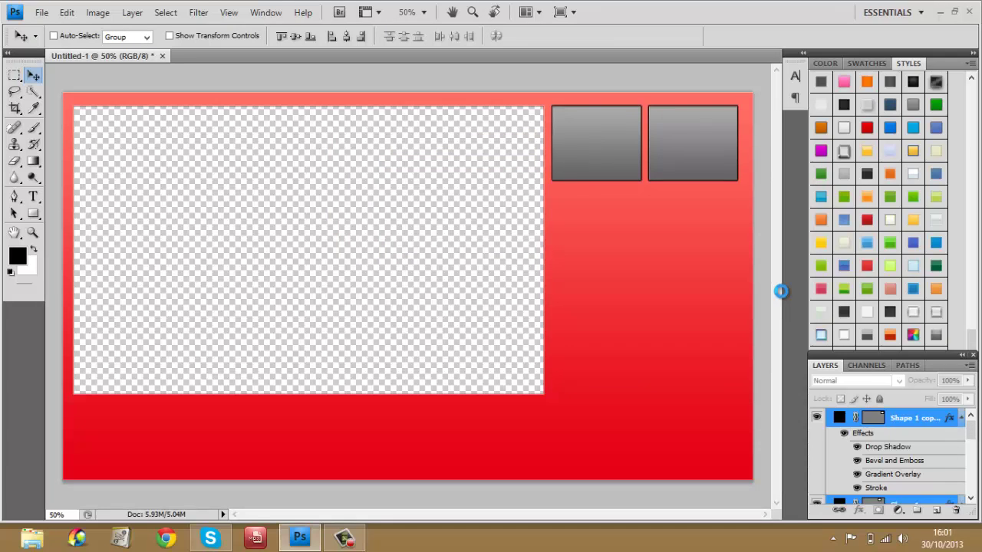
{"action": "key", "text": "Down"}
{"action": "key", "text": "Down"}
{"action": "key", "text": "Down"}
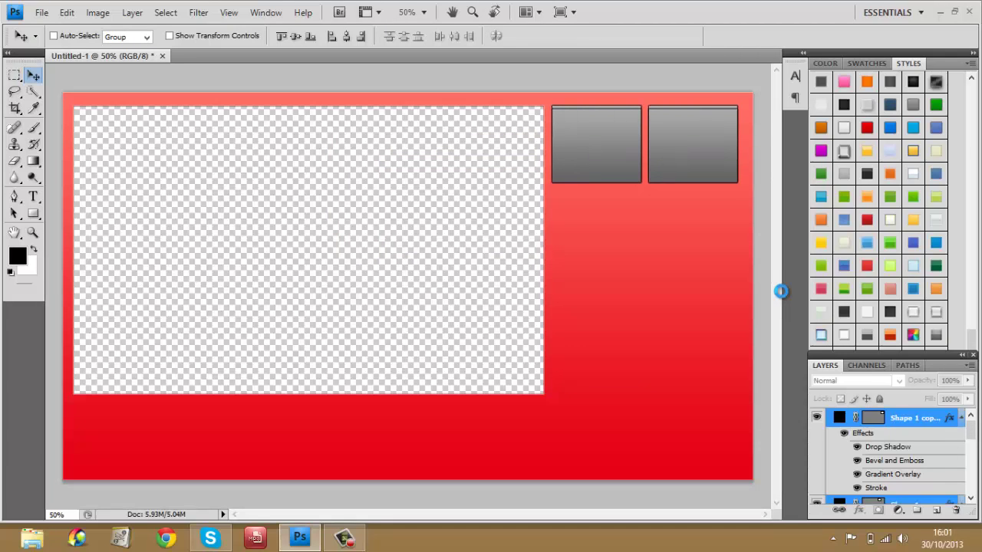
{"action": "key", "text": "Down"}
{"action": "key", "text": "Down"}
{"action": "key", "text": "Down"}
{"action": "key", "text": "Down"}
{"action": "key", "text": "Down"}
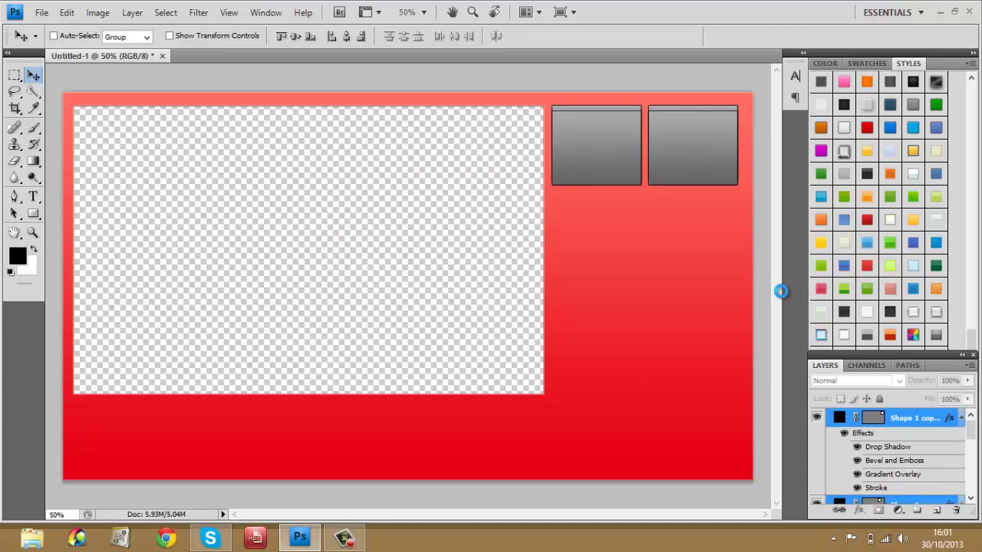
{"action": "key", "text": "Down"}
{"action": "key", "text": "Down"}
{"action": "key", "text": "Down"}
{"action": "key", "text": "Down"}
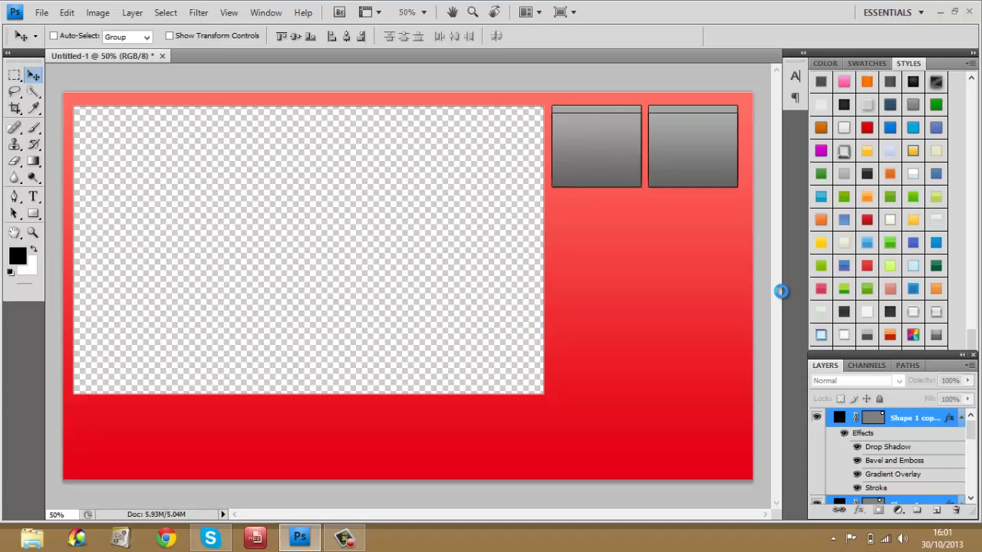
{"action": "key", "text": "Down"}
{"action": "key", "text": "Down"}
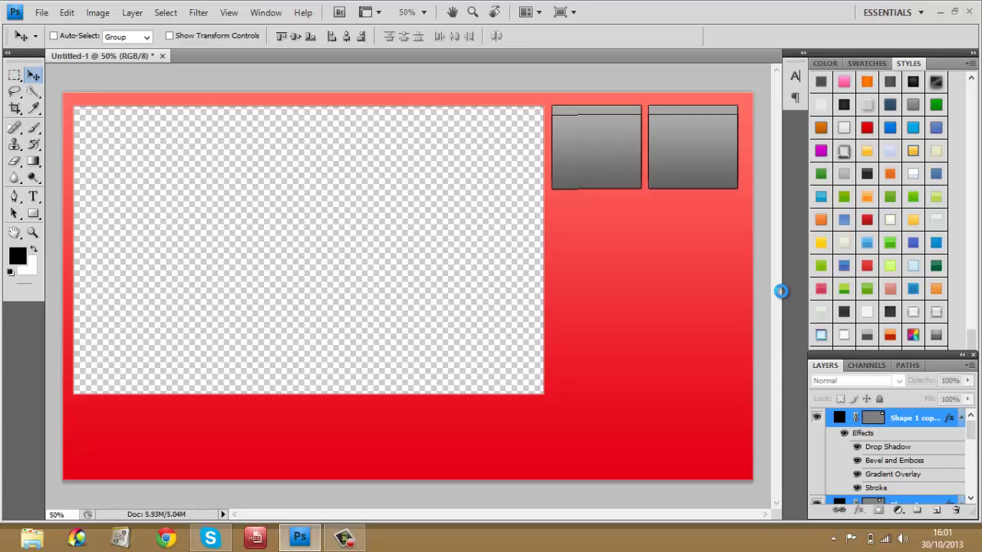
{"action": "key", "text": "Down"}
{"action": "key", "text": "Down"}
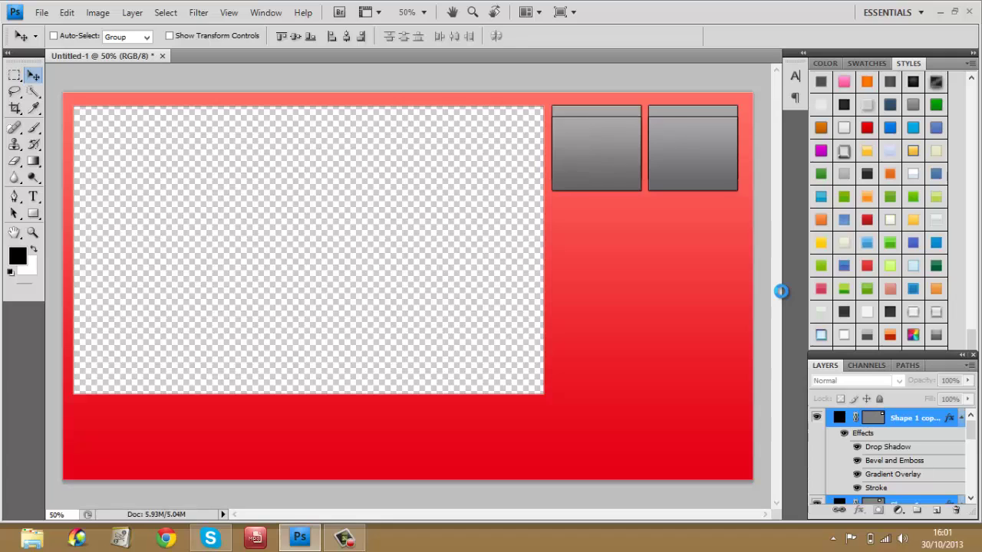
{"action": "key", "text": "Down"}
{"action": "key", "text": "Down"}
{"action": "key", "text": "Down"}
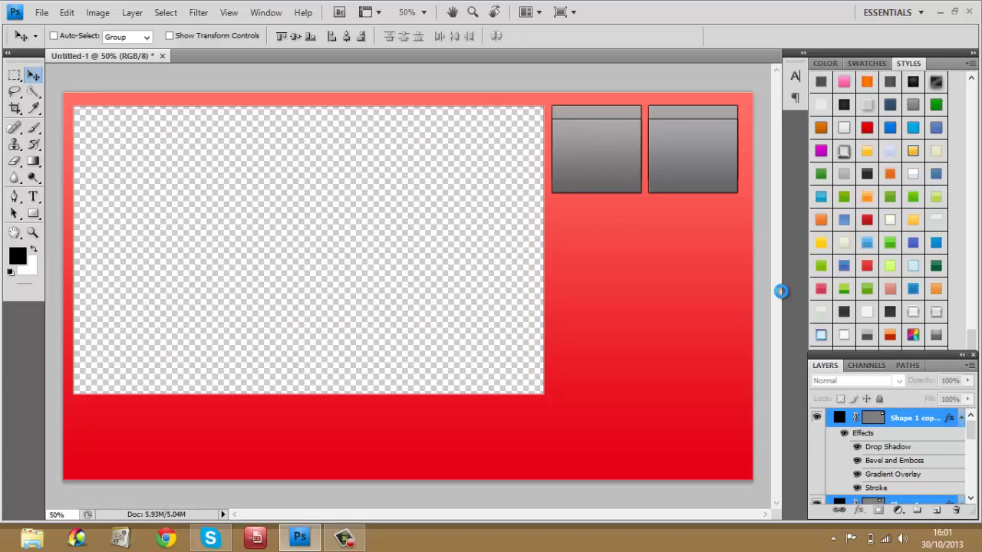
{"action": "key", "text": "Down"}
{"action": "key", "text": "Down"}
{"action": "key", "text": "Down"}
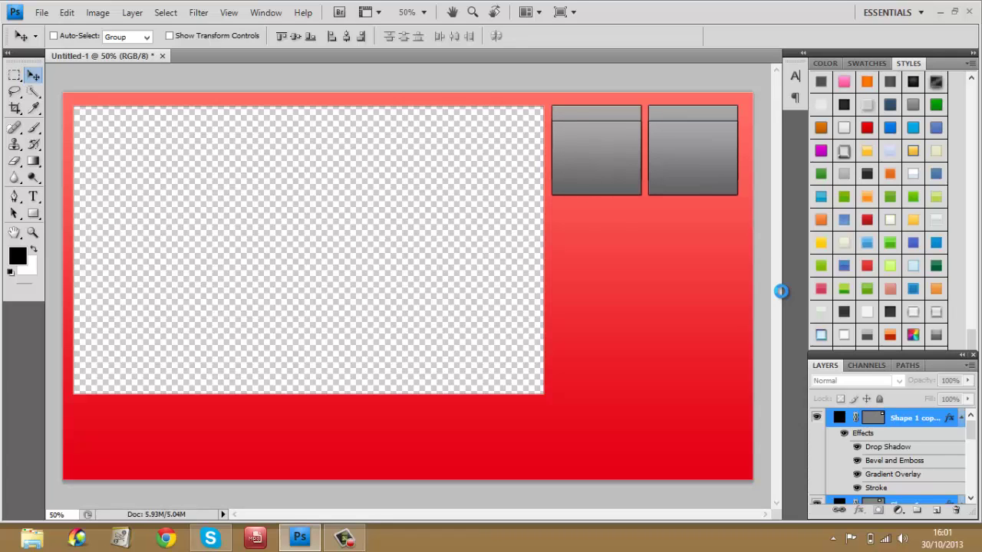
{"action": "key", "text": "Down"}
{"action": "key", "text": "Down"}
{"action": "key", "text": "Down"}
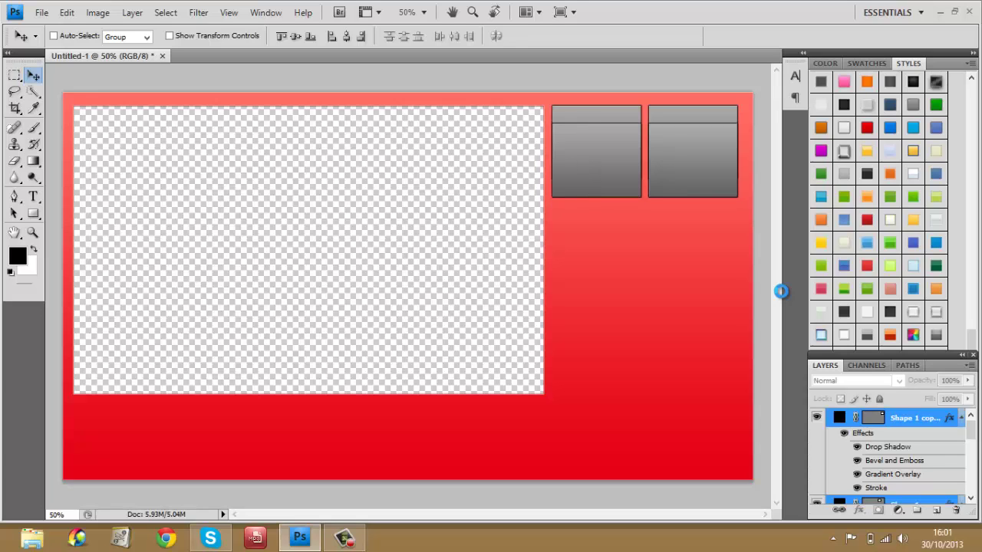
{"action": "key", "text": "Down"}
{"action": "key", "text": "Down"}
{"action": "key", "text": "Down"}
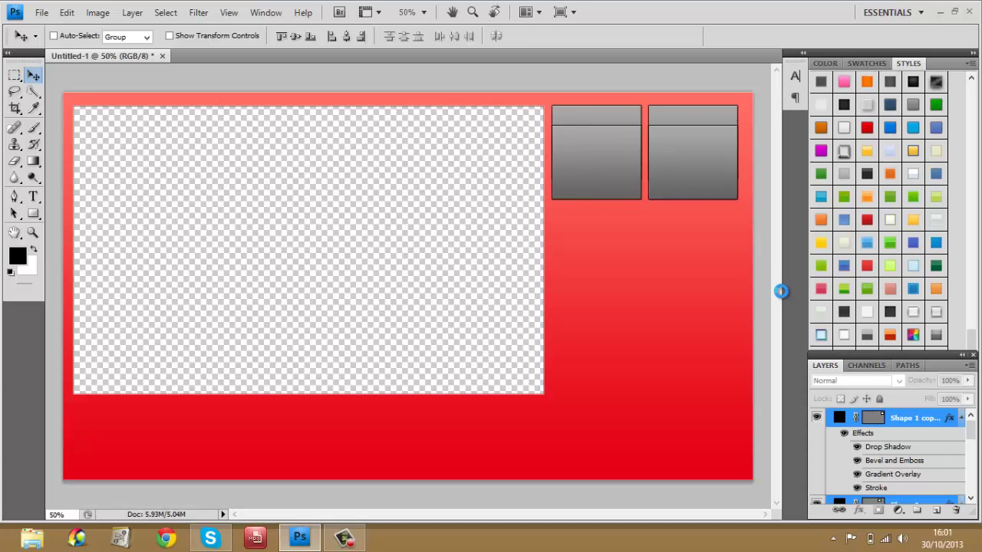
{"action": "key", "text": "Down"}
{"action": "key", "text": "Down"}
{"action": "key", "text": "Down"}
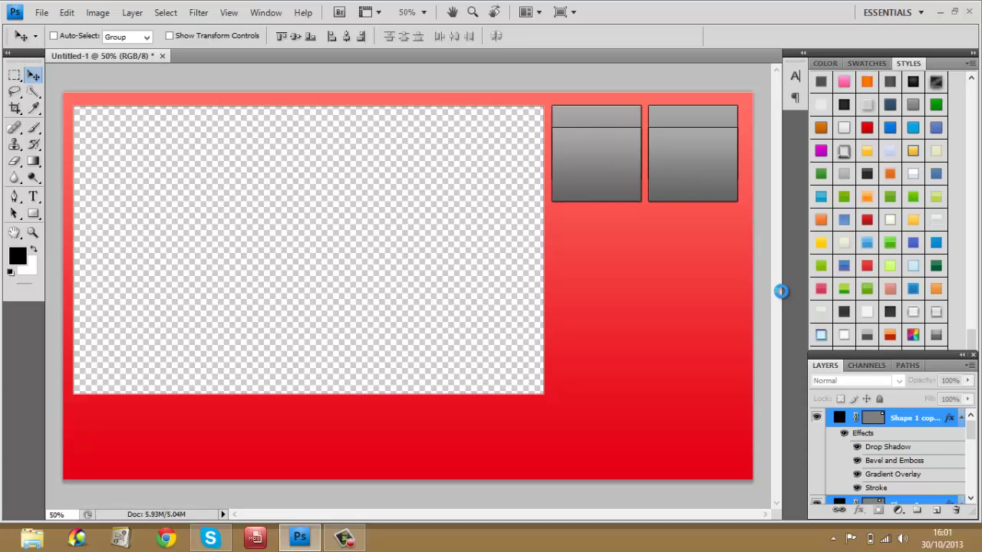
{"action": "key", "text": "Down"}
{"action": "key", "text": "Down"}
{"action": "key", "text": "Down"}
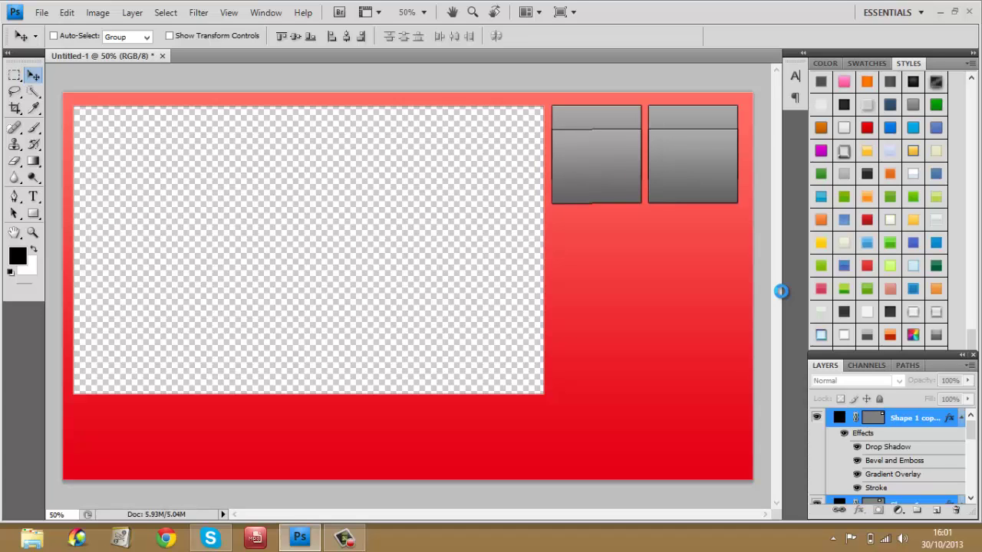
{"action": "key", "text": "Down"}
{"action": "key", "text": "Down"}
{"action": "key", "text": "Down"}
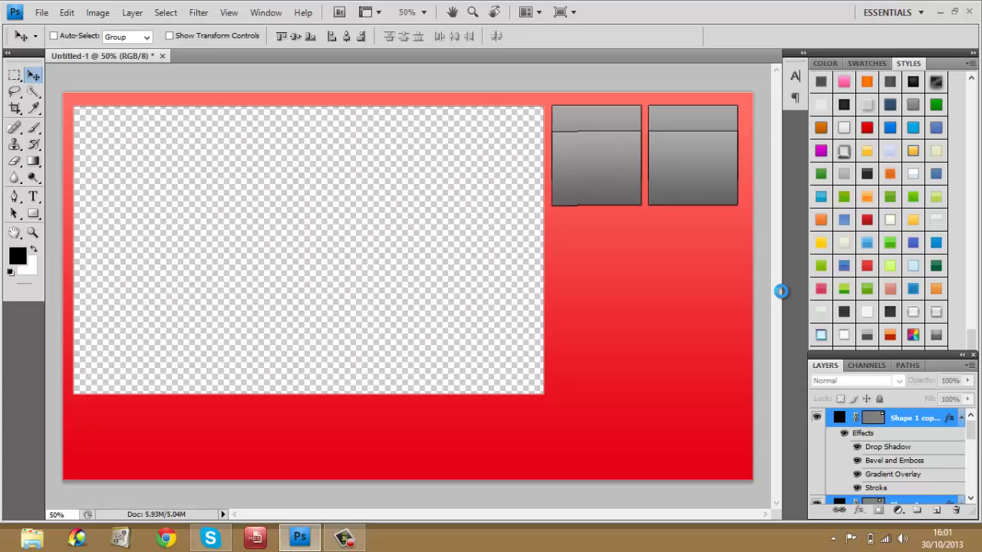
{"action": "key", "text": "Down"}
{"action": "key", "text": "Down"}
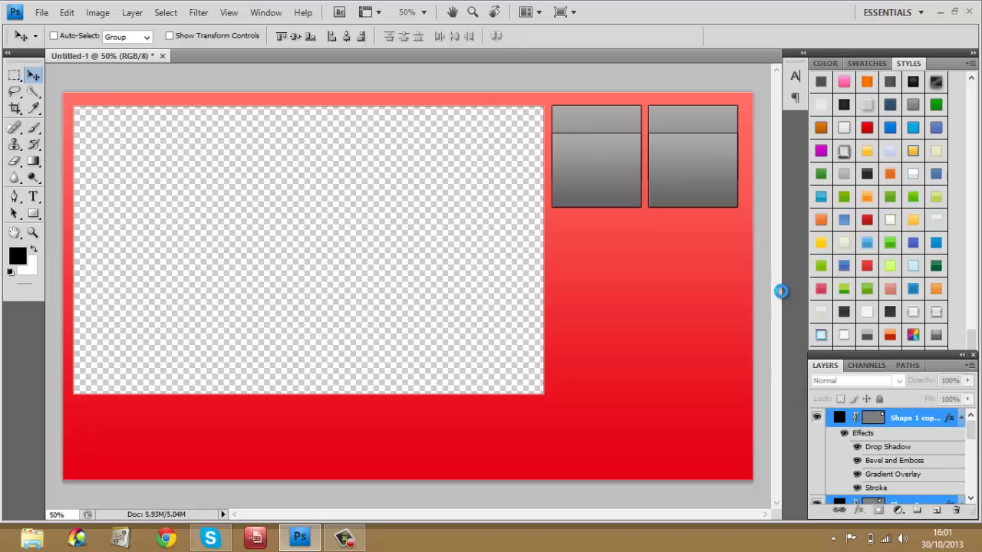
{"action": "key", "text": "Down"}
{"action": "key", "text": "Down"}
{"action": "key", "text": "Down"}
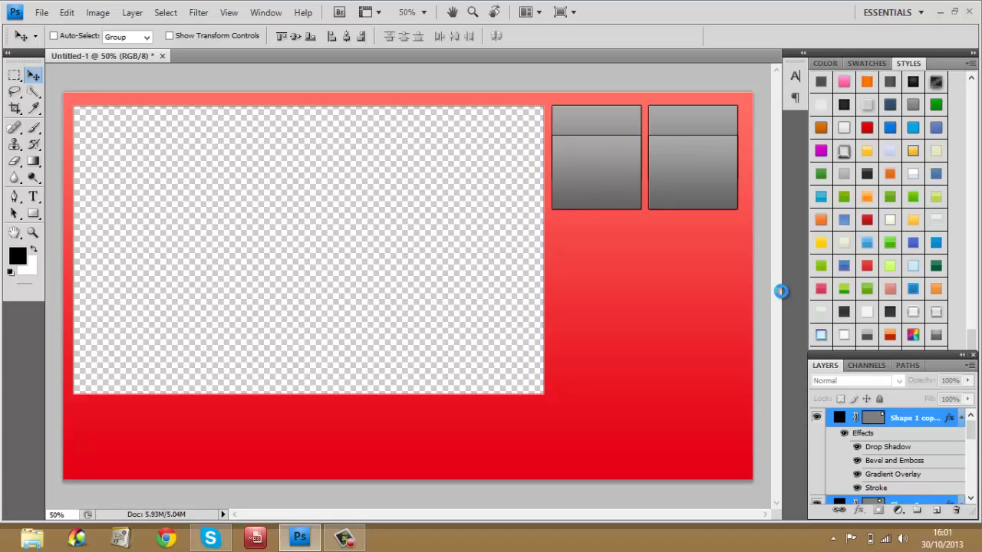
{"action": "key", "text": "Down"}
{"action": "key", "text": "Down"}
{"action": "key", "text": "Down"}
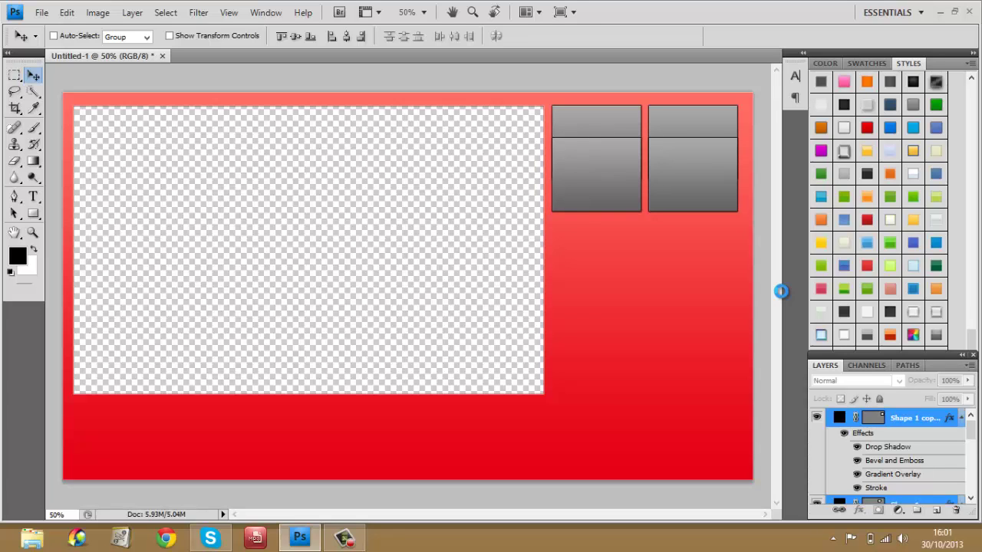
{"action": "key", "text": "Down"}
{"action": "key", "text": "Down"}
{"action": "key", "text": "Down"}
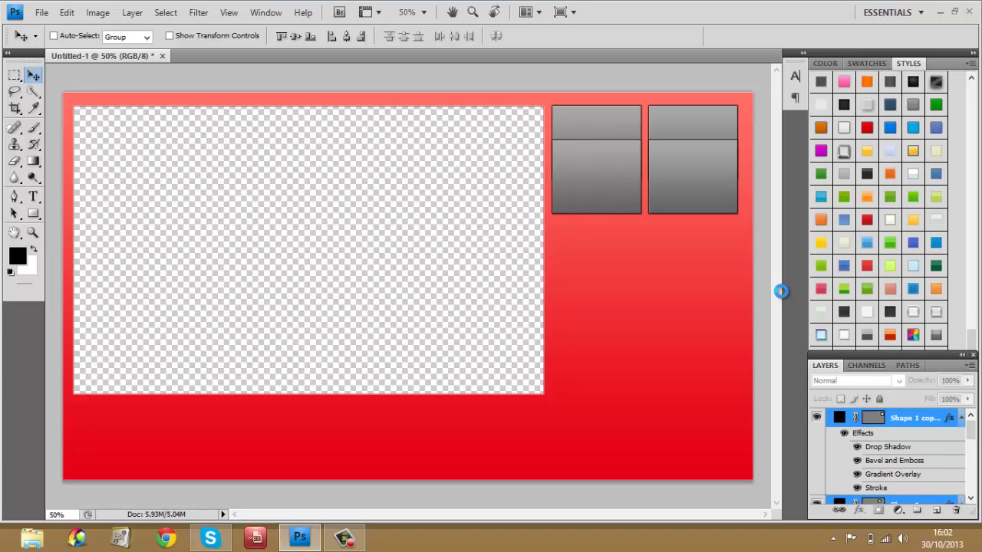
{"action": "key", "text": "Down"}
{"action": "key", "text": "Down"}
{"action": "key", "text": "Down"}
{"action": "key", "text": "Down"}
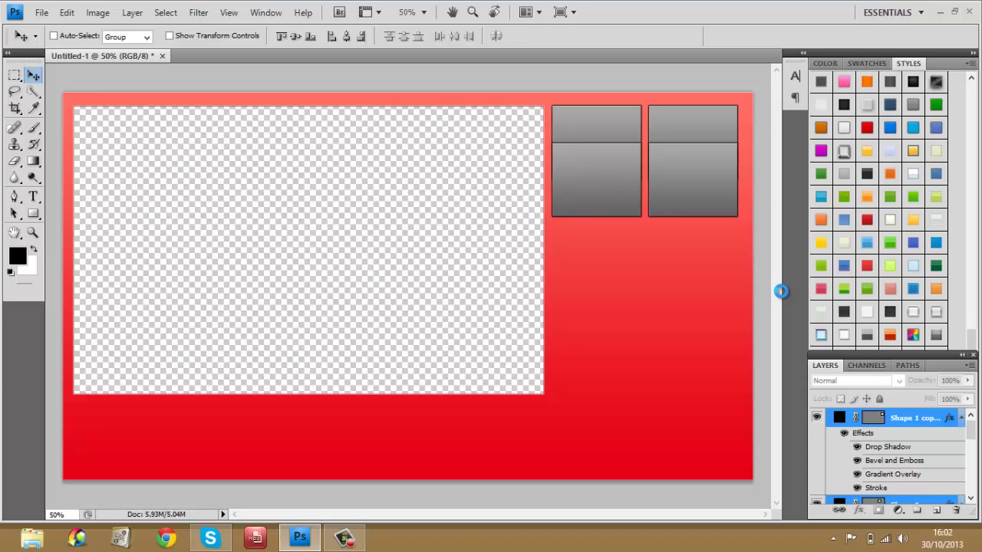
{"action": "key", "text": "Down"}
{"action": "key", "text": "Down"}
{"action": "key", "text": "Down"}
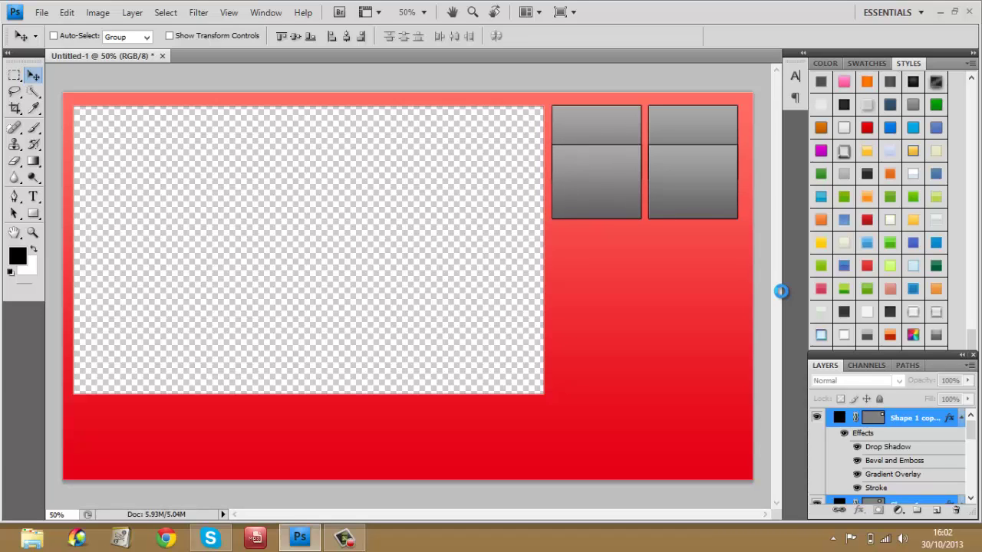
{"action": "key", "text": "Down"}
{"action": "key", "text": "Down"}
{"action": "key", "text": "Down"}
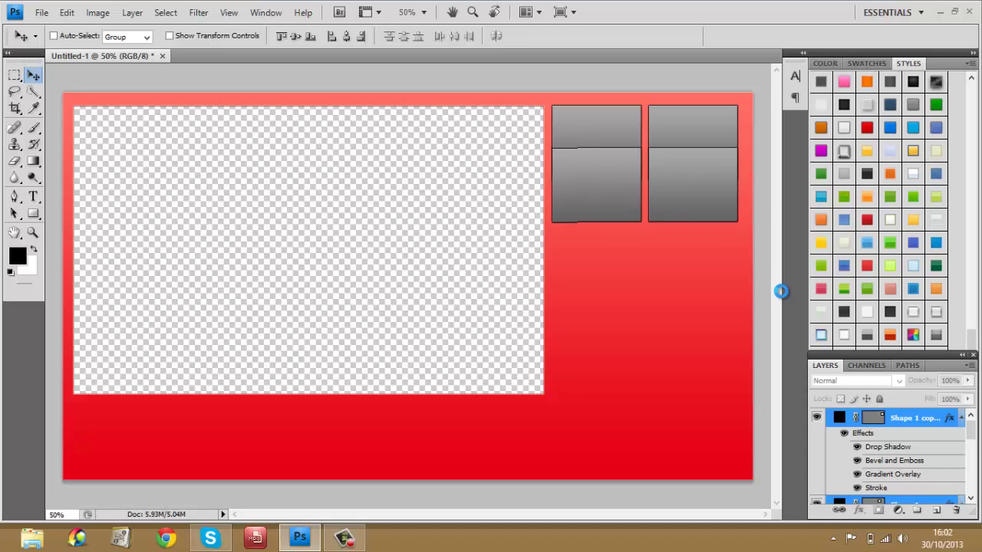
{"action": "key", "text": "Down"}
{"action": "key", "text": "Down"}
{"action": "key", "text": "Down"}
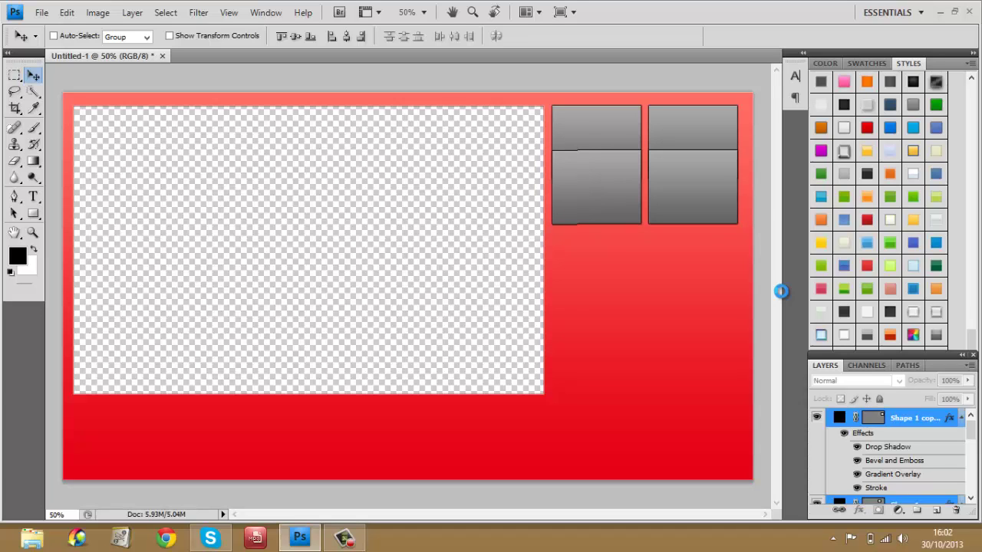
{"action": "key", "text": "Down"}
{"action": "key", "text": "Down"}
{"action": "key", "text": "Down"}
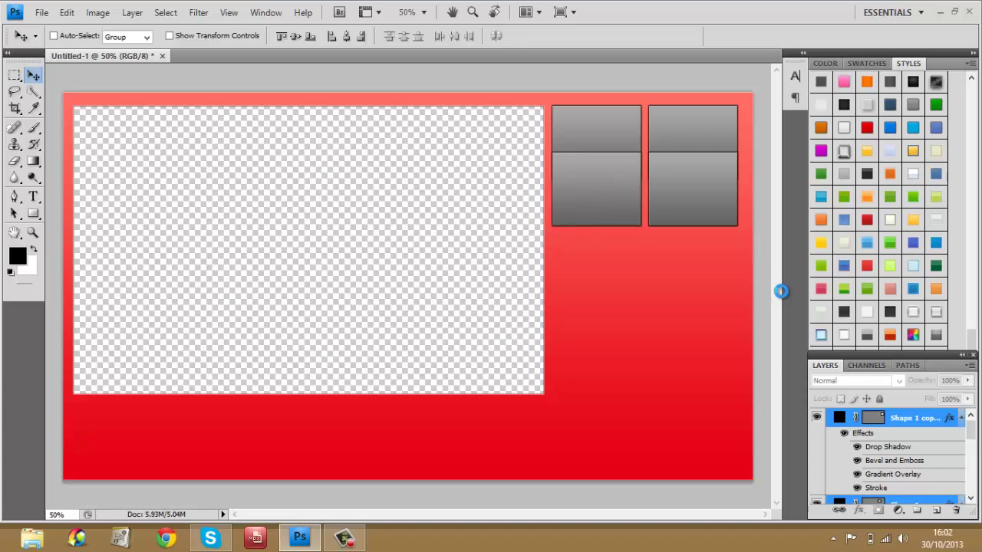
{"action": "key", "text": "Down"}
{"action": "key", "text": "Down"}
{"action": "key", "text": "Down"}
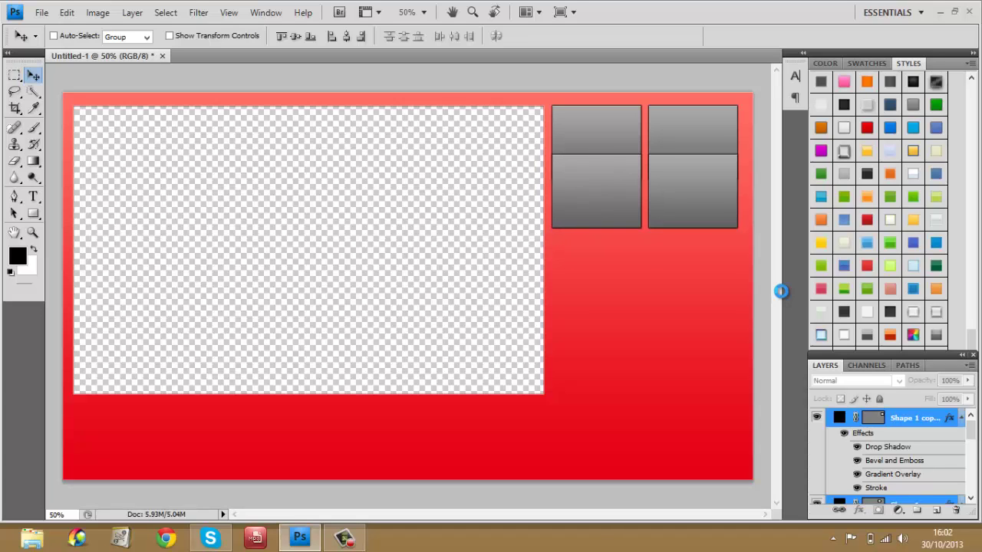
{"action": "key", "text": "Down"}
{"action": "key", "text": "Down"}
{"action": "key", "text": "Down"}
{"action": "key", "text": "Down"}
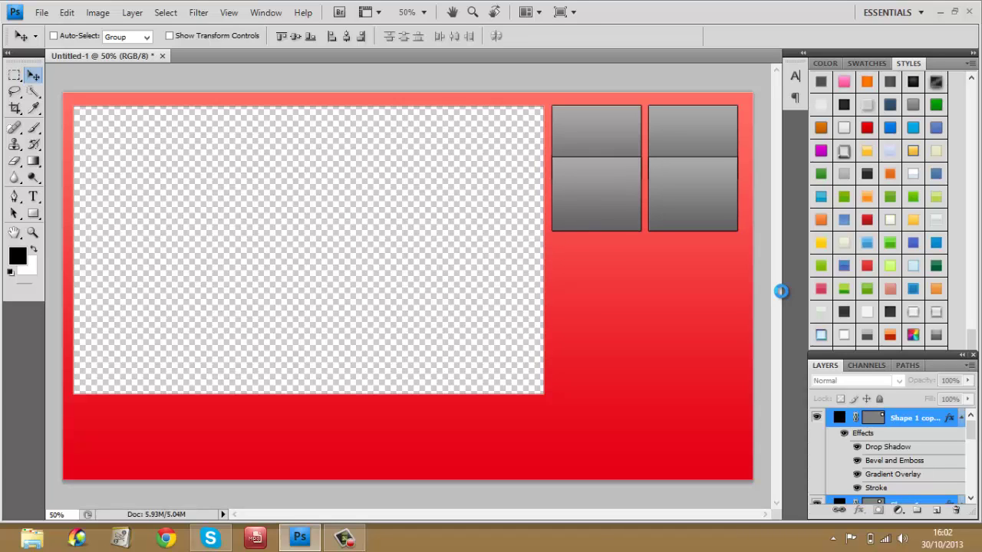
{"action": "key", "text": "Down"}
{"action": "key", "text": "Down"}
{"action": "key", "text": "Down"}
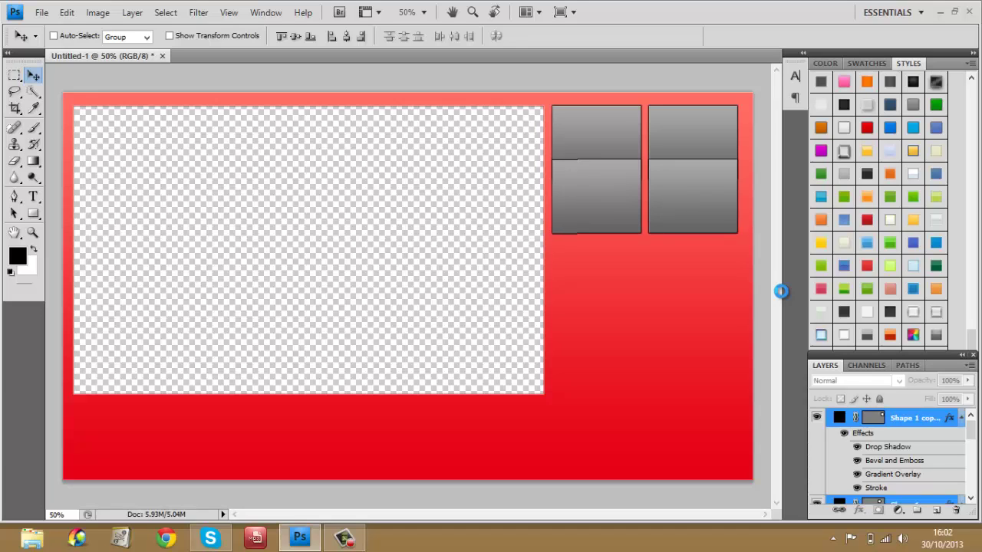
{"action": "key", "text": "Down"}
{"action": "key", "text": "Down"}
{"action": "key", "text": "Down"}
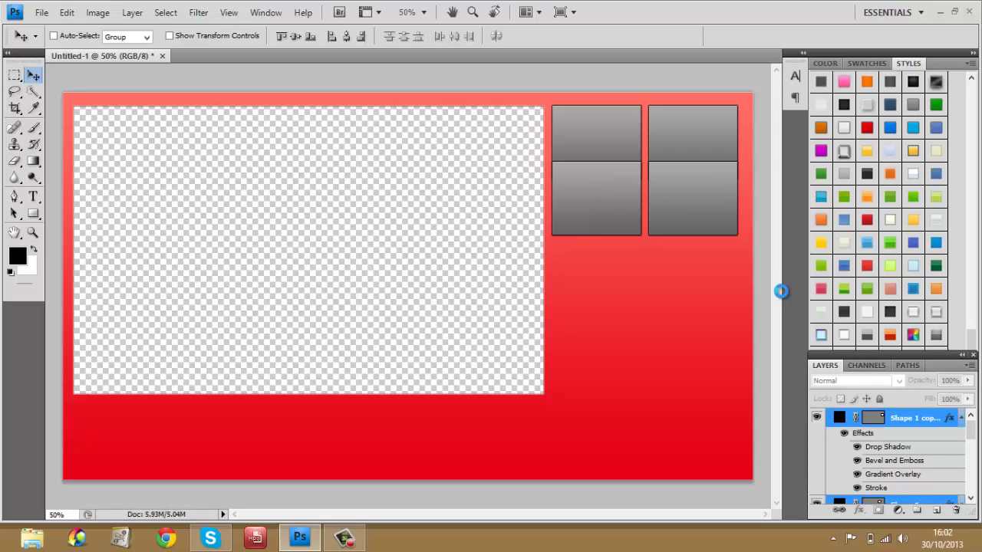
{"action": "key", "text": "Down"}
{"action": "key", "text": "Down"}
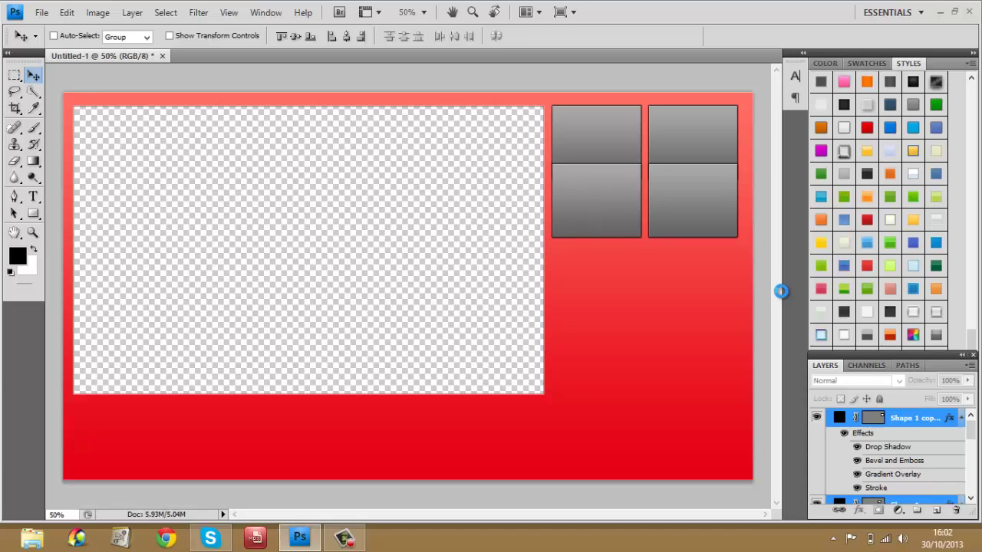
{"action": "key", "text": "Down"}
{"action": "key", "text": "Down"}
{"action": "key", "text": "Down"}
{"action": "key", "text": "Down"}
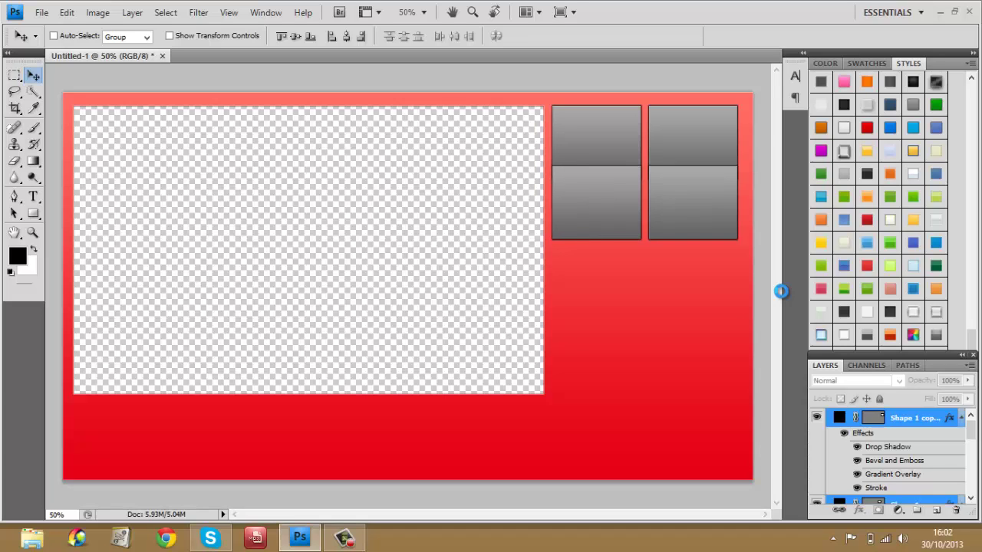
{"action": "key", "text": "Down"}
{"action": "key", "text": "Down"}
{"action": "key", "text": "Down"}
{"action": "key", "text": "Down"}
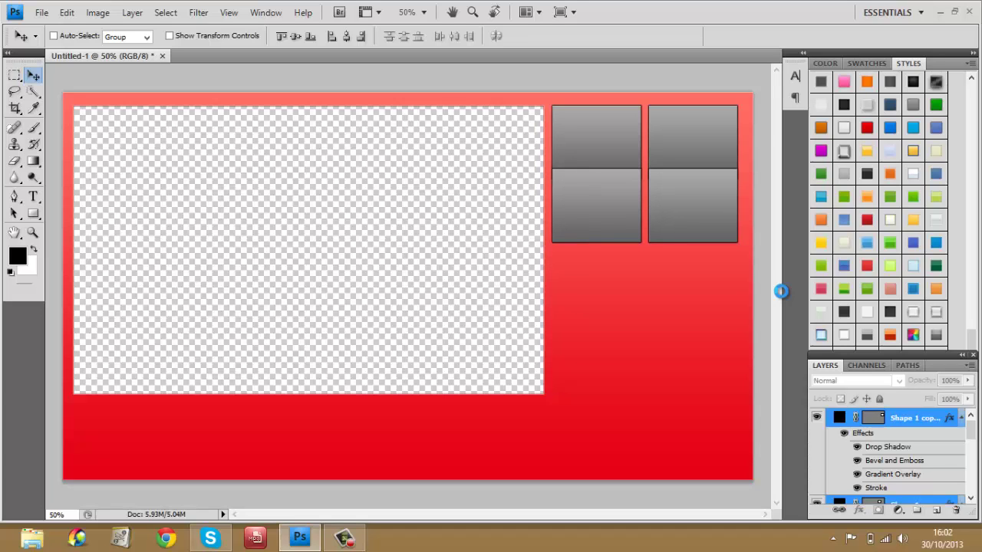
{"action": "key", "text": "Down"}
{"action": "key", "text": "Down"}
{"action": "key", "text": "Down"}
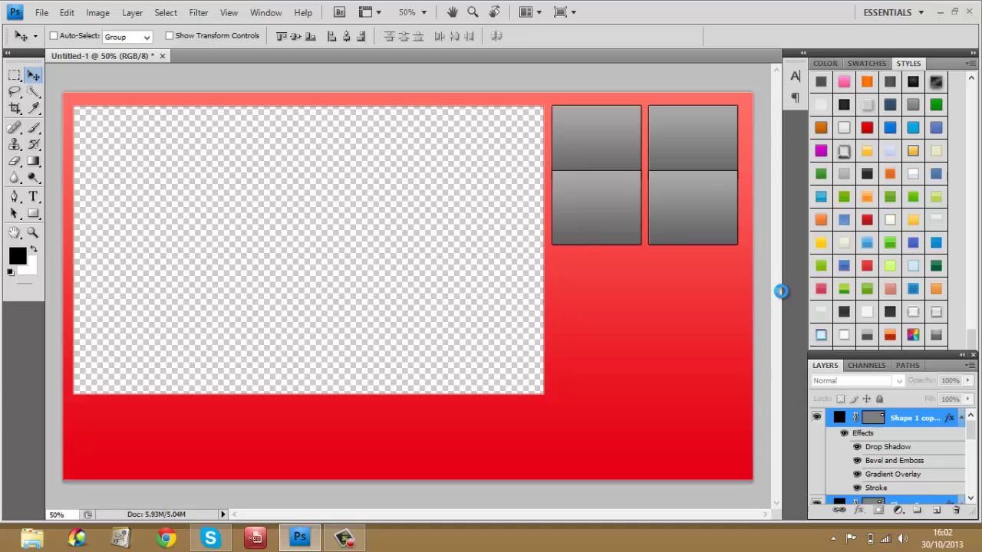
{"action": "key", "text": "Down"}
{"action": "key", "text": "Down"}
{"action": "key", "text": "Down"}
{"action": "key", "text": "Down"}
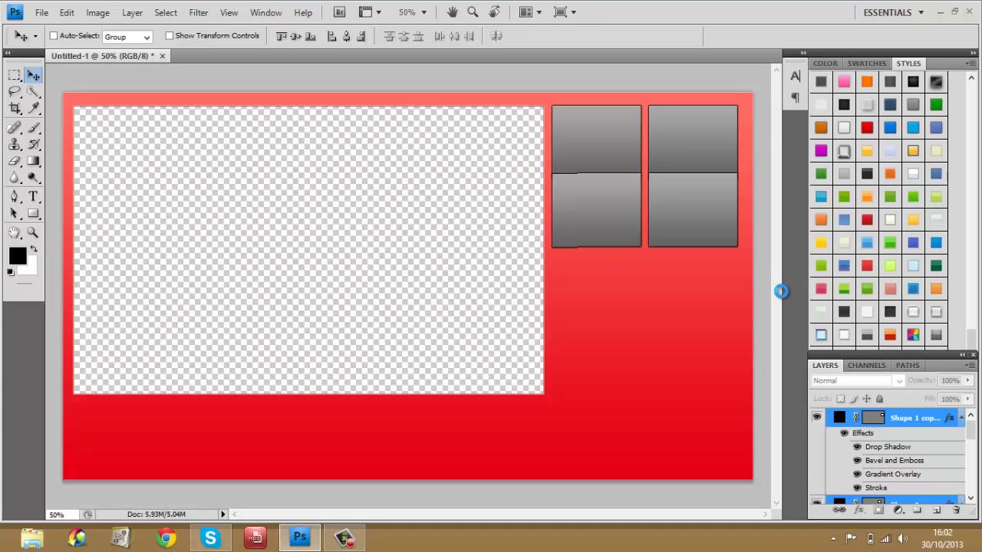
{"action": "key", "text": "Down"}
{"action": "key", "text": "Down"}
{"action": "key", "text": "Down"}
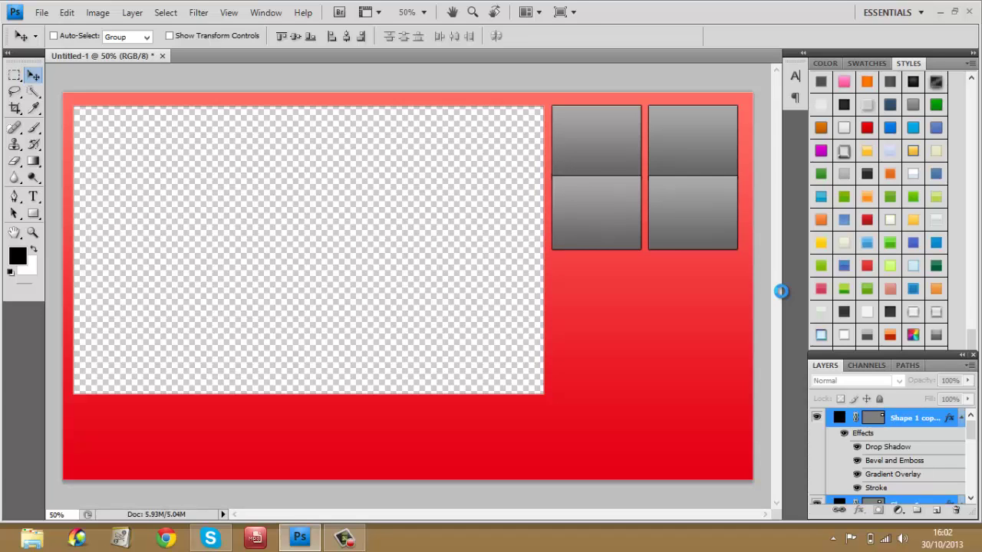
{"action": "key", "text": "Down"}
{"action": "key", "text": "Down"}
{"action": "key", "text": "Down"}
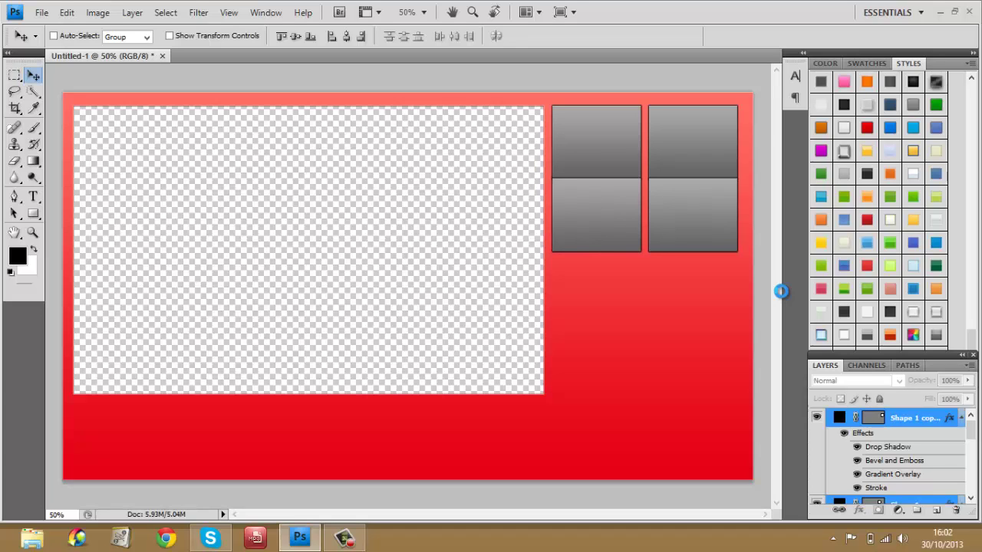
{"action": "key", "text": "Down"}
{"action": "key", "text": "Down"}
{"action": "key", "text": "Down"}
{"action": "key", "text": "Down"}
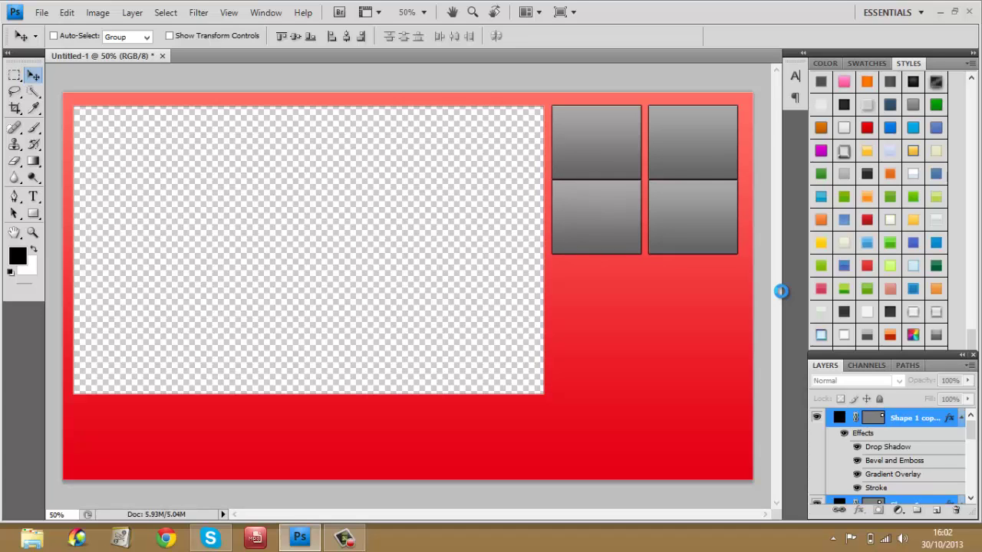
{"action": "key", "text": "Down"}
{"action": "key", "text": "Down"}
{"action": "key", "text": "Down"}
{"action": "key", "text": "Down"}
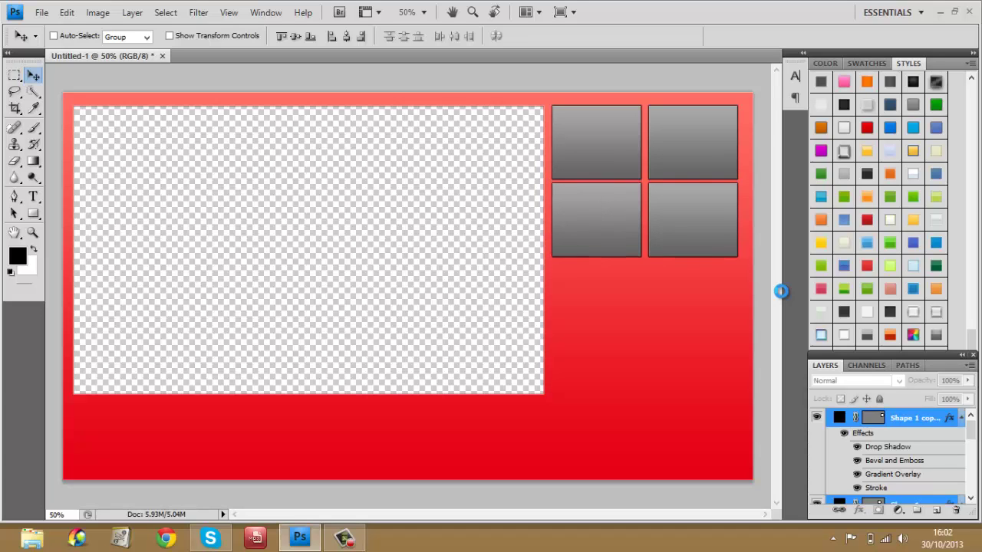
{"action": "key", "text": "Up"}
{"action": "key", "text": "Up"}
{"action": "key", "text": "Up"}
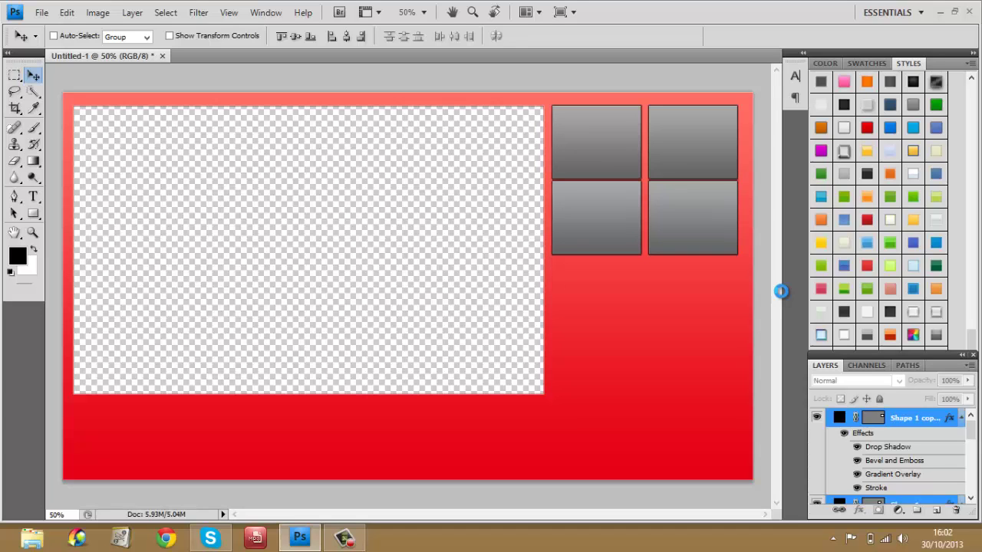
{"action": "key", "text": "Up"}
{"action": "key", "text": "Up"}
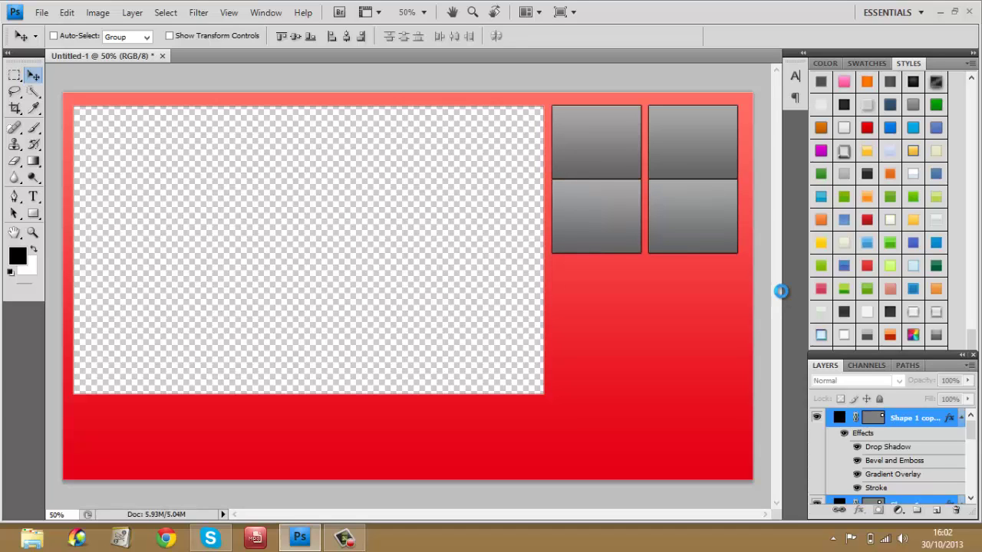
{"action": "key", "text": "Down"}
{"action": "key", "text": "Down"}
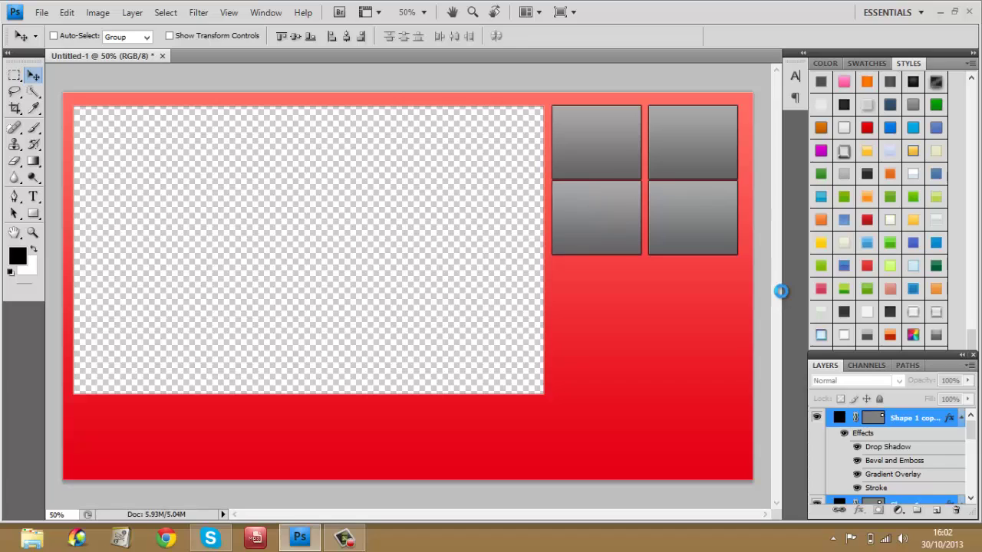
{"action": "key", "text": "Down"}
{"action": "key", "text": "Down"}
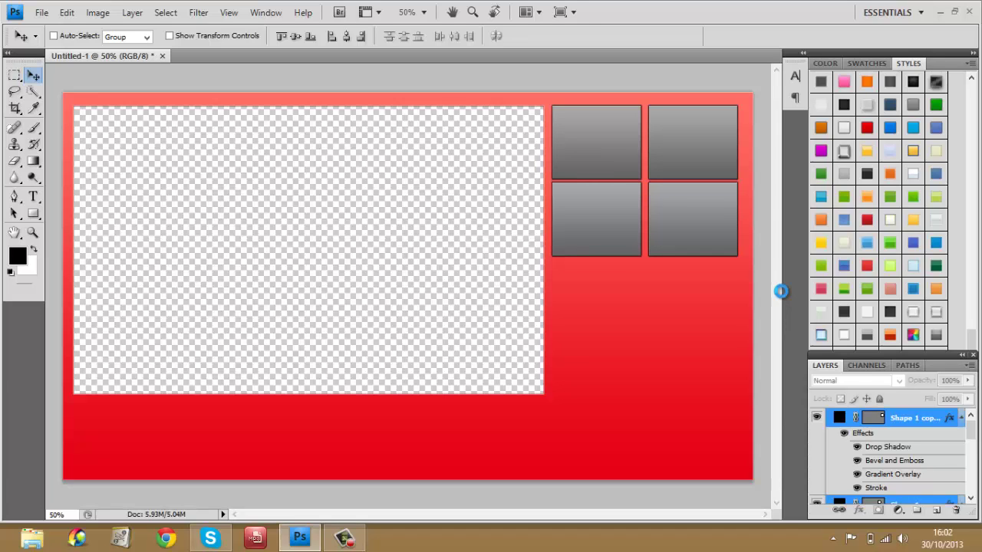
{"action": "key", "text": "Down"}
{"action": "key", "text": "Down"}
{"action": "key", "text": "Down"}
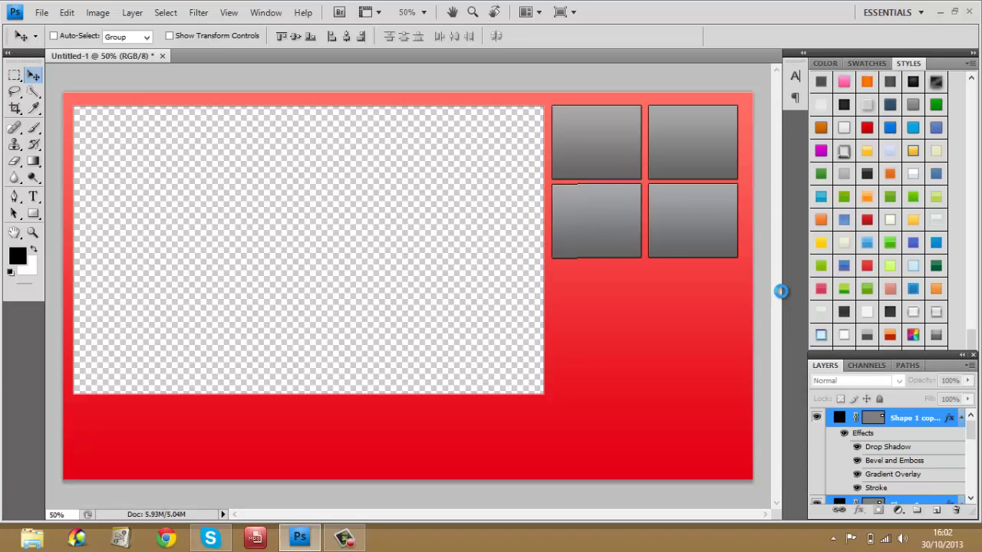
{"action": "key", "text": "Down"}
{"action": "key", "text": "Down"}
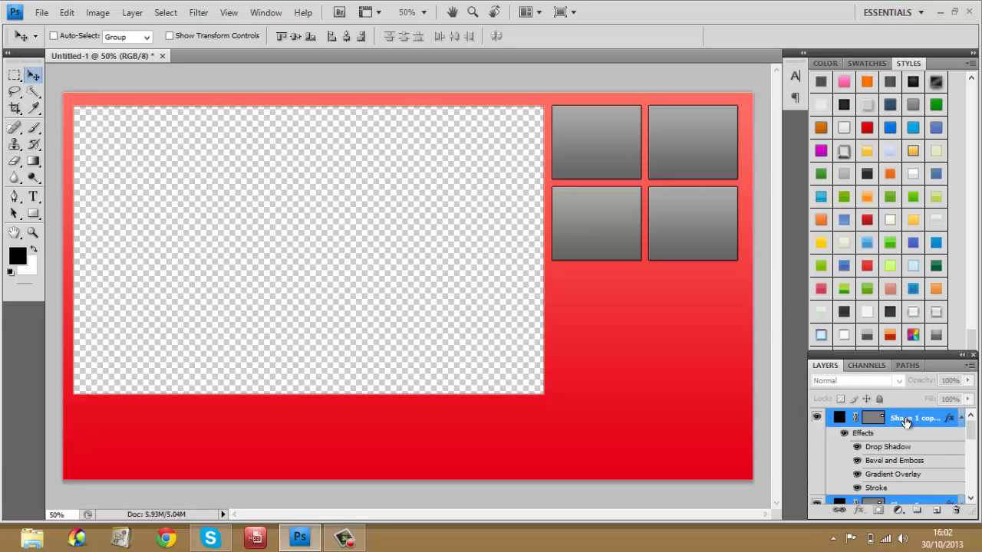
Duplicate the selected second-row square layers with Duplicate Layers
{"action": "left_click_drag", "start_coordinate": [972, 427], "coordinate": [974, 441]}
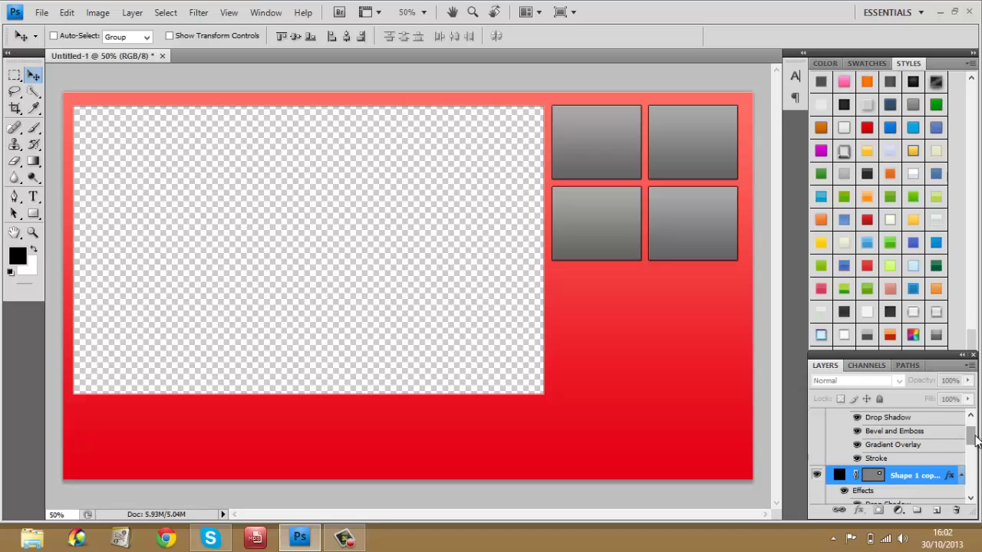
{"action": "right_click", "coordinate": [891, 475]}
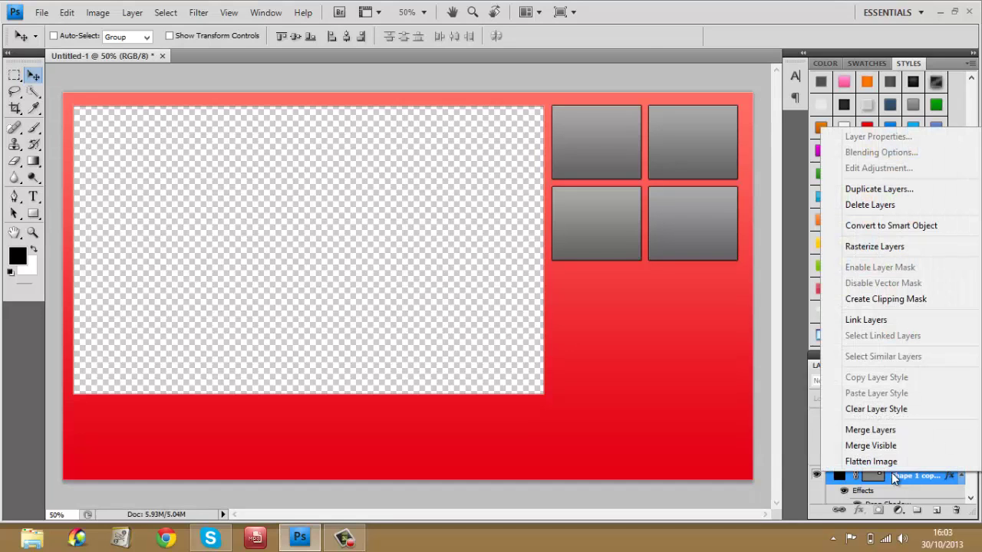
{"action": "left_click", "coordinate": [879, 190]}
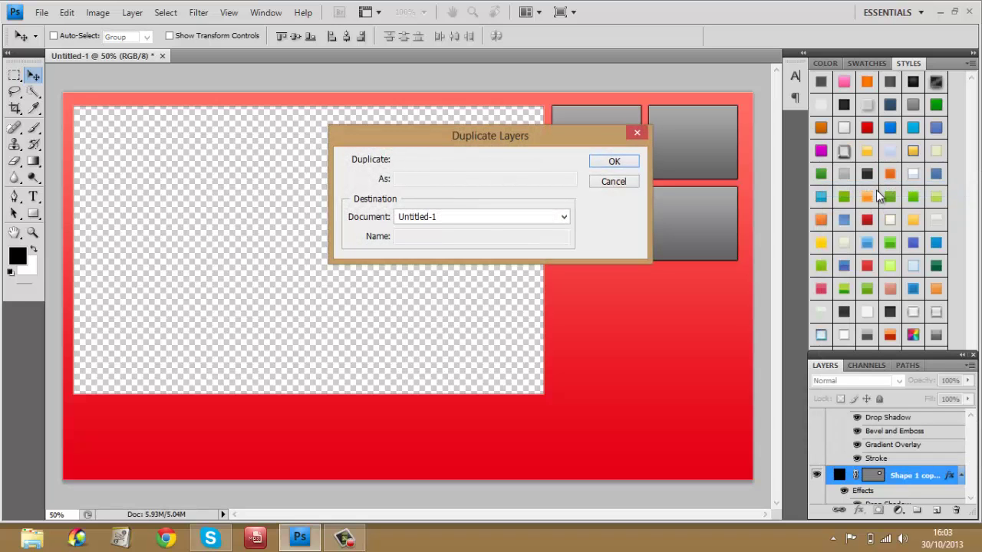
{"action": "left_click", "coordinate": [614, 161]}
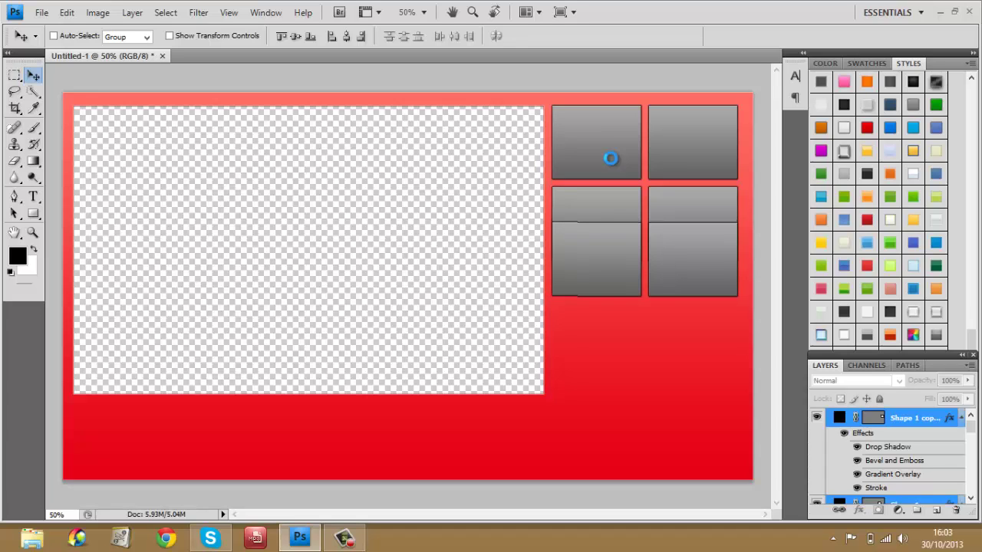
Nudge the new copy of grey squares down into a third row below the second
{"action": "key", "text": "Down"}
{"action": "key", "text": "Down"}
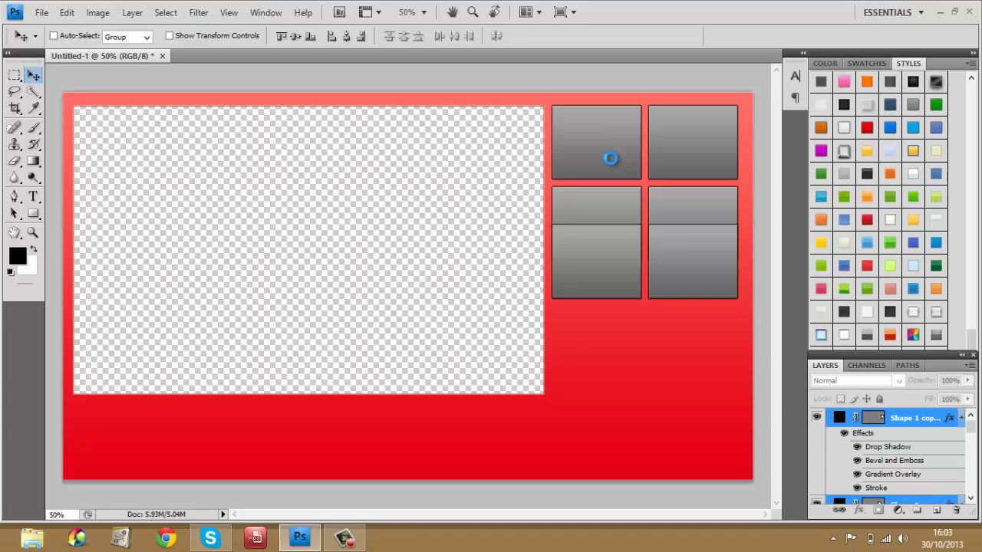
{"action": "key", "text": "Down"}
{"action": "key", "text": "Down"}
{"action": "key", "text": "Down"}
{"action": "key", "text": "Down"}
{"action": "key", "text": "Down"}
{"action": "key", "text": "Down"}
{"action": "key", "text": "Down"}
{"action": "key", "text": "Down"}
{"action": "key", "text": "Down"}
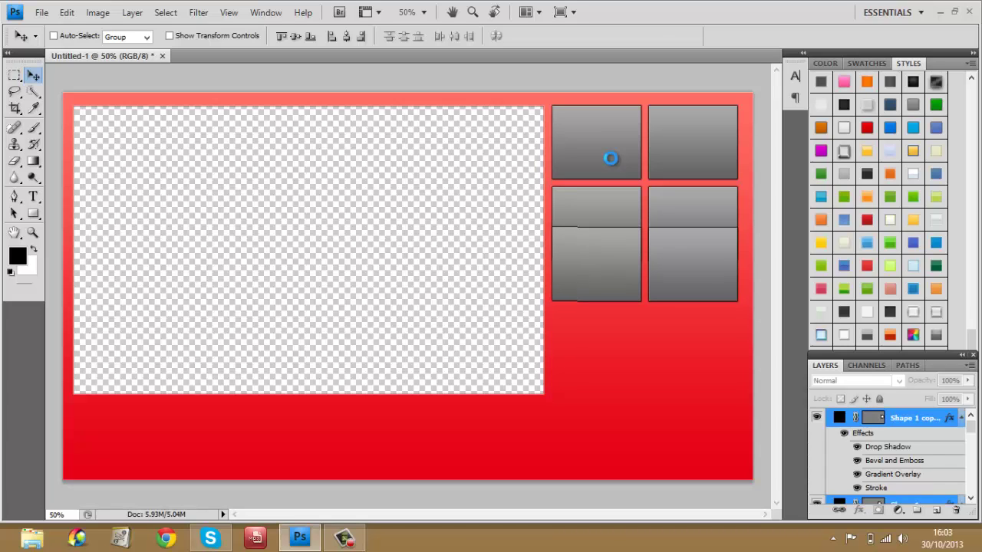
{"action": "key", "text": "Down"}
{"action": "key", "text": "Down"}
{"action": "key", "text": "Down"}
{"action": "key", "text": "Down"}
{"action": "key", "text": "Down"}
{"action": "key", "text": "Down"}
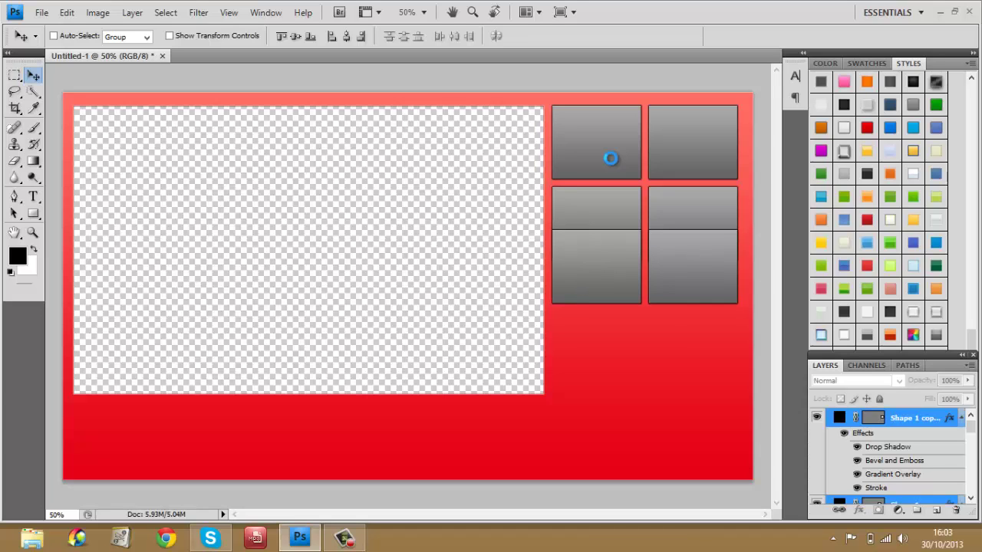
{"action": "key", "text": "Down"}
{"action": "key", "text": "Down"}
{"action": "key", "text": "Down"}
{"action": "key", "text": "Down"}
{"action": "key", "text": "Down"}
{"action": "key", "text": "Down"}
{"action": "key", "text": "Down"}
{"action": "key", "text": "Down"}
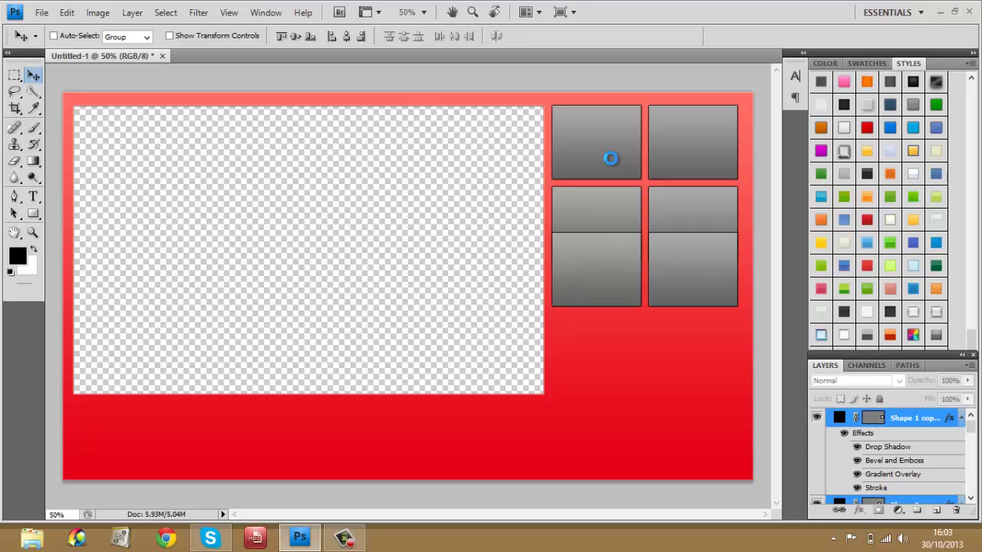
{"action": "key", "text": "Down"}
{"action": "key", "text": "Down"}
{"action": "key", "text": "Down"}
{"action": "key", "text": "Down"}
{"action": "key", "text": "Down"}
{"action": "key", "text": "Down"}
{"action": "key", "text": "Down"}
{"action": "key", "text": "Down"}
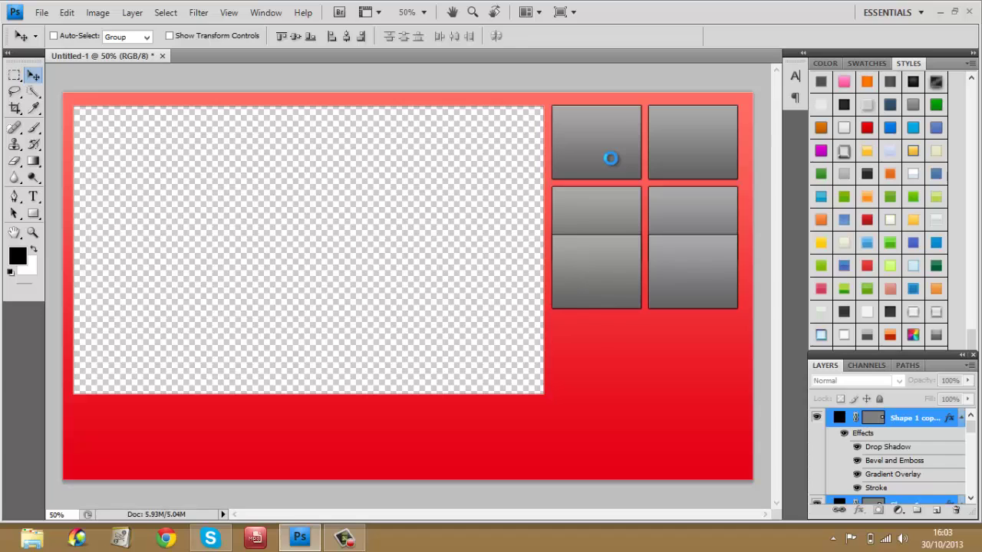
{"action": "key", "text": "Down"}
{"action": "key", "text": "Down"}
{"action": "key", "text": "Down"}
{"action": "key", "text": "Down"}
{"action": "key", "text": "Down"}
{"action": "key", "text": "Down"}
{"action": "key", "text": "Down"}
{"action": "key", "text": "Down"}
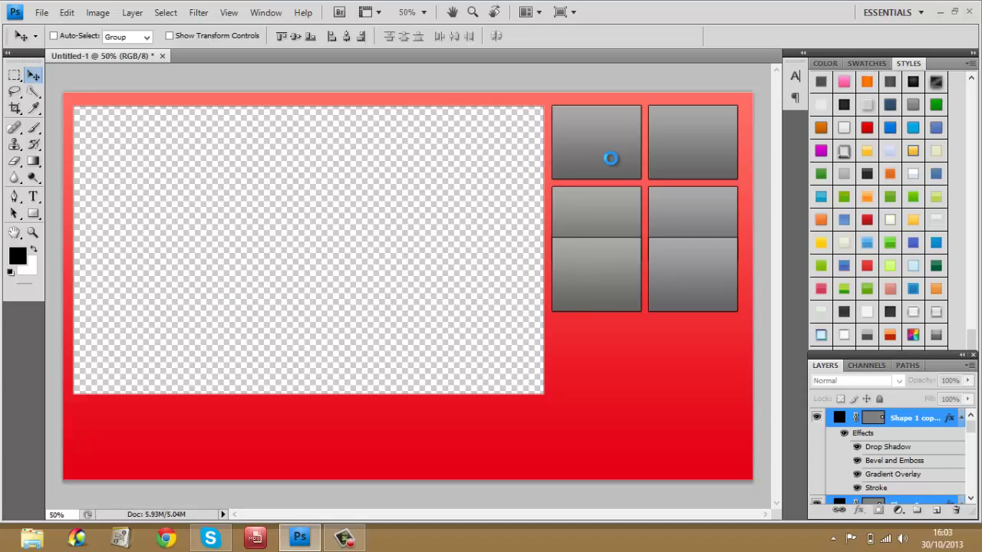
{"action": "key", "text": "Down"}
{"action": "key", "text": "Down"}
{"action": "key", "text": "Down"}
{"action": "key", "text": "Down"}
{"action": "key", "text": "Down"}
{"action": "key", "text": "Down"}
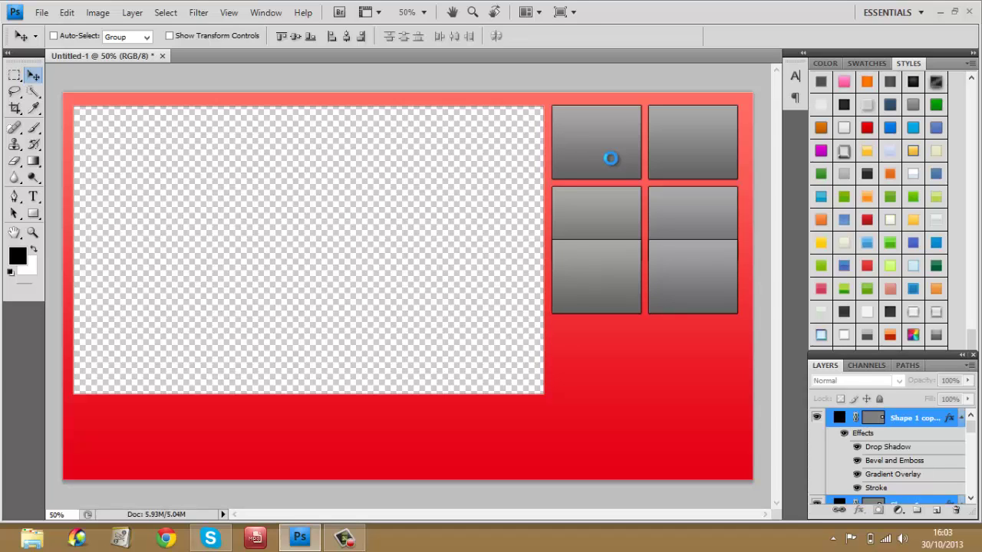
{"action": "key", "text": "Down"}
{"action": "key", "text": "Down"}
{"action": "key", "text": "Down"}
{"action": "key", "text": "Down"}
{"action": "key", "text": "Down"}
{"action": "key", "text": "Down"}
{"action": "key", "text": "Down"}
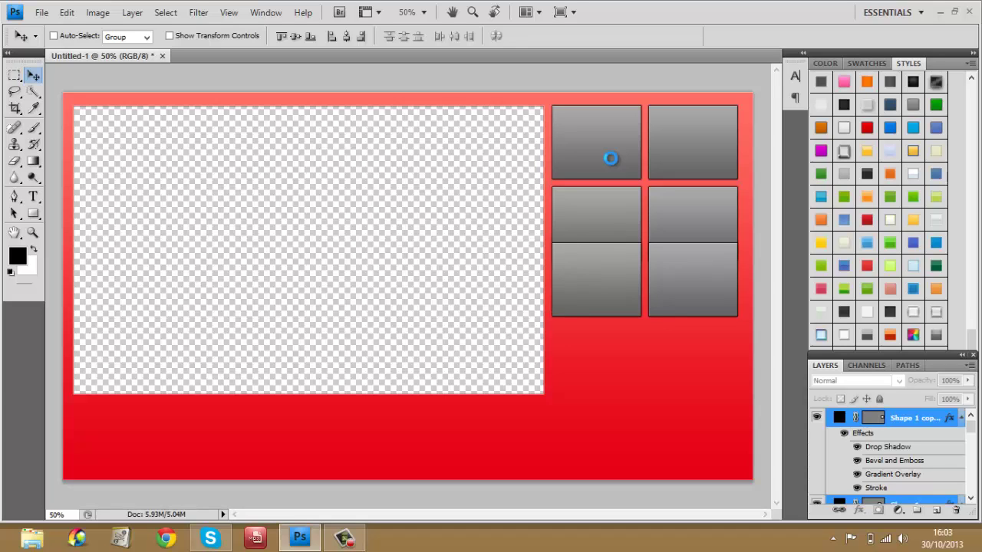
{"action": "key", "text": "Down"}
{"action": "key", "text": "Down"}
{"action": "key", "text": "Down"}
{"action": "key", "text": "Down"}
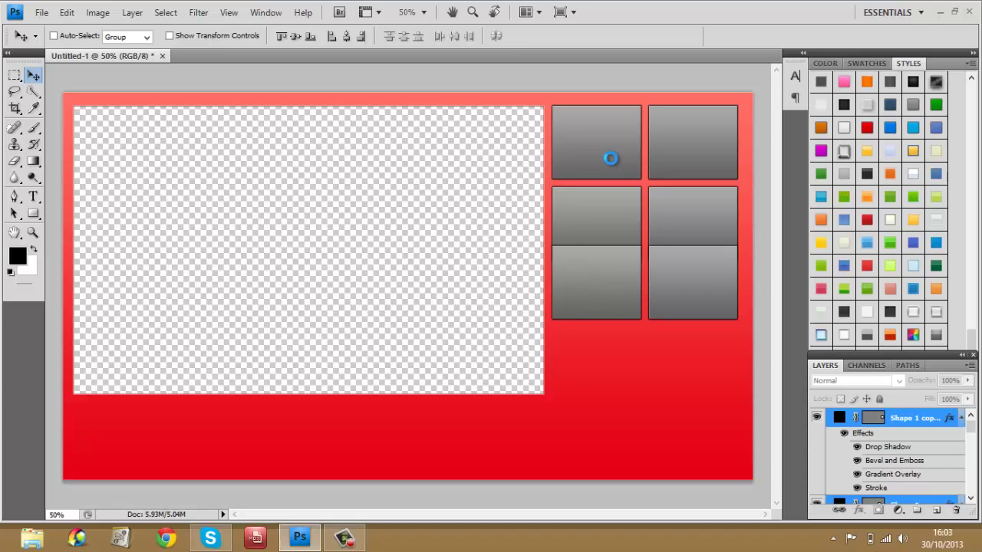
{"action": "key", "text": "Down"}
{"action": "key", "text": "Down"}
{"action": "key", "text": "Down"}
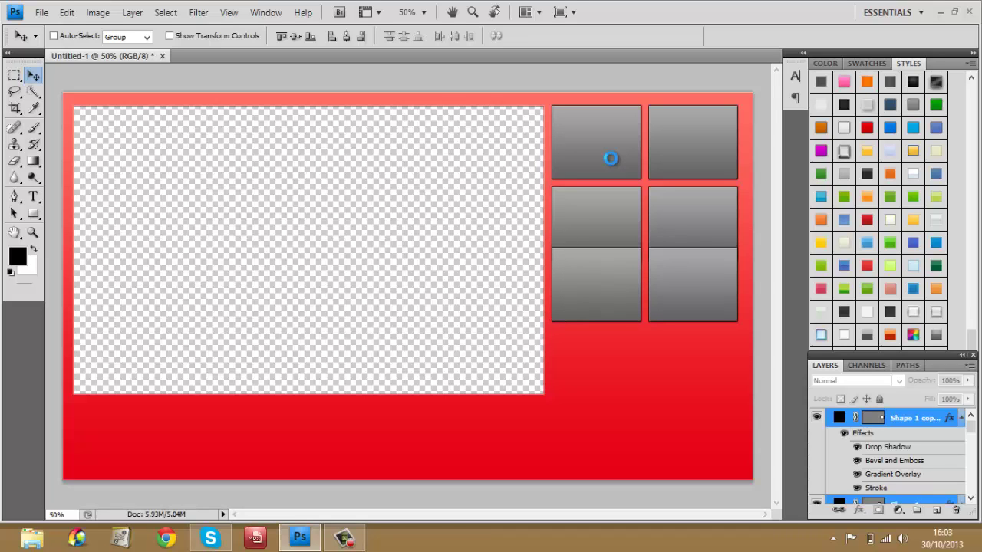
{"action": "key", "text": "Down"}
{"action": "key", "text": "Down"}
{"action": "key", "text": "Down"}
{"action": "key", "text": "Down"}
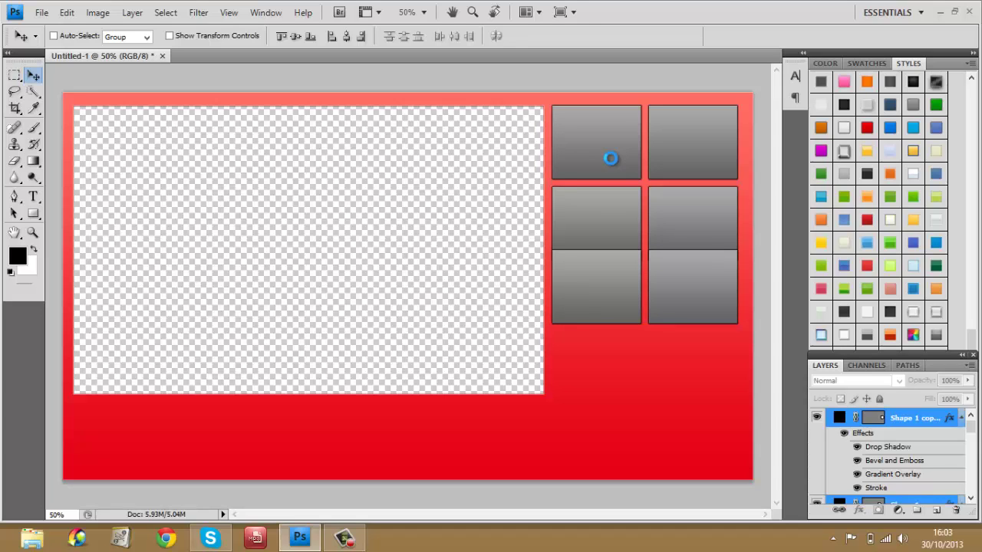
{"action": "key", "text": "Down"}
{"action": "key", "text": "Down"}
{"action": "key", "text": "Down"}
{"action": "key", "text": "Down"}
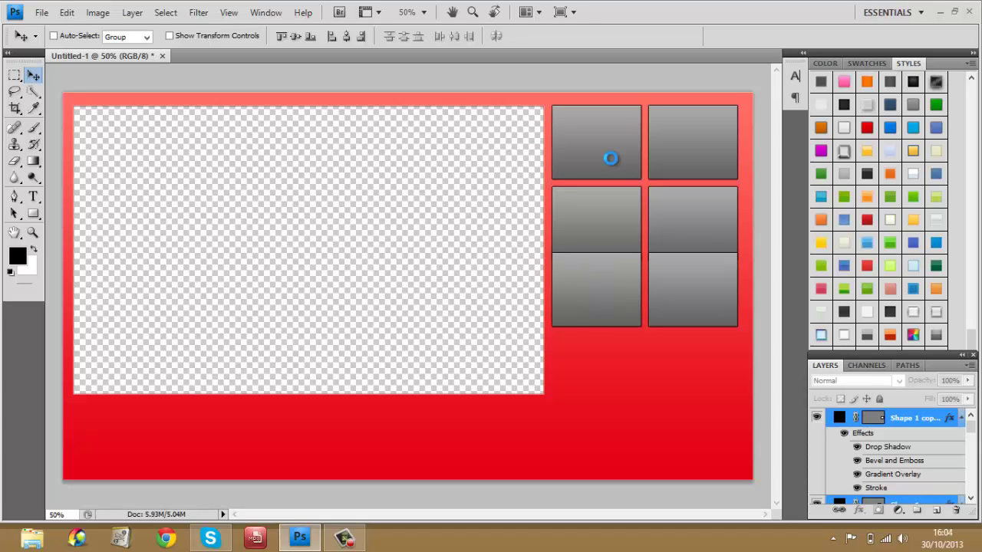
{"action": "key", "text": "Down"}
{"action": "key", "text": "Down"}
{"action": "key", "text": "Down"}
{"action": "key", "text": "Down"}
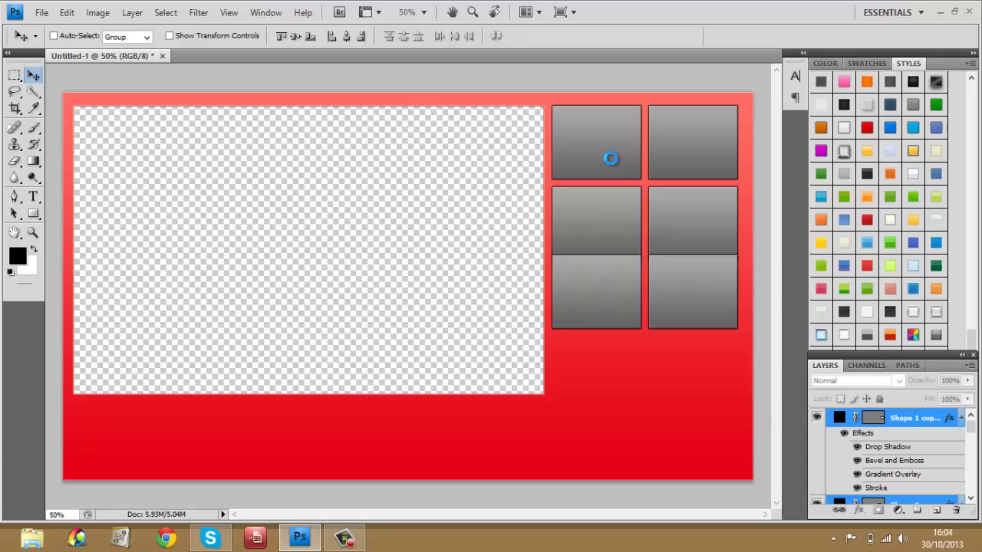
{"action": "key", "text": "Down"}
{"action": "key", "text": "Down"}
{"action": "key", "text": "Down"}
{"action": "key", "text": "Down"}
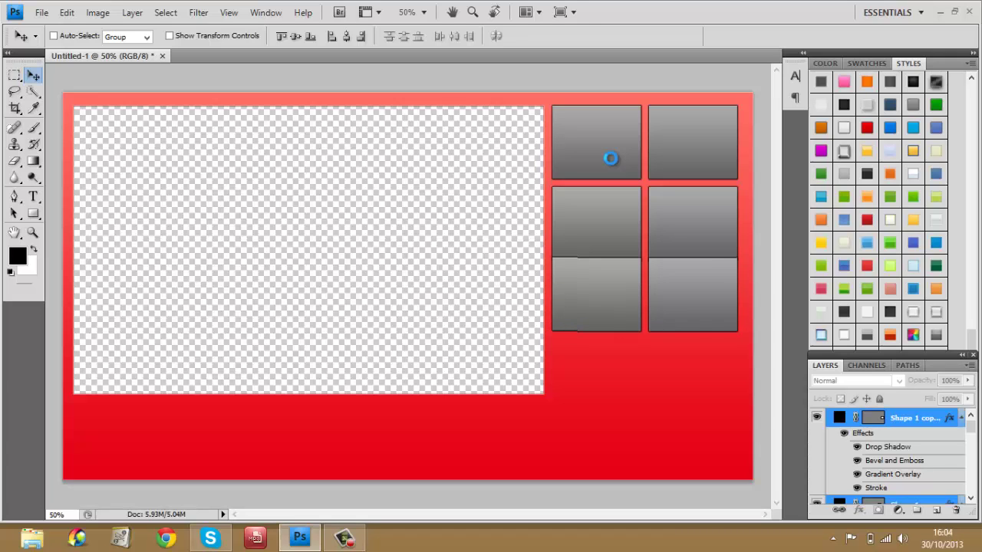
{"action": "key", "text": "Down"}
{"action": "key", "text": "Down"}
{"action": "key", "text": "Down"}
{"action": "key", "text": "Down"}
{"action": "key", "text": "Down"}
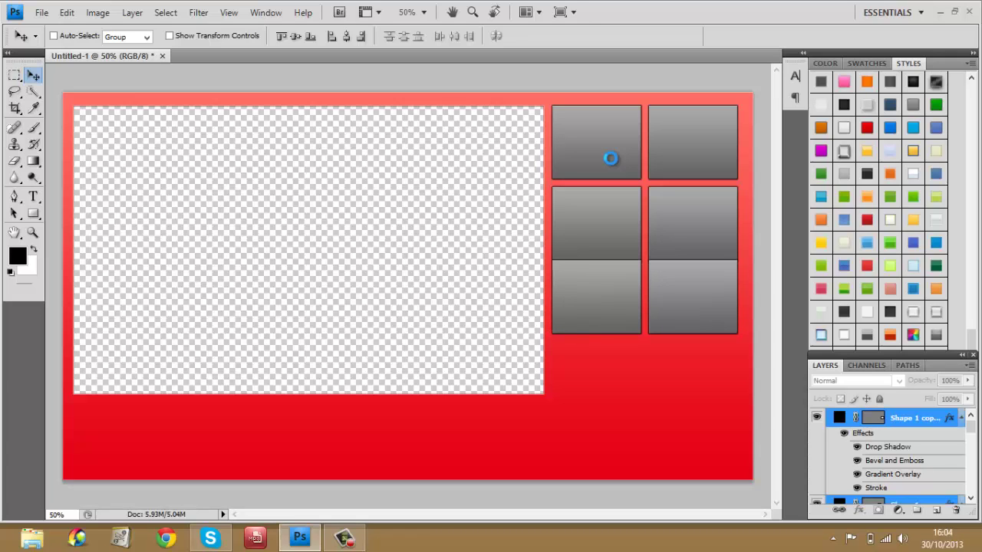
{"action": "key", "text": "Down"}
{"action": "key", "text": "Down"}
{"action": "key", "text": "Down"}
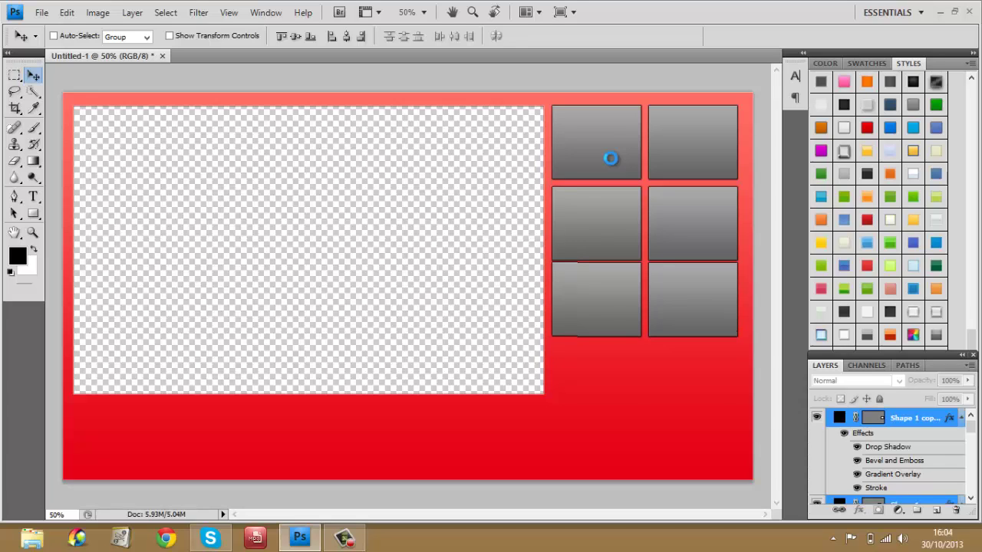
{"action": "key", "text": "Down"}
{"action": "key", "text": "Up"}
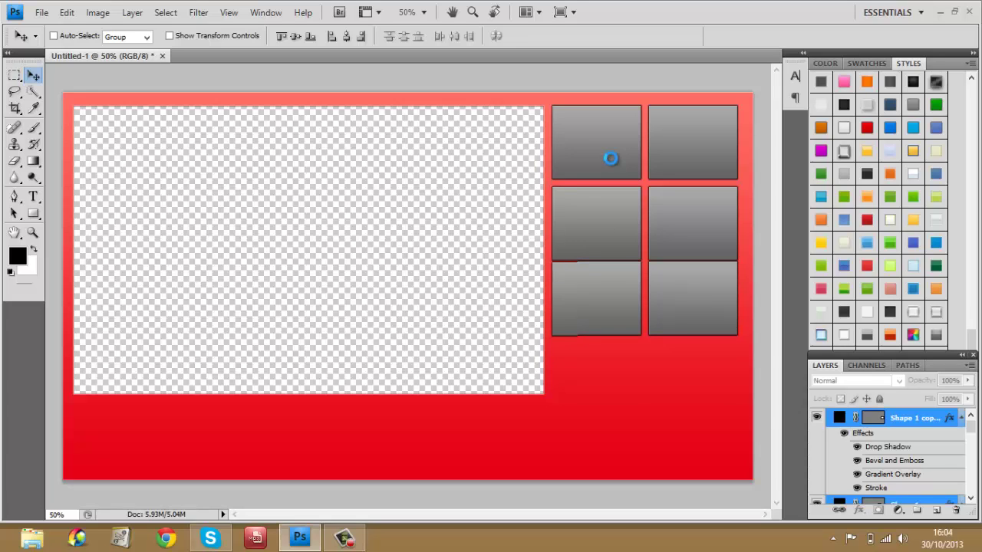
{"action": "key", "text": "Up"}
{"action": "key", "text": "Down"}
{"action": "key", "text": "Down"}
{"action": "key", "text": "Down"}
{"action": "key", "text": "Down"}
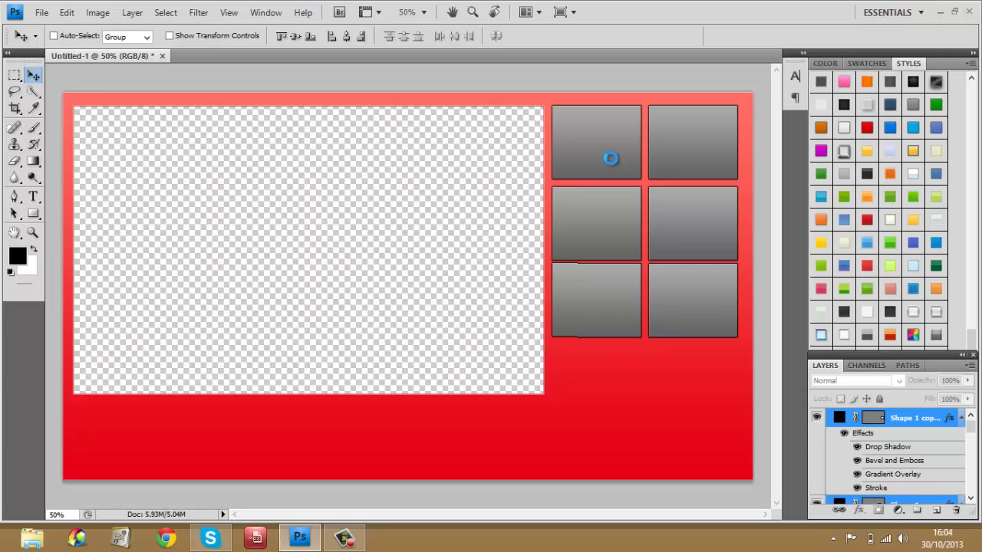
{"action": "key", "text": "Down"}
{"action": "key", "text": "Down"}
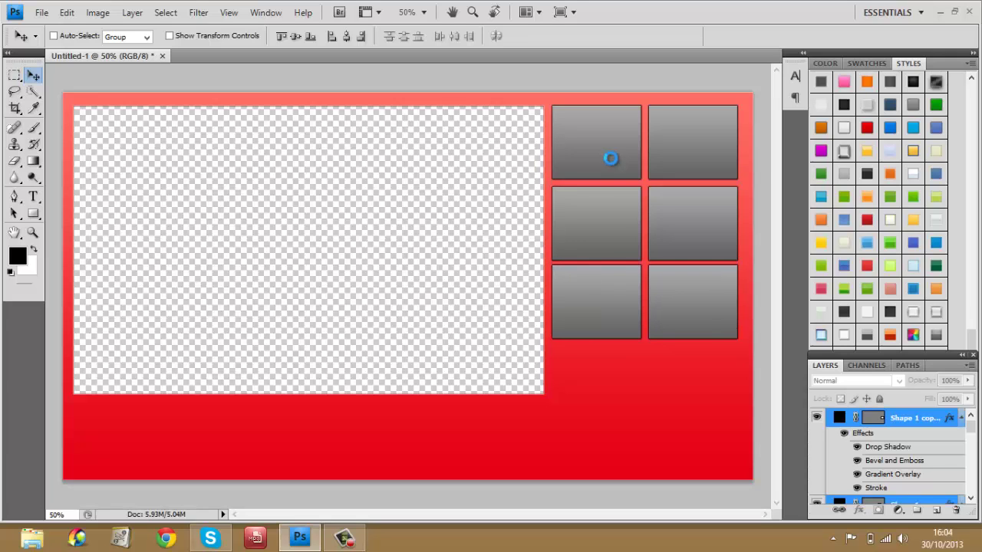
{"action": "key", "text": "Down"}
{"action": "key", "text": "Down"}
{"action": "key", "text": "Down"}
{"action": "key", "text": "Down"}
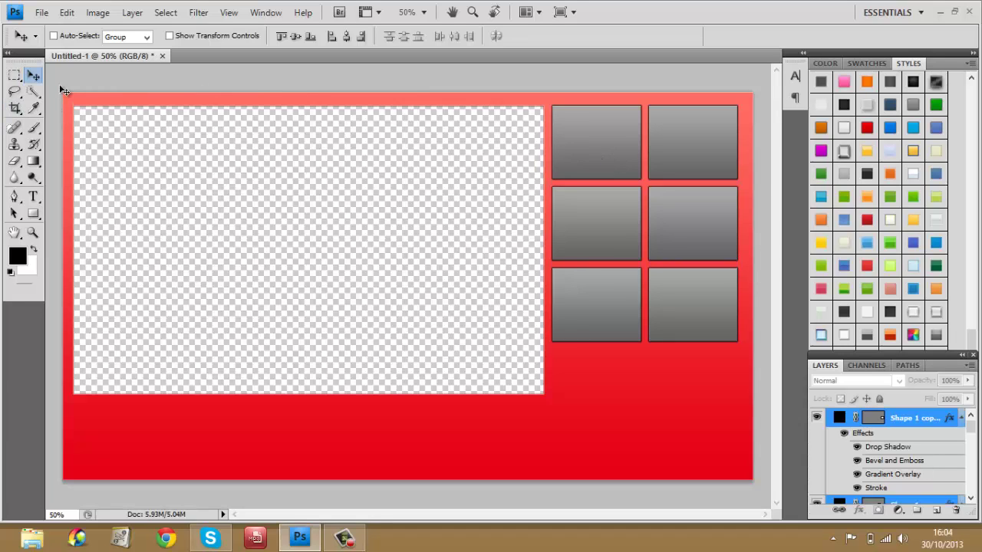
Marquee the right panel and try horizontal centring, then undo it and deselect
{"action": "left_click", "coordinate": [17, 75]}
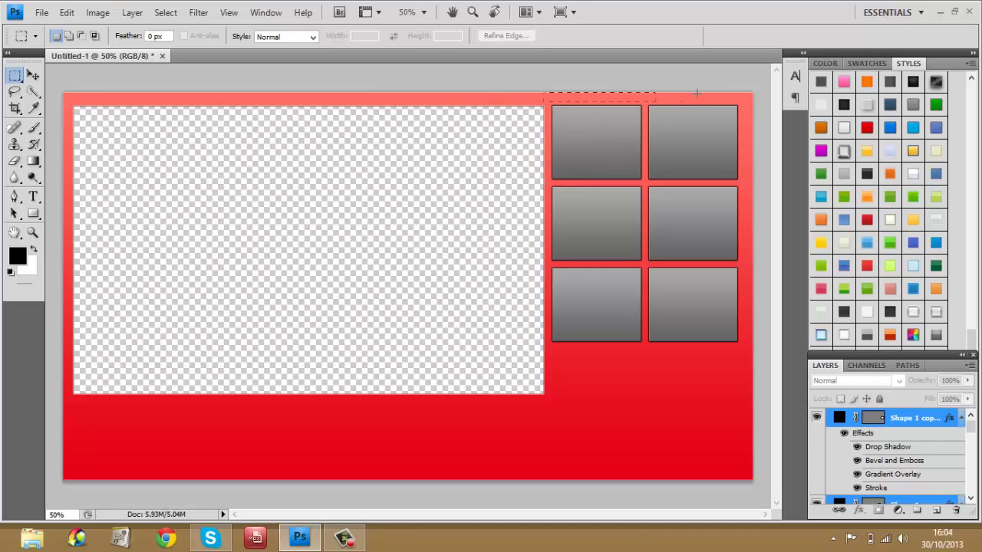
{"action": "left_click_drag", "start_coordinate": [547, 101], "coordinate": [751, 389]}
{"action": "key", "text": "v"}
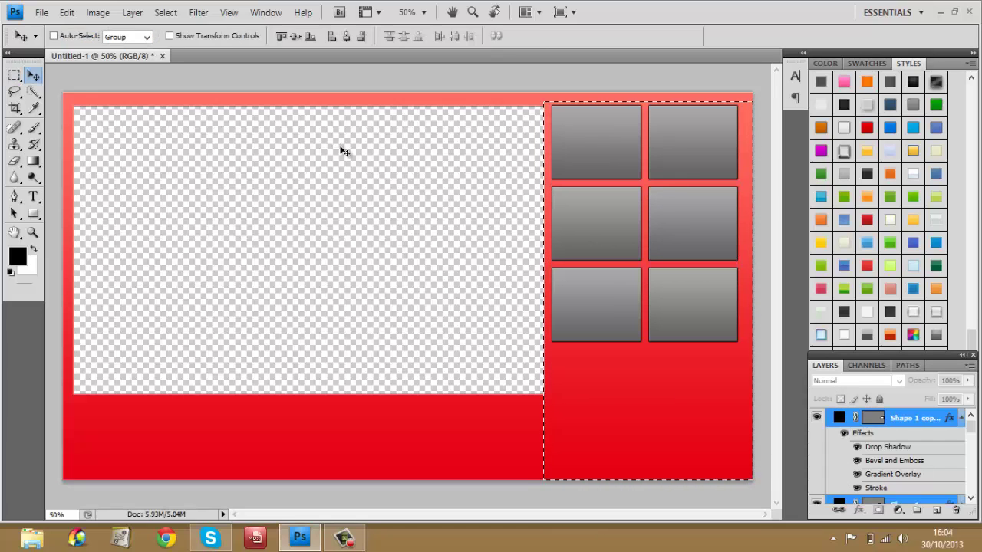
{"action": "left_click", "coordinate": [347, 36]}
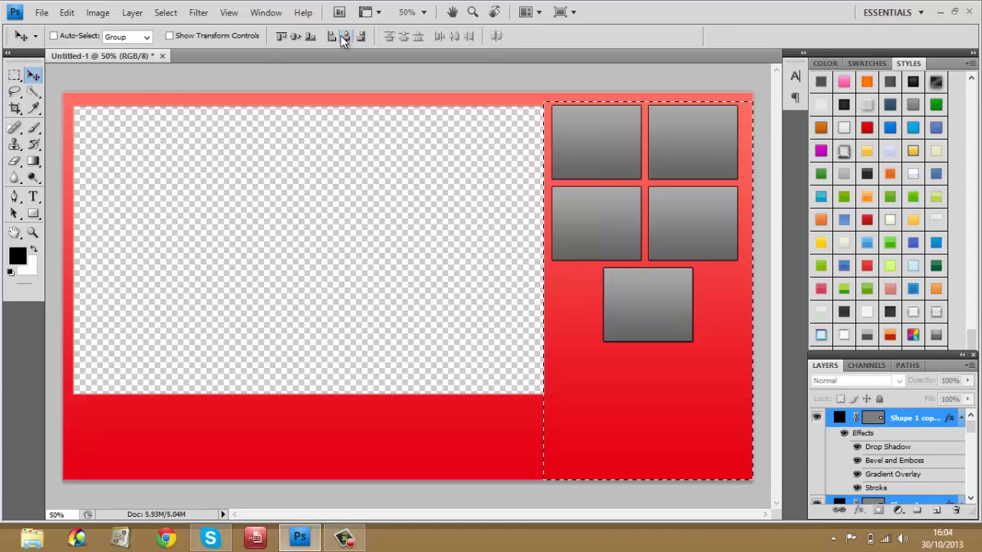
{"action": "left_click", "coordinate": [67, 13]}
{"action": "left_click", "coordinate": [76, 23]}
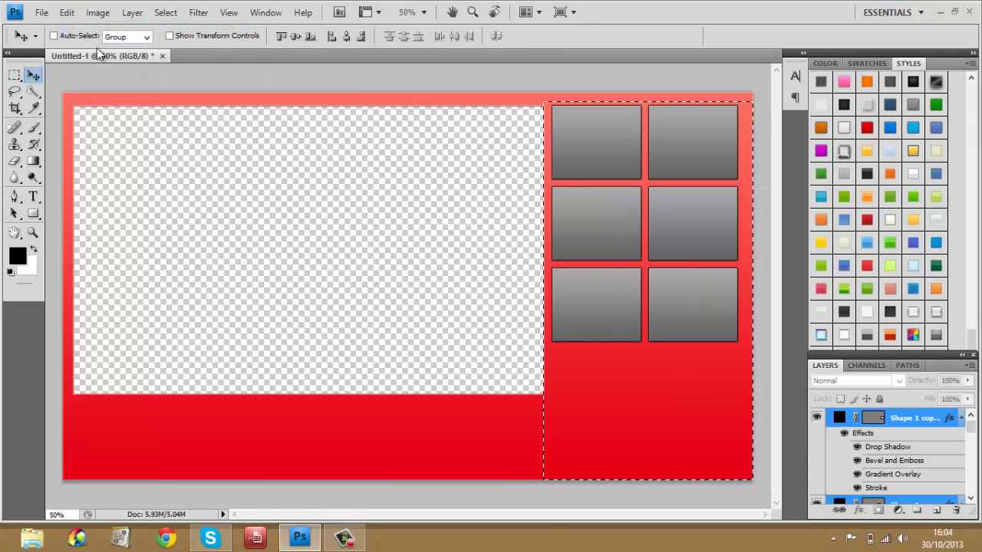
{"action": "key", "text": "ctrl+d"}
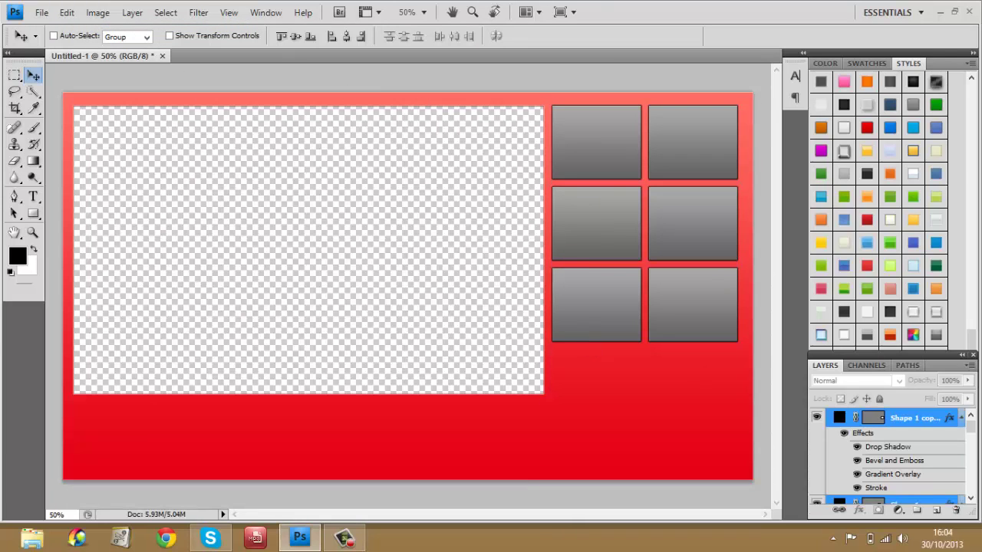
Select layers Shape 1 copy 3 through Shape 1 together in the Layers panel
{"action": "left_click_drag", "start_coordinate": [971, 423], "coordinate": [979, 447]}
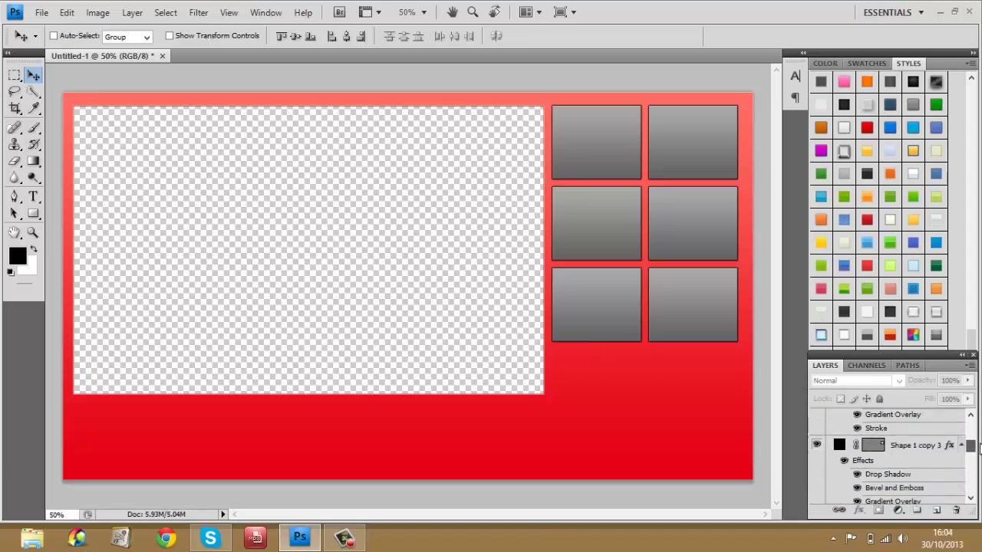
{"action": "left_click", "coordinate": [932, 436]}
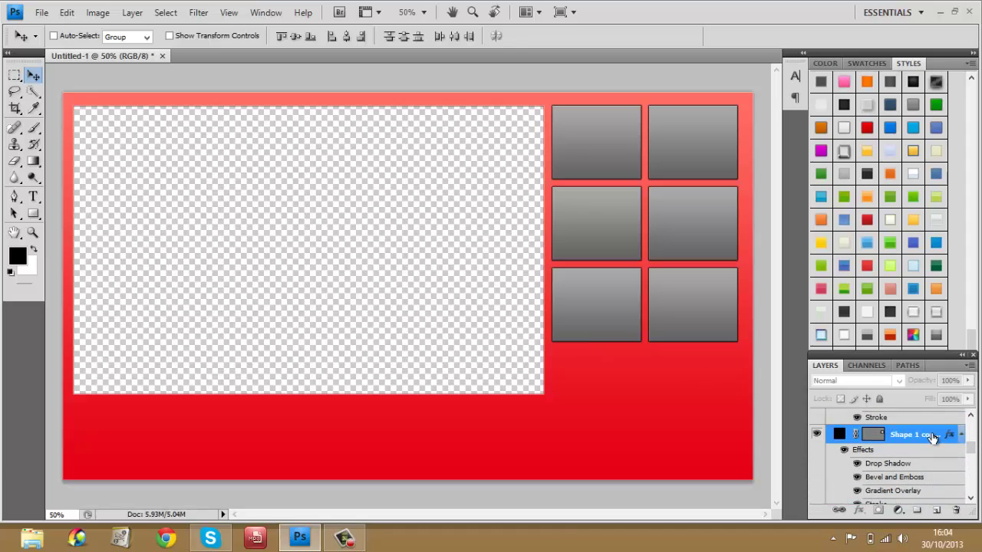
{"action": "scroll", "coordinate": [969, 454], "scroll_direction": "down", "scroll_amount": 3}
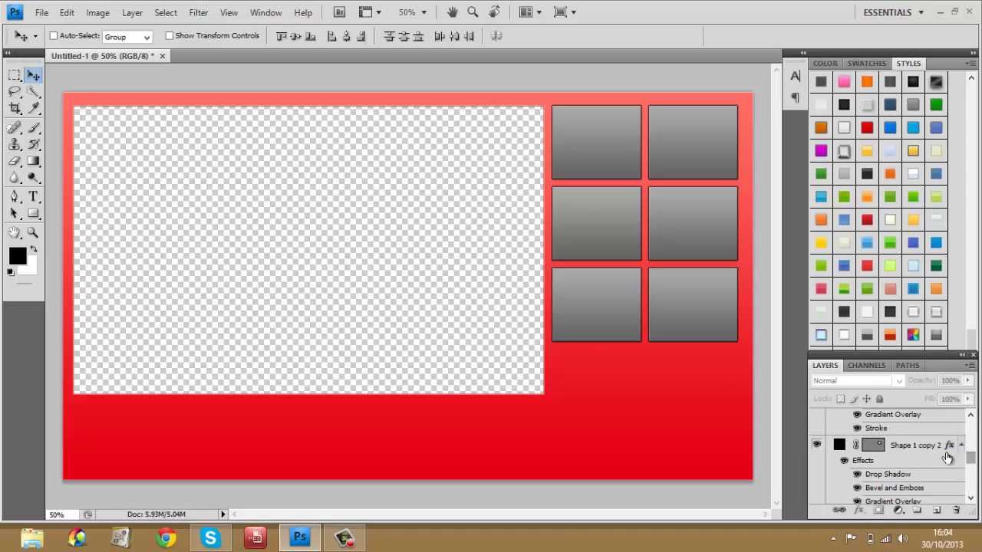
{"action": "left_click", "coordinate": [929, 447]}
{"action": "left_click_drag", "start_coordinate": [971, 457], "coordinate": [972, 482]}
{"action": "left_click", "coordinate": [936, 463]}
{"action": "left_click", "coordinate": [927, 463]}
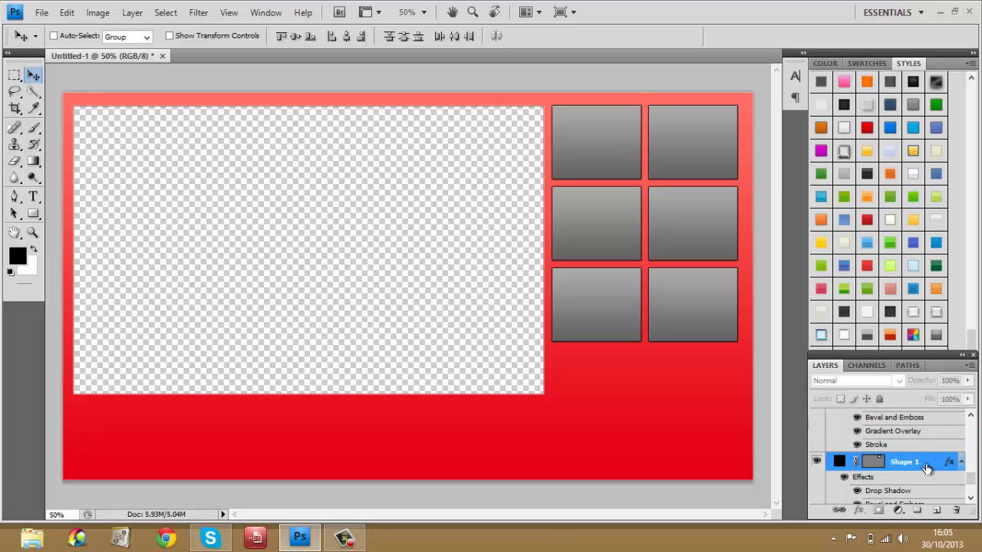
Group the six squares as Group 1 and align it horizontally centred in a right-panel marquee
{"action": "key", "text": "ctrl+g"}
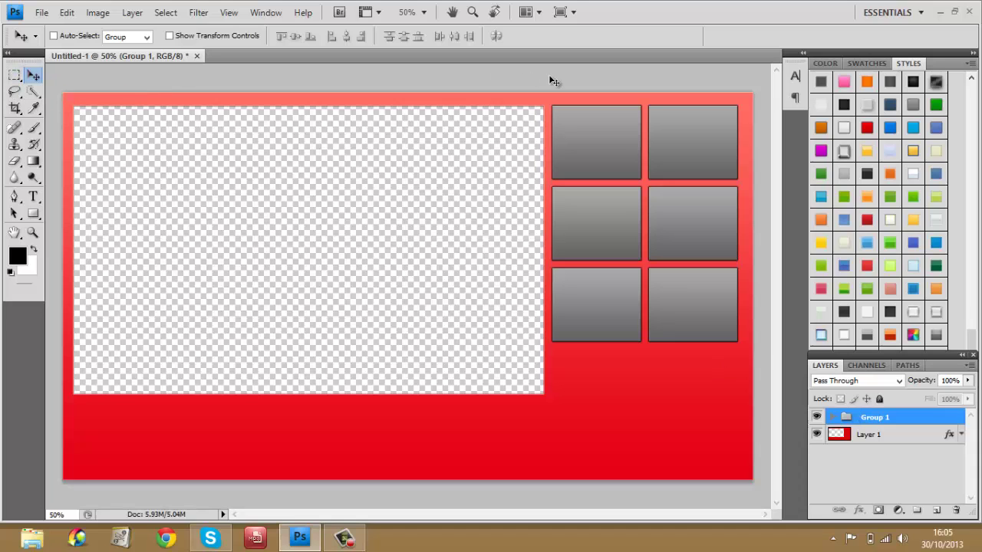
{"action": "left_click", "coordinate": [15, 74]}
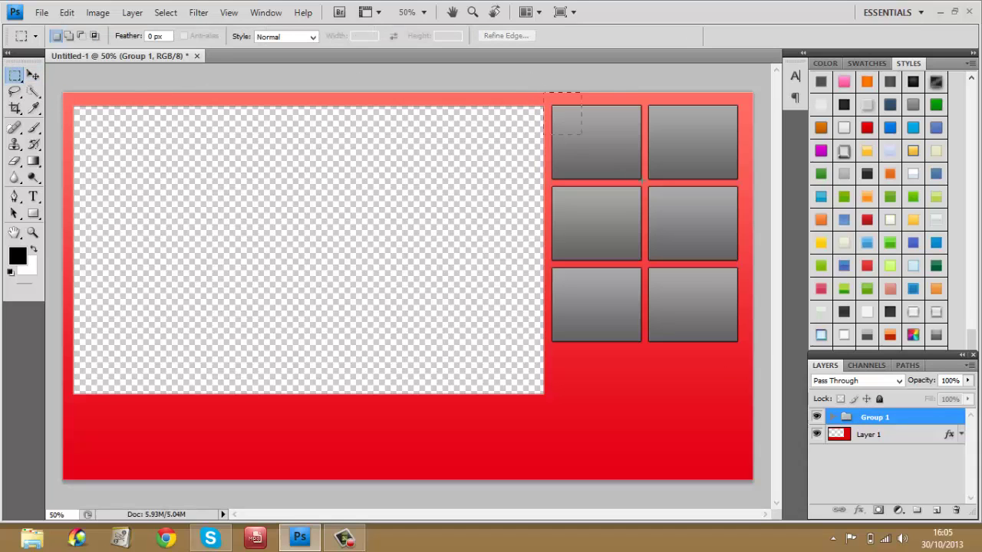
{"action": "left_click_drag", "start_coordinate": [580, 135], "coordinate": [807, 485]}
{"action": "key", "text": "v"}
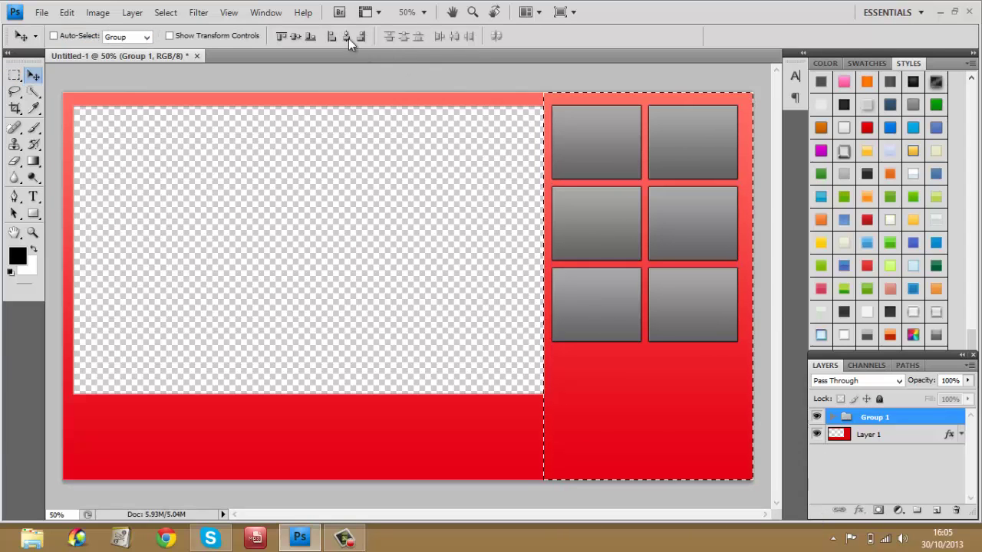
{"action": "left_click", "coordinate": [349, 35]}
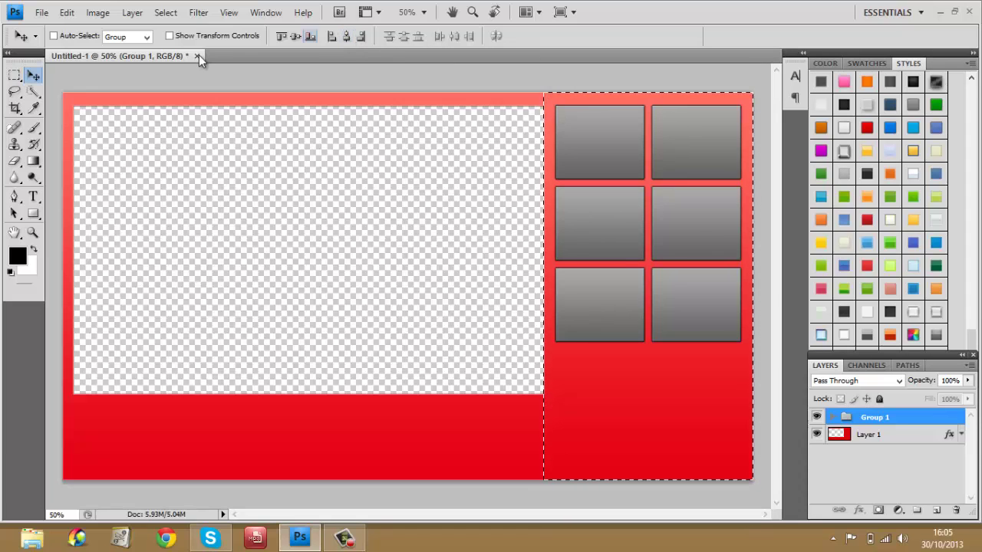
{"action": "left_click", "coordinate": [16, 78]}
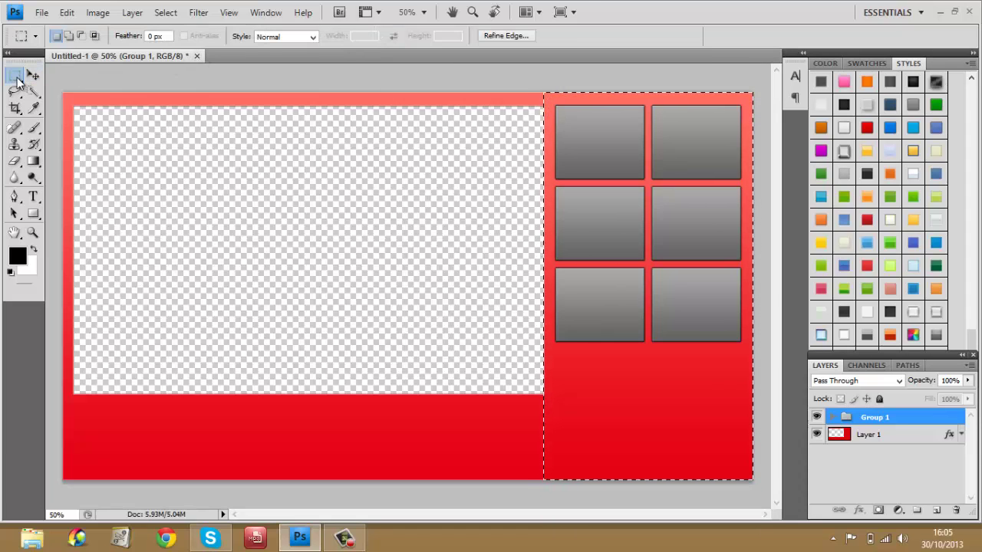
{"action": "key", "text": "ctrl+d"}
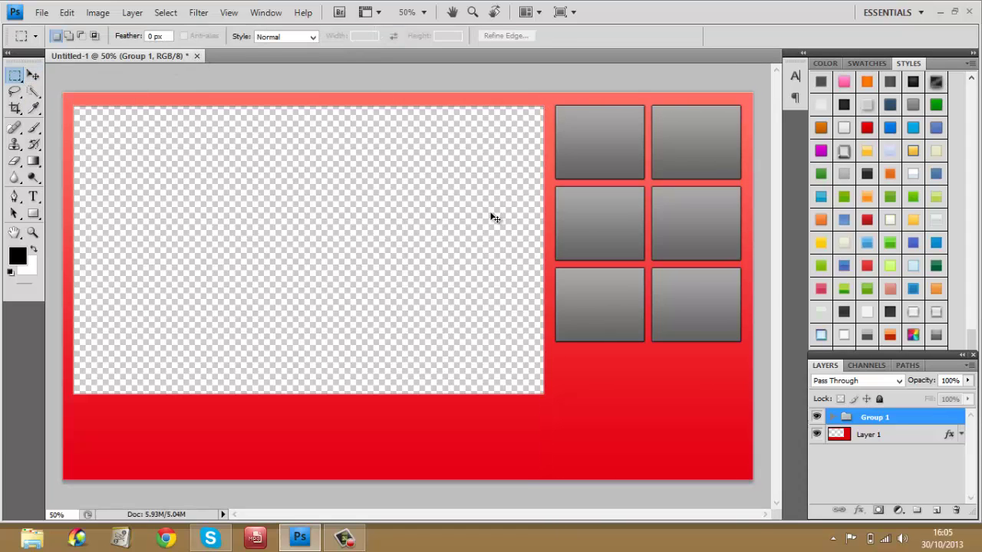
Free-transform Group 1, dragging its bottom handle down to about 121.3% height
{"action": "key", "text": "ctrl+t"}
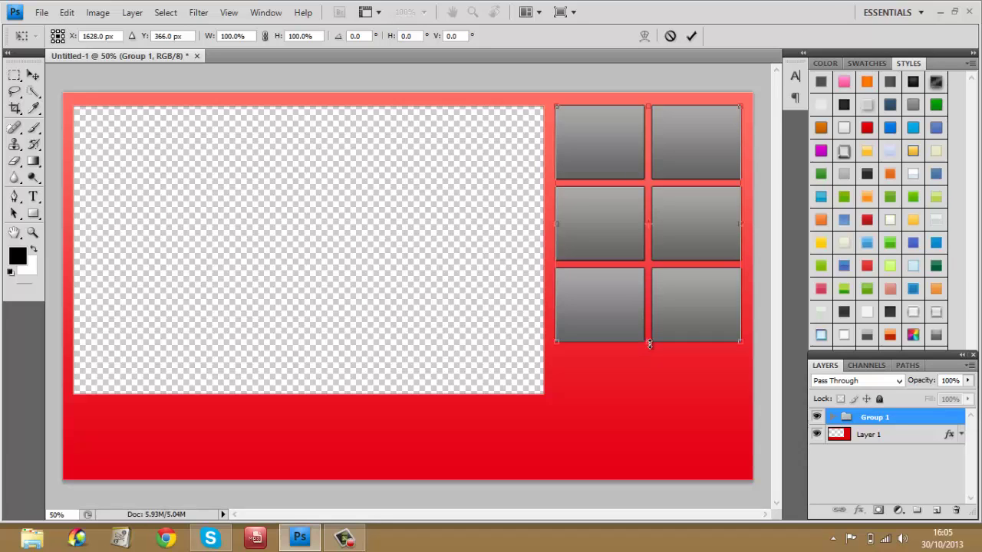
{"action": "left_click_drag", "start_coordinate": [648, 343], "coordinate": [648, 393]}
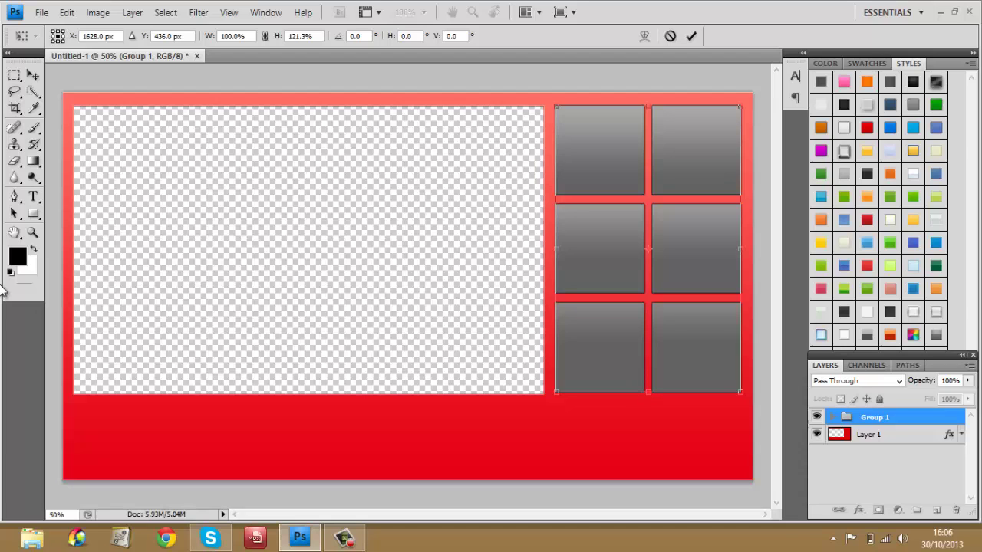
Apply the pending resize so the six grey tiles fill the height beside the video area
{"action": "left_click", "coordinate": [13, 74]}
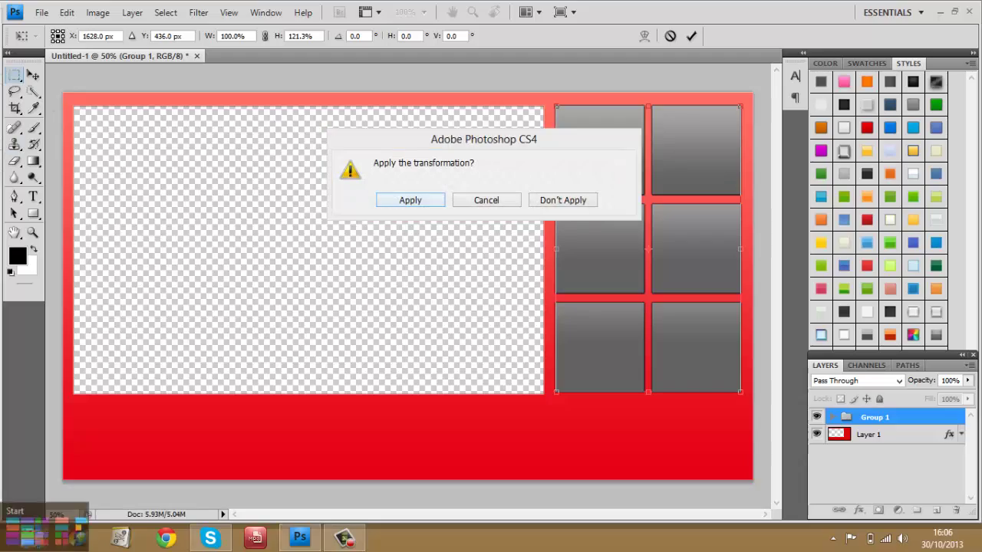
{"action": "left_click", "coordinate": [4, 547]}
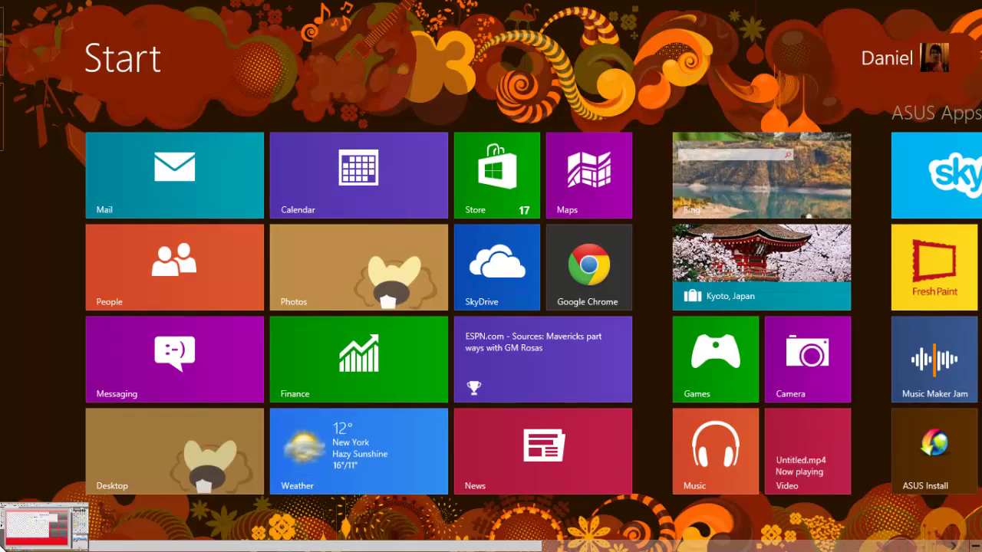
{"action": "left_click", "coordinate": [4, 541]}
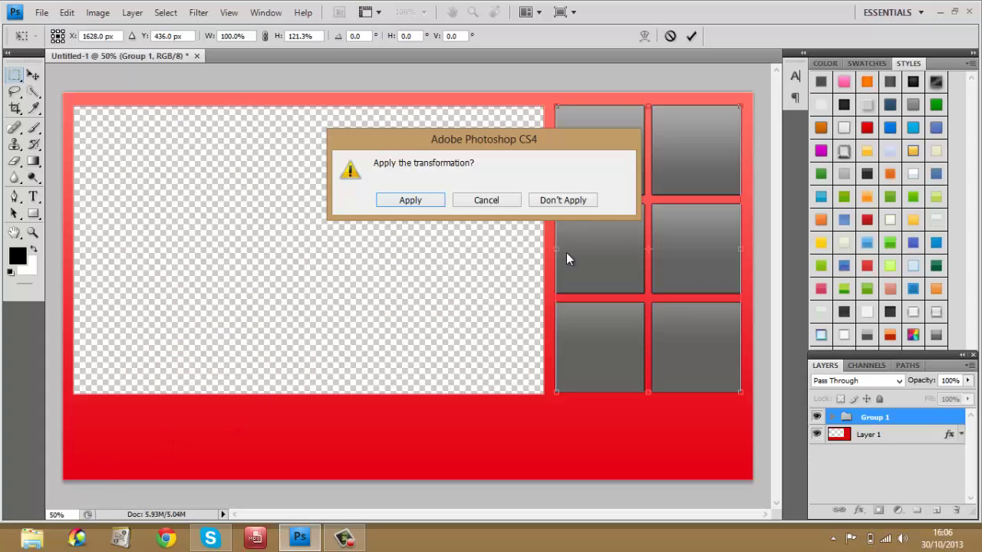
{"action": "left_click", "coordinate": [414, 200]}
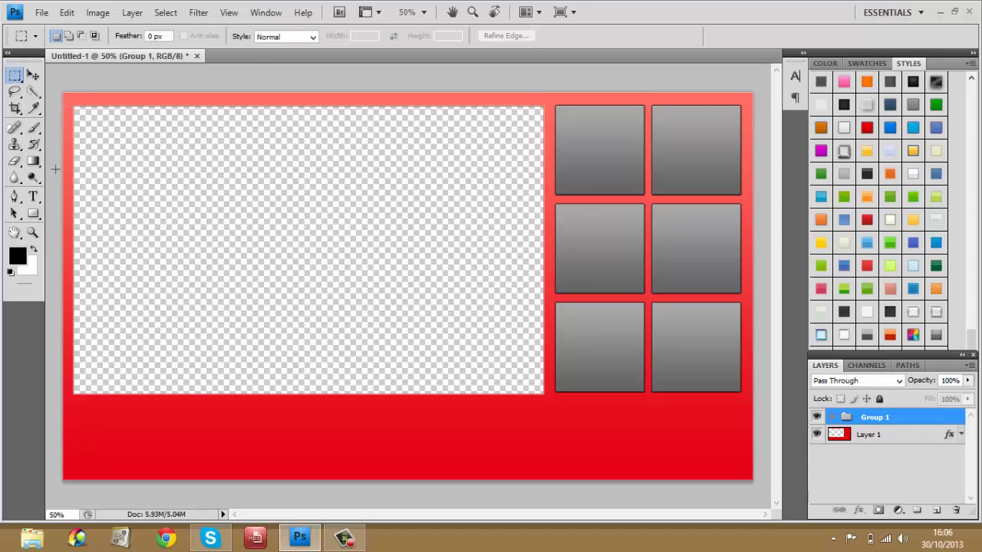
{"action": "left_click", "coordinate": [33, 177]}
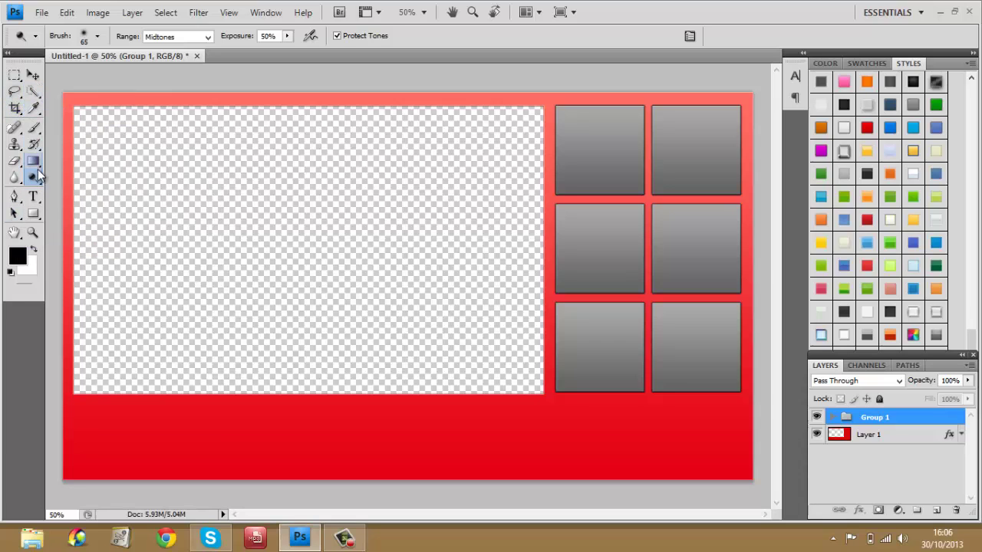
{"action": "left_click", "coordinate": [33, 232]}
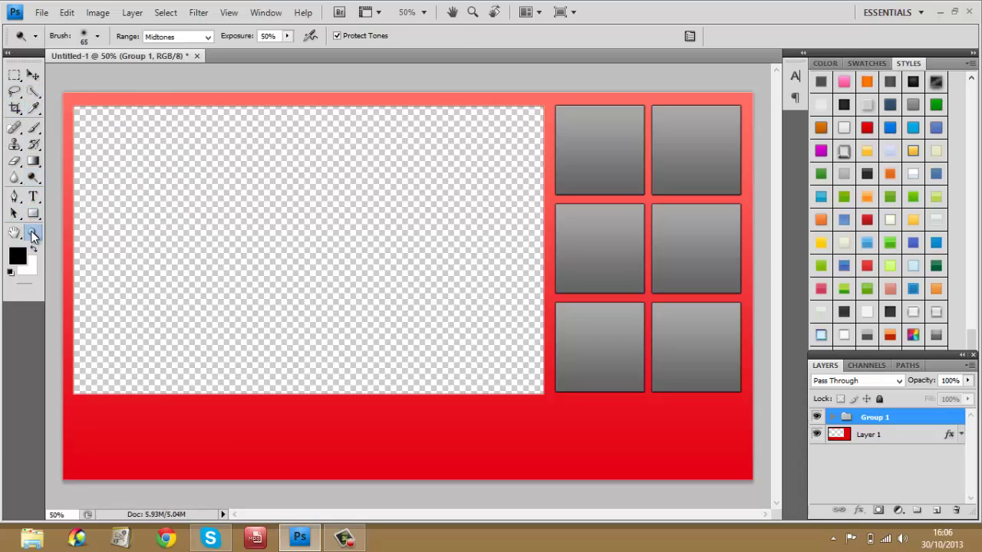
Stretch the tile group to about 100.8% height so its bottom meets the video area
{"action": "left_click", "coordinate": [552, 394]}
{"action": "left_click", "coordinate": [553, 394]}
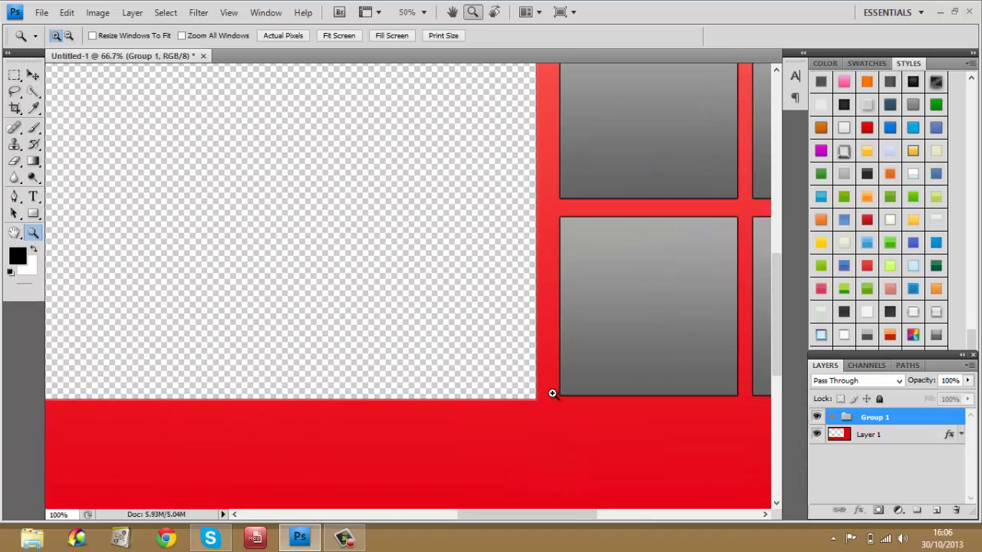
{"action": "left_click", "coordinate": [553, 393]}
{"action": "left_click", "coordinate": [553, 394]}
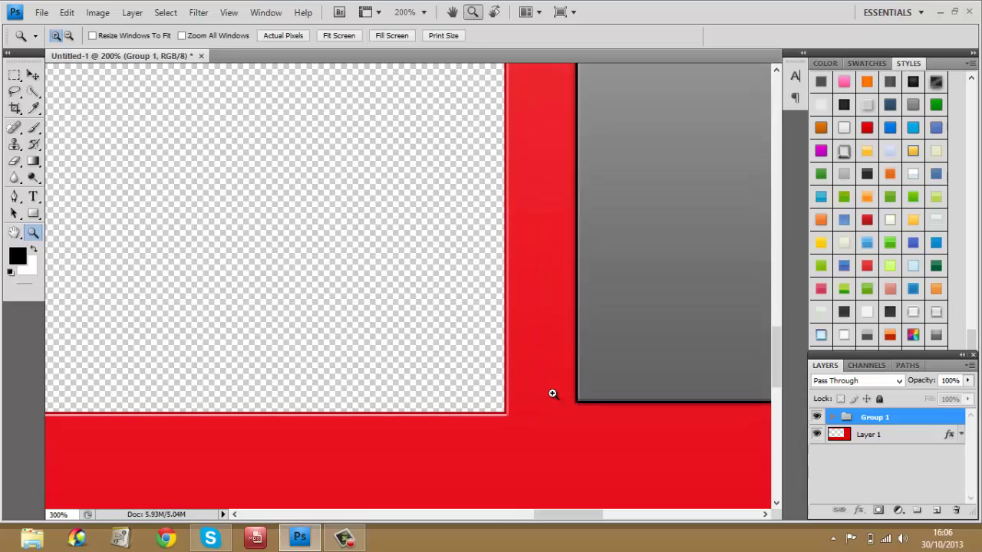
{"action": "key", "text": "ctrl+t"}
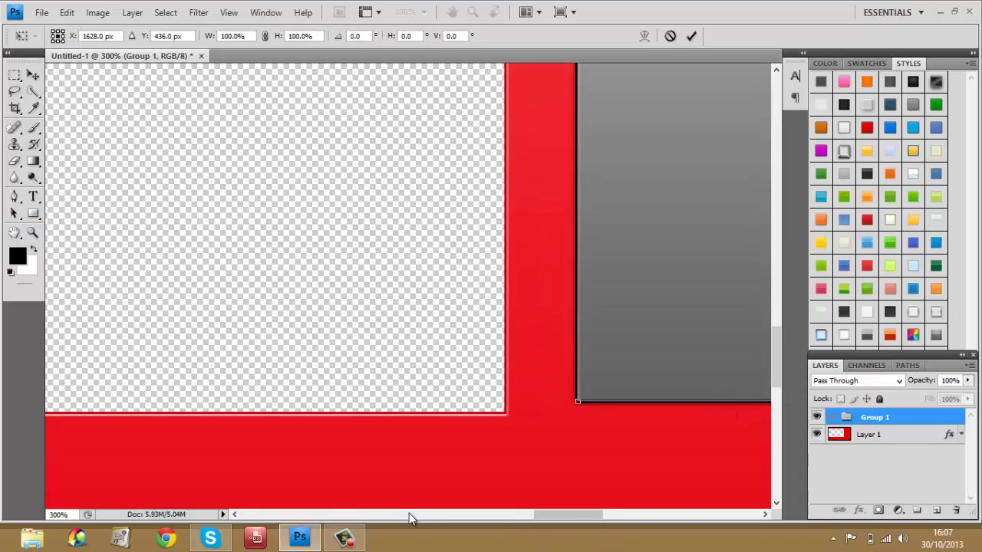
{"action": "left_click_drag", "start_coordinate": [573, 515], "coordinate": [618, 517]}
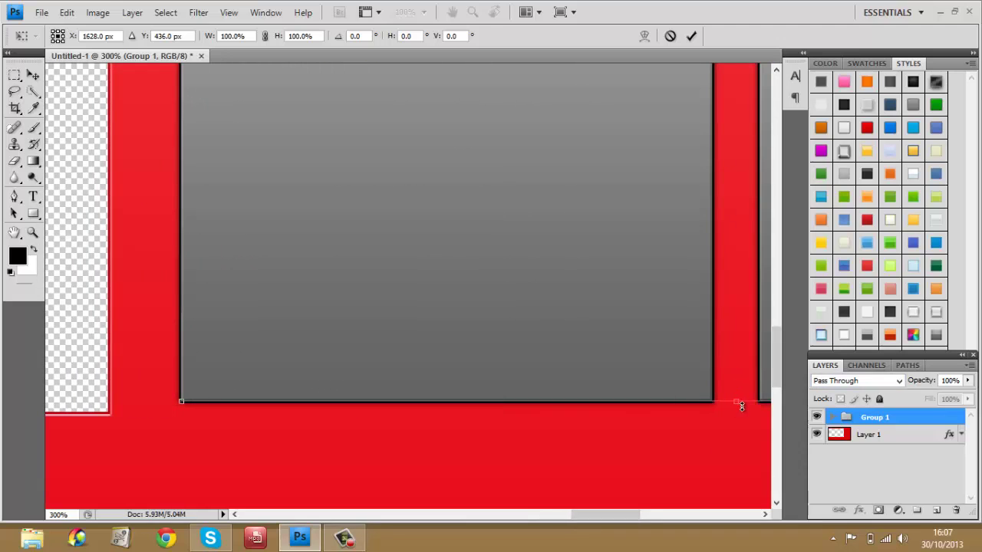
{"action": "left_click_drag", "start_coordinate": [737, 401], "coordinate": [743, 416]}
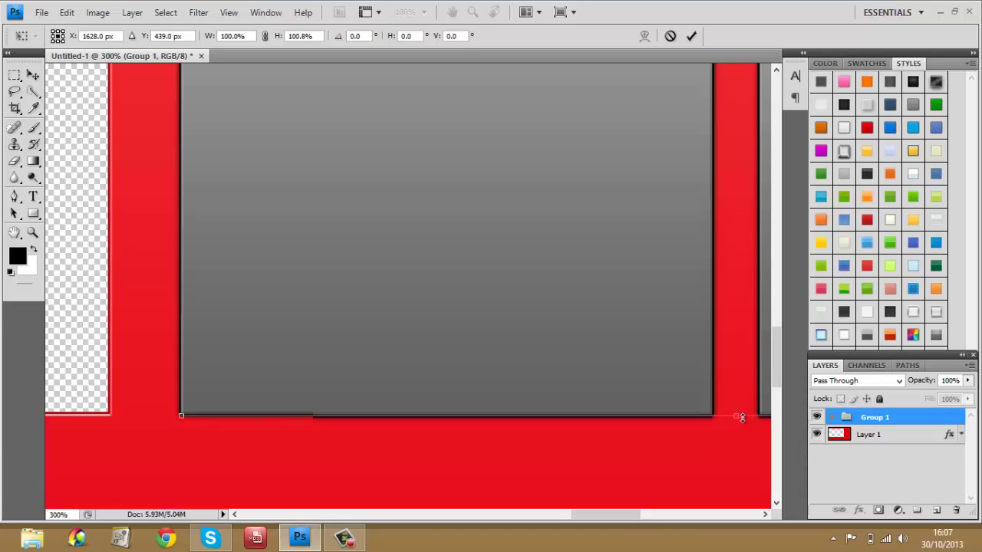
{"action": "left_click_drag", "start_coordinate": [742, 417], "coordinate": [741, 414]}
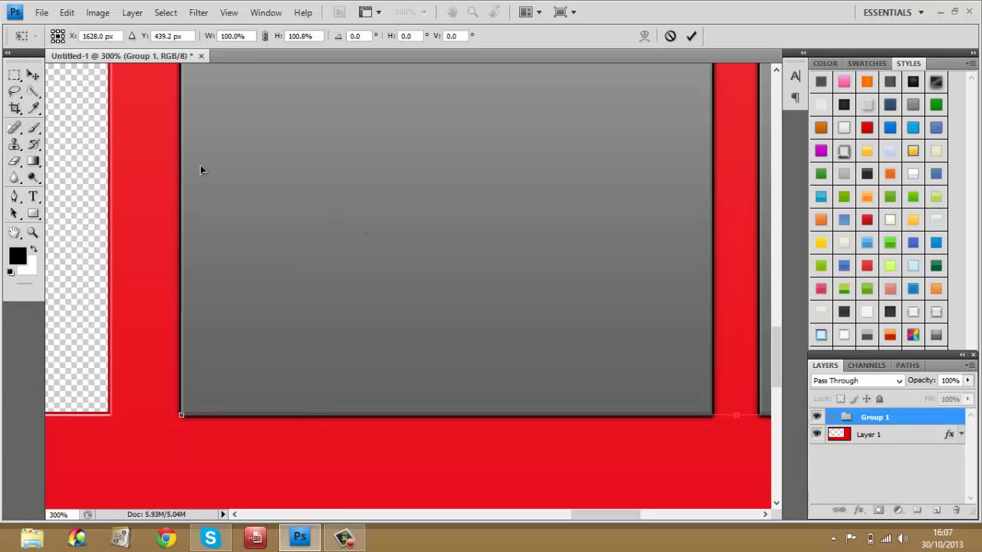
{"action": "left_click", "coordinate": [13, 80]}
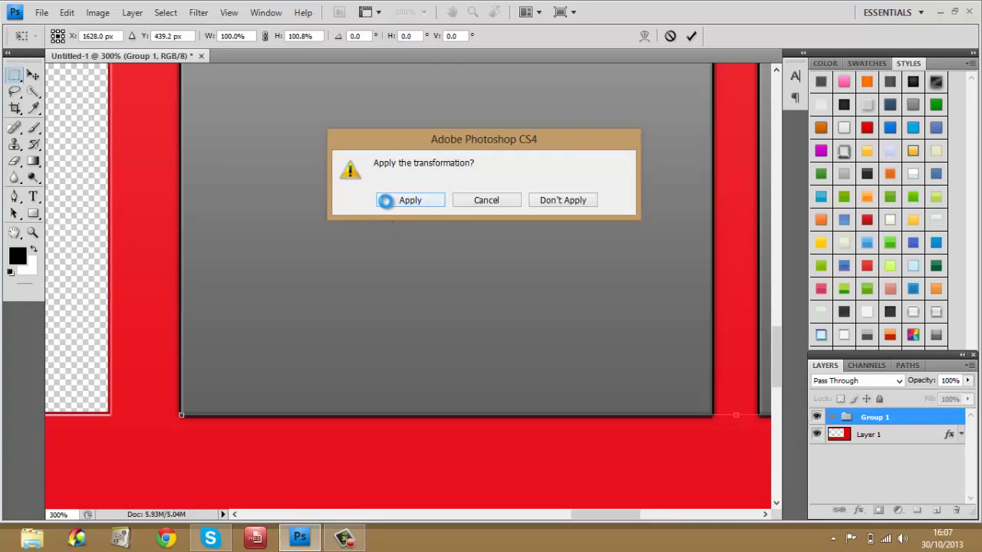
{"action": "left_click", "coordinate": [385, 200]}
{"action": "left_click", "coordinate": [15, 234]}
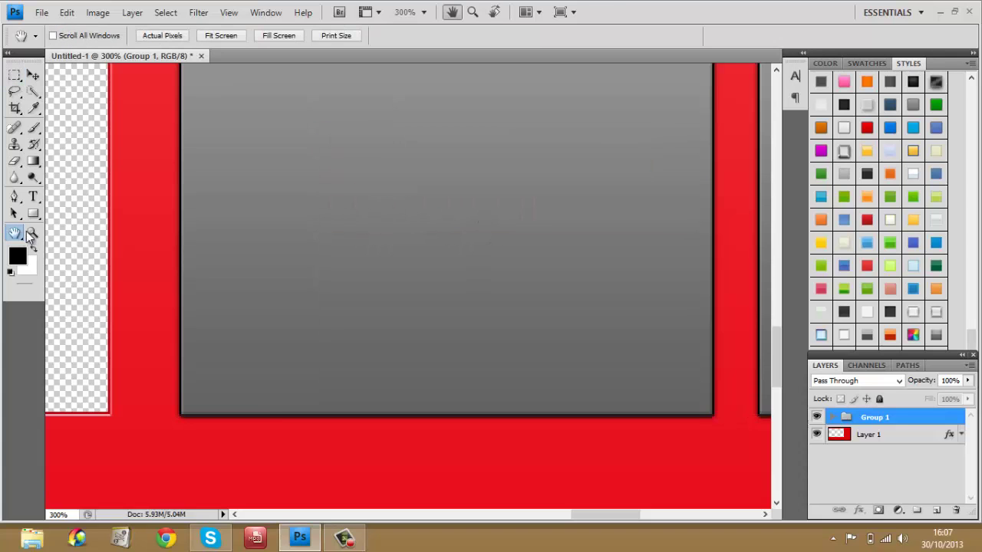
Pan and scroll around the magnified canvas to inspect the tile edges
{"action": "left_click_drag", "start_coordinate": [147, 175], "coordinate": [178, 432]}
{"action": "scroll", "coordinate": [195, 215], "scroll_direction": "down", "scroll_amount": 5}
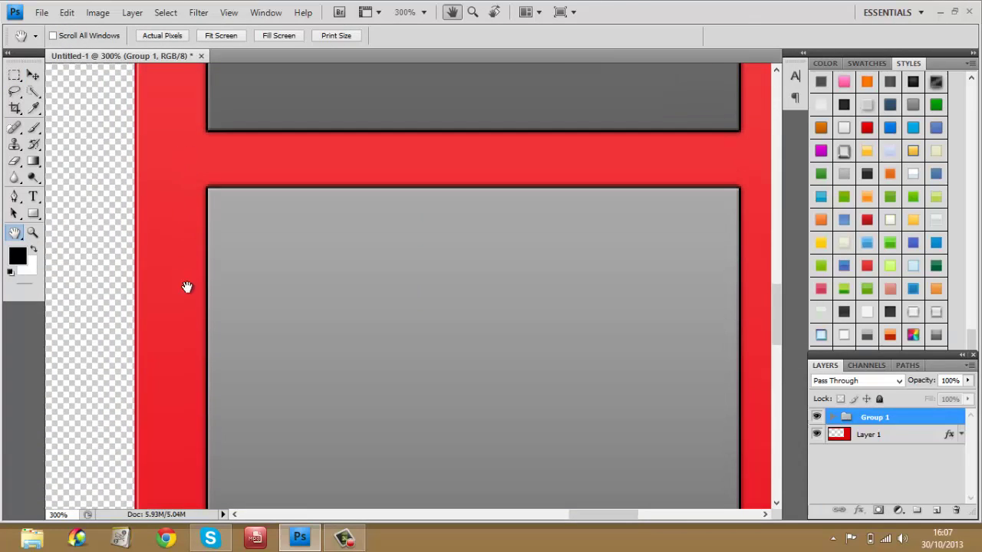
{"action": "scroll", "coordinate": [187, 289], "scroll_direction": "up", "scroll_amount": 3}
{"action": "scroll", "coordinate": [171, 215], "scroll_direction": "up", "scroll_amount": 1}
{"action": "scroll", "coordinate": [173, 274], "scroll_direction": "up", "scroll_amount": 3}
{"action": "scroll", "coordinate": [180, 396], "scroll_direction": "up", "scroll_amount": 2}
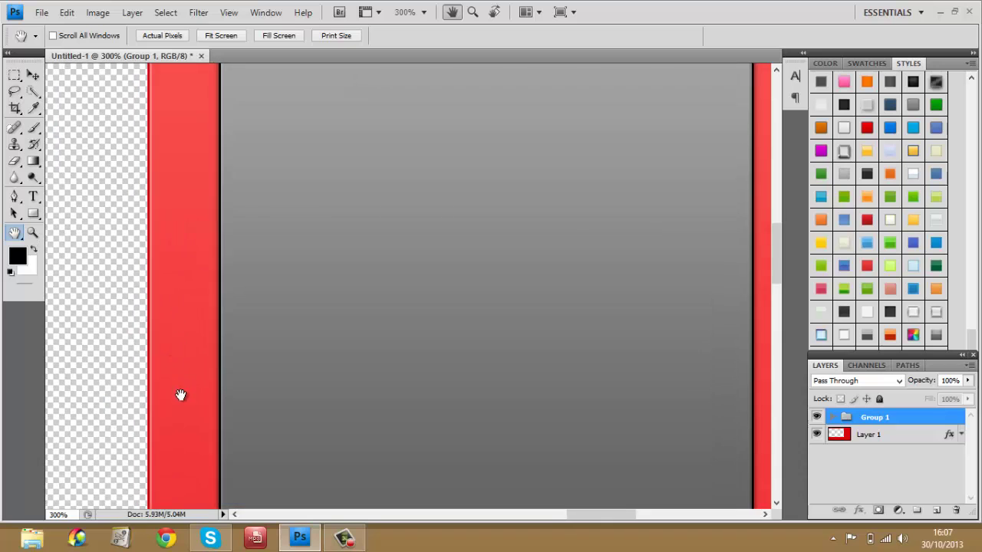
{"action": "scroll", "coordinate": [183, 292], "scroll_direction": "down", "scroll_amount": 15}
{"action": "scroll", "coordinate": [186, 192], "scroll_direction": "up", "scroll_amount": 1}
{"action": "scroll", "coordinate": [185, 235], "scroll_direction": "up", "scroll_amount": 3}
{"action": "scroll", "coordinate": [184, 281], "scroll_direction": "up", "scroll_amount": 2}
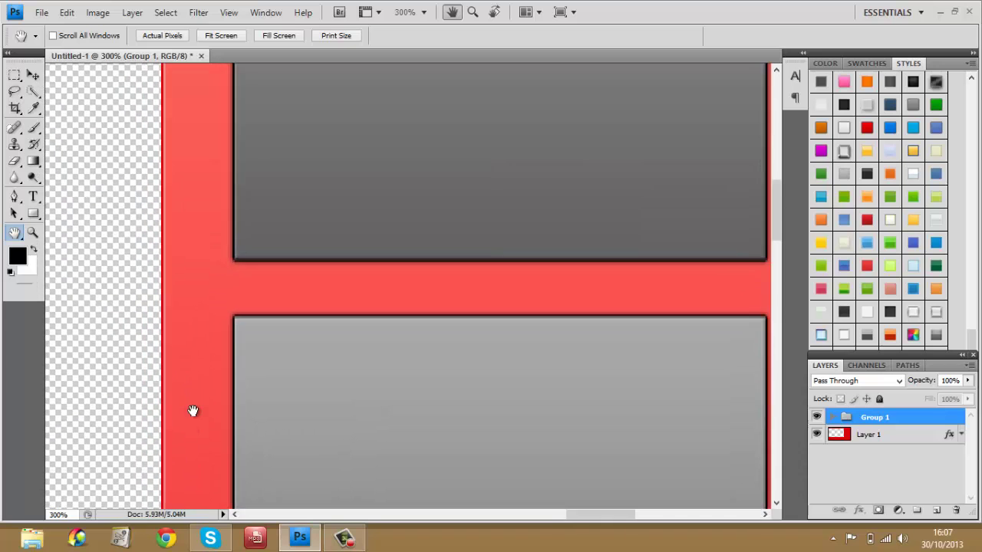
{"action": "scroll", "coordinate": [192, 409], "scroll_direction": "up", "scroll_amount": 3}
{"action": "scroll", "coordinate": [189, 192], "scroll_direction": "up", "scroll_amount": 4}
{"action": "scroll", "coordinate": [180, 345], "scroll_direction": "down", "scroll_amount": 2}
{"action": "scroll", "coordinate": [180, 383], "scroll_direction": "up", "scroll_amount": 2}
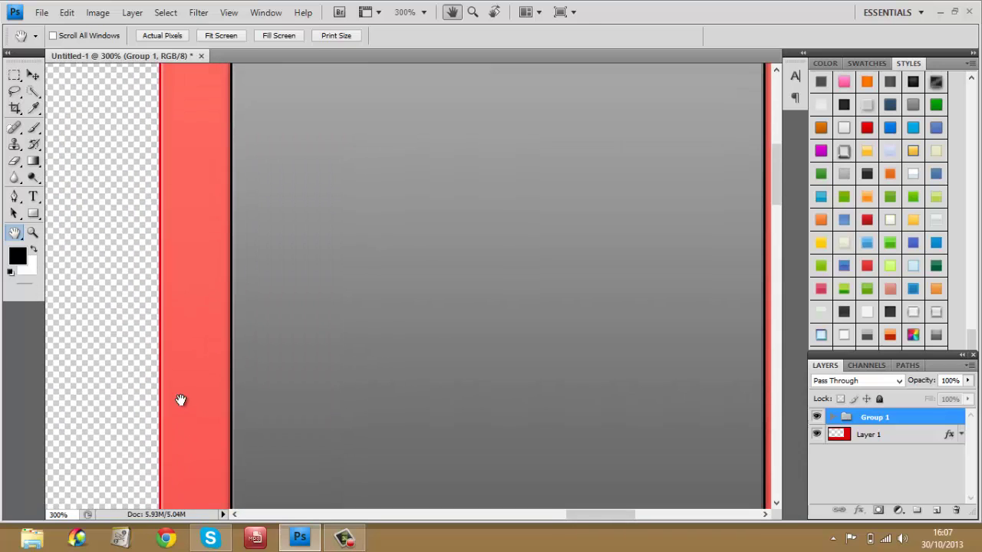
{"action": "scroll", "coordinate": [180, 269], "scroll_direction": "down", "scroll_amount": 8}
{"action": "scroll", "coordinate": [179, 345], "scroll_direction": "up", "scroll_amount": 2}
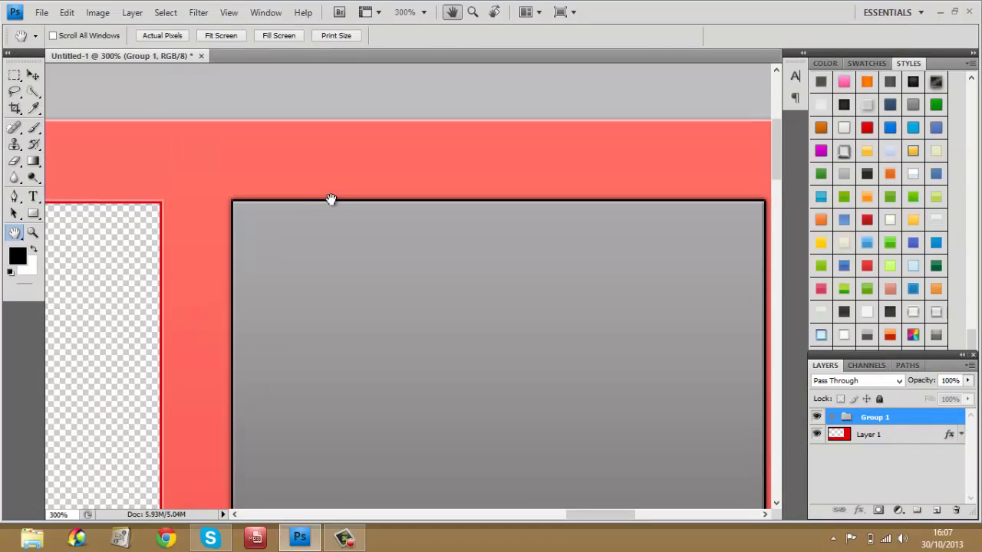
Fit the whole template on screen, with Resize Windows To Fit turned off
{"action": "key", "text": "ctrl+t"}
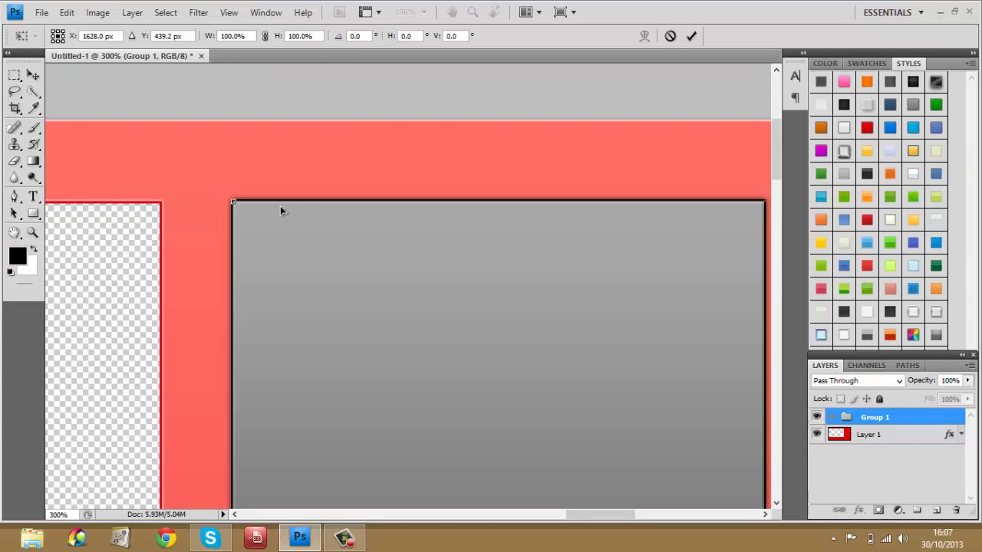
{"action": "left_click", "coordinate": [19, 78]}
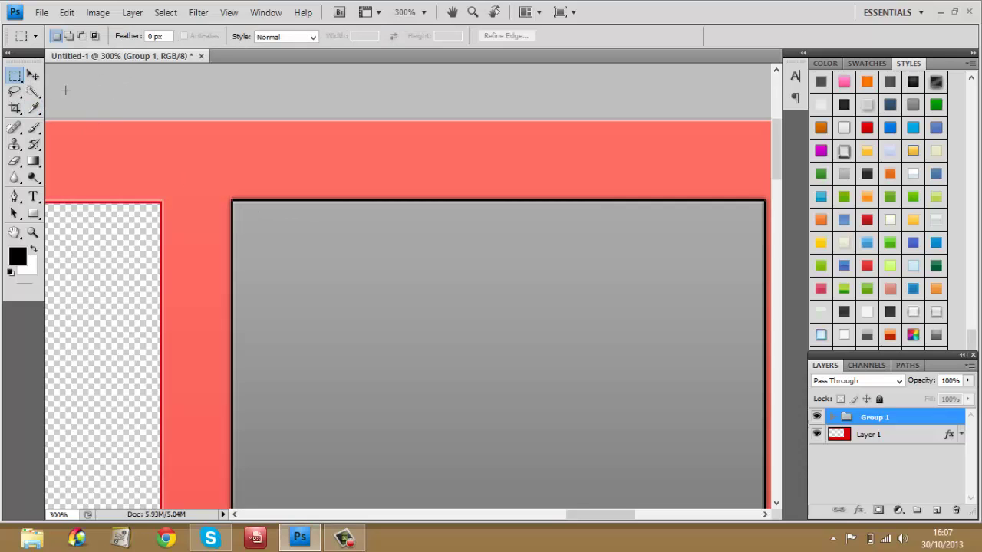
{"action": "left_click", "coordinate": [33, 232]}
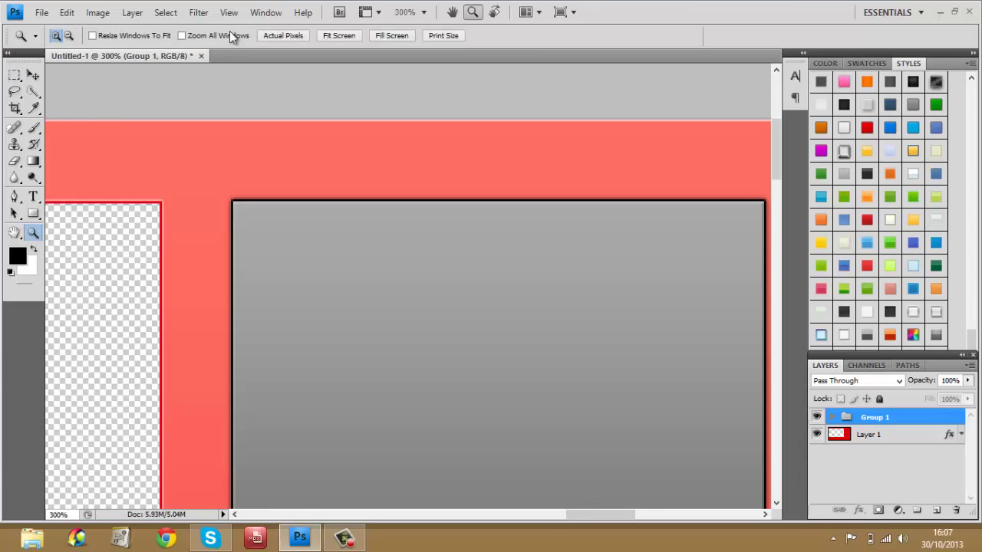
{"action": "left_click", "coordinate": [131, 39]}
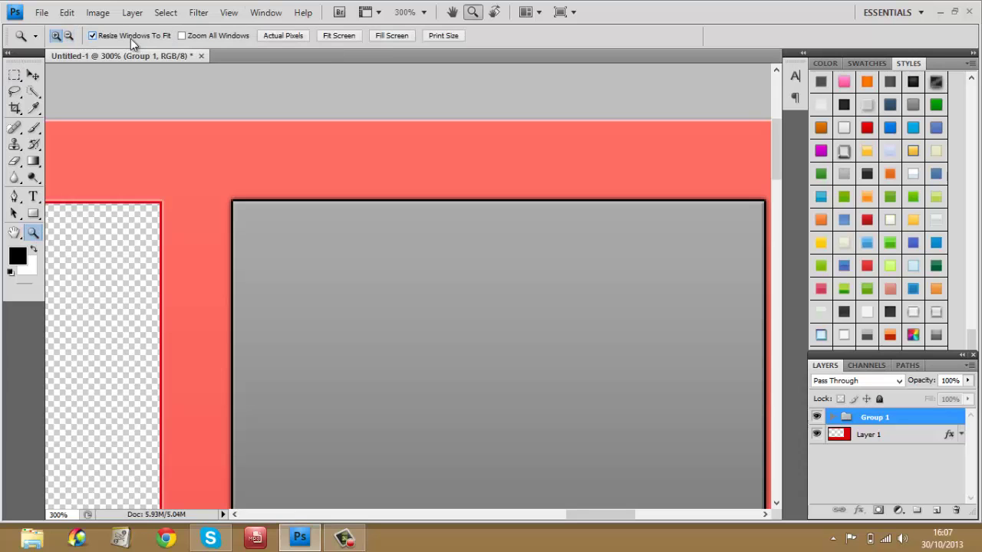
{"action": "left_click", "coordinate": [346, 37]}
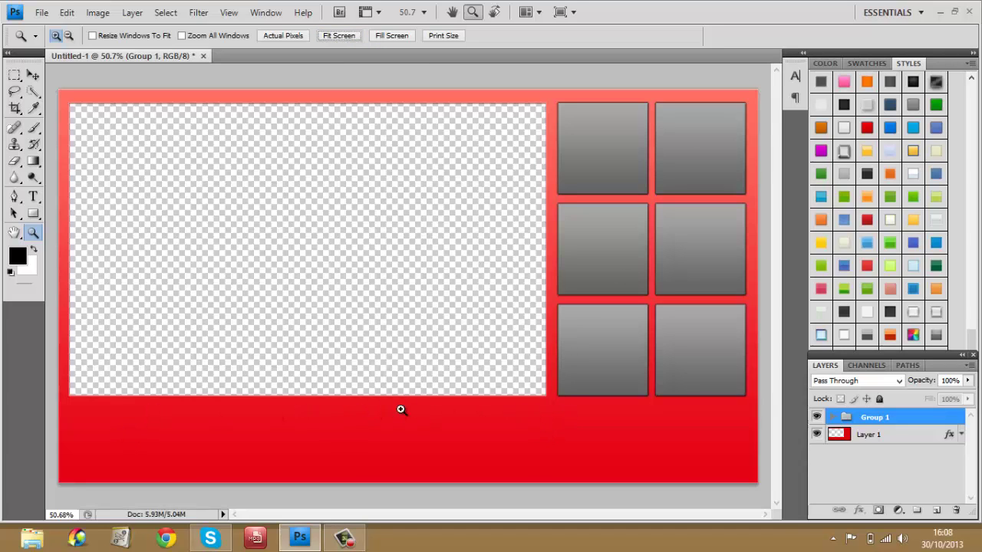
Place a type cursor in the red band below the video and set Century Gothic at 30.87 pt
{"action": "left_click", "coordinate": [33, 197]}
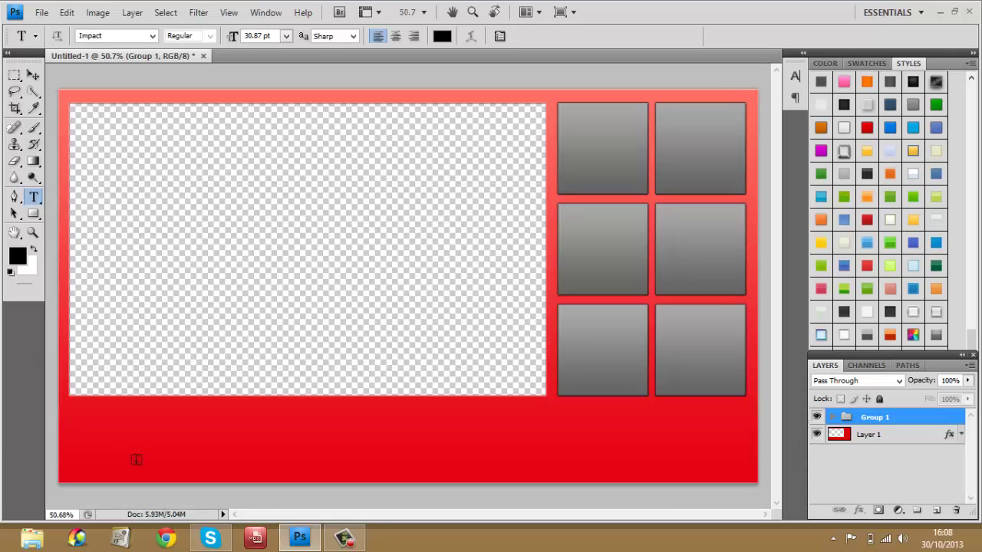
{"action": "left_click", "coordinate": [101, 418]}
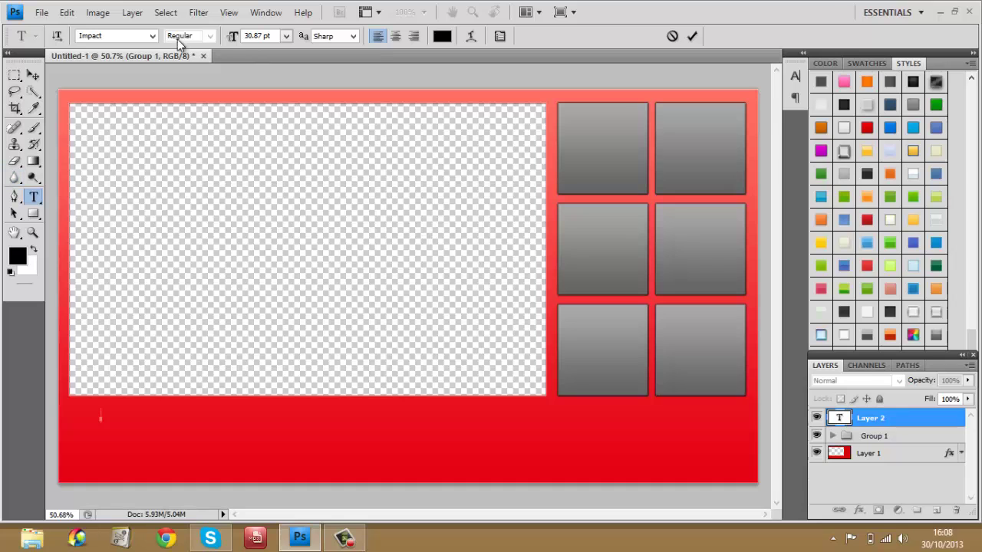
{"action": "left_click", "coordinate": [152, 36]}
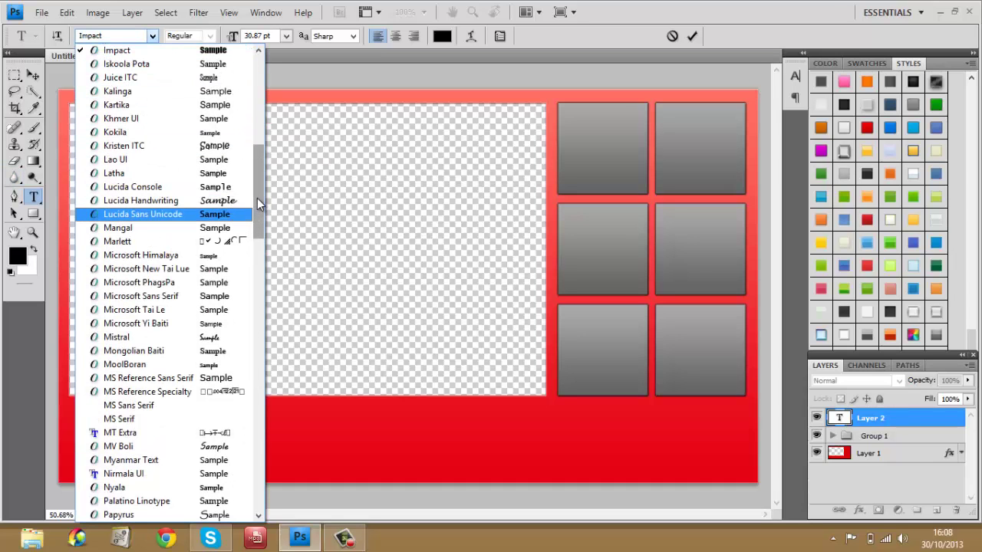
{"action": "mouse_move", "coordinate": [257, 198]}
{"action": "left_mouse_down"}
{"action": "mouse_move", "coordinate": [257, 127]}
{"action": "mouse_move", "coordinate": [252, 388]}
{"action": "left_mouse_up"}
{"action": "left_click", "coordinate": [253, 405]}
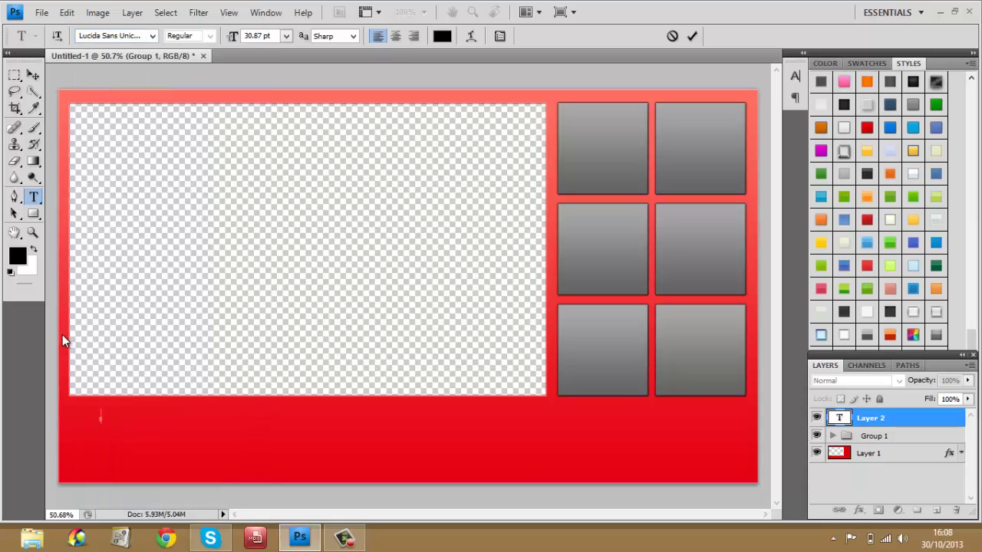
{"action": "left_click", "coordinate": [152, 35]}
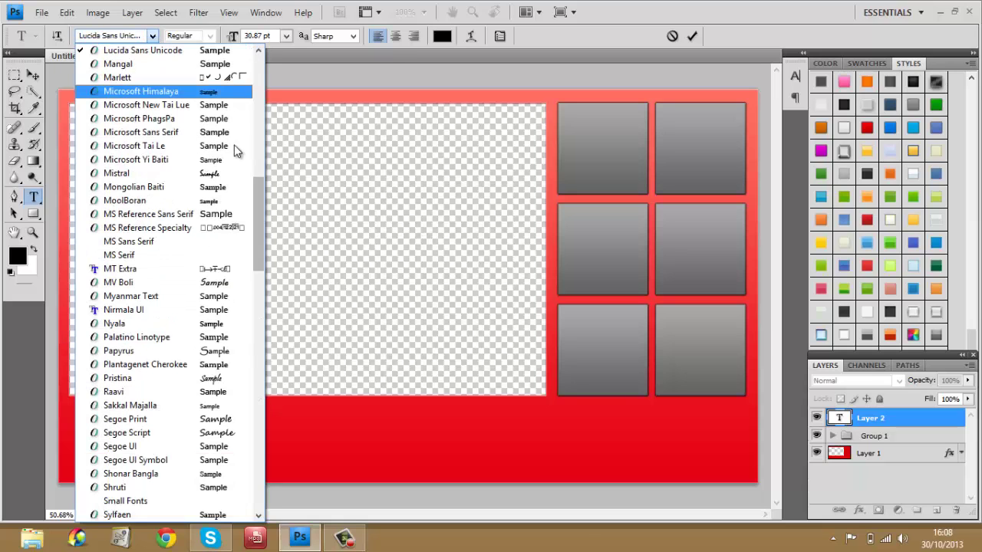
{"action": "left_click_drag", "start_coordinate": [256, 220], "coordinate": [262, 476]}
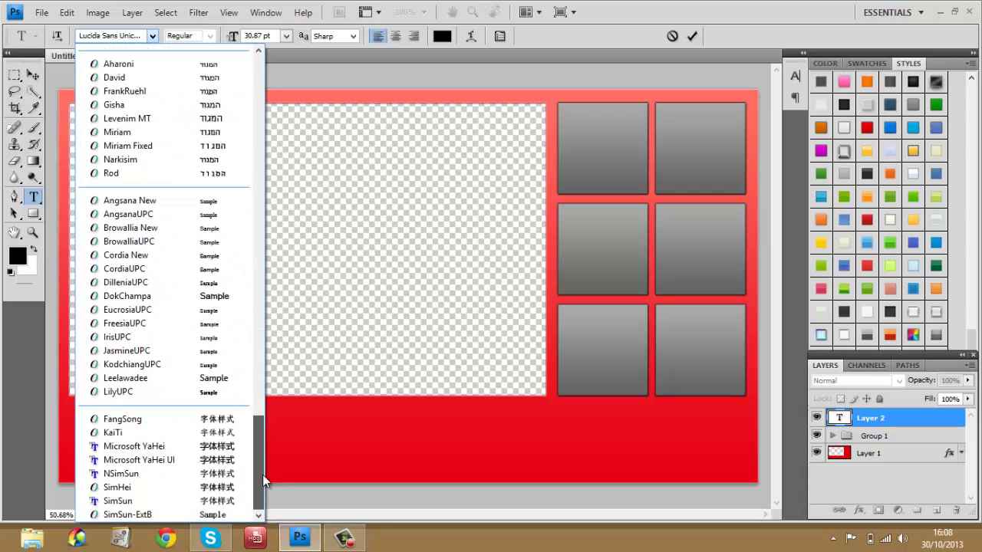
{"action": "left_click_drag", "start_coordinate": [263, 199], "coordinate": [257, 100]}
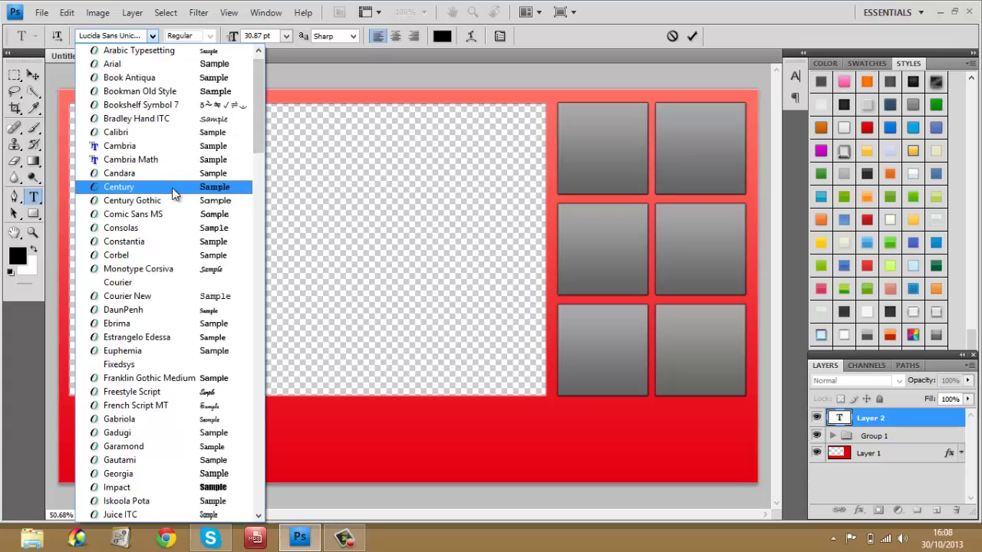
{"action": "left_click", "coordinate": [172, 202]}
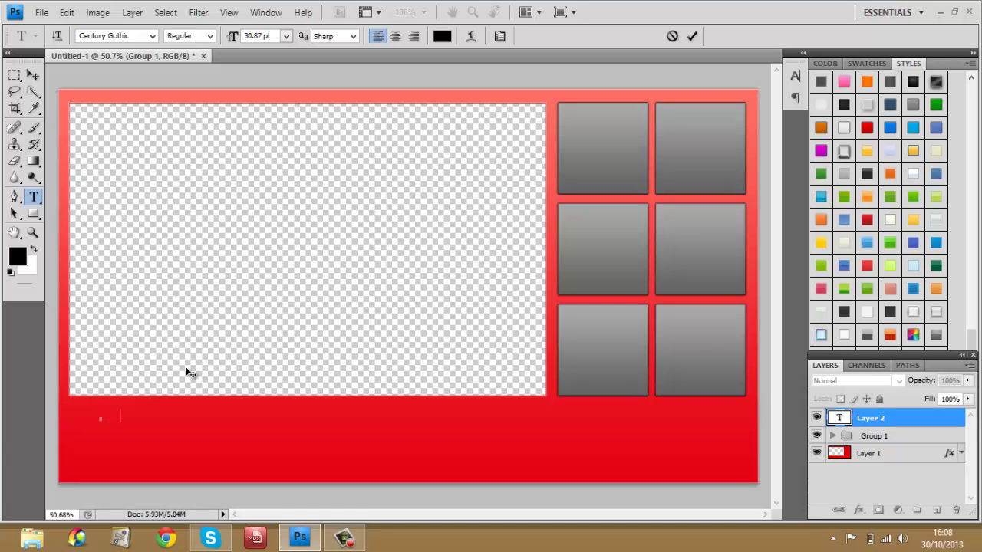
Type and commit the subtitle 'Pokémon Fire Red Omega'
{"action": "type", "text": "Poké"}
{"action": "type", "text": "mon Fire Red Omega"}
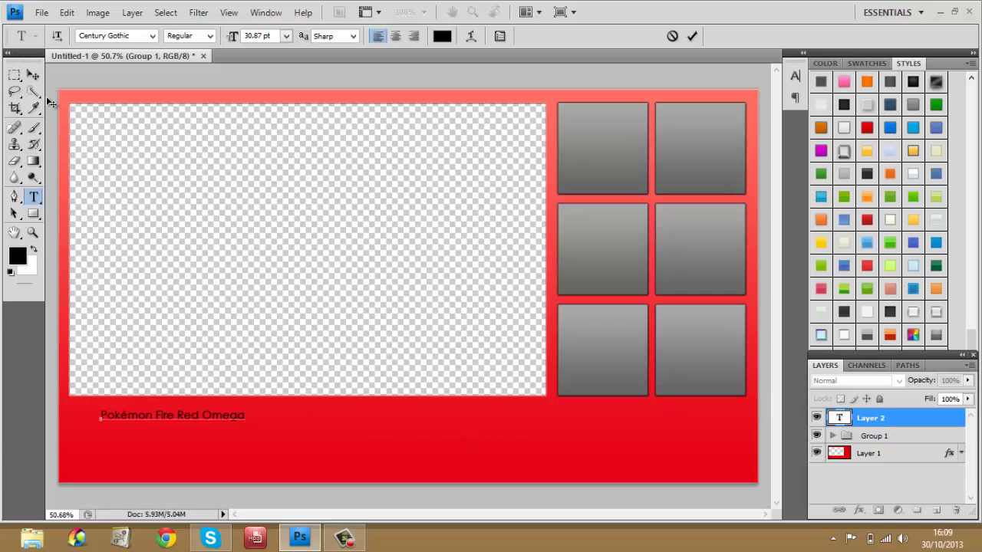
{"action": "left_click", "coordinate": [13, 76]}
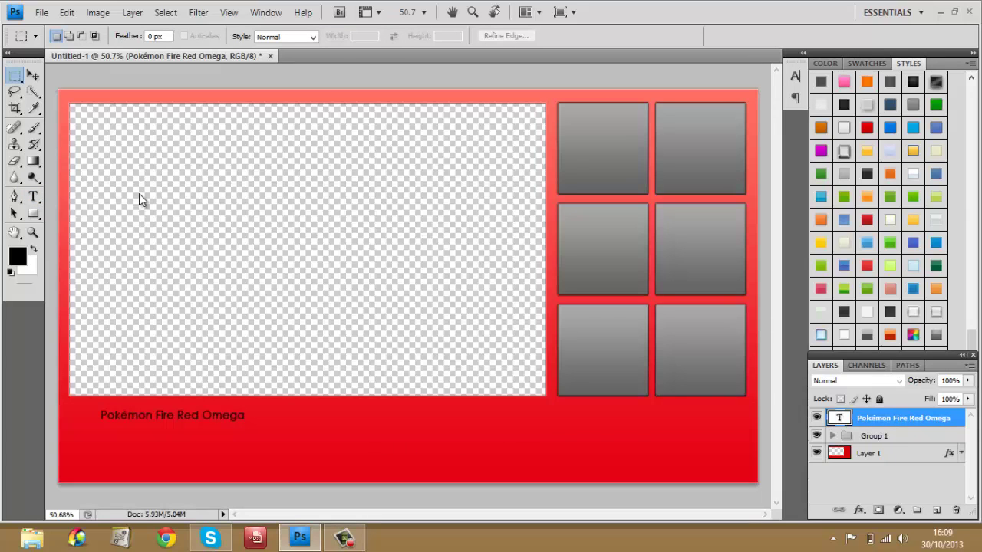
Try moving and scaling the subtitle across the video area, then discard the transformation
{"action": "key", "text": "ctrl+t"}
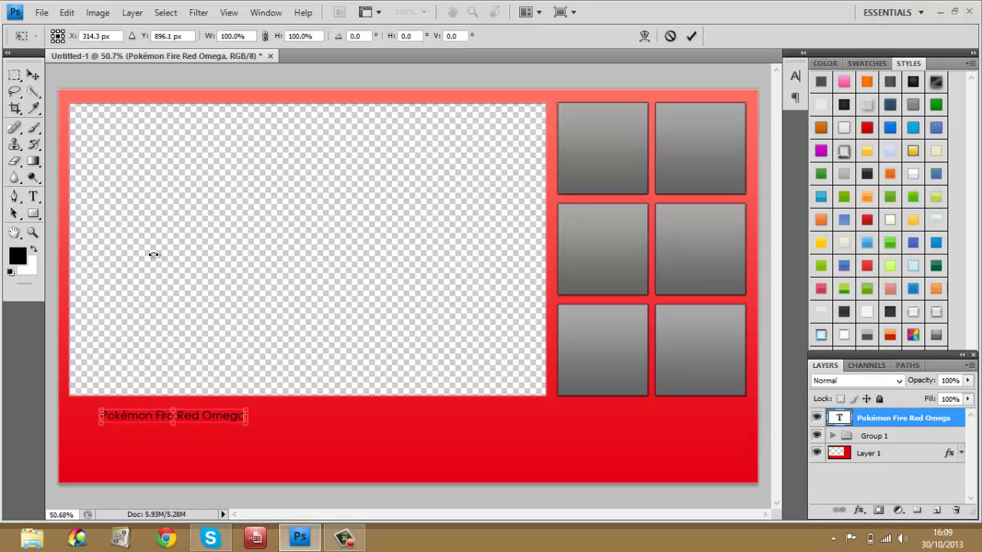
{"action": "key", "text": "Up"}
{"action": "key", "text": "Up"}
{"action": "key", "text": "Up"}
{"action": "key", "text": "Up"}
{"action": "key", "text": "Up"}
{"action": "key", "text": "Up"}
{"action": "key", "text": "Up"}
{"action": "key", "text": "Up"}
{"action": "key", "text": "Up"}
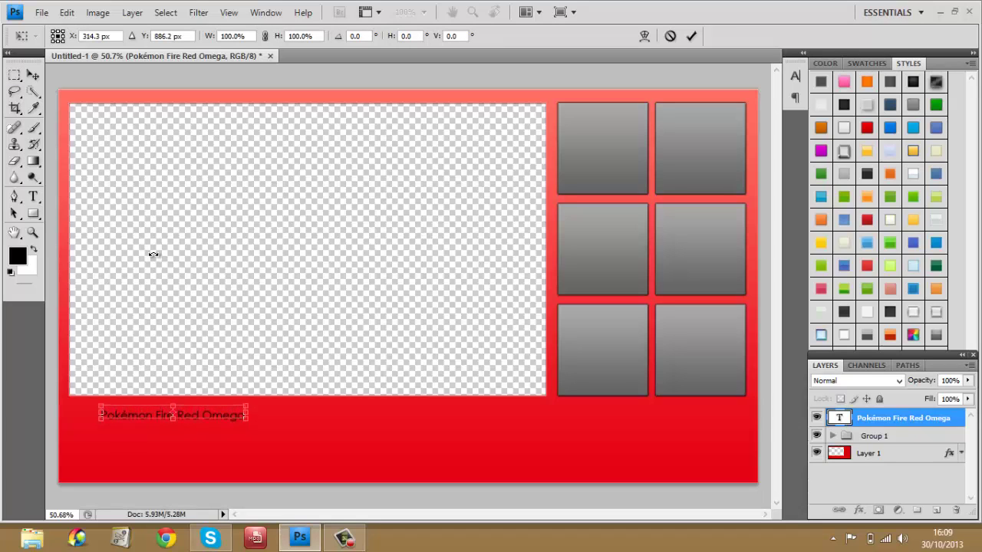
{"action": "key", "text": "Up"}
{"action": "key", "text": "Up"}
{"action": "key", "text": "Up"}
{"action": "key", "text": "Up"}
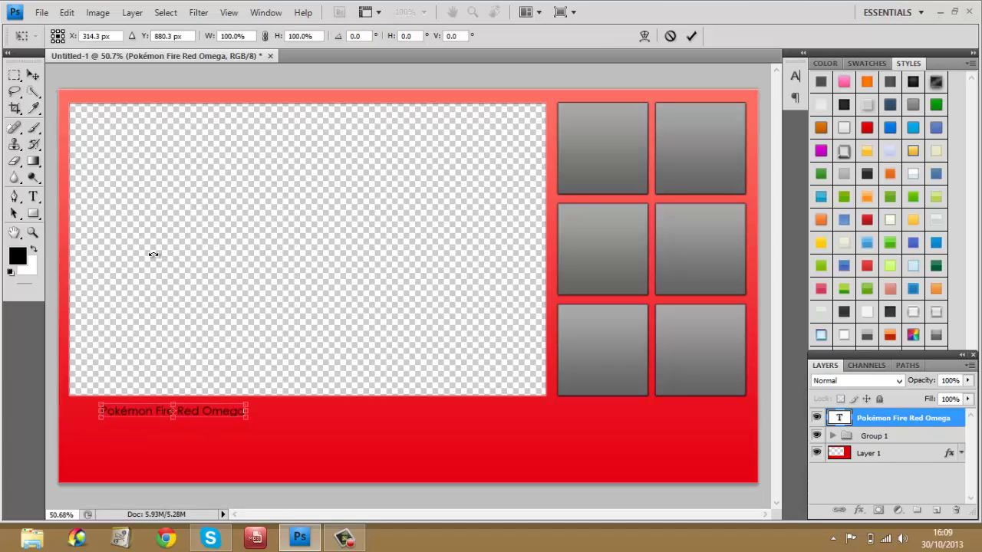
{"action": "key", "text": "Up"}
{"action": "key", "text": "Up"}
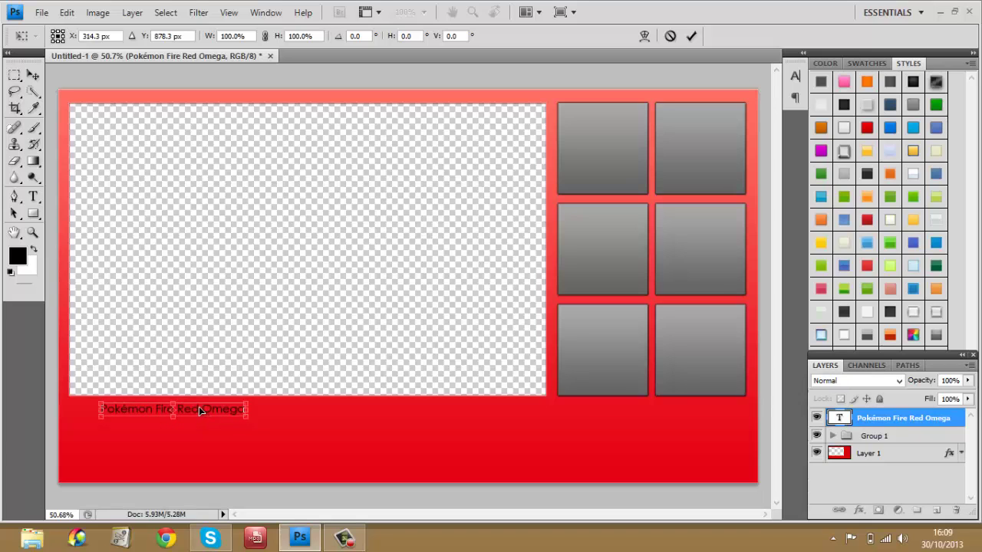
{"action": "key", "text": "Left"}
{"action": "key", "text": "Left"}
{"action": "key", "text": "Left"}
{"action": "left_click_drag", "start_coordinate": [200, 411], "coordinate": [175, 390]}
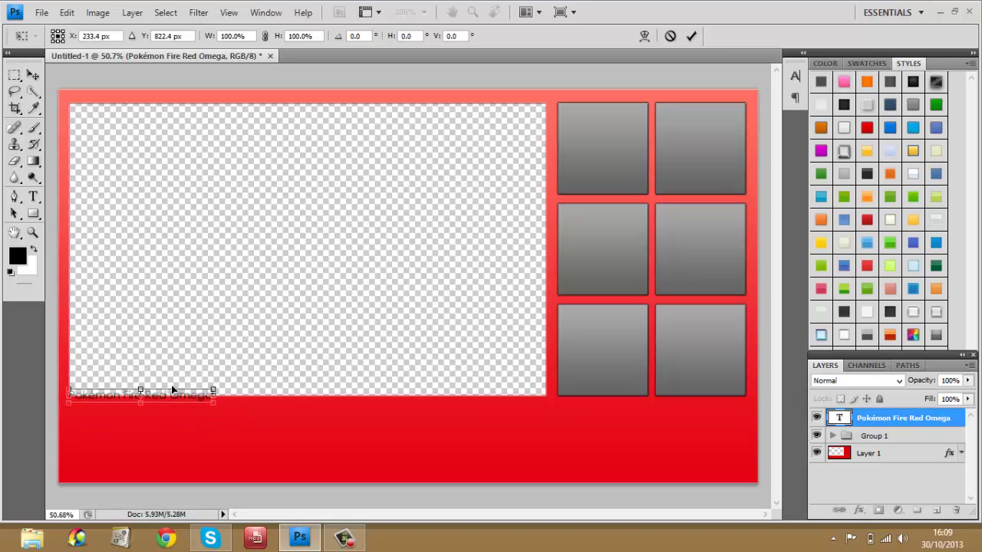
{"action": "key", "text": "shift+Right"}
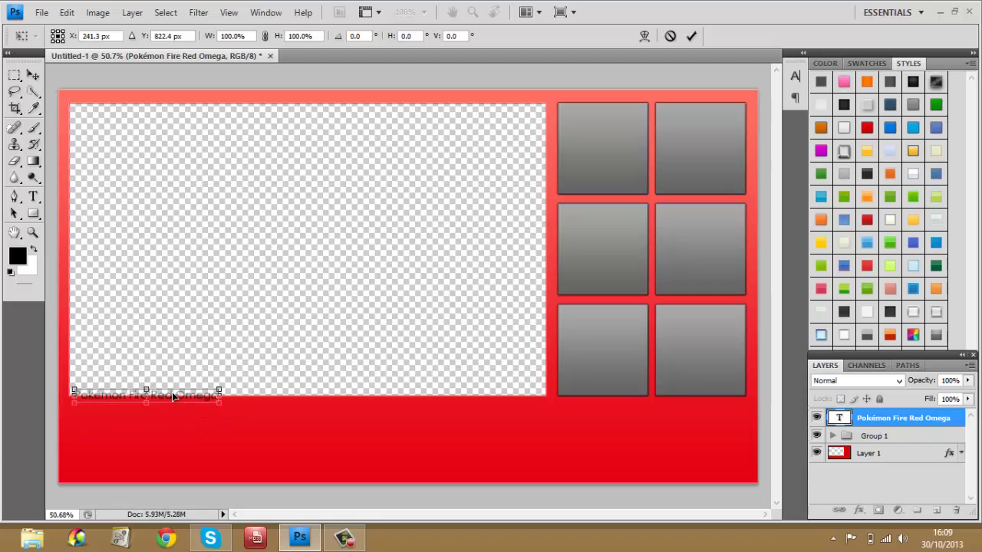
{"action": "key", "text": "shift+Down"}
{"action": "key", "text": "shift+Down"}
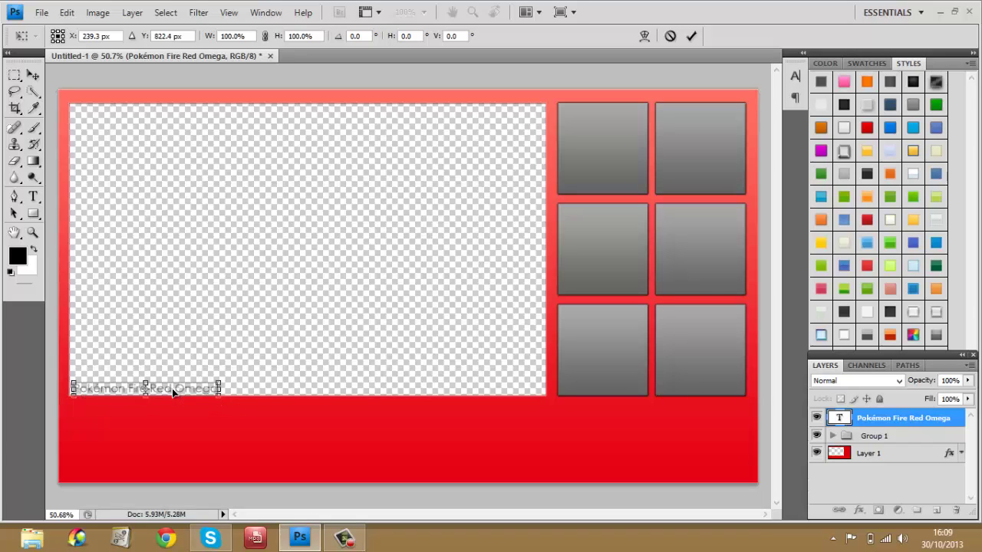
{"action": "left_click_drag", "start_coordinate": [175, 387], "coordinate": [175, 382]}
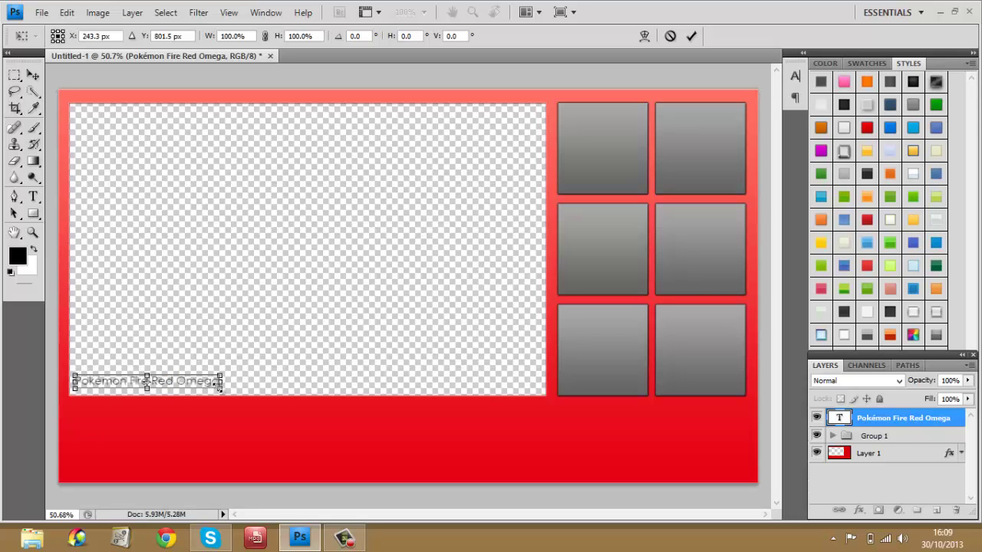
{"action": "left_click_drag", "start_coordinate": [395, 424], "coordinate": [528, 411]}
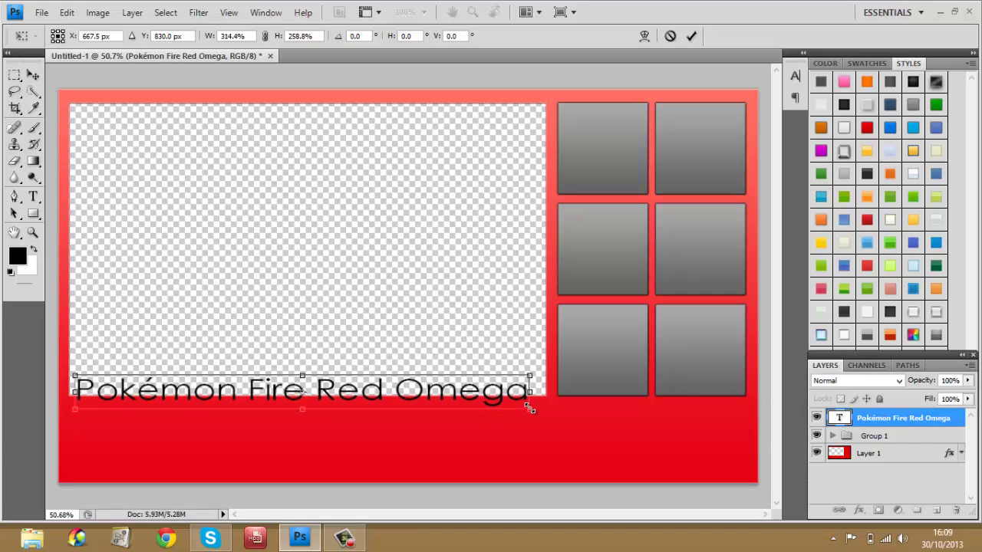
{"action": "left_click_drag", "start_coordinate": [529, 410], "coordinate": [531, 410]}
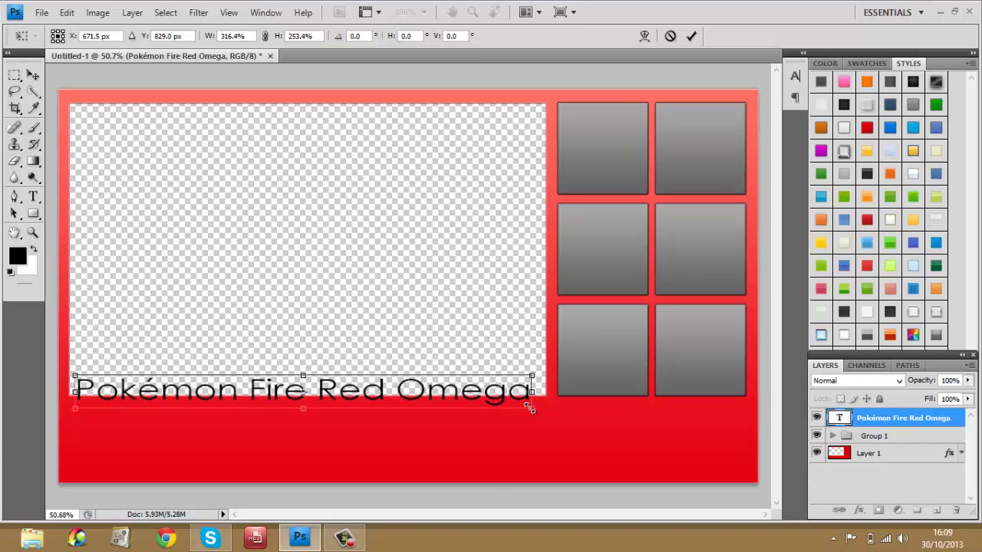
{"action": "left_click", "coordinate": [14, 76]}
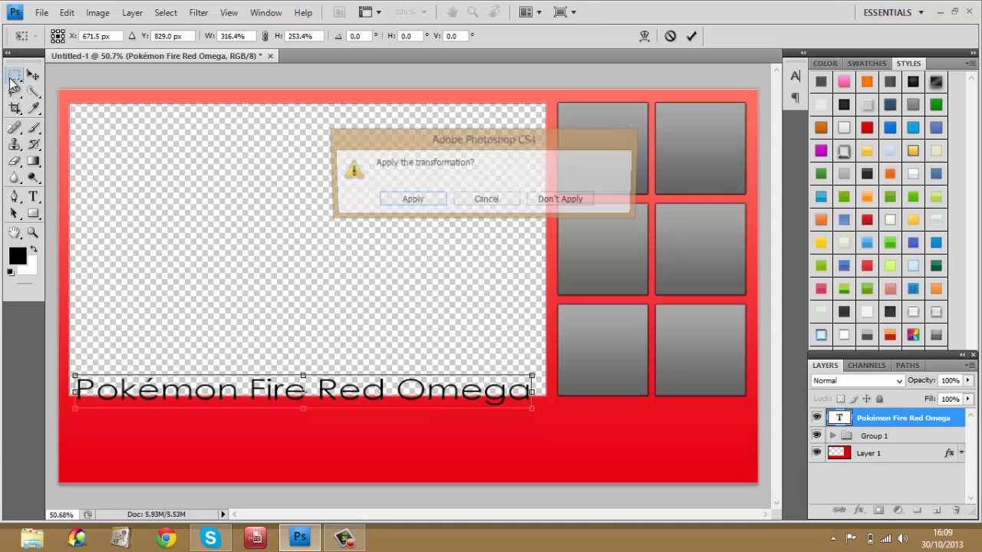
{"action": "left_click", "coordinate": [550, 200]}
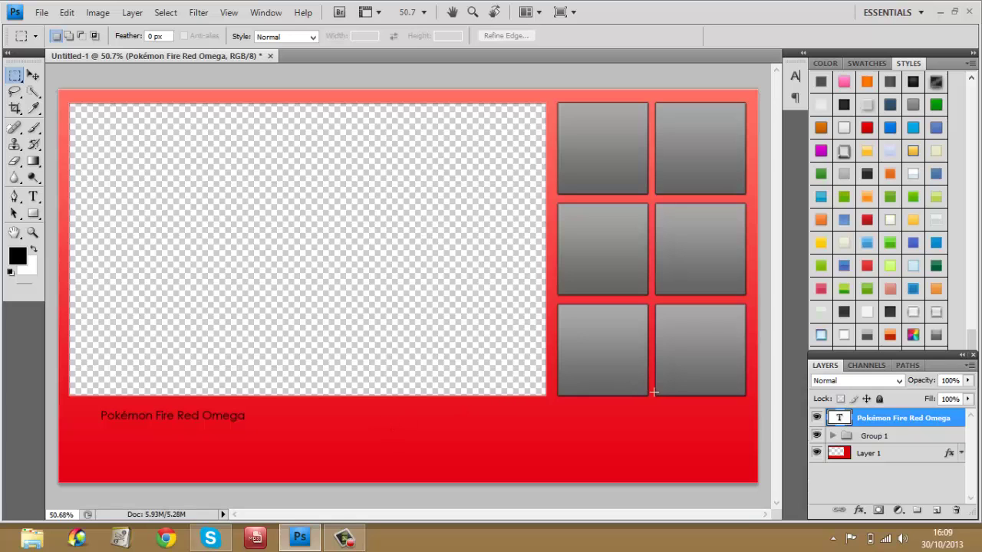
Delete the subtitle text layer and switch over to Google Chrome
{"action": "right_click", "coordinate": [934, 419]}
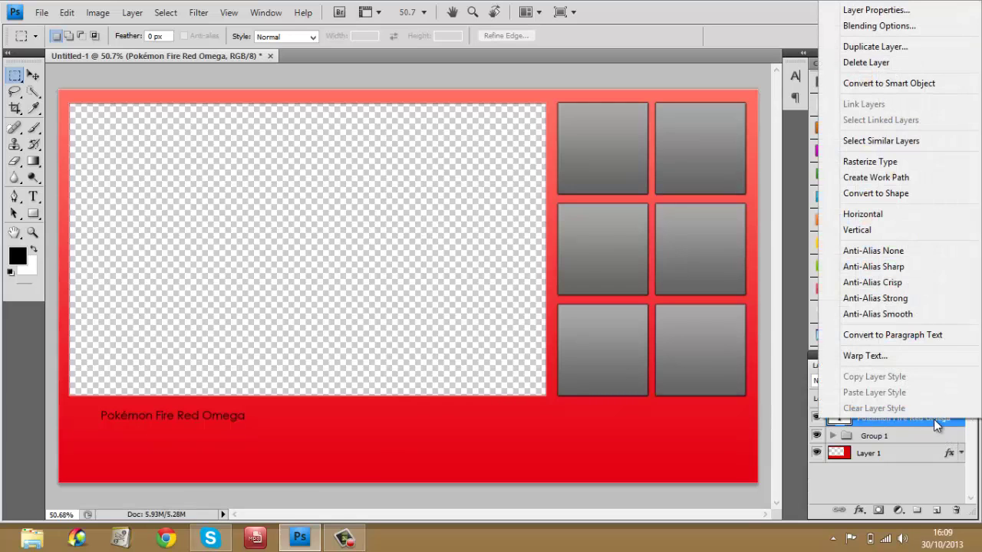
{"action": "left_click", "coordinate": [907, 65]}
{"action": "left_click", "coordinate": [167, 538]}
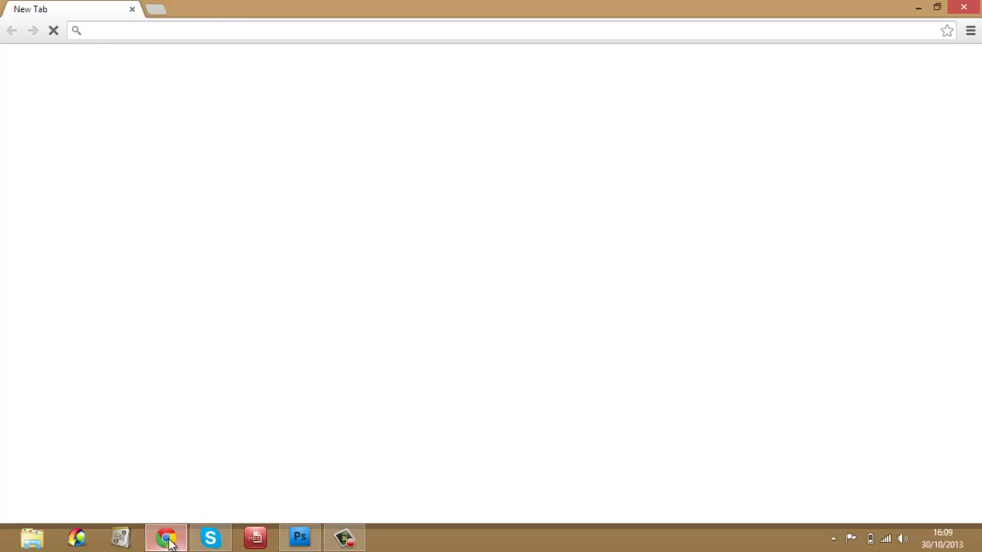
Search Google for 'pokemon fire red logo render'
{"action": "type", "text": "kem"}
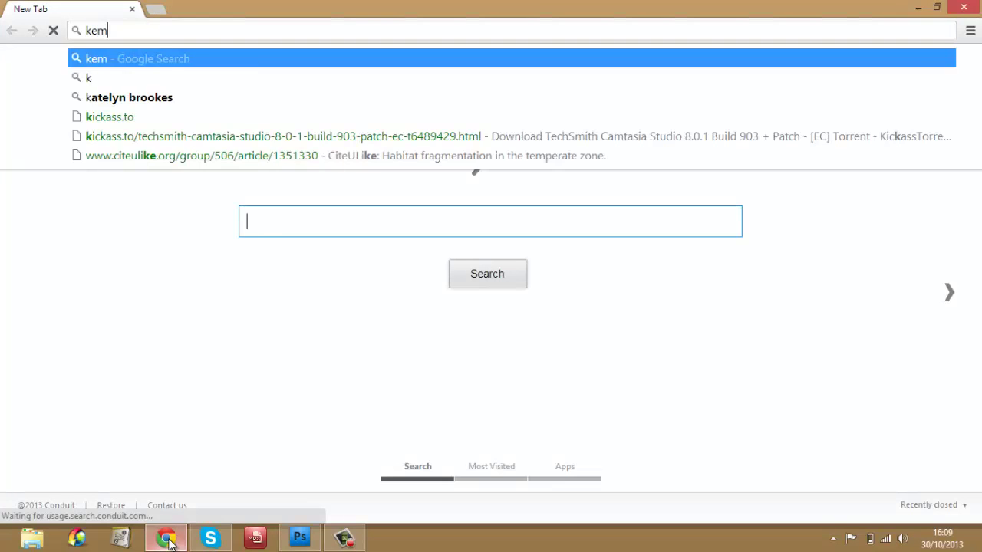
{"action": "type", "text": "fire"}
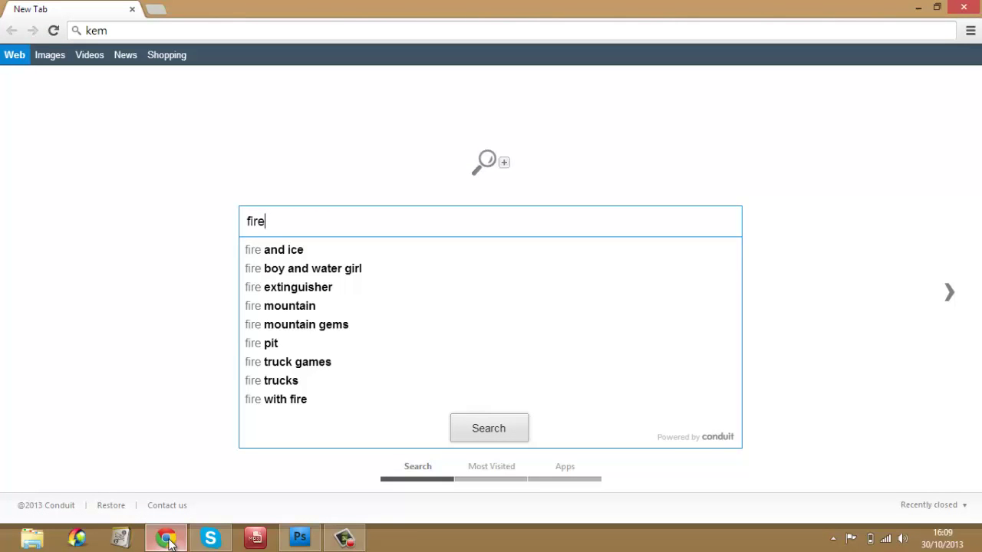
{"action": "key", "text": "BackSpace"}
{"action": "key", "text": "BackSpace"}
{"action": "key", "text": "BackSpace"}
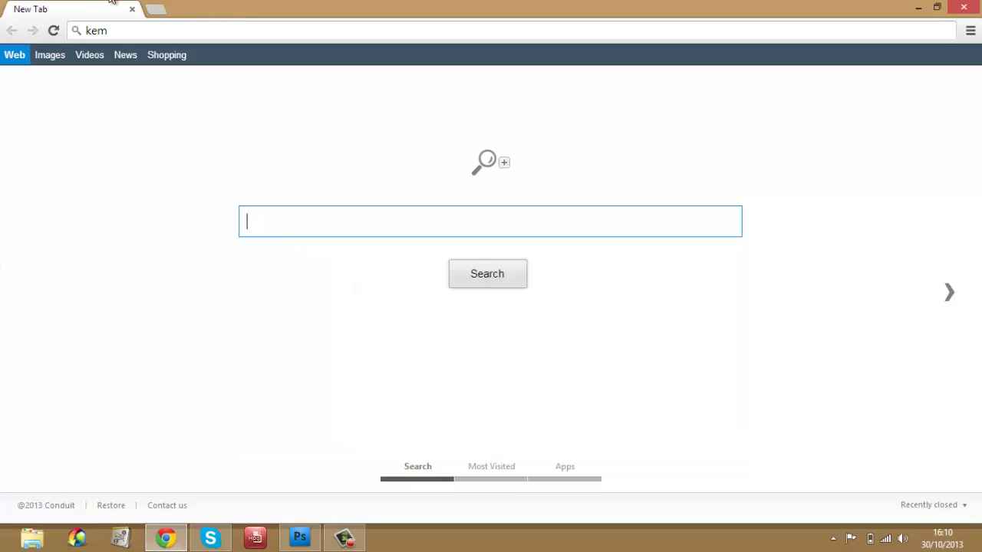
{"action": "left_click", "coordinate": [121, 32]}
{"action": "type", "text": "po"}
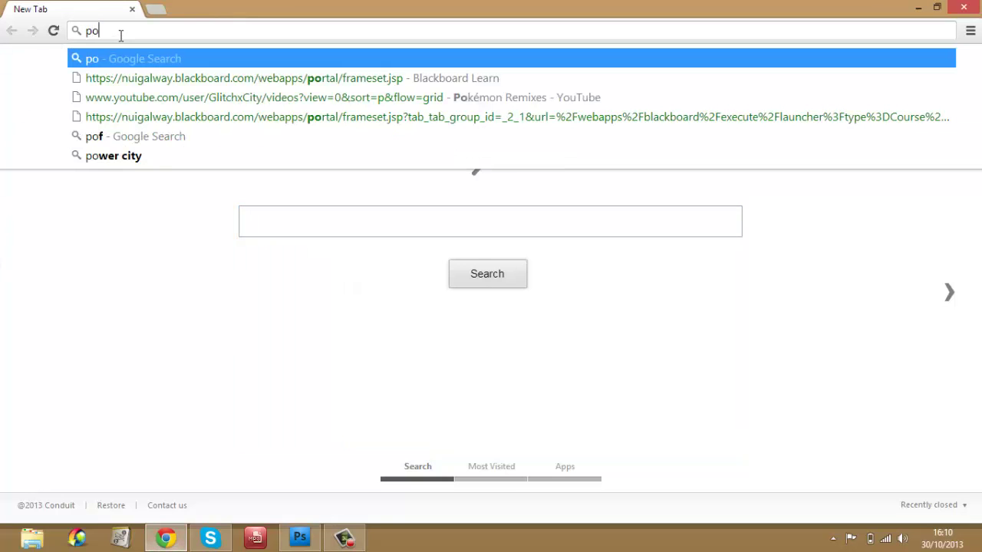
{"action": "type", "text": "kemon fire re"}
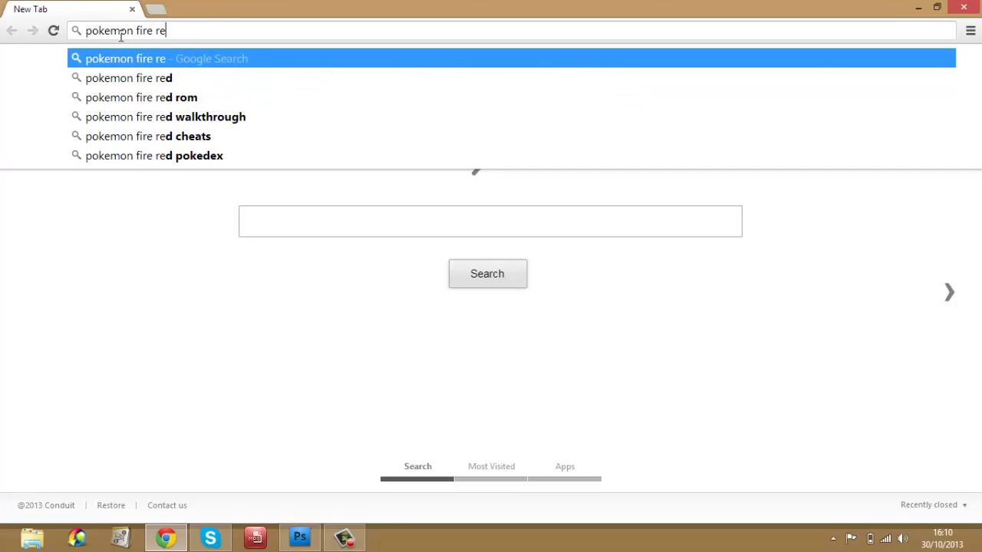
{"action": "type", "text": "d logo r"}
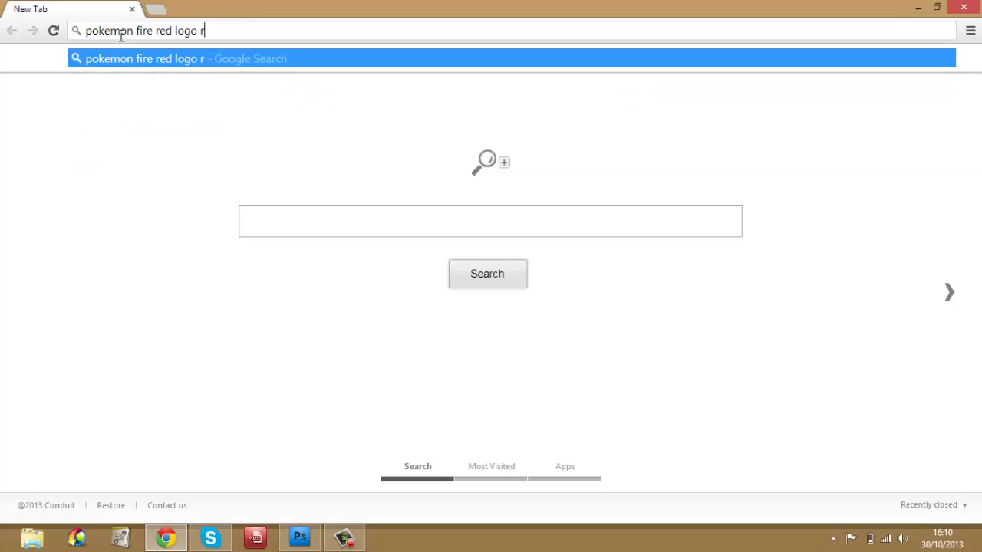
{"action": "type", "text": "ender"}
{"action": "key", "text": "Return"}
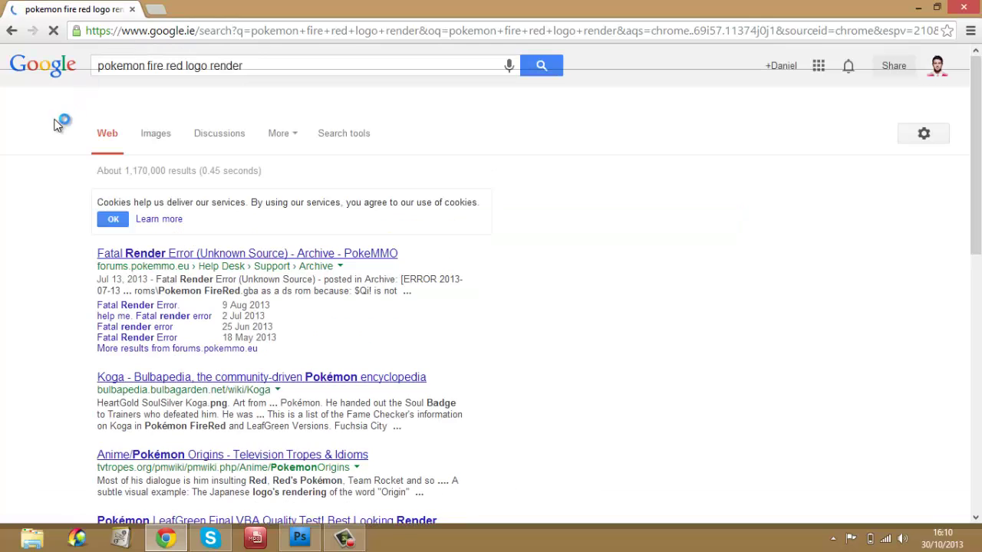
Switch to the Images results for the logo search and browse them
{"action": "left_click", "coordinate": [150, 139]}
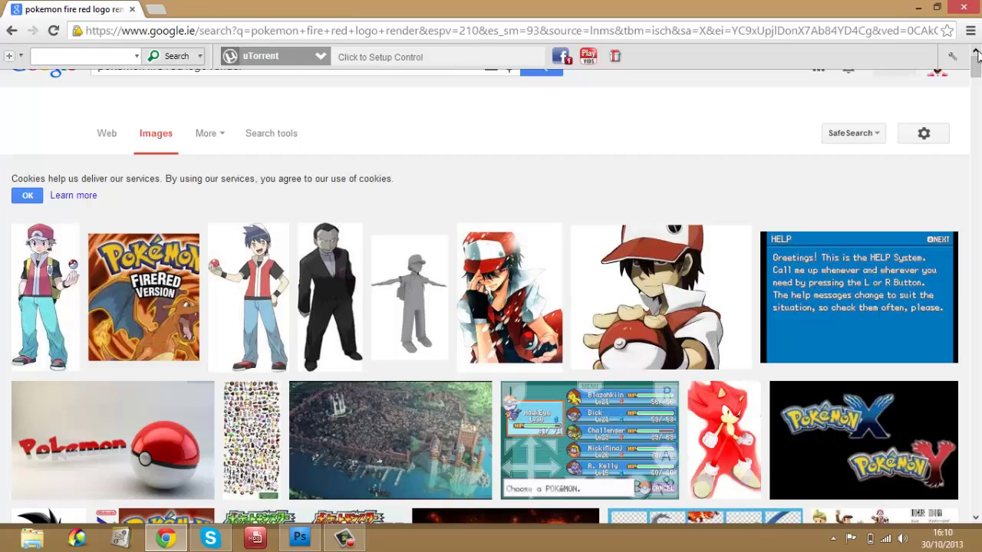
{"action": "scroll", "coordinate": [977, 53], "scroll_direction": "down", "scroll_amount": 1}
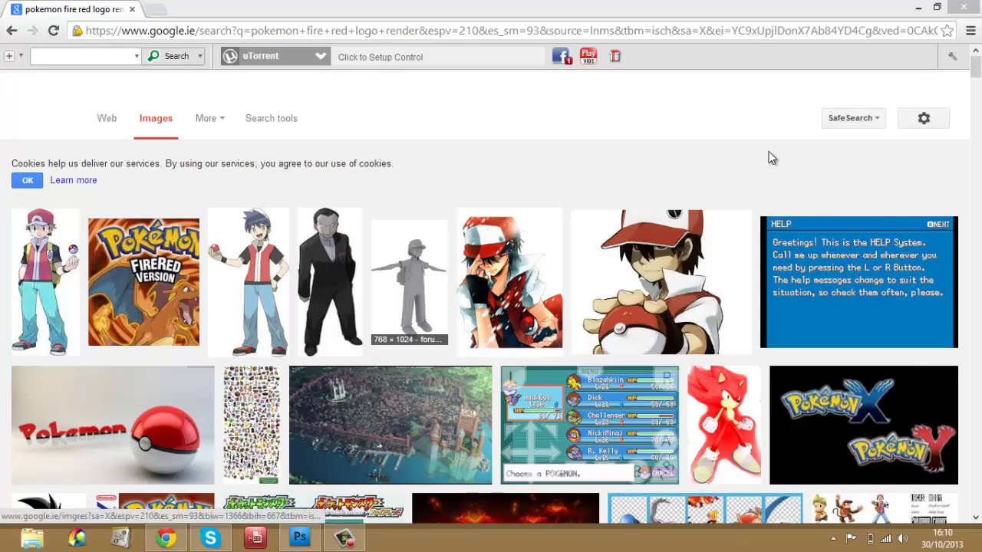
{"action": "scroll", "coordinate": [979, 82], "scroll_direction": "up", "scroll_amount": 1}
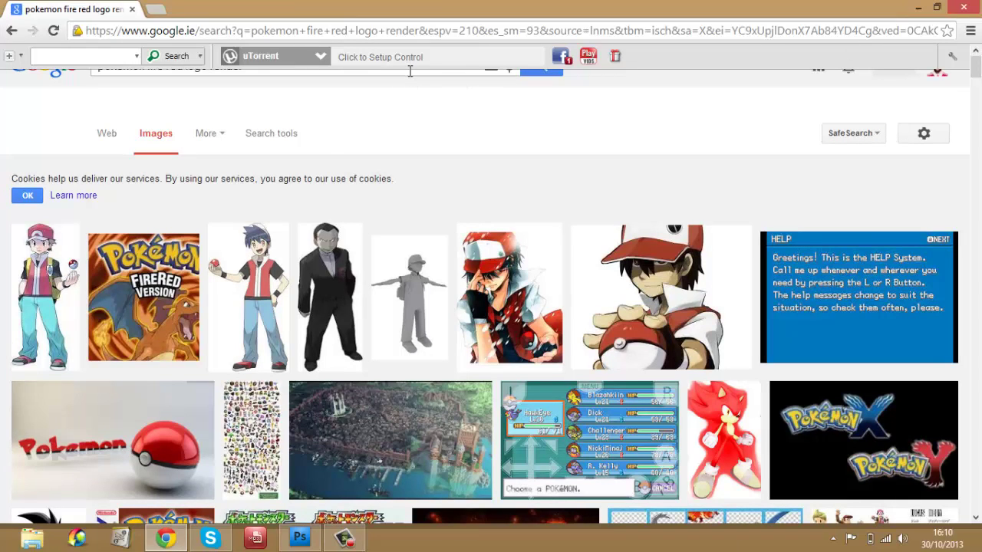
Change the image search query to 'pokemon logo render'
{"action": "left_click", "coordinate": [411, 70]}
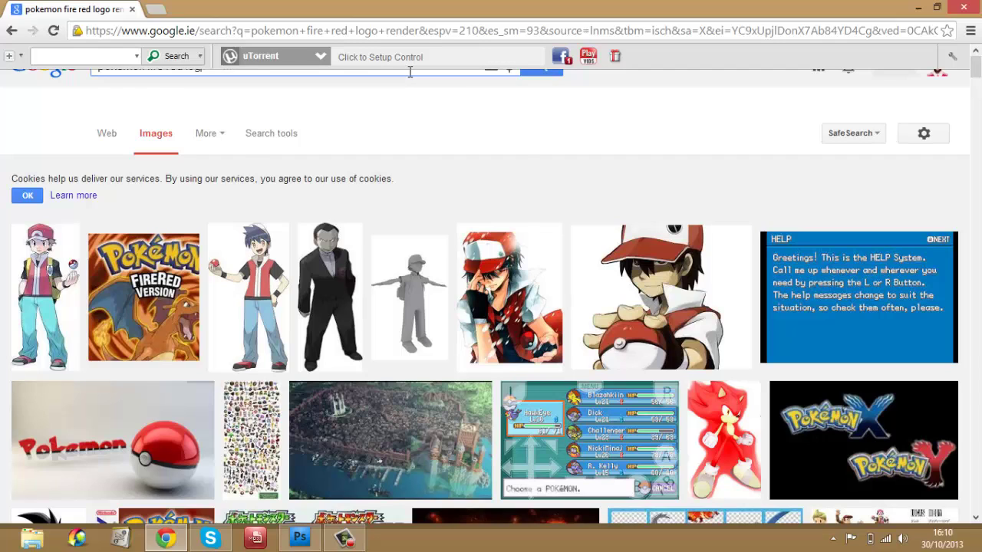
{"action": "key", "text": "BackSpace"}
{"action": "key", "text": "BackSpace"}
{"action": "key", "text": "BackSpace"}
{"action": "key", "text": "BackSpace"}
{"action": "key", "text": "BackSpace"}
{"action": "key", "text": "BackSpace"}
{"action": "key", "text": "BackSpace"}
{"action": "key", "text": "BackSpace"}
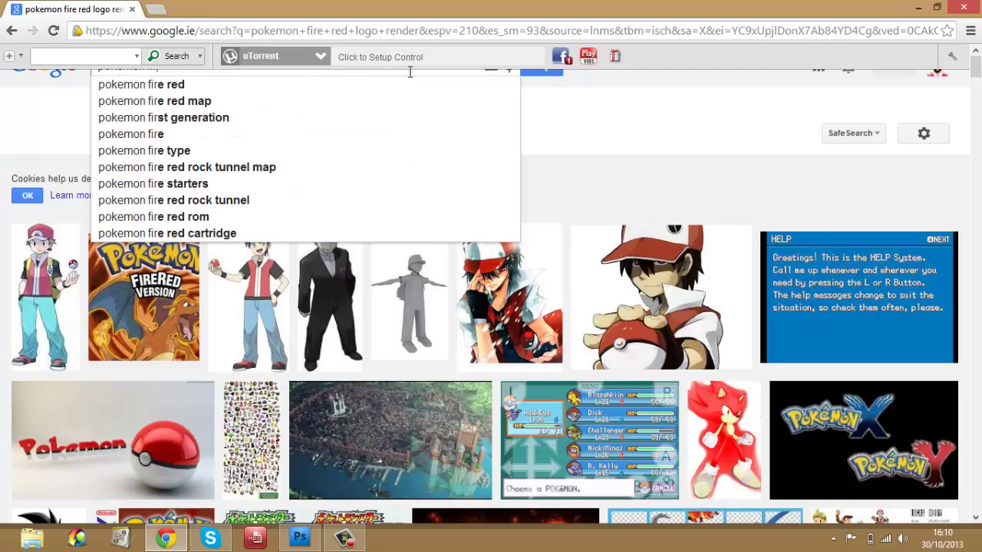
{"action": "key", "text": "BackSpace"}
{"action": "key", "text": "BackSpace"}
{"action": "key", "text": "BackSpace"}
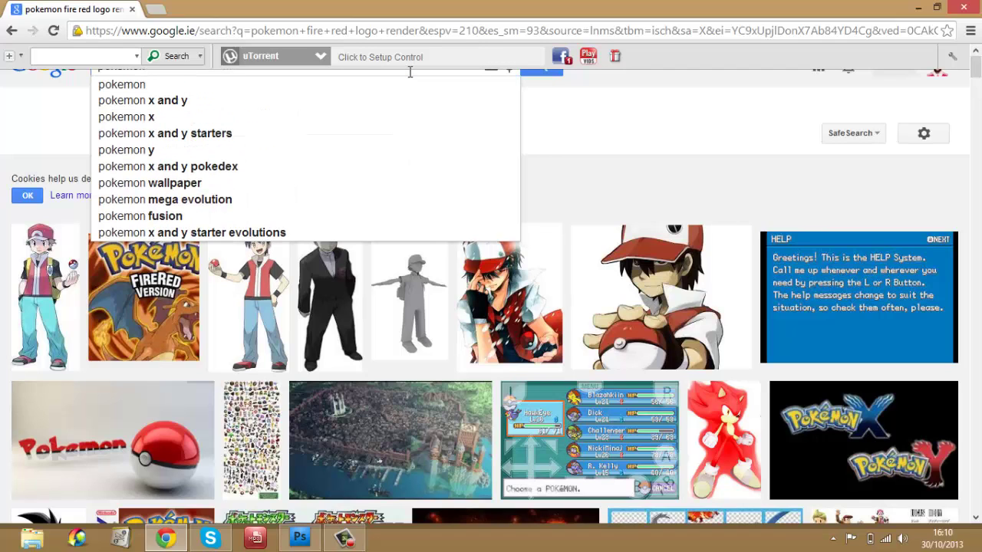
{"action": "type", "text": " log"}
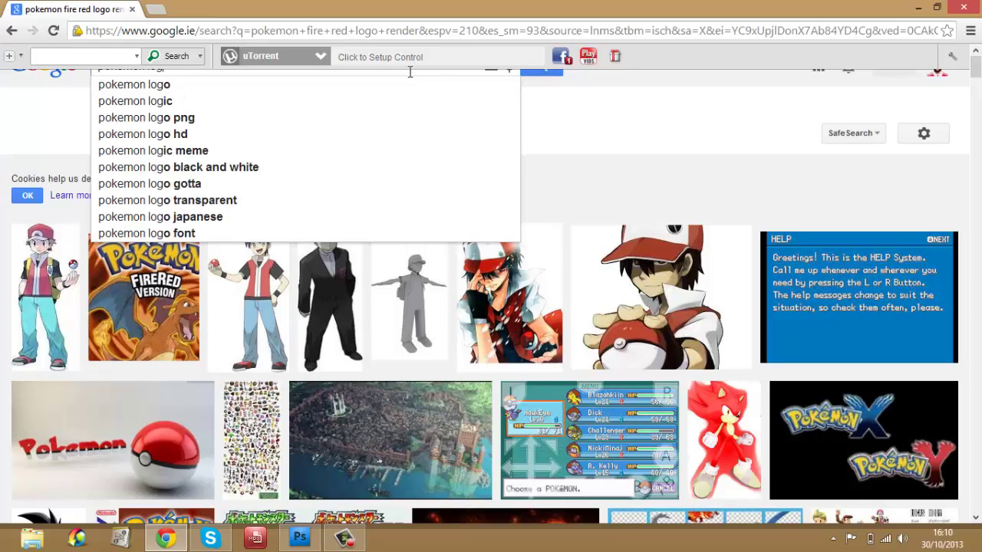
{"action": "type", "text": "o render"}
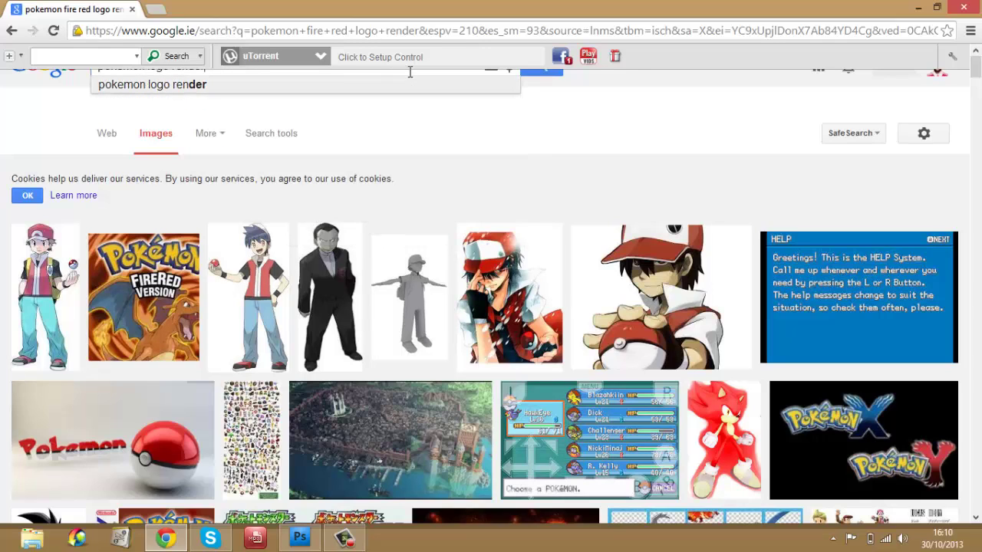
{"action": "key", "text": "Return"}
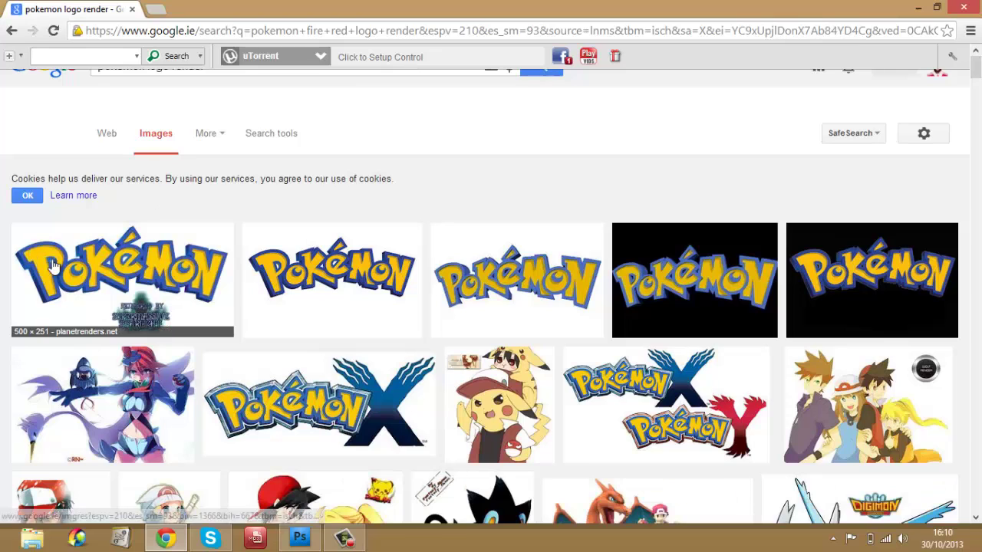
Save the second Pokémon logo (1500 × 938) to the Desktop as PNG 'pokemon logo high res'
{"action": "left_click", "coordinate": [373, 257]}
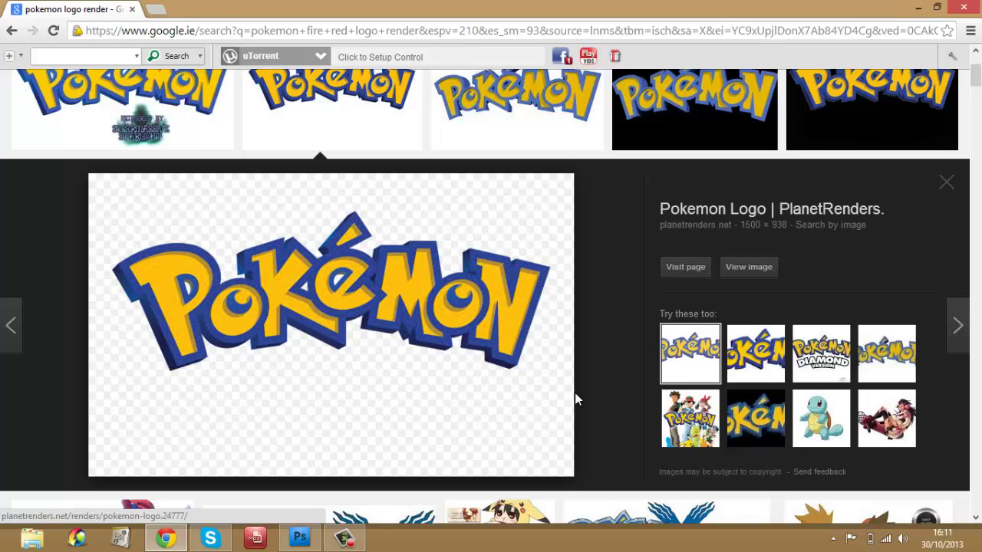
{"action": "right_click", "coordinate": [308, 311]}
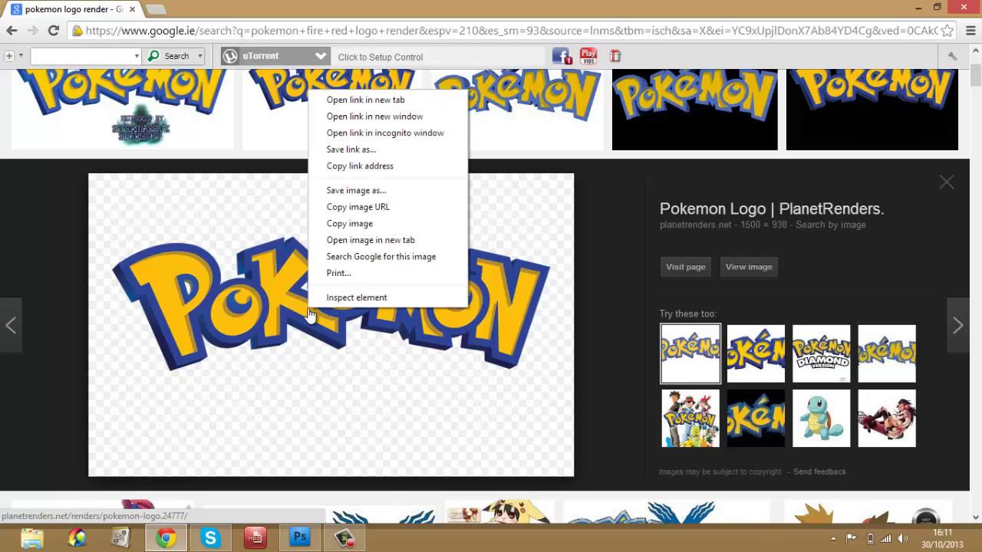
{"action": "left_click", "coordinate": [434, 192]}
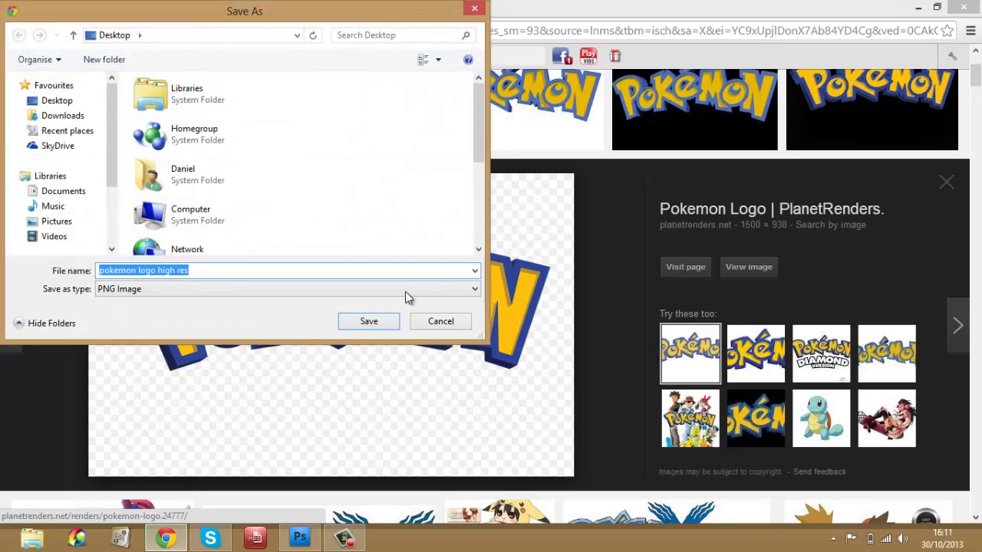
{"action": "left_click", "coordinate": [371, 326]}
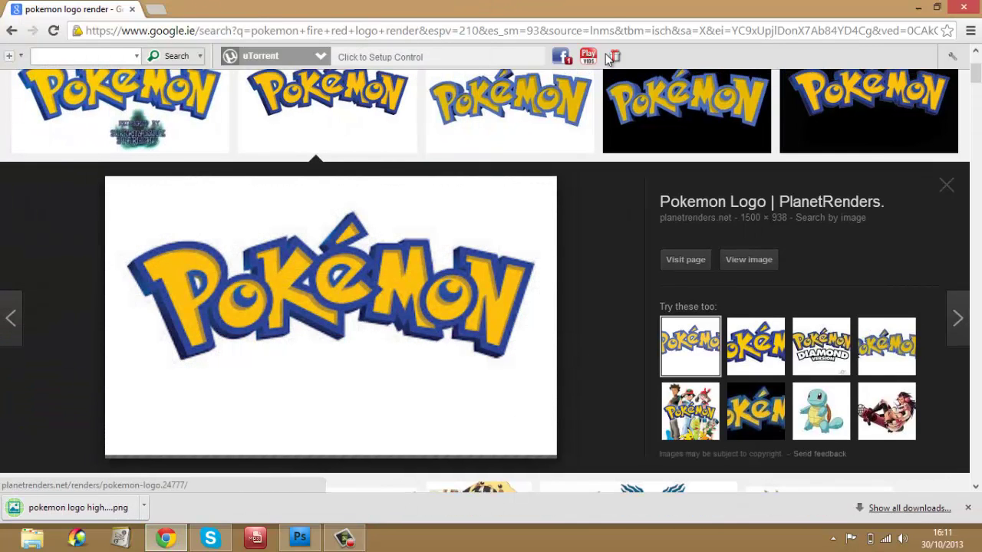
Go to the Bibarel artwork page on DeviantArt via the address-bar suggestions
{"action": "left_click", "coordinate": [552, 37]}
{"action": "type", "text": "dde"}
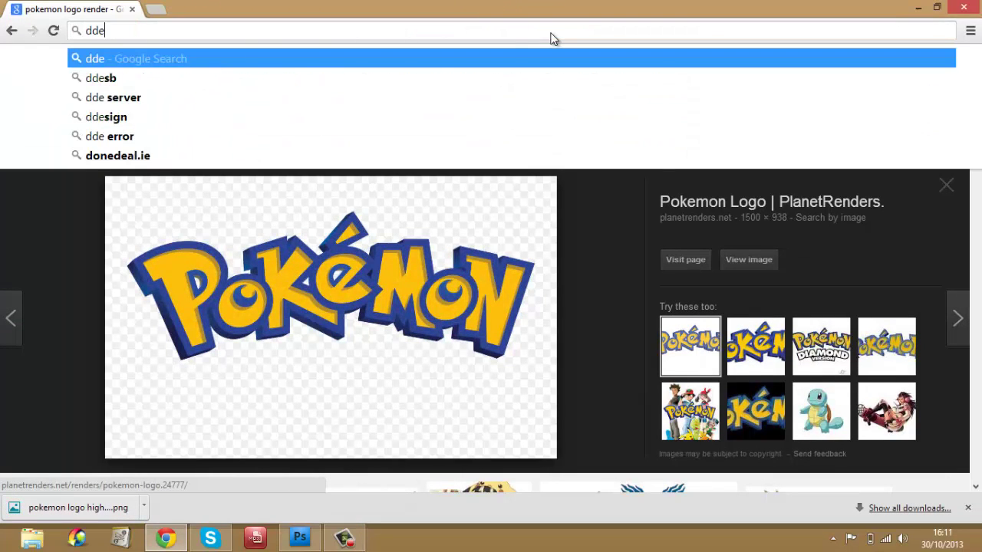
{"action": "type", "text": "vian"}
{"action": "key", "text": "BackSpace"}
{"action": "key", "text": "BackSpace"}
{"action": "key", "text": "BackSpace"}
{"action": "key", "text": "BackSpace"}
{"action": "key", "text": "BackSpace"}
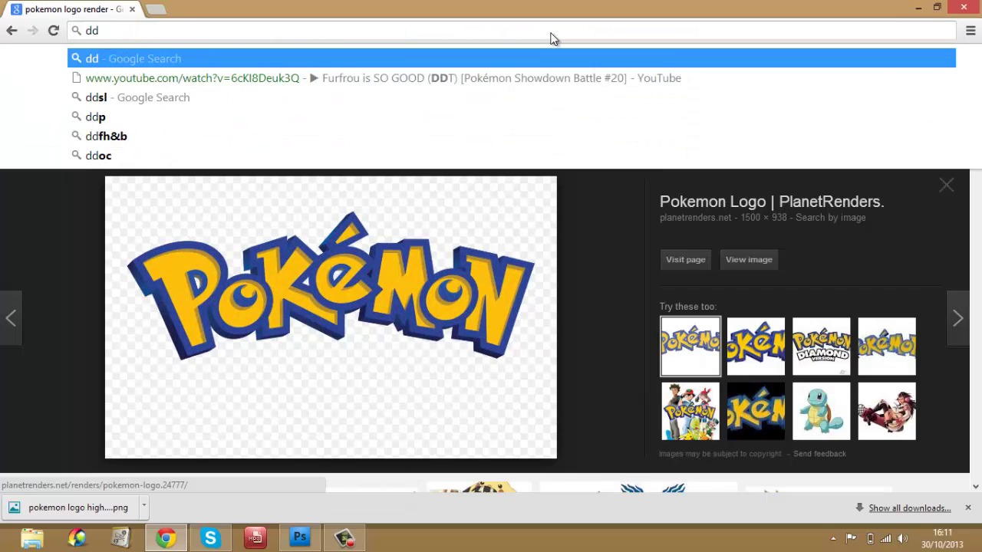
{"action": "key", "text": "BackSpace"}
{"action": "type", "text": "eviantart"}
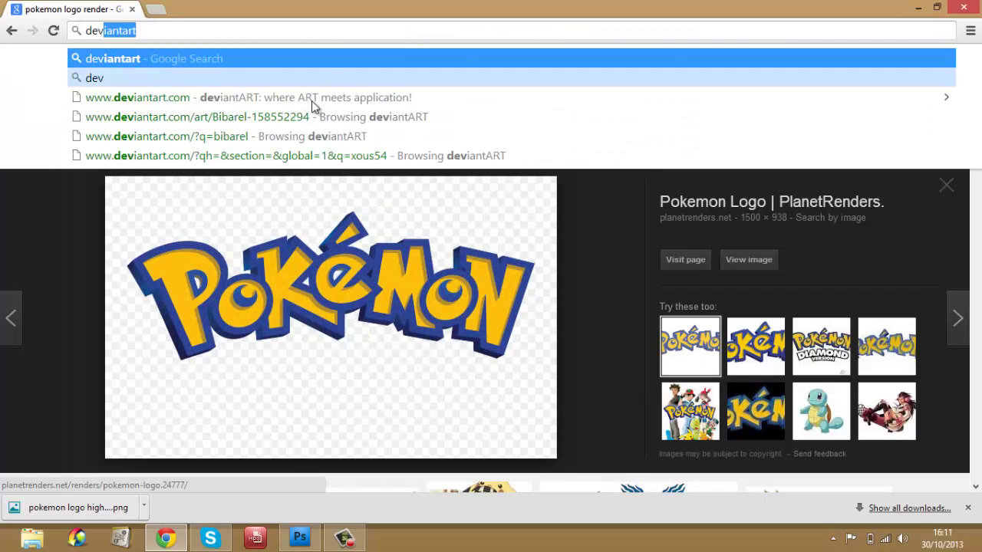
{"action": "left_click", "coordinate": [311, 117]}
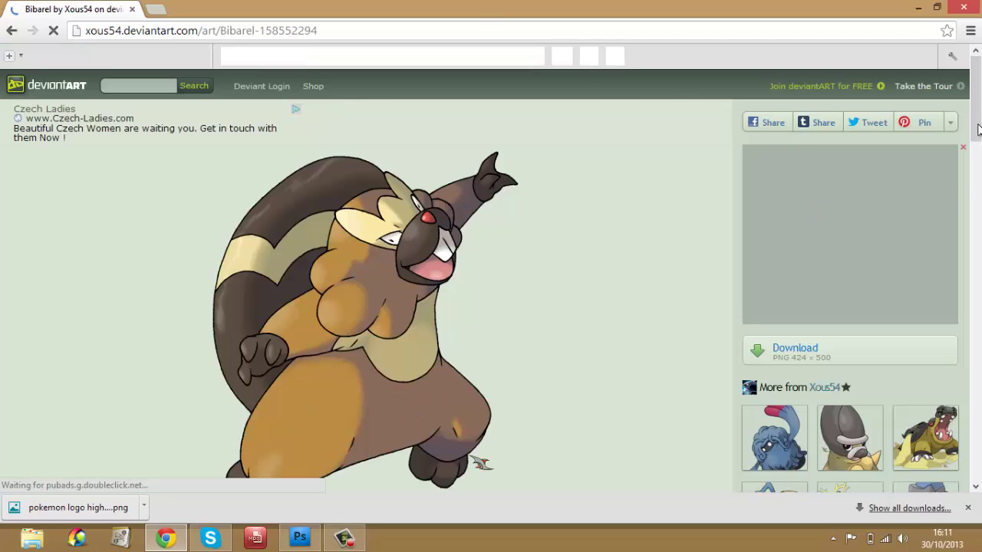
Save the Bibarel image to the Desktop as 'Bibarel_by_Xous54' and dismiss the downloads bar
{"action": "scroll", "coordinate": [978, 130], "scroll_direction": "down", "scroll_amount": 1}
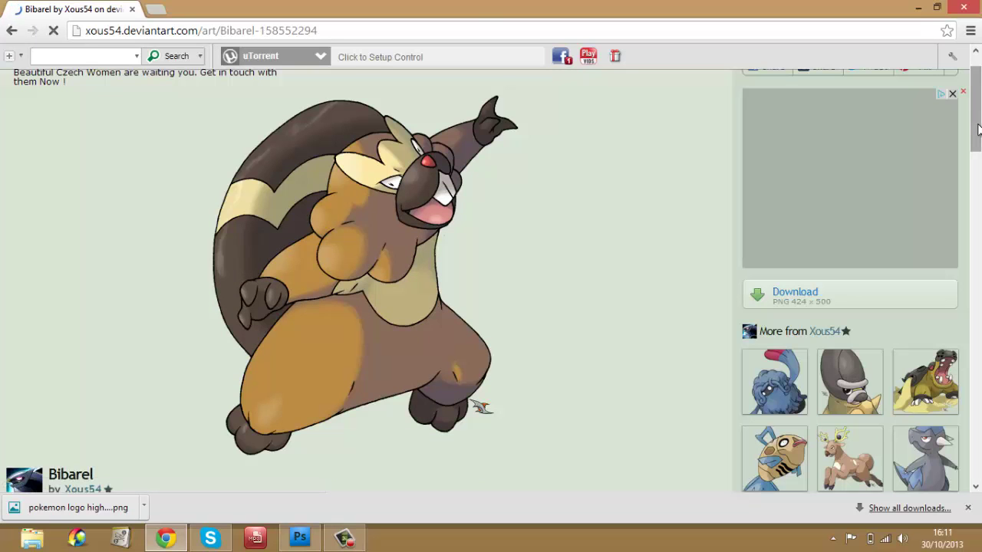
{"action": "right_click", "coordinate": [310, 332]}
{"action": "left_click", "coordinate": [347, 340]}
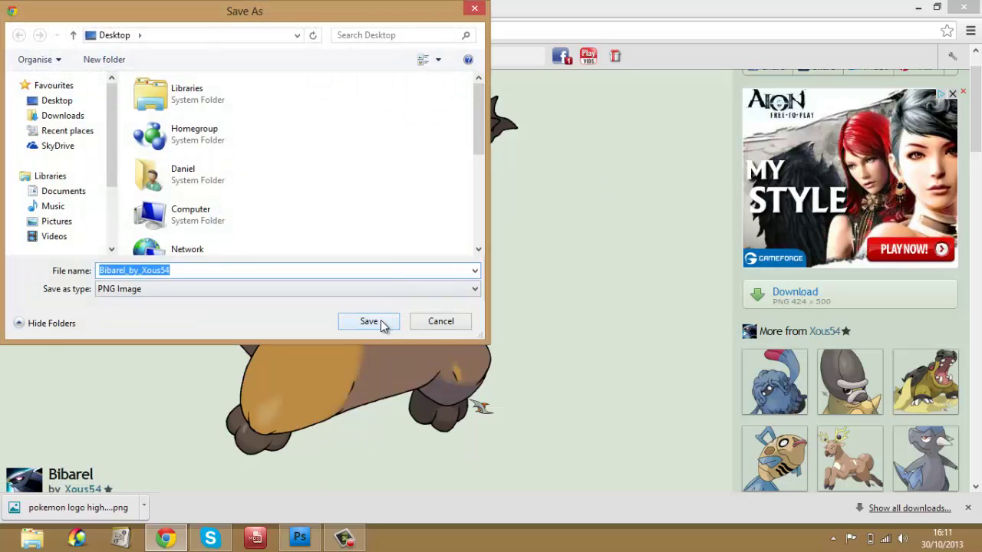
{"action": "left_click", "coordinate": [370, 322]}
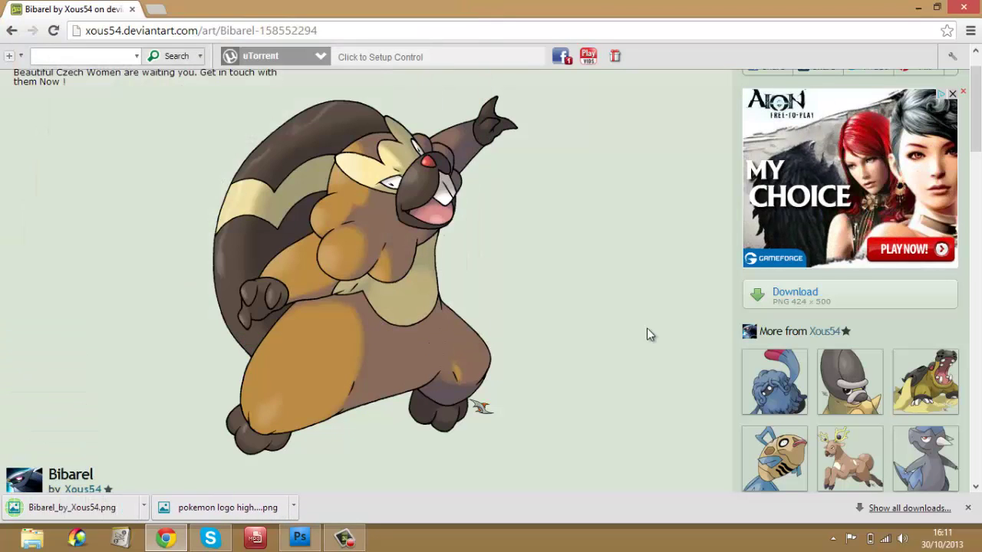
{"action": "left_click", "coordinate": [968, 508]}
{"action": "left_click", "coordinate": [344, 537]}
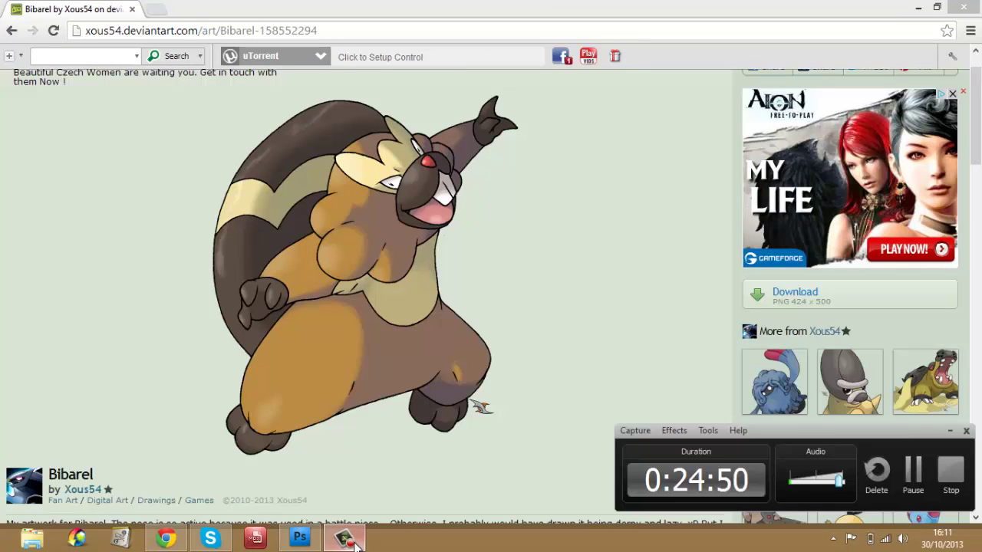
Open the 'pokemon logo high res' image from the Desktop as its own Photoshop document
{"action": "left_click", "coordinate": [973, 6]}
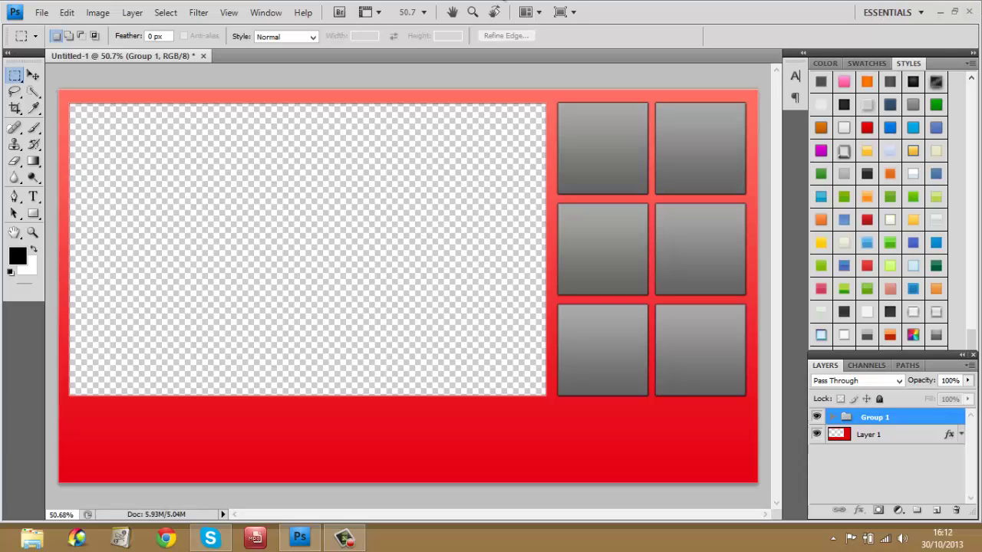
{"action": "left_click", "coordinate": [43, 13]}
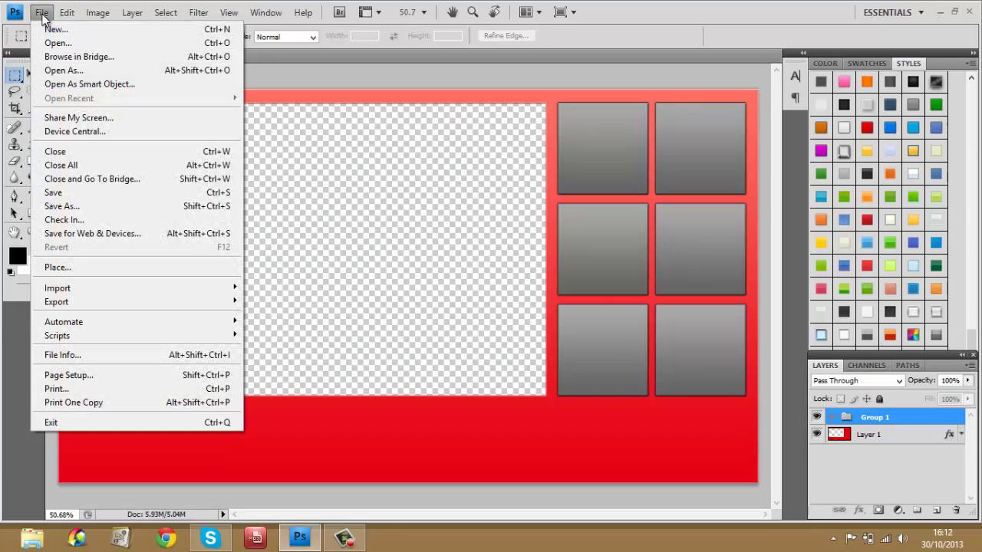
{"action": "left_click", "coordinate": [46, 42]}
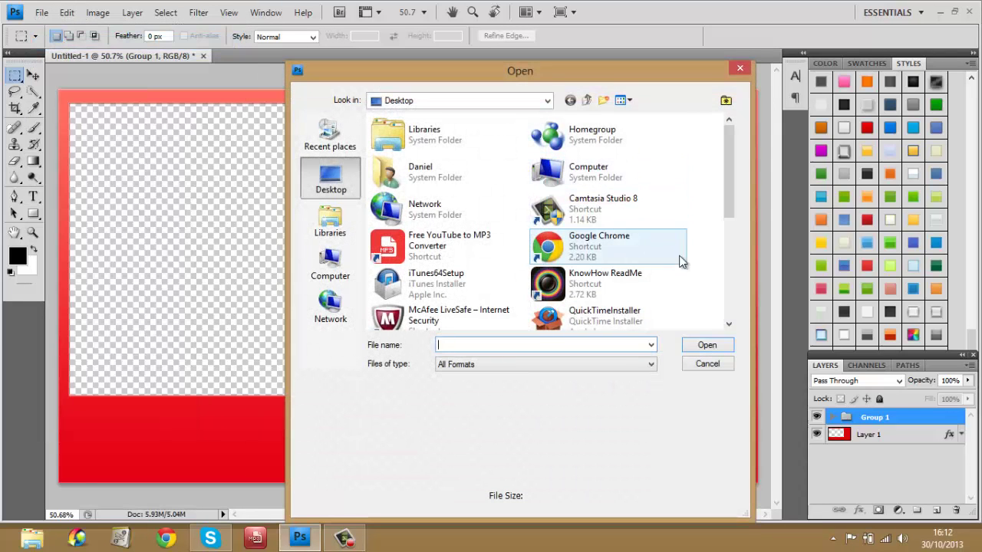
{"action": "left_click_drag", "start_coordinate": [725, 206], "coordinate": [727, 315]}
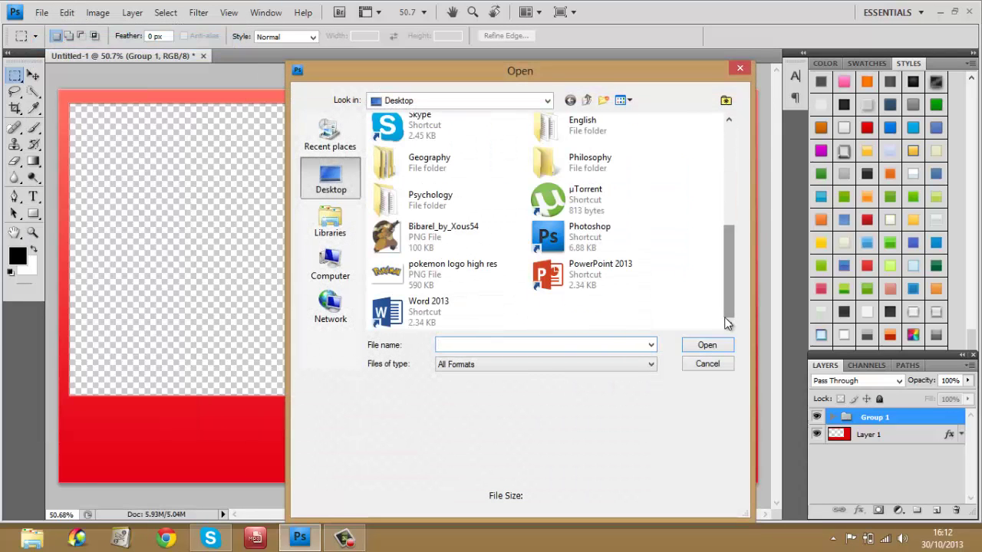
{"action": "left_click", "coordinate": [422, 275]}
{"action": "double_click", "coordinate": [422, 275]}
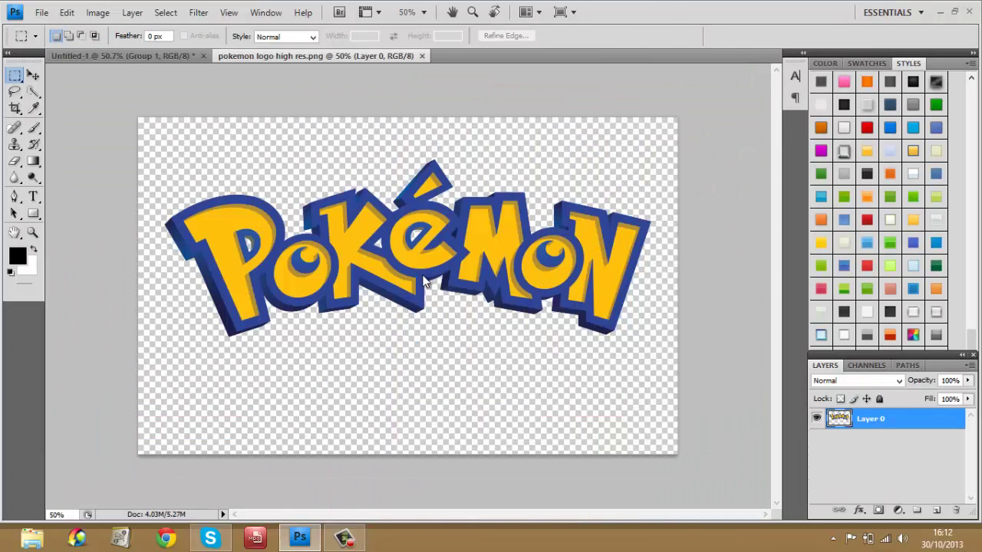
Select the whole logo image and drag it into the red Untitled-1 template as Layer 2
{"action": "key", "text": "ctrl+a"}
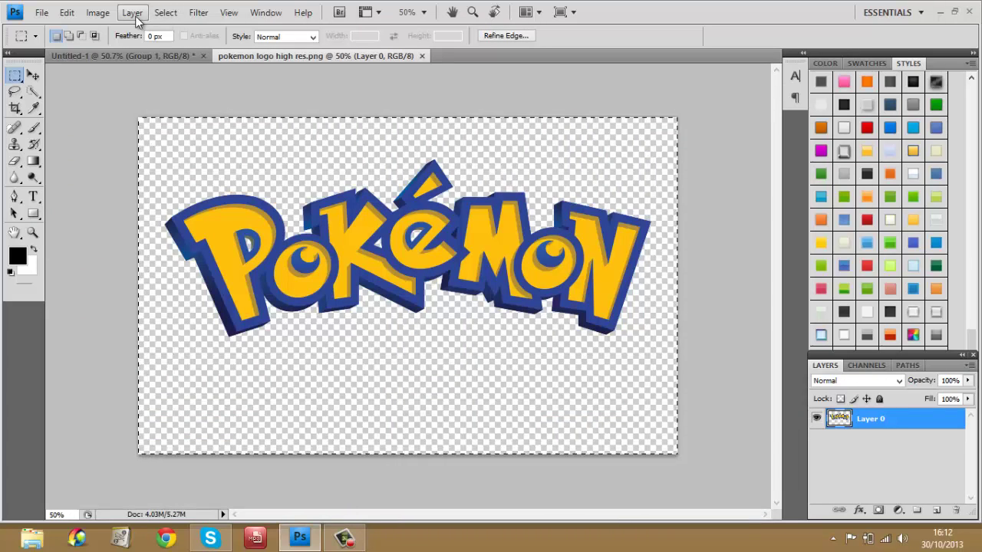
{"action": "left_click", "coordinate": [165, 12]}
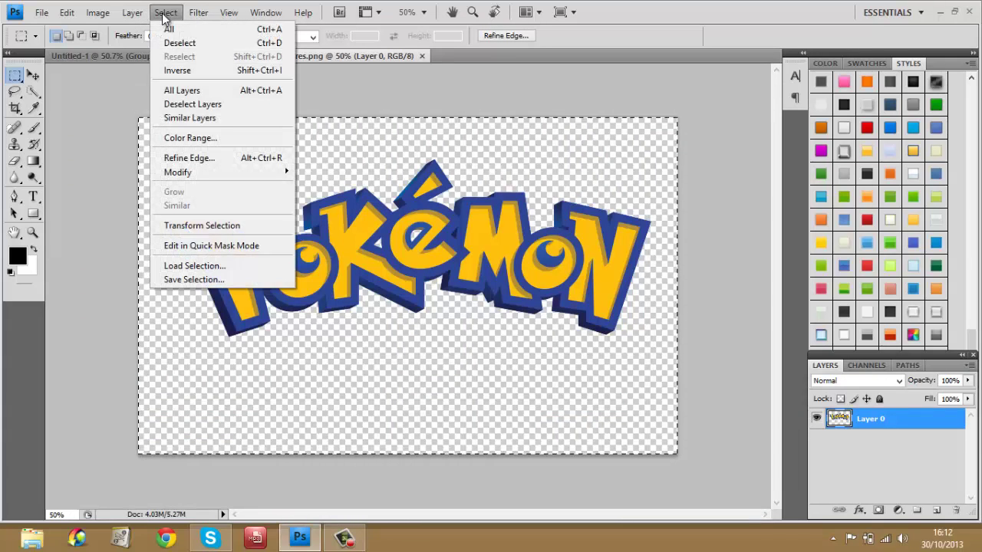
{"action": "left_click", "coordinate": [165, 12]}
{"action": "key", "text": "v"}
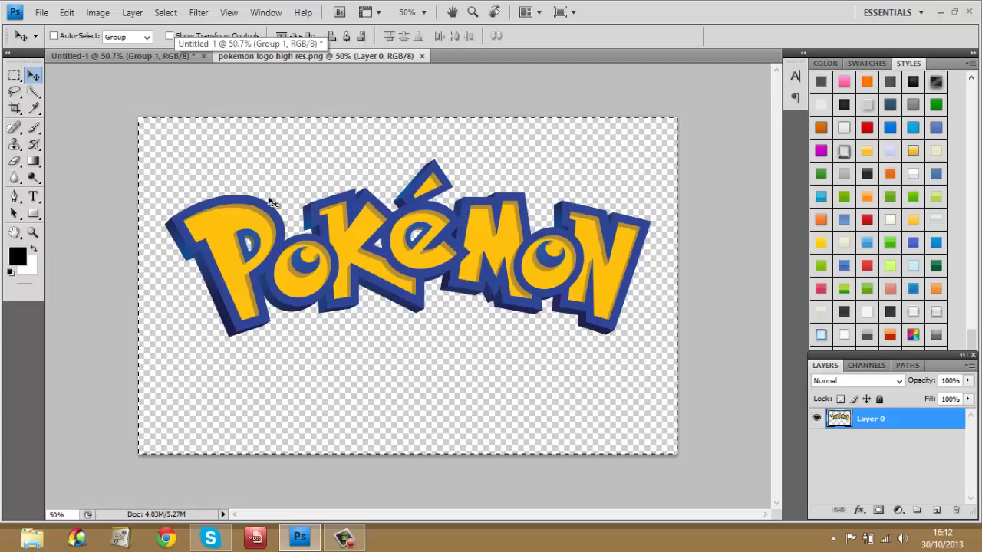
{"action": "left_click_drag", "start_coordinate": [255, 190], "coordinate": [116, 57]}
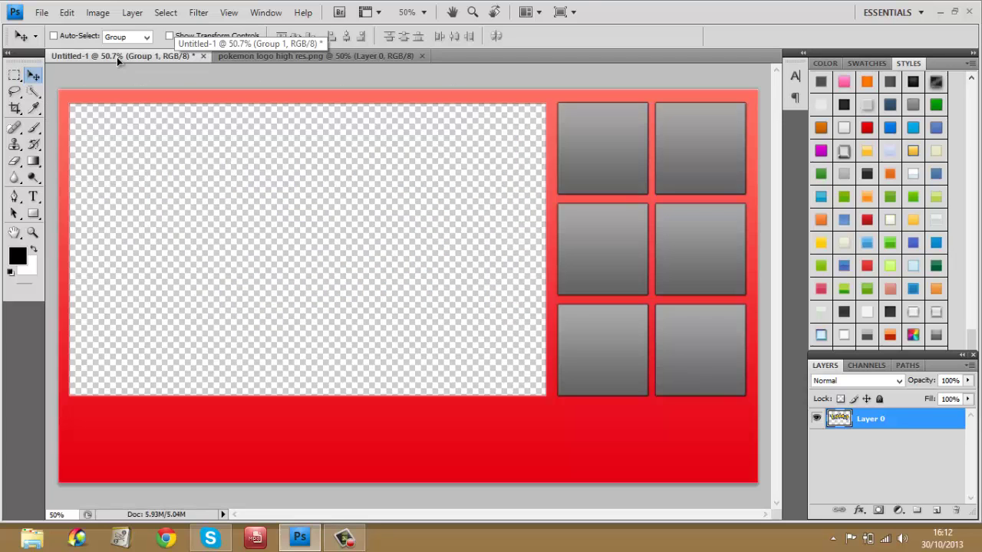
{"action": "left_click_drag", "start_coordinate": [116, 56], "coordinate": [238, 413]}
{"action": "left_click_drag", "start_coordinate": [268, 339], "coordinate": [269, 339]}
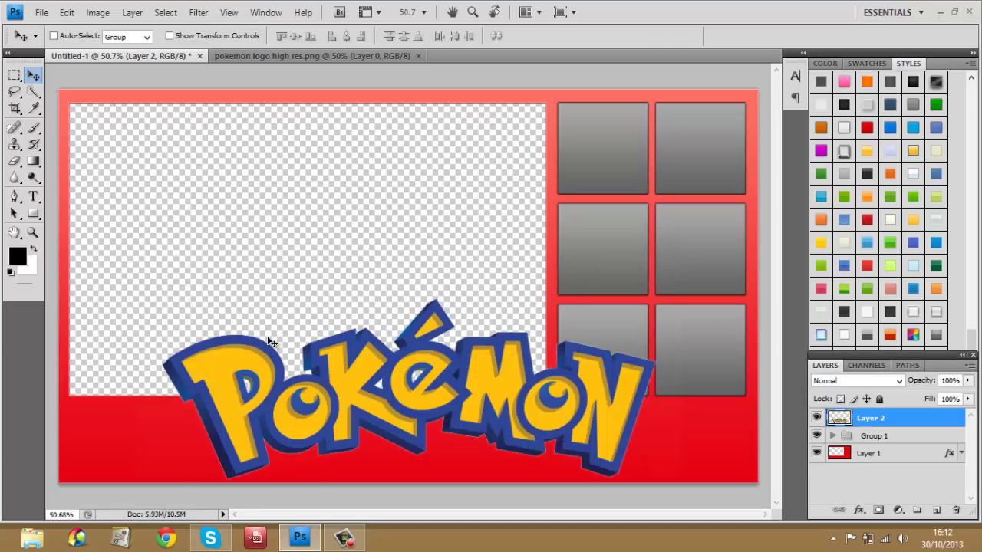
Try moving and shrinking the logo, then discard that transform to restore its size
{"action": "key", "text": "ctrl+t"}
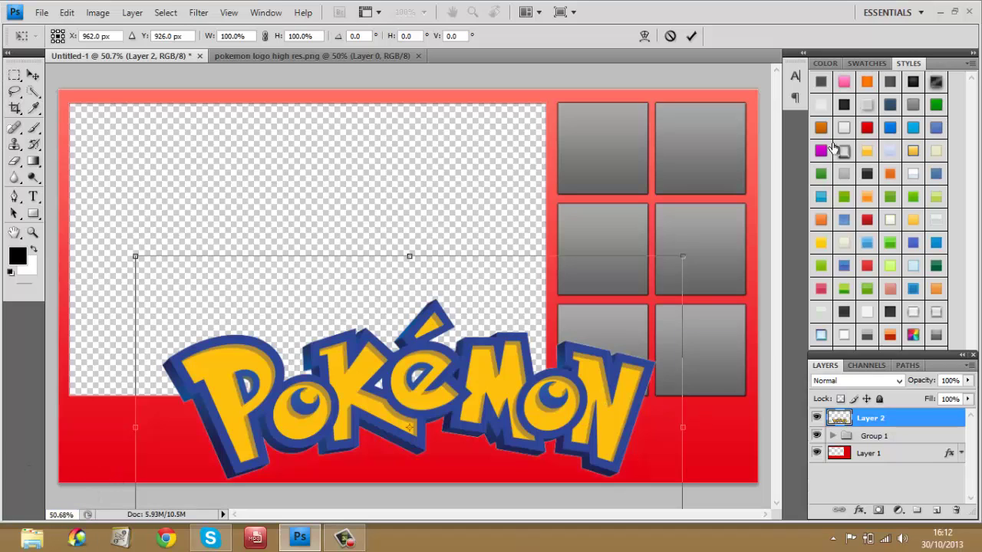
{"action": "left_click_drag", "start_coordinate": [550, 322], "coordinate": [507, 229]}
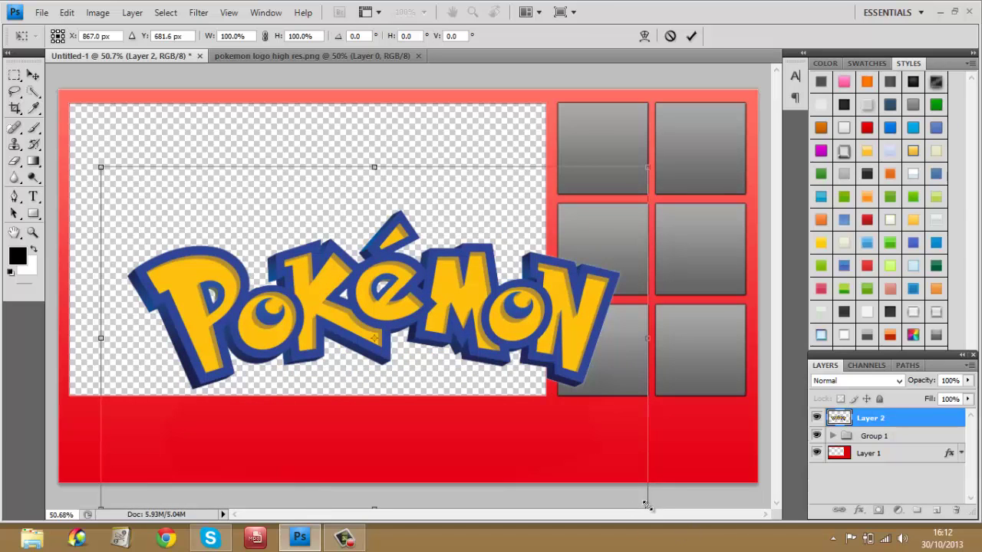
{"action": "mouse_move", "coordinate": [537, 398]}
{"action": "left_mouse_down"}
{"action": "mouse_move", "coordinate": [406, 350]}
{"action": "mouse_move", "coordinate": [392, 294]}
{"action": "left_mouse_up"}
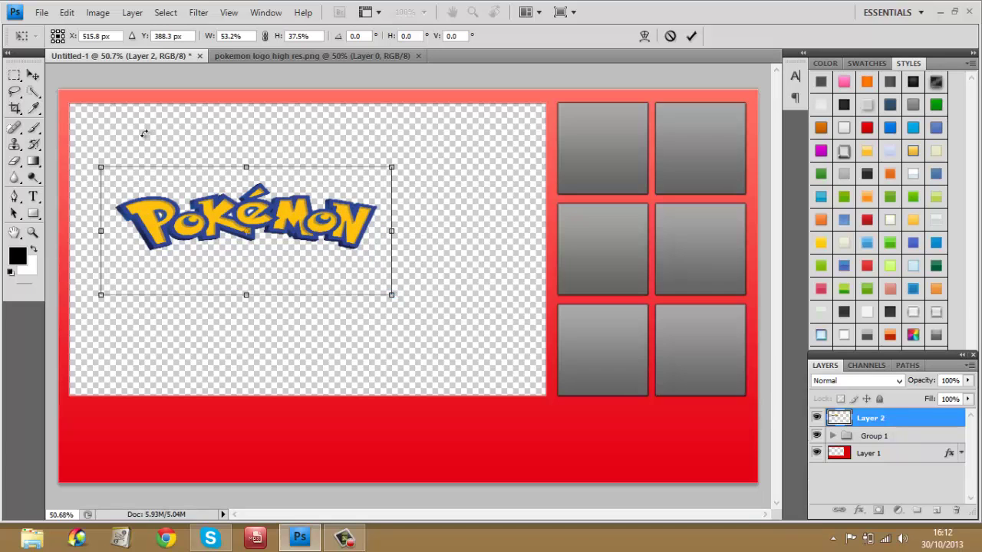
{"action": "left_click", "coordinate": [20, 76]}
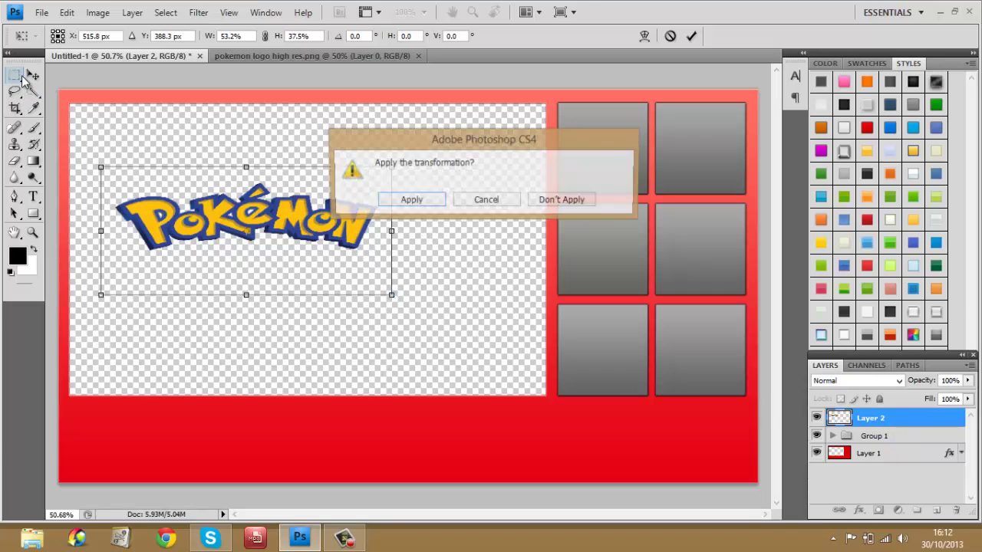
{"action": "left_click", "coordinate": [562, 200]}
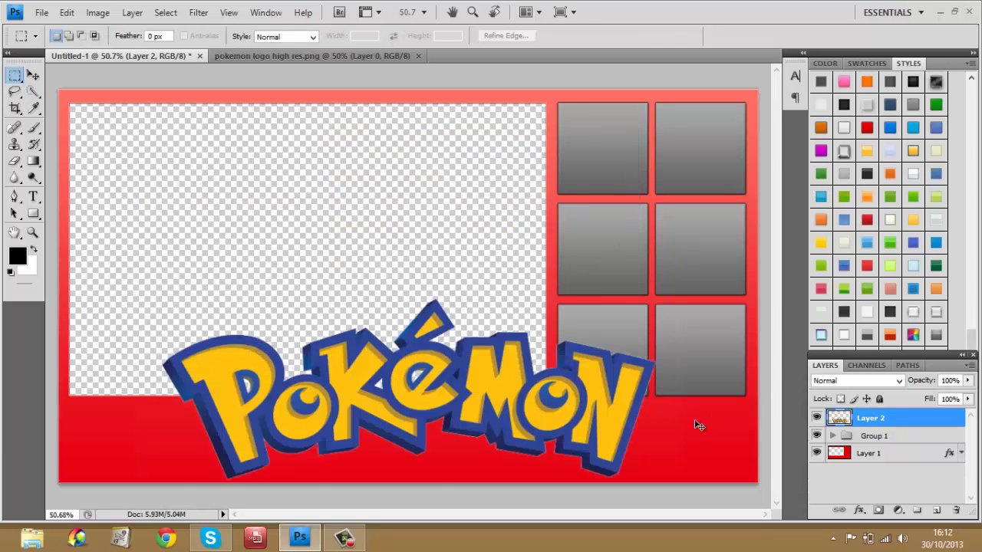
Shrink the logo and move it down onto the red band
{"action": "key", "text": "ctrl+t"}
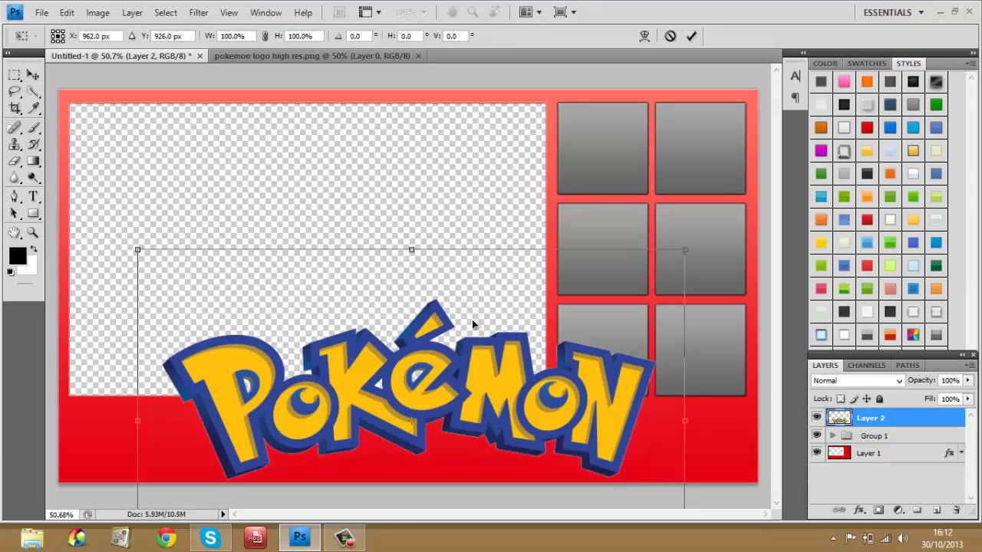
{"action": "left_click_drag", "start_coordinate": [450, 274], "coordinate": [397, 126]}
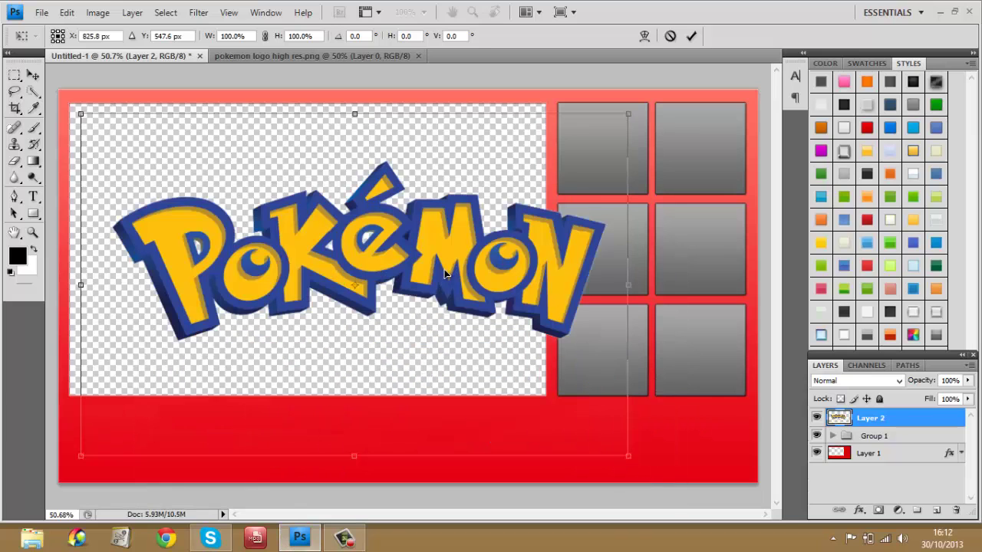
{"action": "left_click_drag", "start_coordinate": [445, 274], "coordinate": [441, 271]}
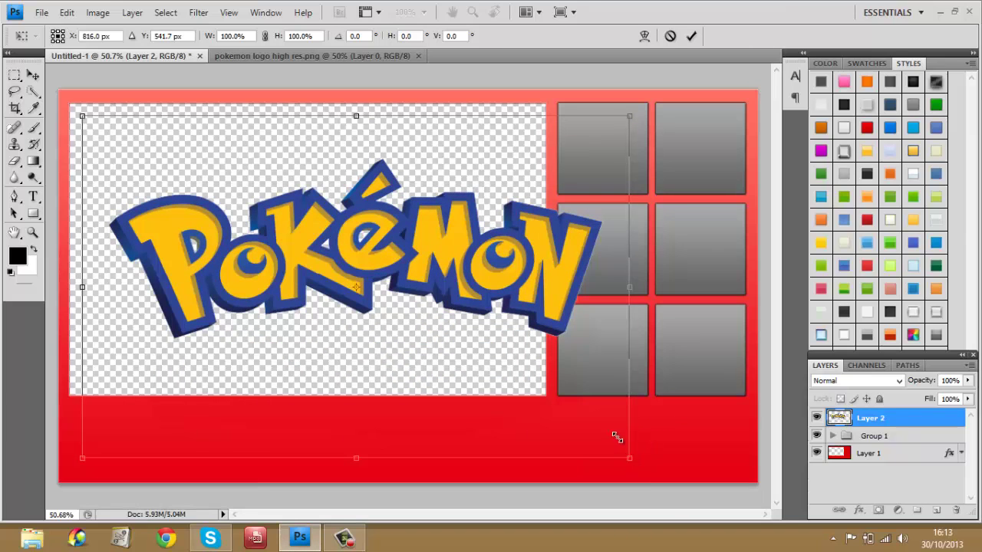
{"action": "mouse_move", "coordinate": [616, 437]}
{"action": "left_mouse_down"}
{"action": "mouse_move", "coordinate": [501, 362]}
{"action": "mouse_move", "coordinate": [449, 345]}
{"action": "left_mouse_up"}
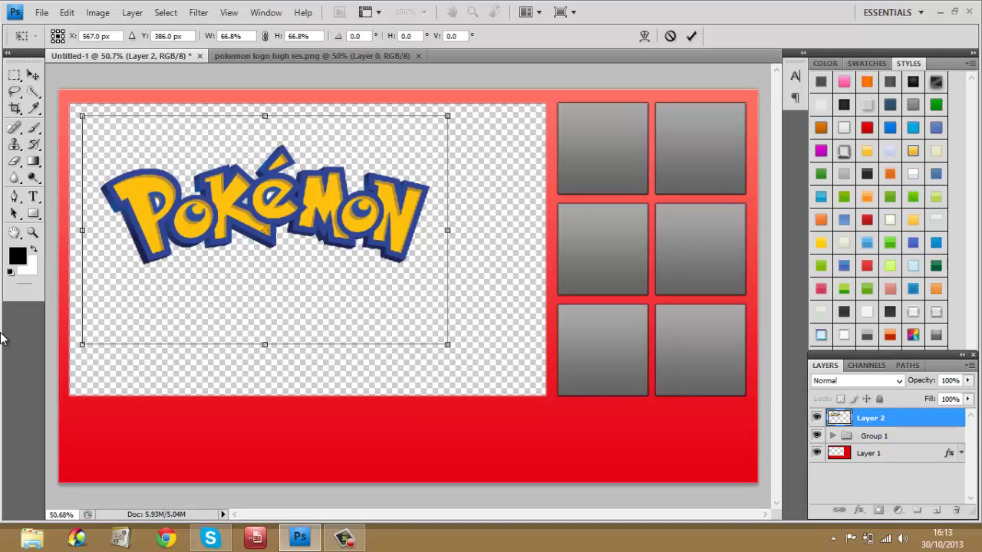
{"action": "mouse_move", "coordinate": [328, 207]}
{"action": "left_mouse_down"}
{"action": "mouse_move", "coordinate": [369, 395]}
{"action": "mouse_move", "coordinate": [350, 384]}
{"action": "mouse_move", "coordinate": [320, 297]}
{"action": "left_mouse_up"}
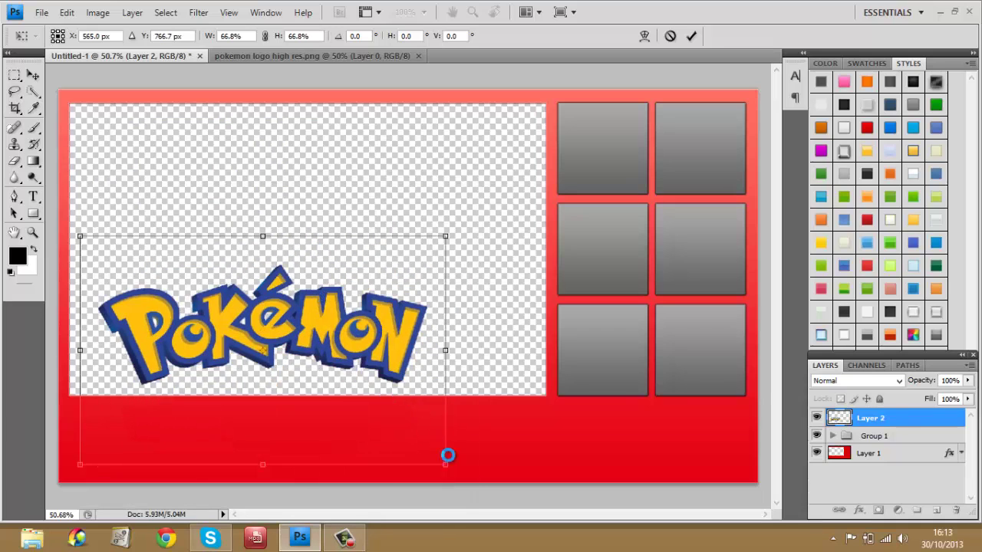
{"action": "left_click_drag", "start_coordinate": [449, 468], "coordinate": [339, 395]}
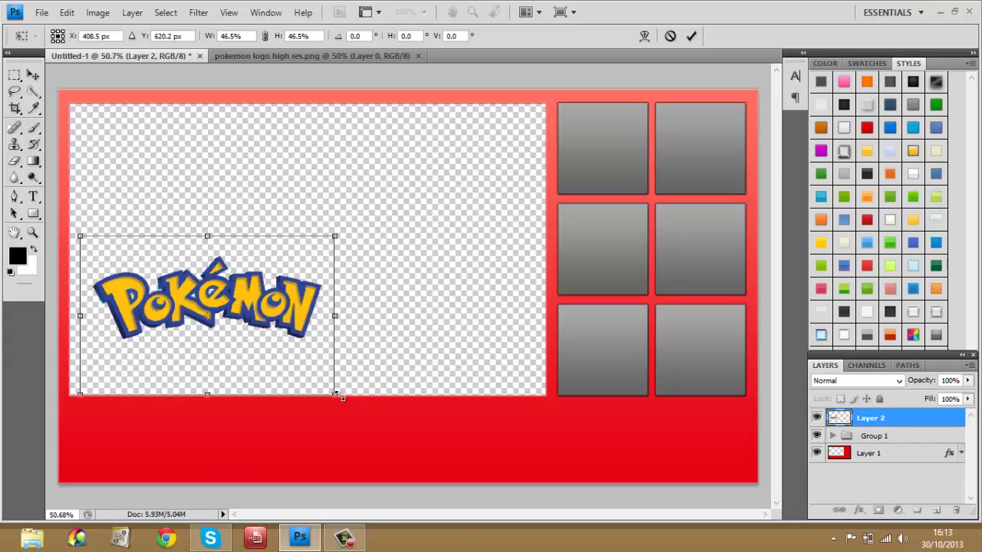
{"action": "left_click_drag", "start_coordinate": [263, 299], "coordinate": [261, 300]}
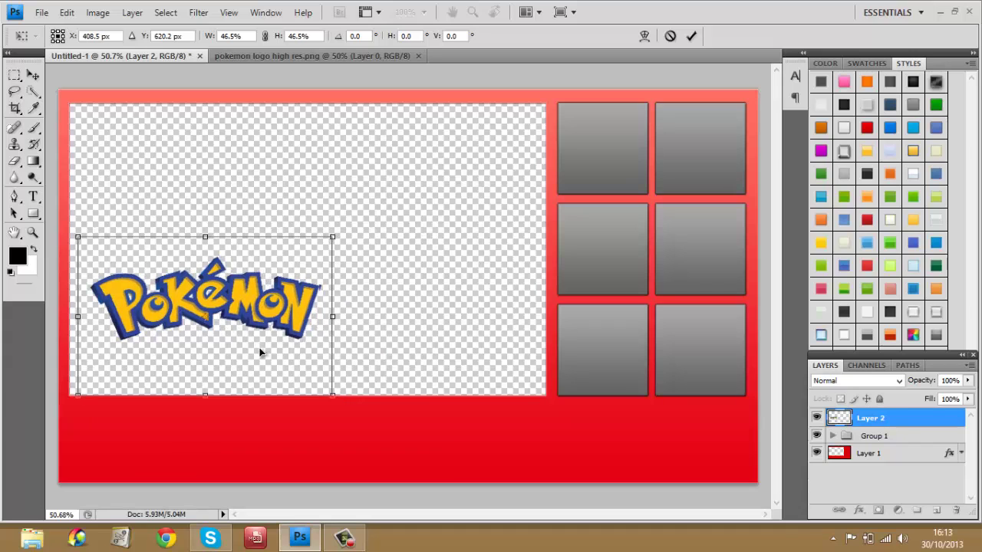
{"action": "left_click_drag", "start_coordinate": [259, 409], "coordinate": [237, 415]}
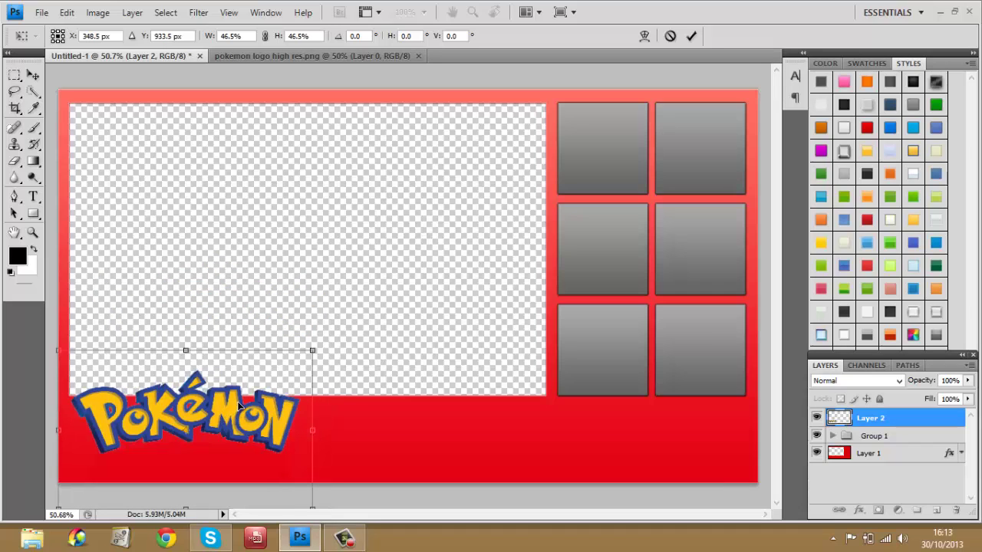
Nudge the logo up and stretch it to about 90% width and 46.5% height
{"action": "key", "text": "shift+Up"}
{"action": "key", "text": "shift+Up"}
{"action": "key", "text": "shift+Up"}
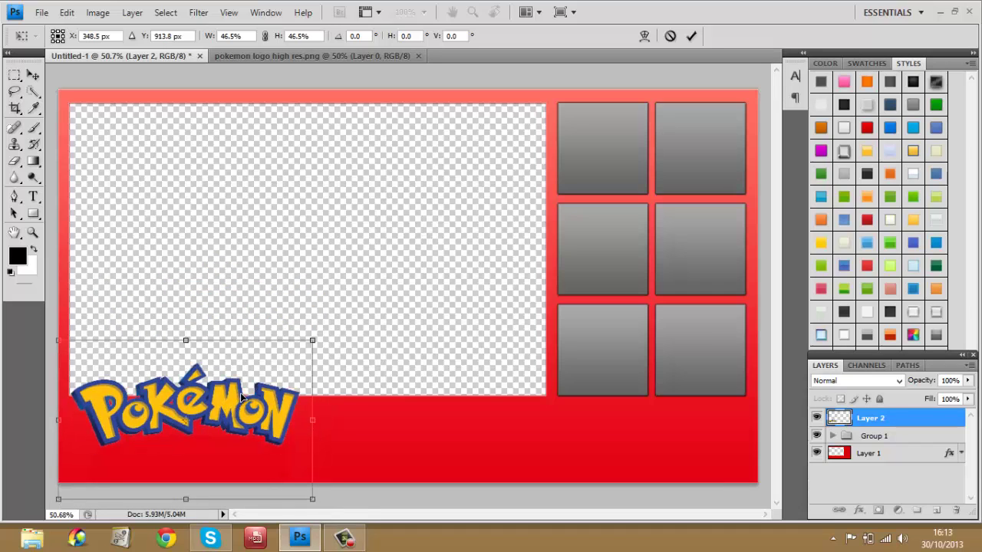
{"action": "key", "text": "shift+Up"}
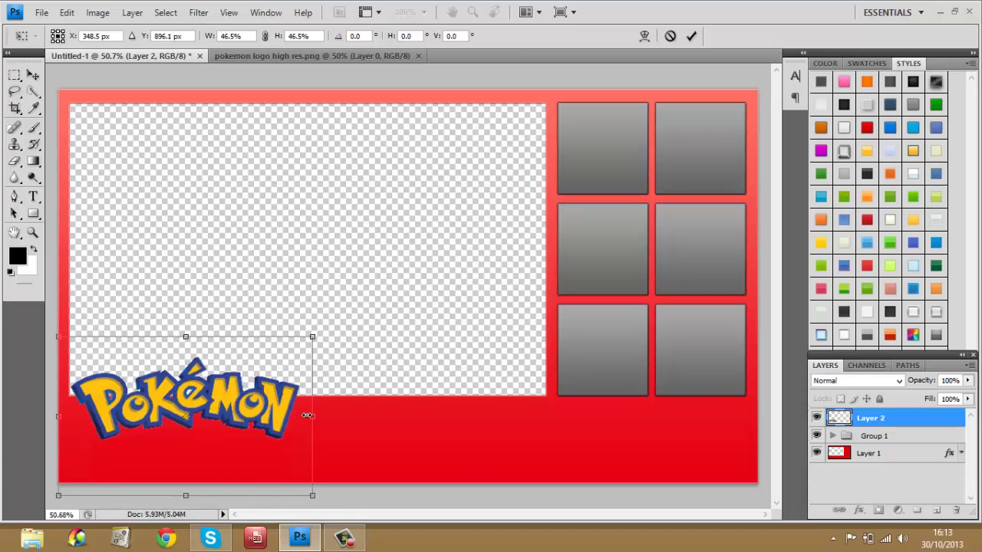
{"action": "left_click_drag", "start_coordinate": [314, 416], "coordinate": [401, 414]}
{"action": "left_click_drag", "start_coordinate": [491, 417], "coordinate": [553, 417]}
{"action": "left_click_drag", "start_coordinate": [554, 416], "coordinate": [554, 416]}
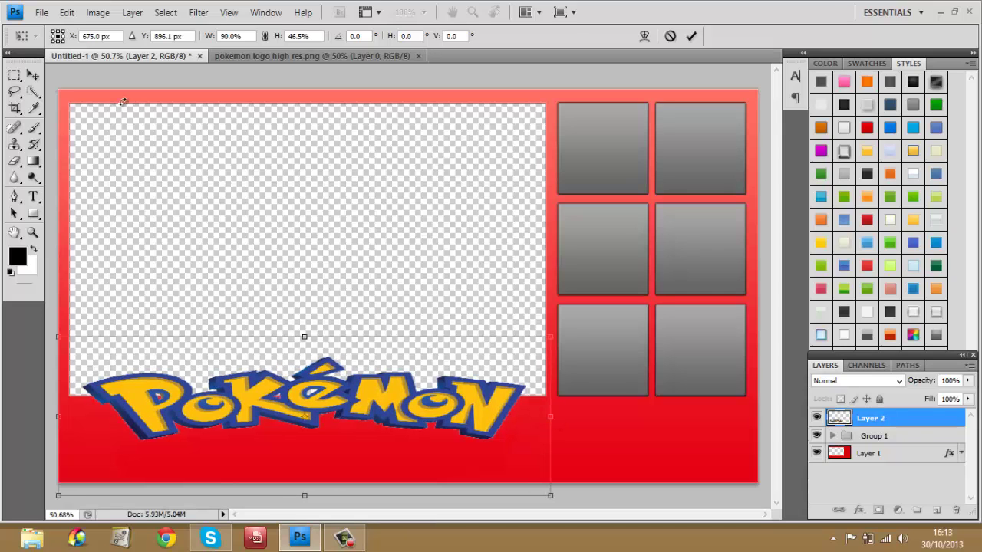
{"action": "left_click", "coordinate": [15, 75]}
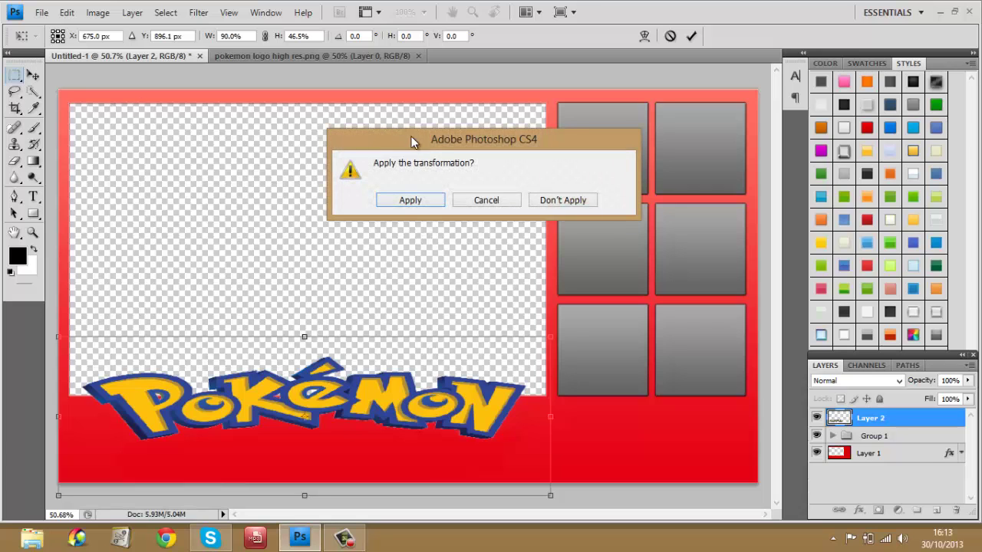
Apply the logo transform and add an Impact 'Fire Red Omega' subtitle below the logo
{"action": "left_click", "coordinate": [410, 200]}
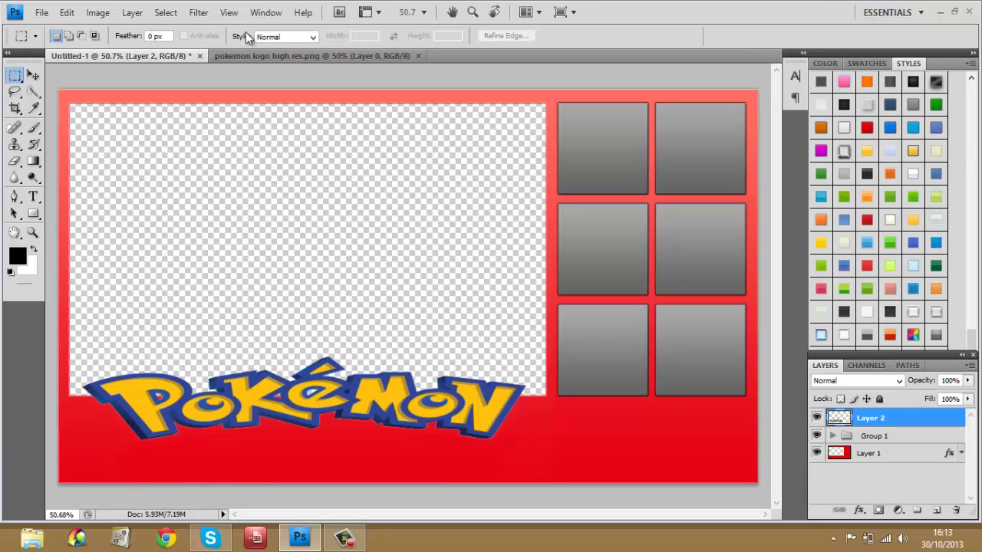
{"action": "left_click", "coordinate": [40, 199]}
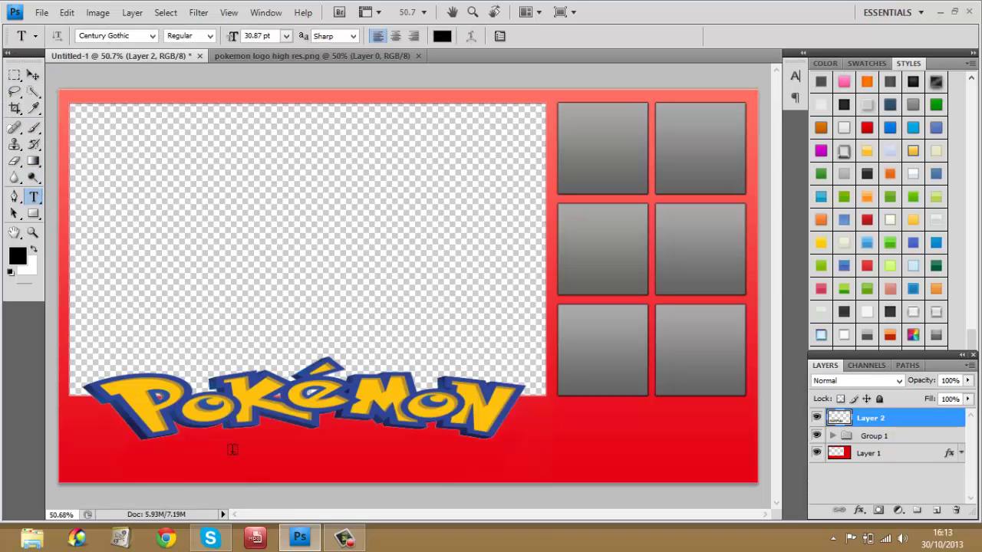
{"action": "left_click", "coordinate": [153, 36]}
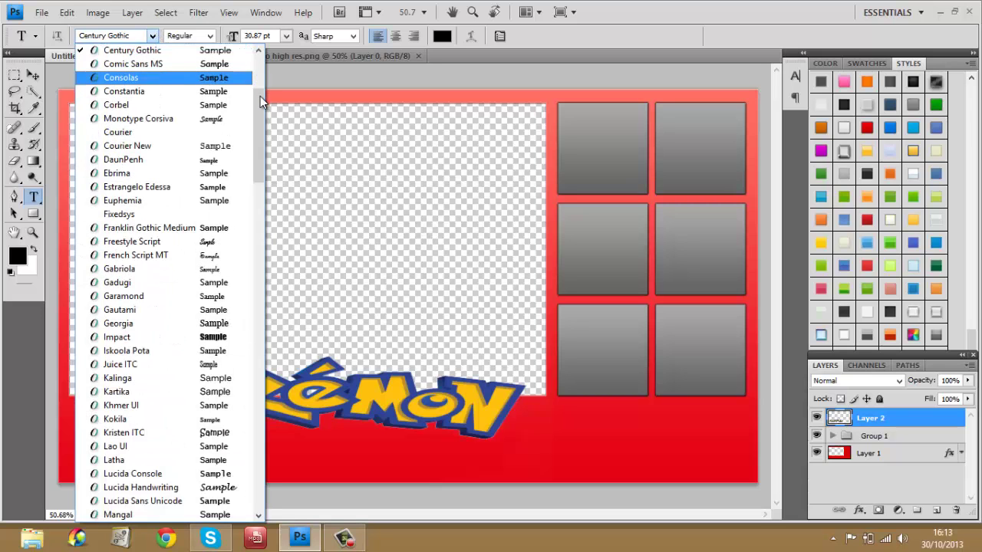
{"action": "mouse_move", "coordinate": [260, 96]}
{"action": "left_mouse_down"}
{"action": "mouse_move", "coordinate": [260, 168]}
{"action": "mouse_move", "coordinate": [261, 157]}
{"action": "left_mouse_up"}
{"action": "left_click", "coordinate": [140, 104]}
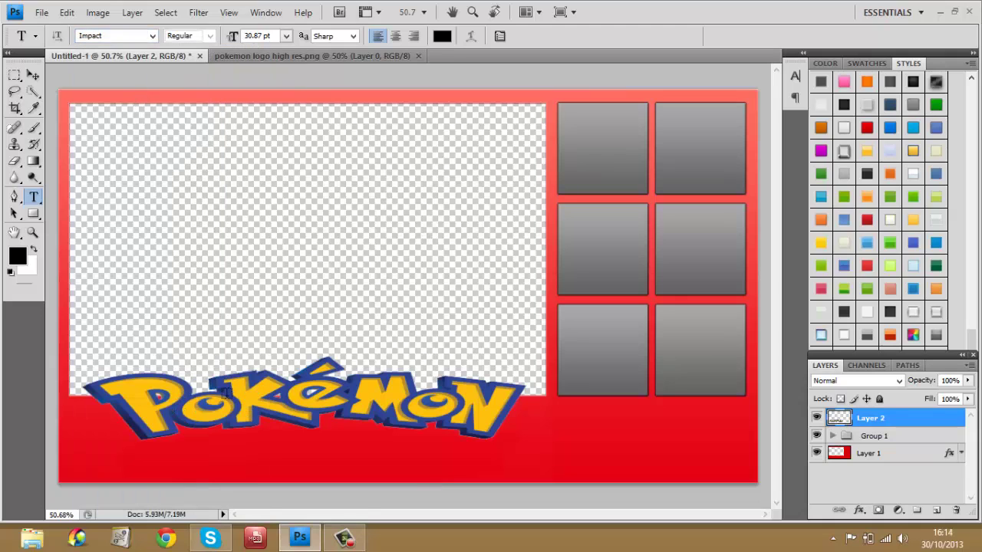
{"action": "left_click", "coordinate": [227, 451]}
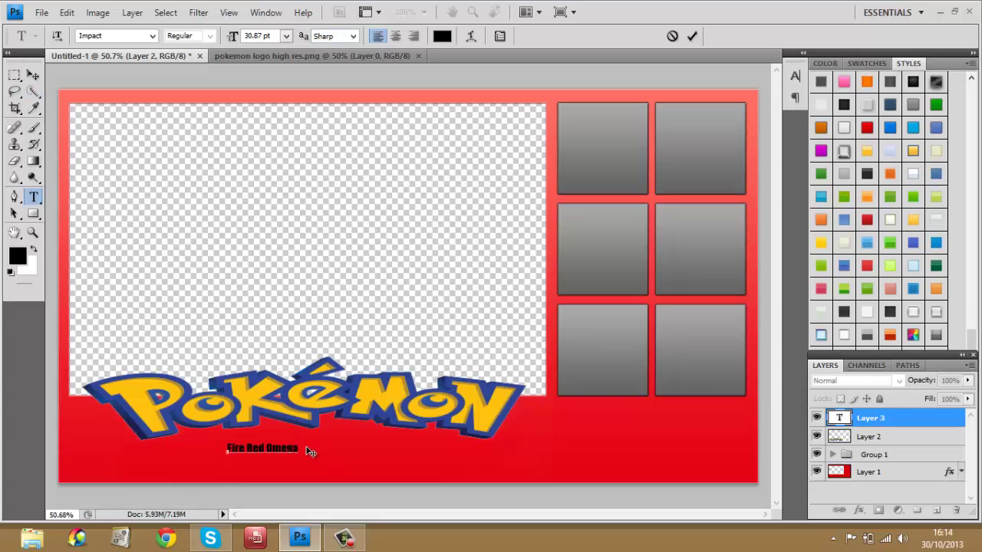
{"action": "left_click_drag", "start_coordinate": [299, 448], "coordinate": [229, 449]}
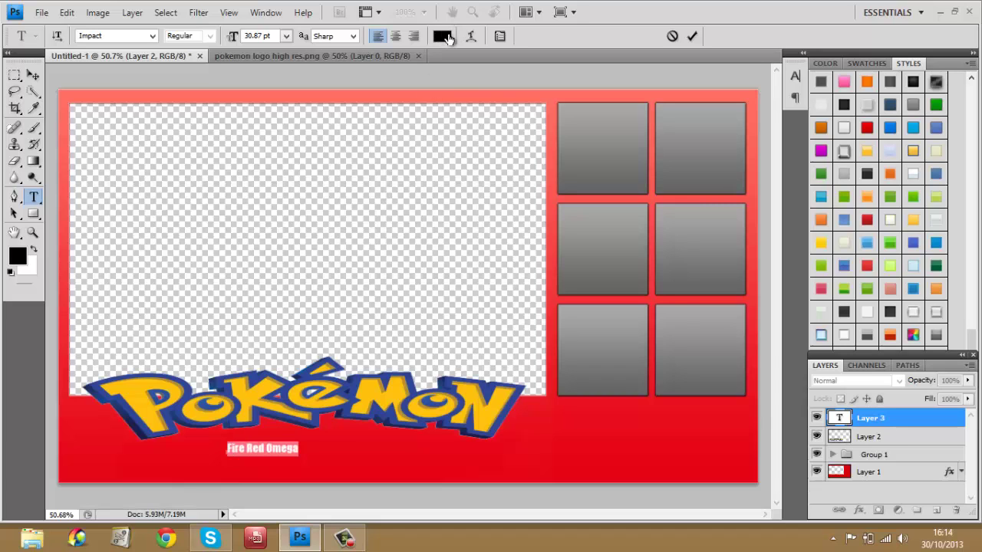
Colour the 'Fire Red Omega' subtitle muted red c95a5a and commit the text
{"action": "left_click", "coordinate": [444, 36]}
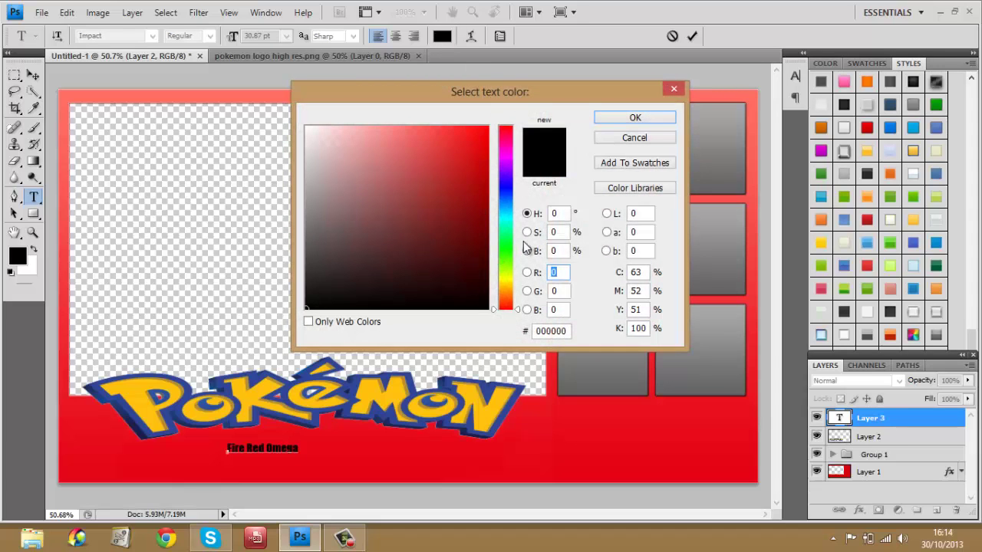
{"action": "mouse_move", "coordinate": [483, 182]}
{"action": "left_mouse_down"}
{"action": "mouse_move", "coordinate": [471, 148]}
{"action": "mouse_move", "coordinate": [417, 182]}
{"action": "mouse_move", "coordinate": [369, 182]}
{"action": "left_mouse_up"}
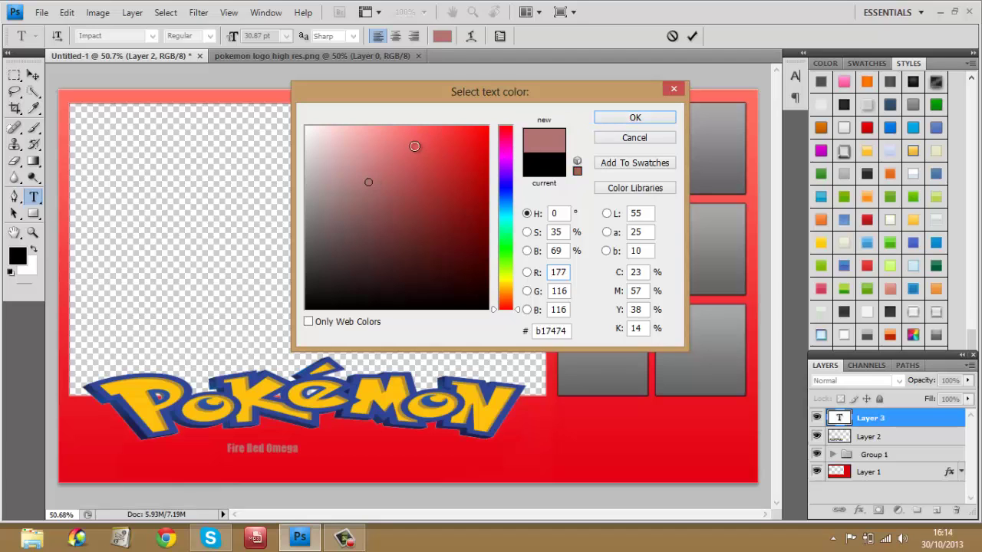
{"action": "left_click", "coordinate": [399, 159]}
{"action": "mouse_move", "coordinate": [420, 176]}
{"action": "left_mouse_down"}
{"action": "mouse_move", "coordinate": [420, 219]}
{"action": "mouse_move", "coordinate": [366, 173]}
{"action": "left_mouse_up"}
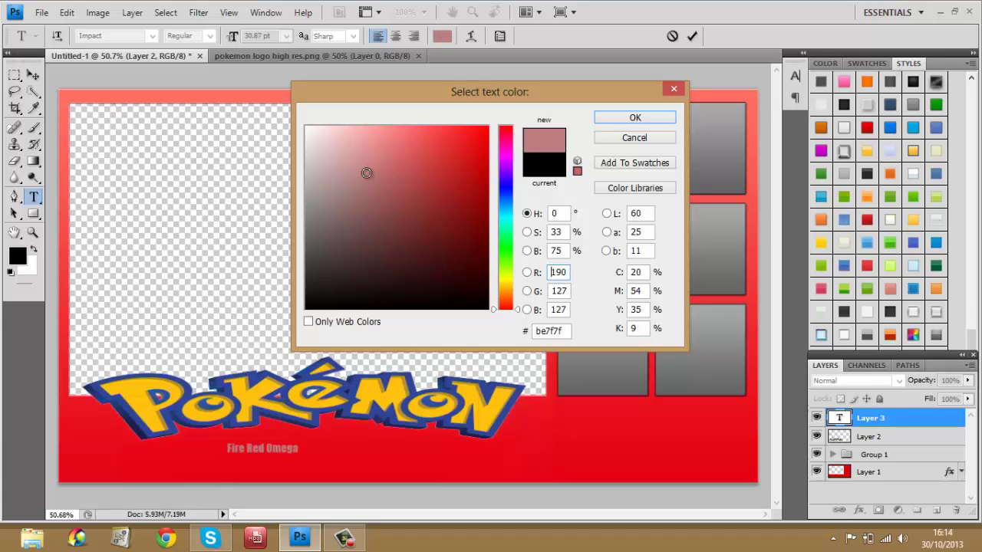
{"action": "left_click_drag", "start_coordinate": [366, 173], "coordinate": [406, 164]}
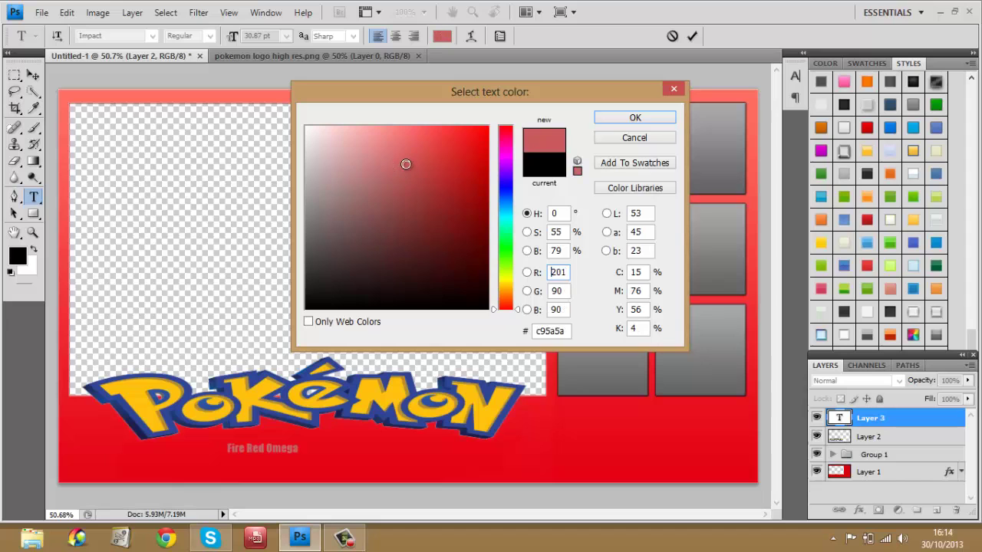
{"action": "left_click", "coordinate": [653, 118]}
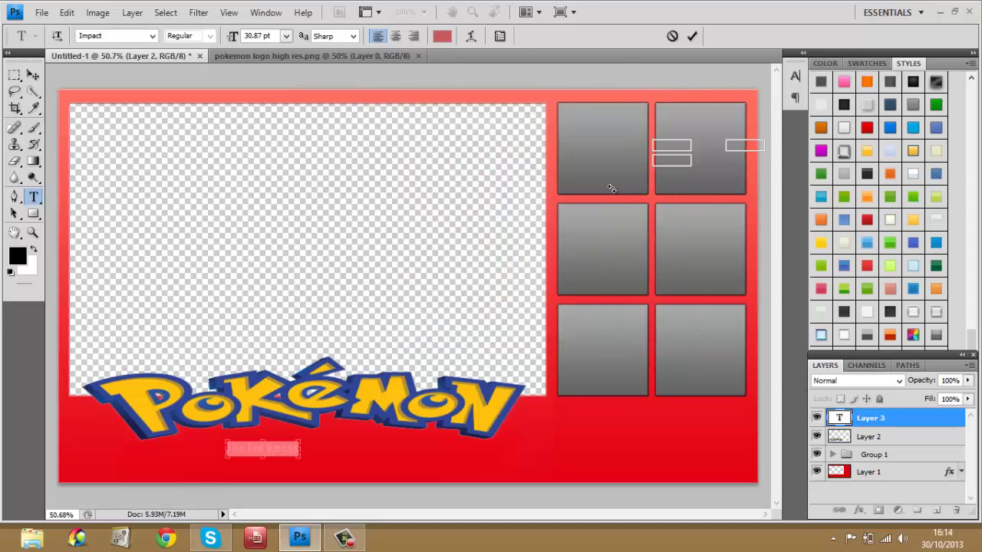
{"action": "key", "text": "ctrl+t"}
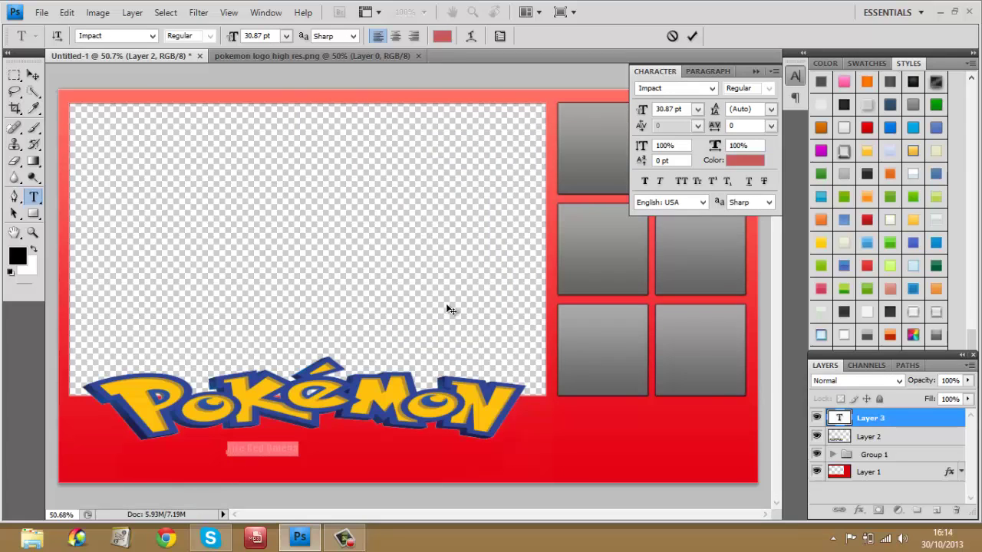
{"action": "key", "text": "Left"}
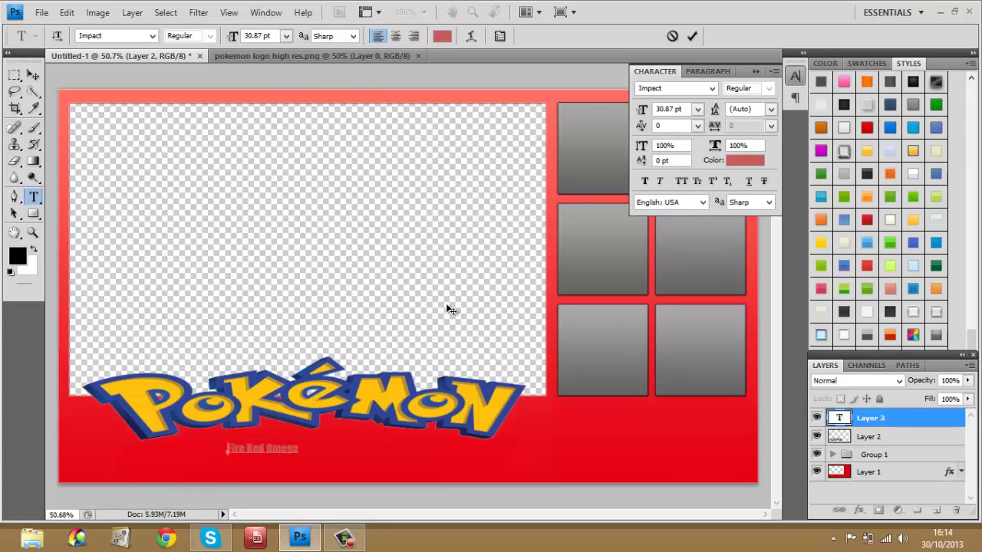
{"action": "key", "text": "ctrl+t"}
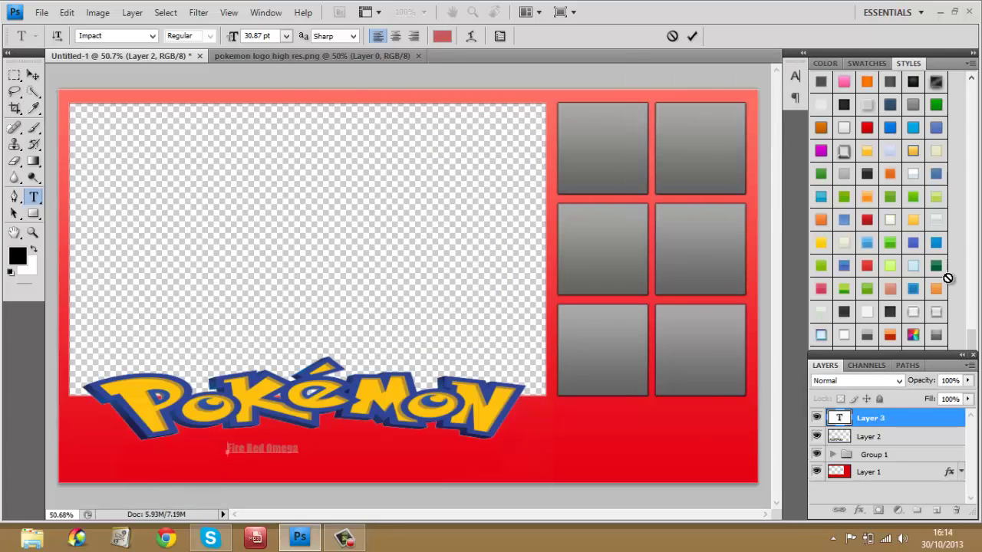
{"action": "left_click", "coordinate": [879, 421]}
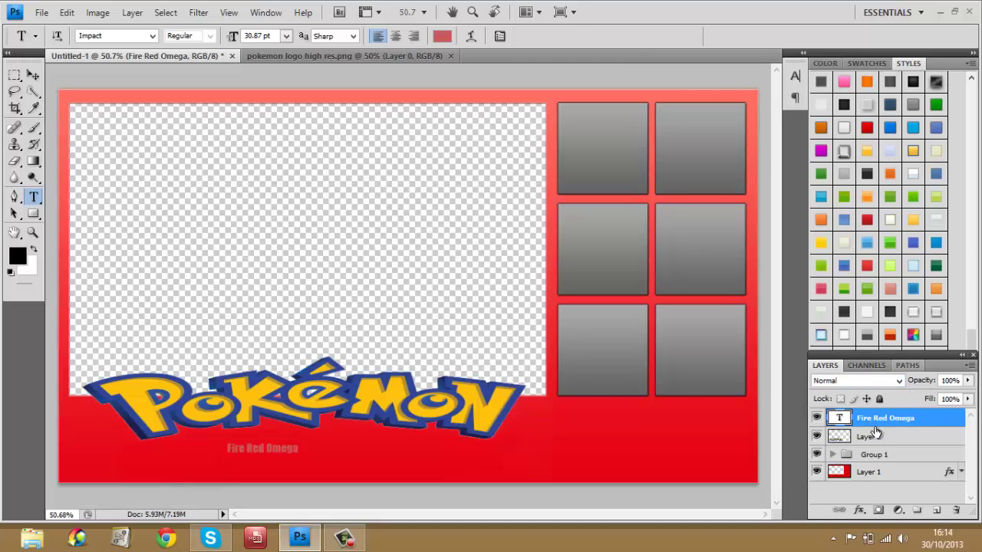
Stretch the subtitle to 311.6% width and 105.2% height beneath the logo
{"action": "key", "text": "ctrl+t"}
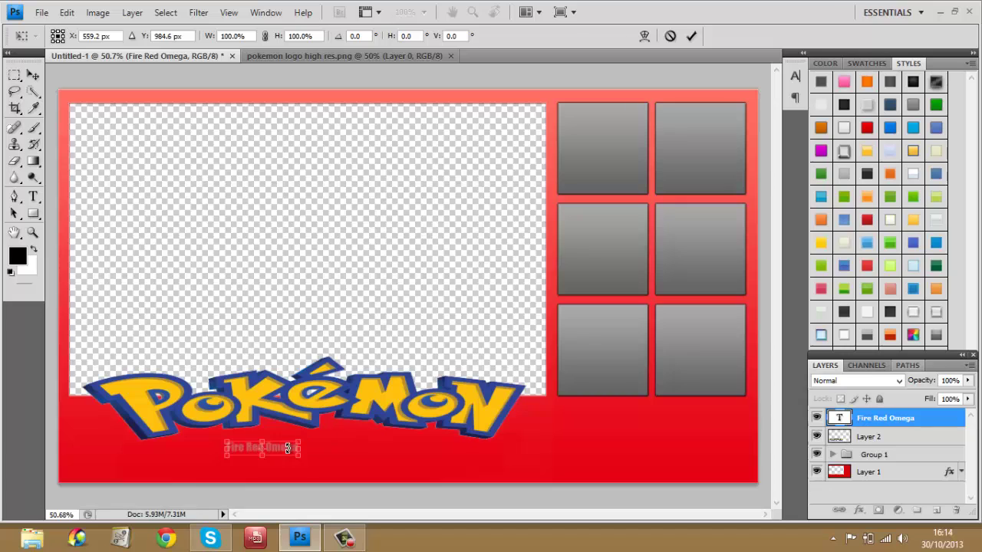
{"action": "mouse_move", "coordinate": [285, 446]}
{"action": "left_mouse_down"}
{"action": "mouse_move", "coordinate": [258, 450]}
{"action": "mouse_move", "coordinate": [274, 453]}
{"action": "left_mouse_up"}
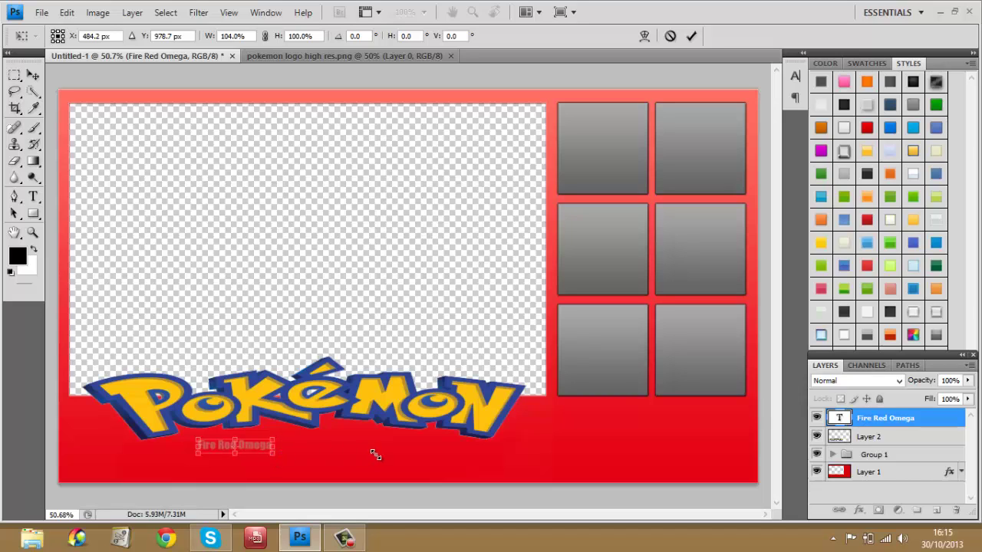
{"action": "left_click_drag", "start_coordinate": [375, 456], "coordinate": [417, 456]}
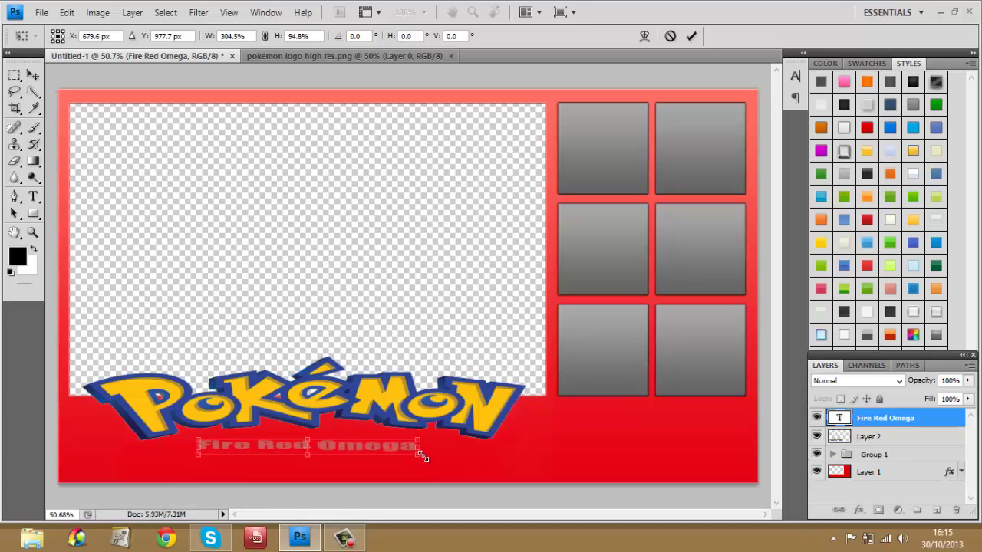
{"action": "left_click_drag", "start_coordinate": [418, 457], "coordinate": [422, 457]}
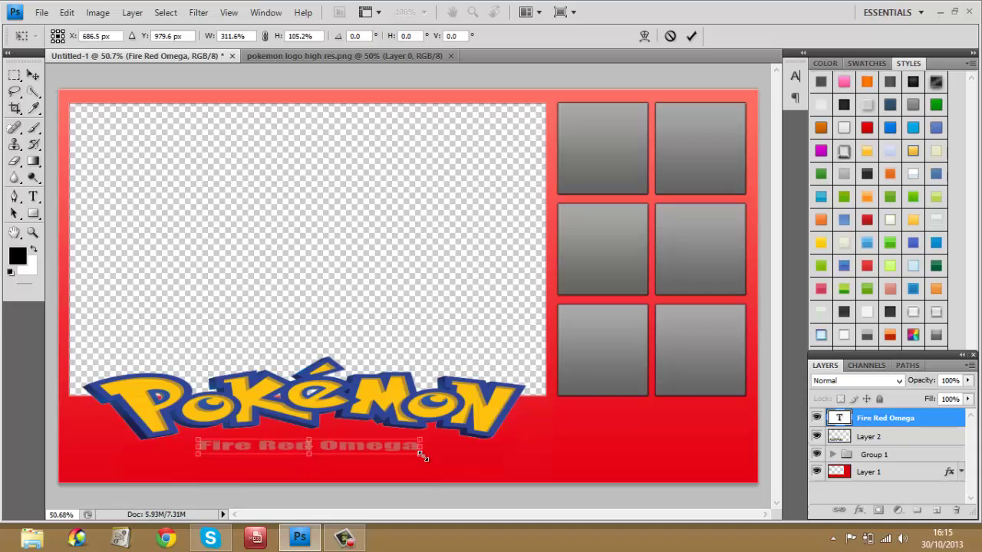
{"action": "left_click", "coordinate": [18, 76]}
{"action": "left_click", "coordinate": [390, 200]}
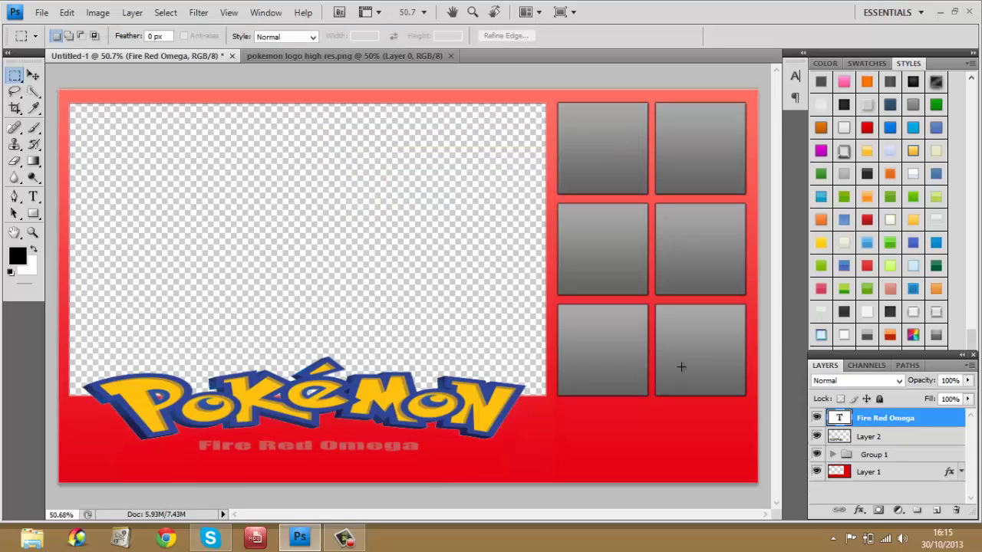
{"action": "right_click", "coordinate": [870, 421]}
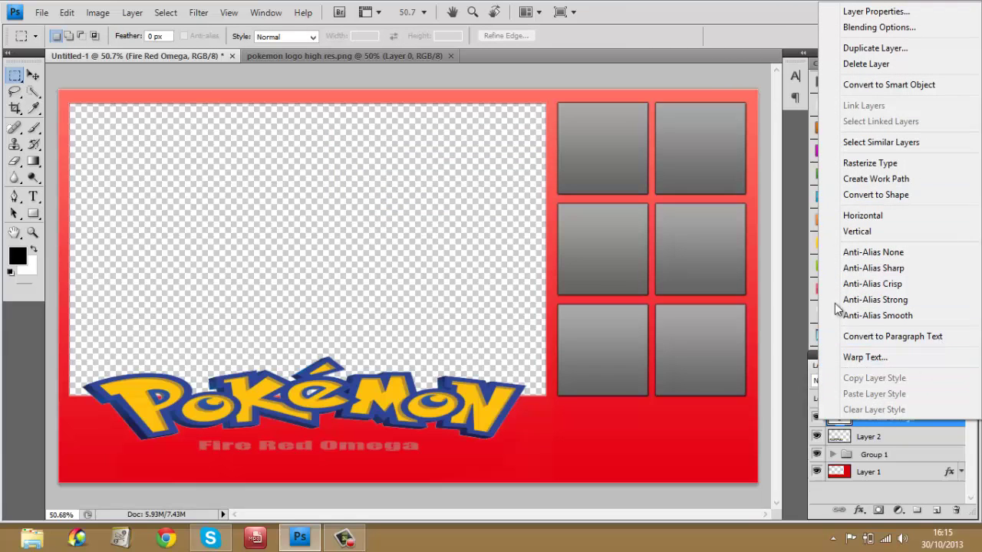
{"action": "left_click", "coordinate": [881, 437]}
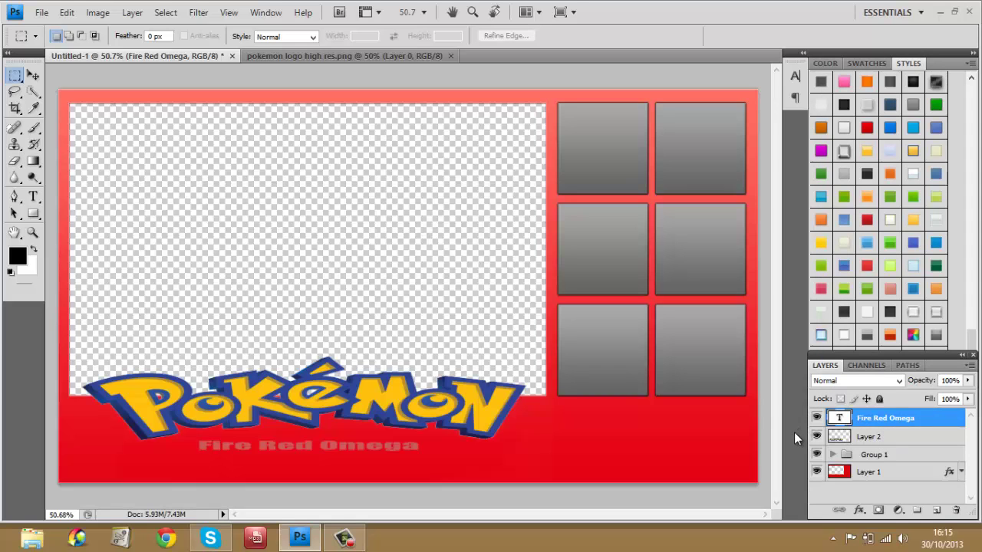
{"action": "double_click", "coordinate": [956, 428]}
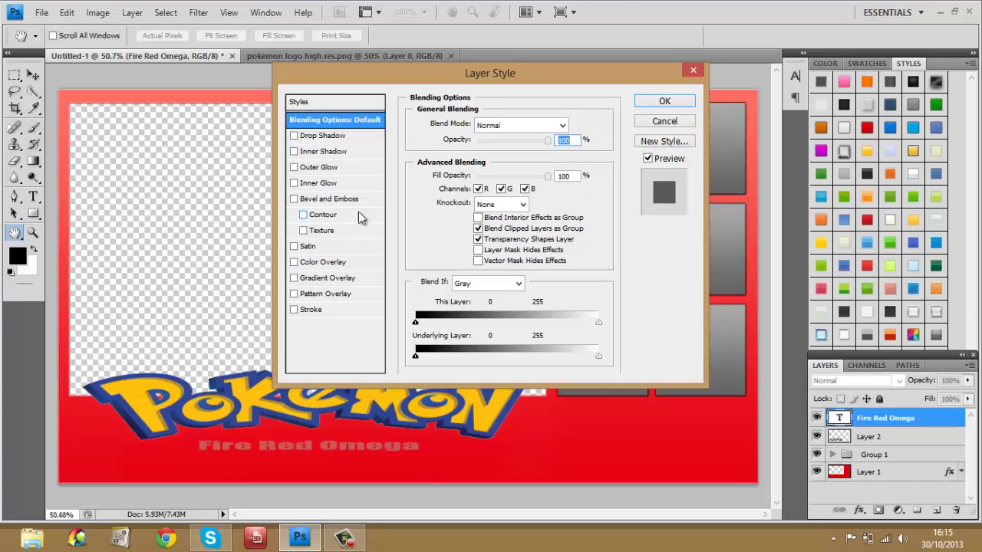
{"action": "left_click", "coordinate": [679, 106]}
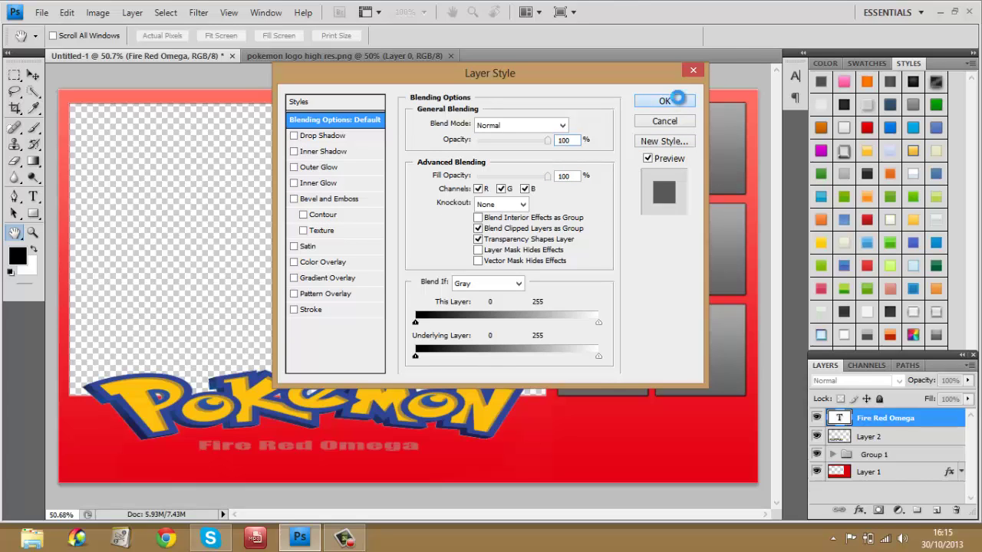
{"action": "left_click", "coordinate": [692, 71]}
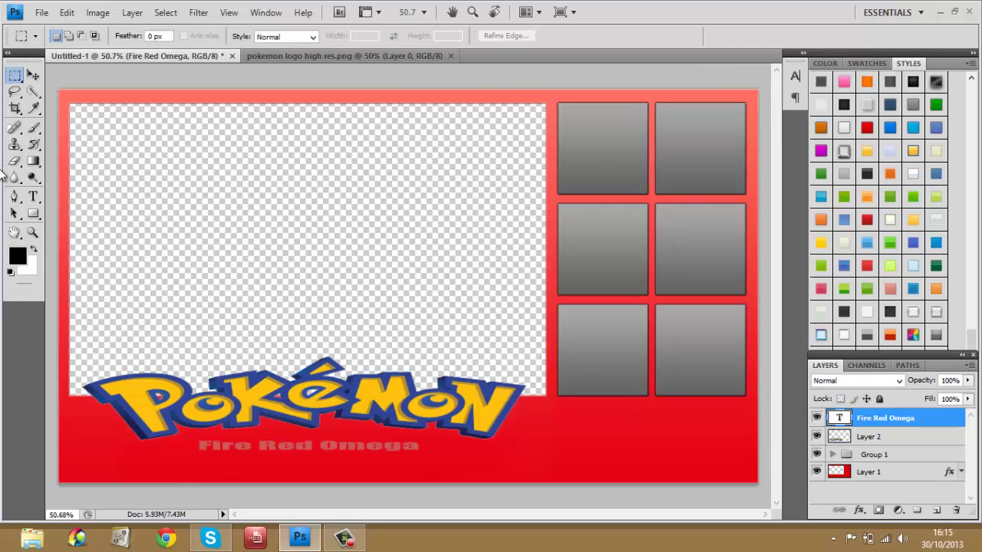
{"action": "left_click", "coordinate": [33, 196]}
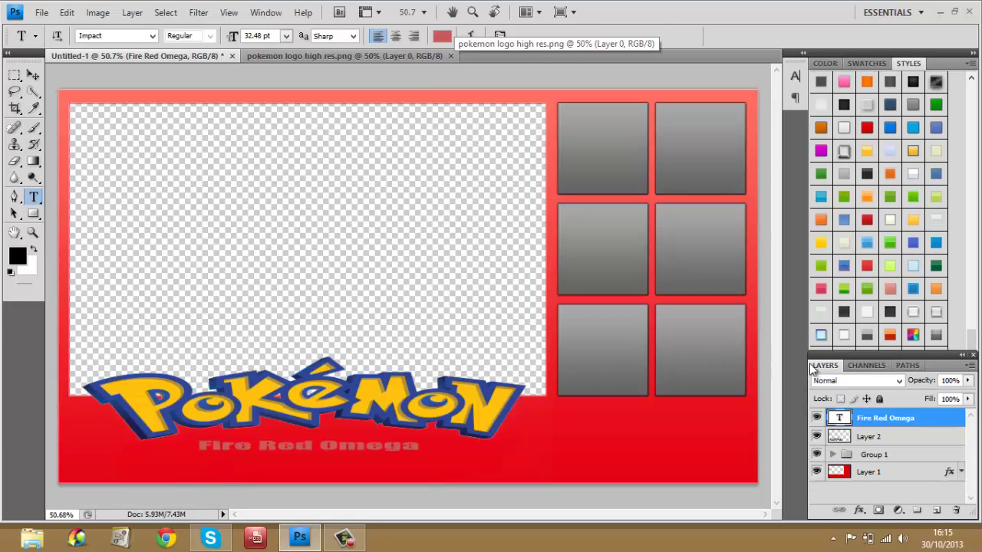
Finish editing the 'Fire Red Omega' subtitle text
{"action": "double_click", "coordinate": [840, 416]}
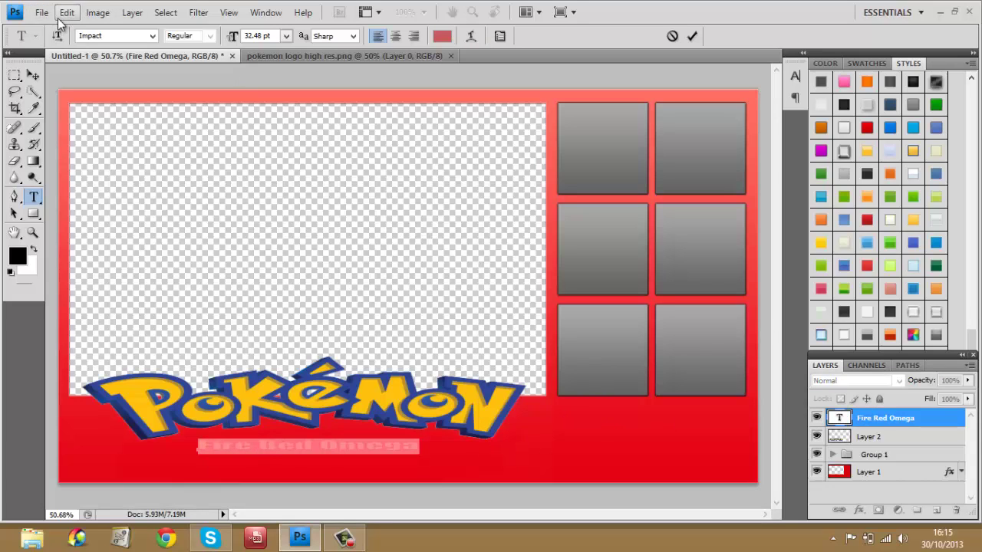
{"action": "left_click", "coordinate": [62, 14]}
{"action": "left_click", "coordinate": [10, 76]}
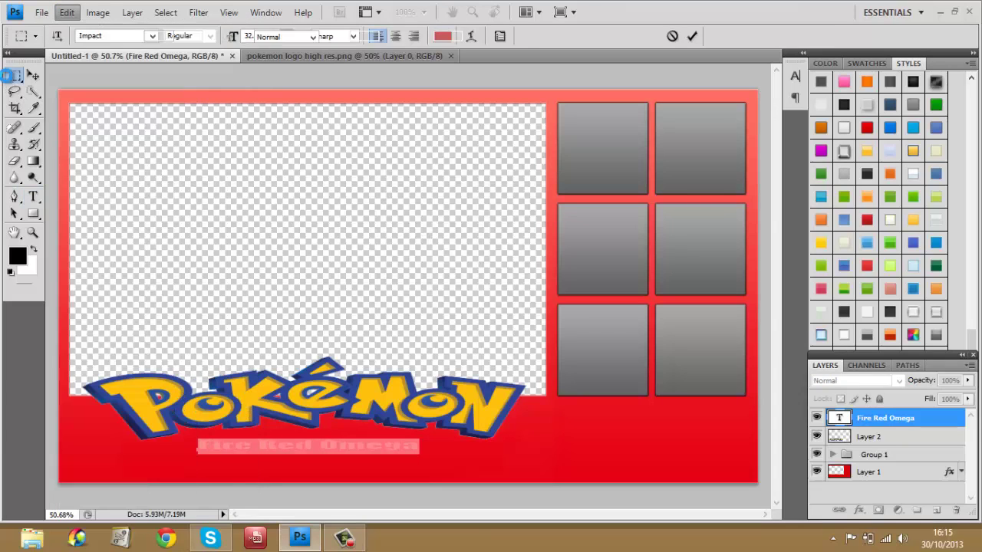
{"action": "left_click", "coordinate": [9, 76]}
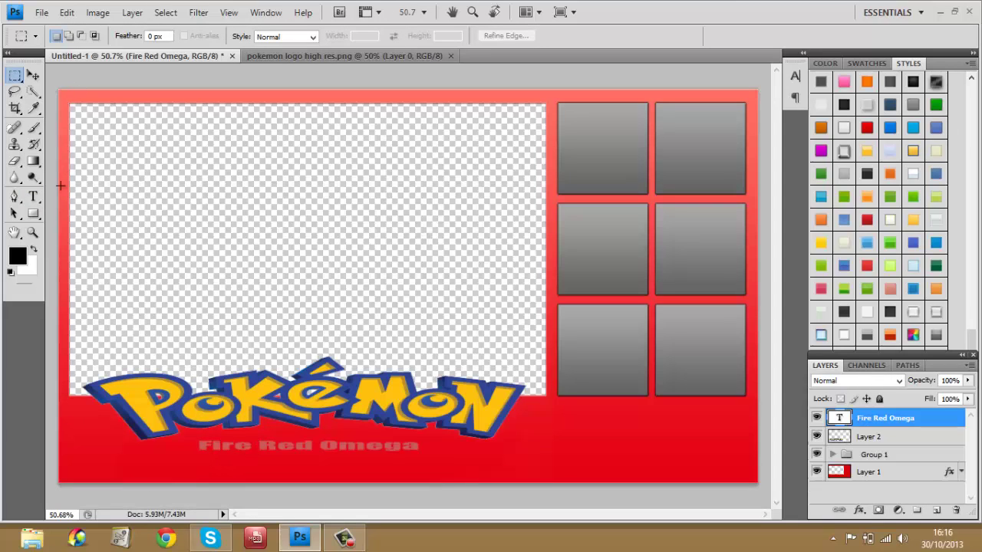
Add a new 'Nuzlocke' text line beneath the subtitle and commit it
{"action": "left_click", "coordinate": [34, 197]}
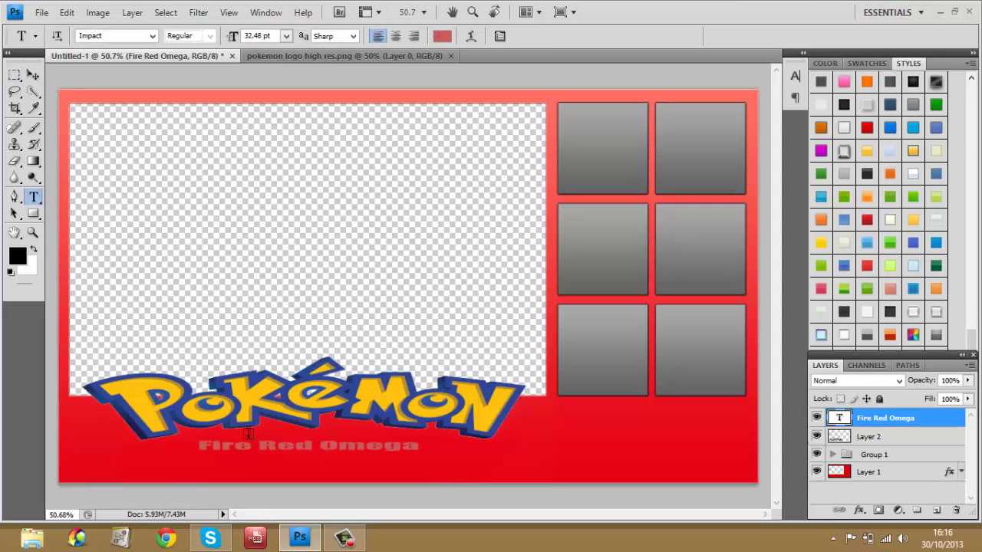
{"action": "left_click", "coordinate": [214, 465]}
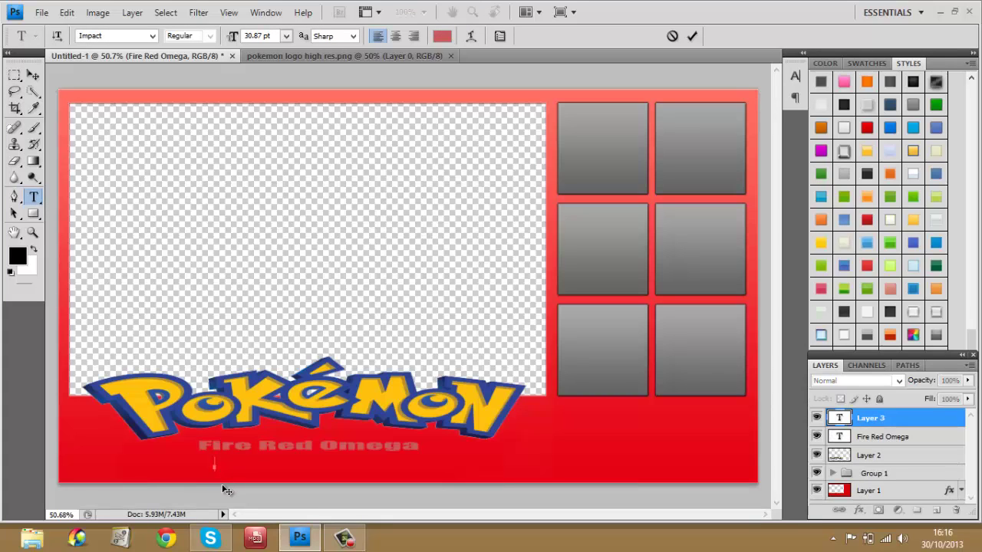
{"action": "type", "text": "Alpha"}
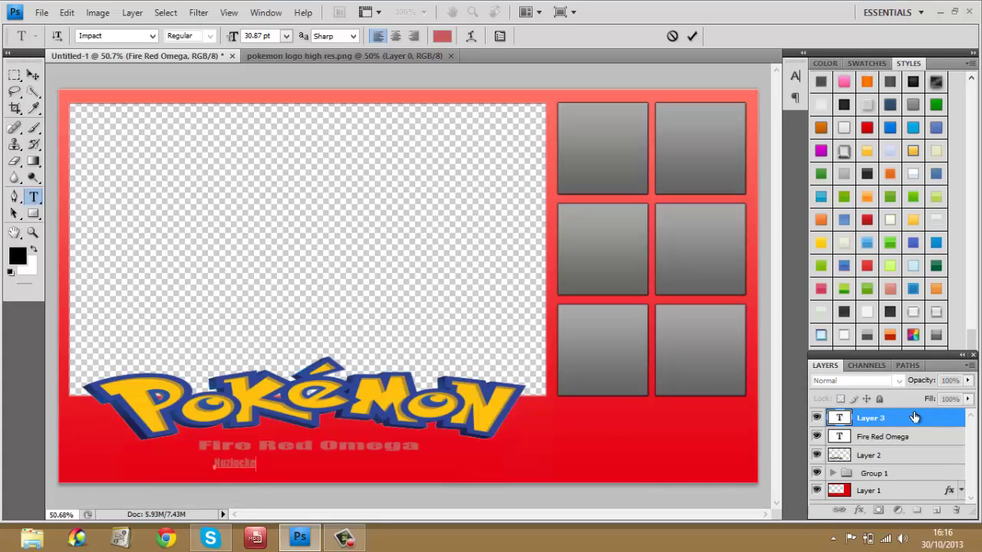
{"action": "left_click", "coordinate": [899, 424]}
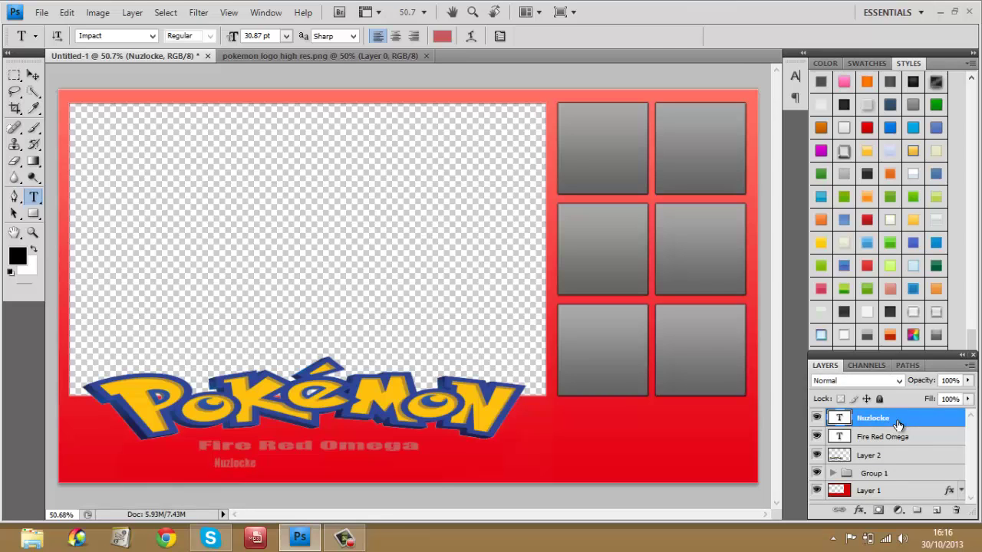
Stretch the Nuzlocke text about three times wider and apply the transform
{"action": "key", "text": "ctrl+t"}
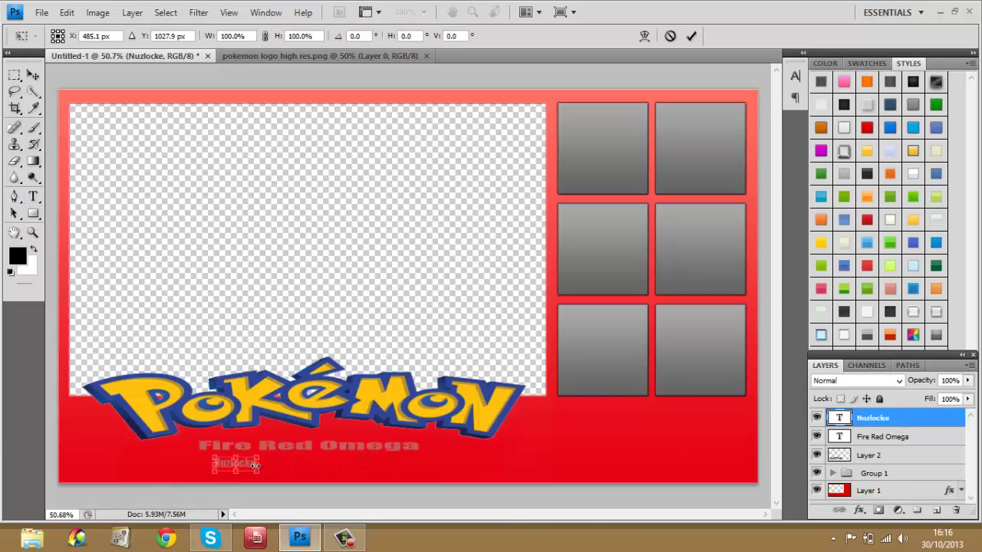
{"action": "left_click_drag", "start_coordinate": [259, 473], "coordinate": [397, 473]}
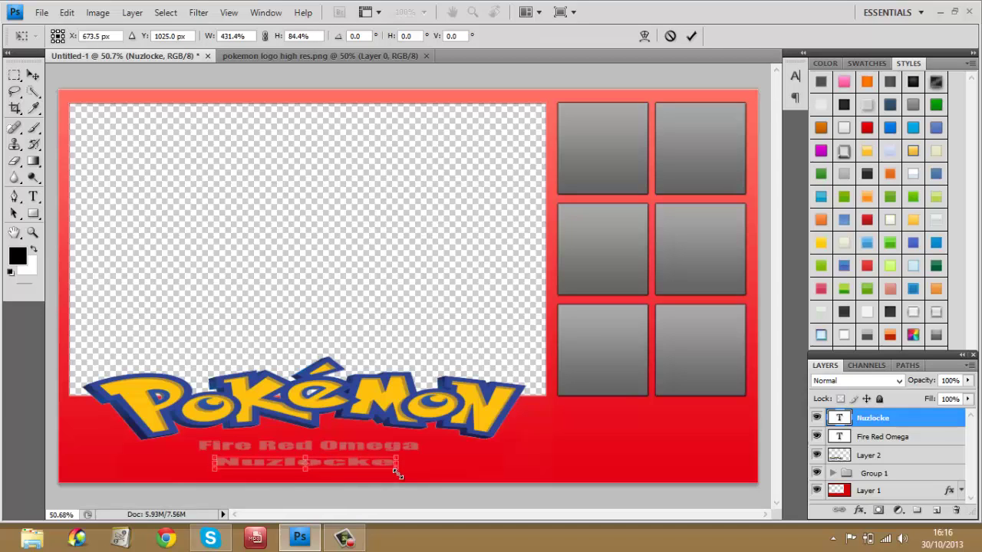
{"action": "left_click_drag", "start_coordinate": [397, 475], "coordinate": [396, 474]}
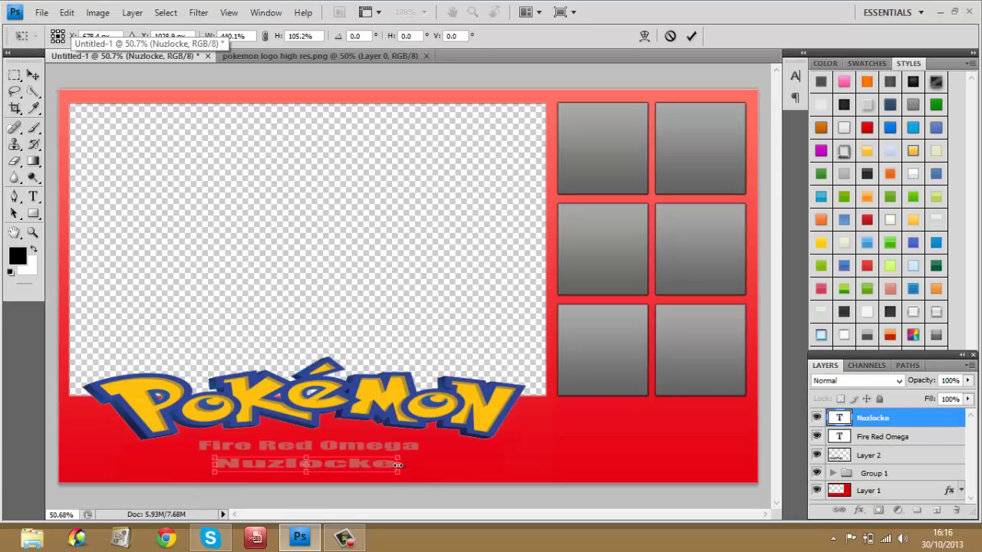
{"action": "left_click_drag", "start_coordinate": [397, 465], "coordinate": [402, 465]}
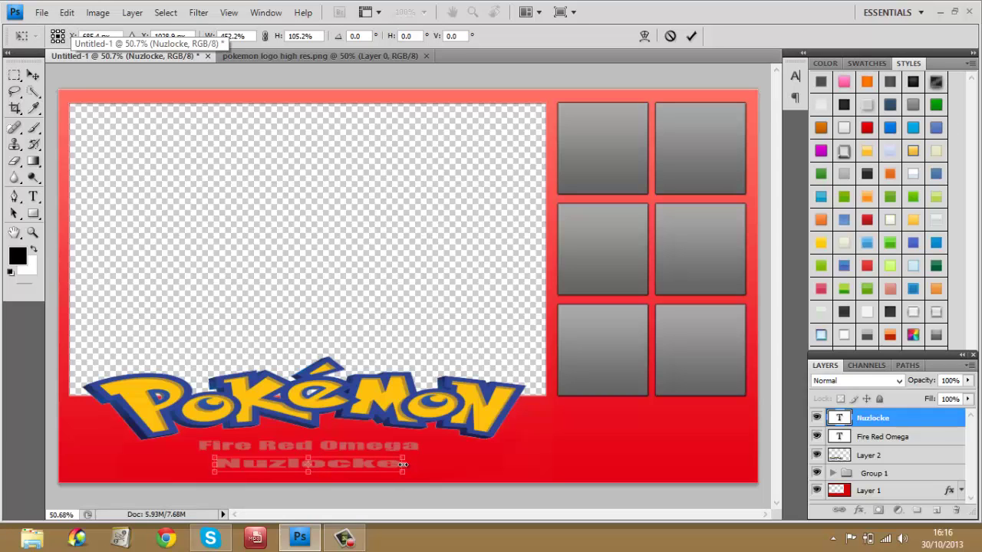
{"action": "left_click_drag", "start_coordinate": [400, 464], "coordinate": [396, 465]}
{"action": "left_click", "coordinate": [16, 75]}
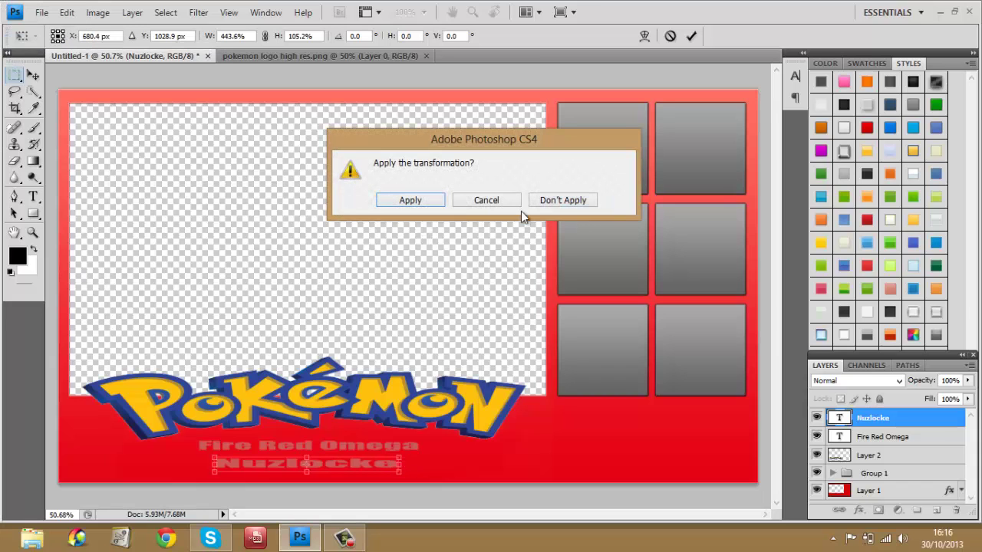
{"action": "left_click", "coordinate": [433, 202]}
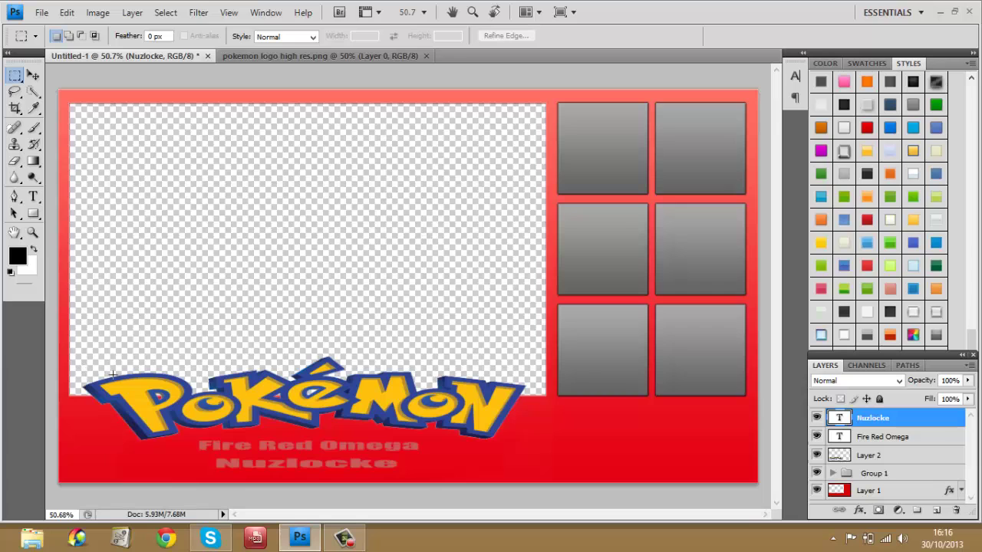
Align the 'Fire Red Omega' and 'Nuzlocke' lines on their horizontal centres, then deselect
{"action": "left_click_drag", "start_coordinate": [264, 403], "coordinate": [522, 472]}
{"action": "left_click_drag", "start_coordinate": [522, 472], "coordinate": [527, 483]}
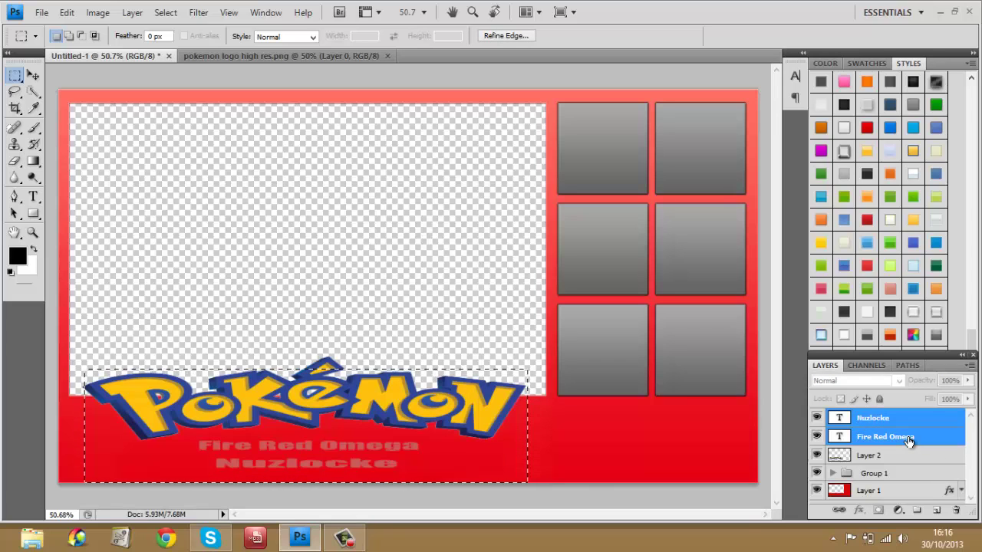
{"action": "key", "text": "v"}
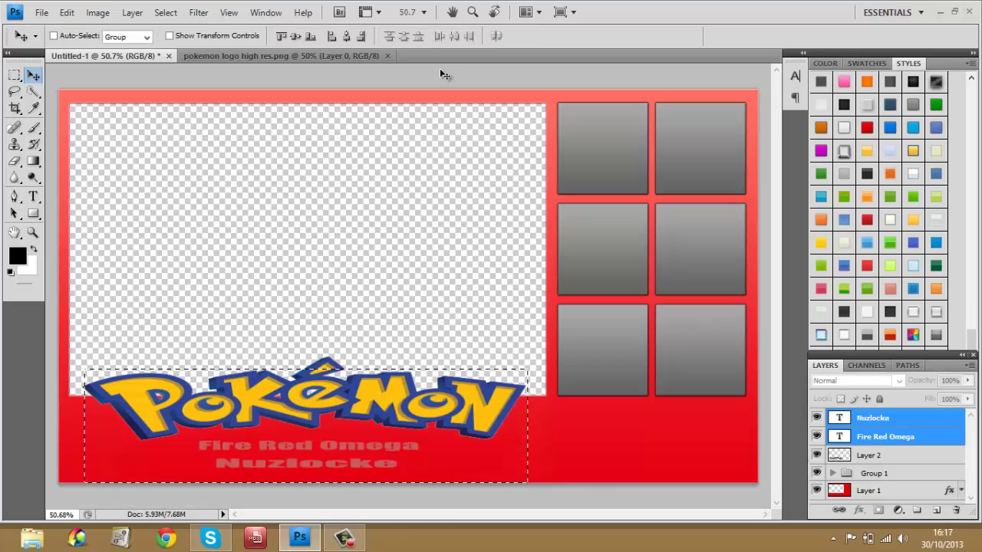
{"action": "left_click", "coordinate": [347, 38]}
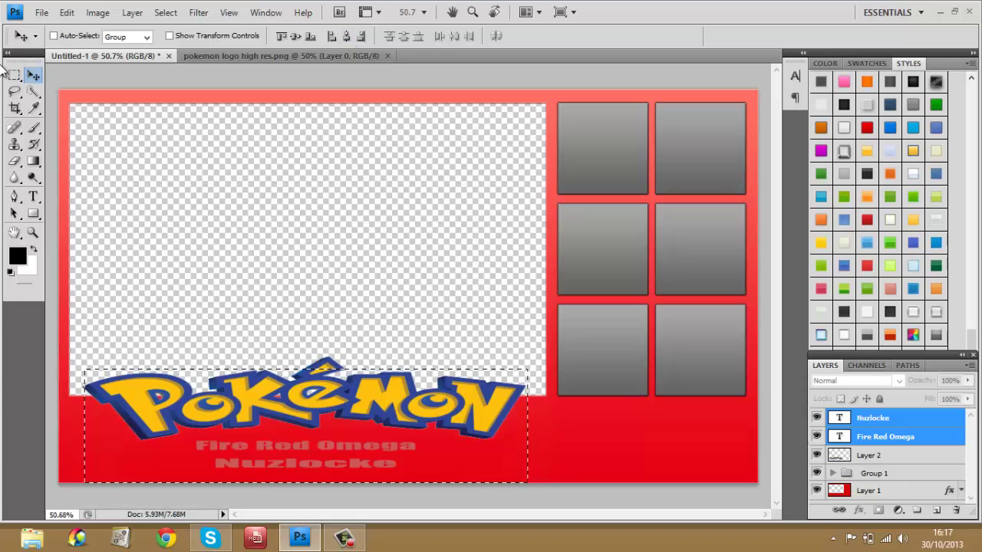
{"action": "key", "text": "ctrl+d"}
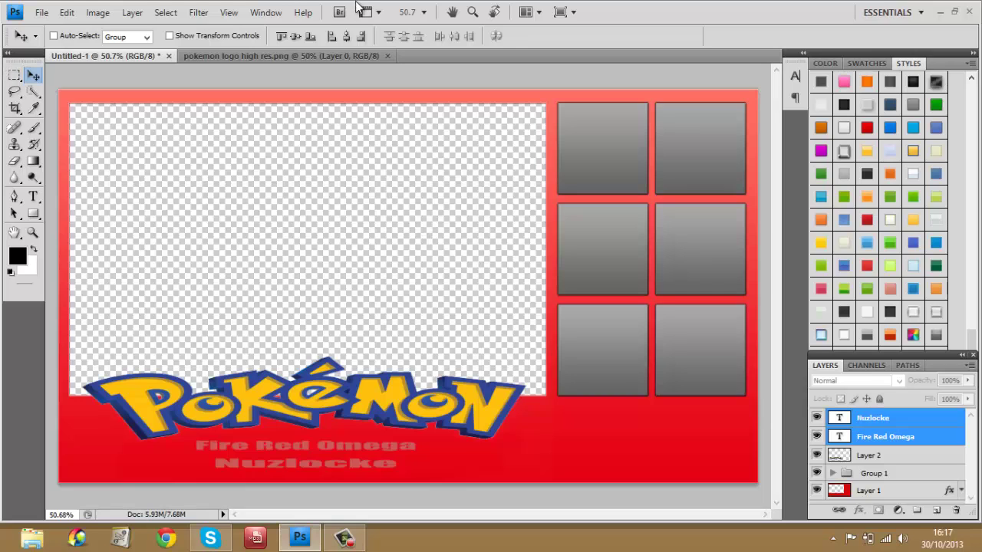
{"action": "left_click", "coordinate": [347, 539]}
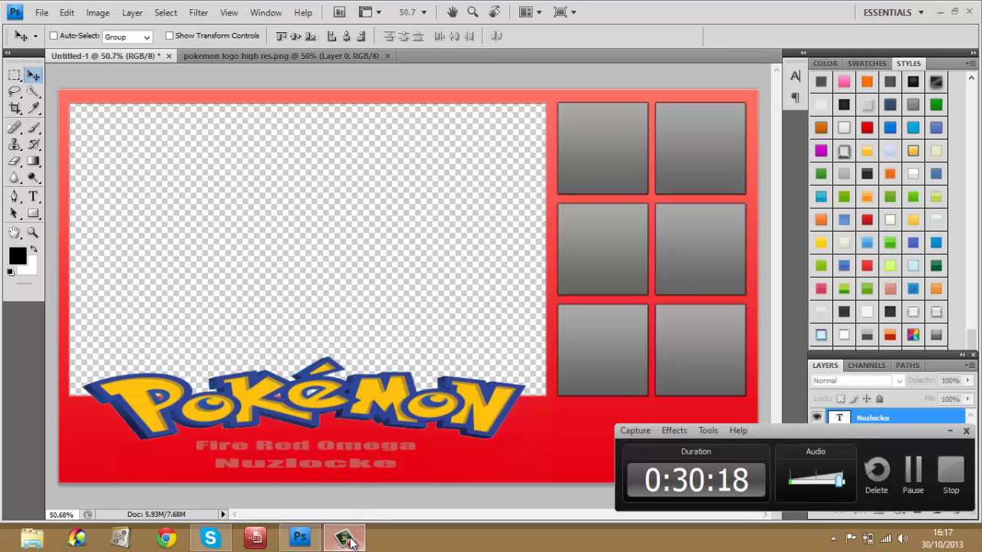
{"action": "left_click", "coordinate": [348, 540]}
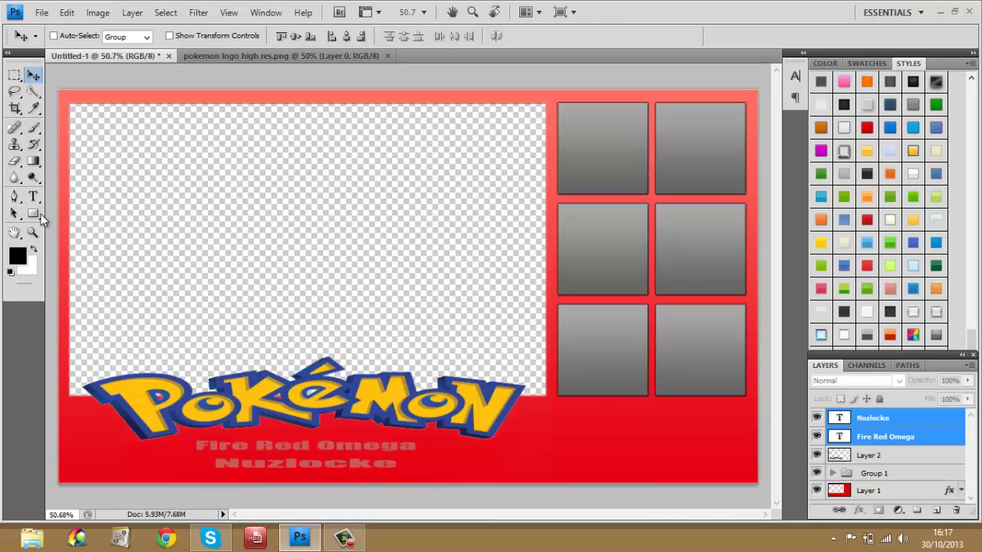
{"action": "left_click", "coordinate": [42, 211]}
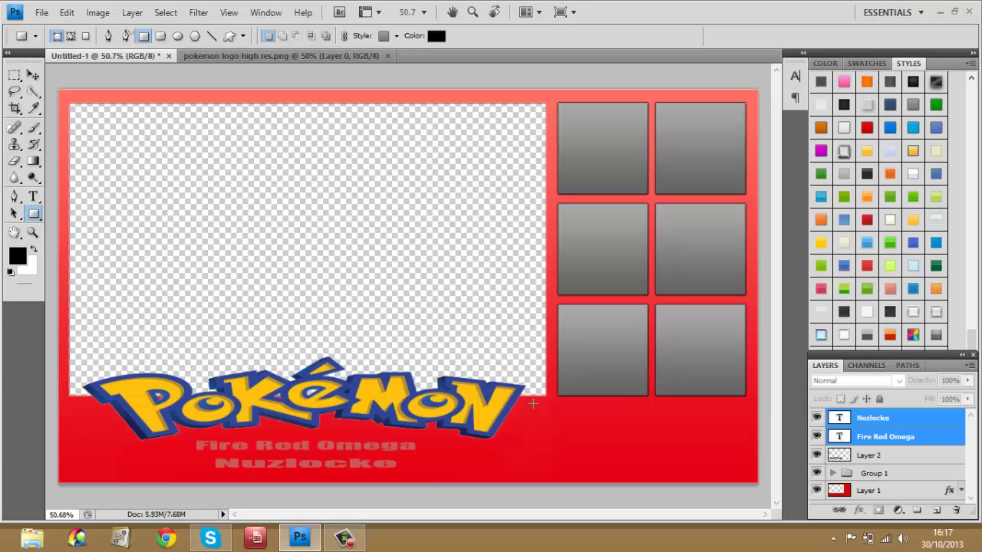
Draw a rectangle tile right of the subtitle and try grey, green and blue preset styles
{"action": "left_click_drag", "start_coordinate": [532, 403], "coordinate": [633, 476]}
{"action": "left_click_drag", "start_coordinate": [634, 477], "coordinate": [633, 475]}
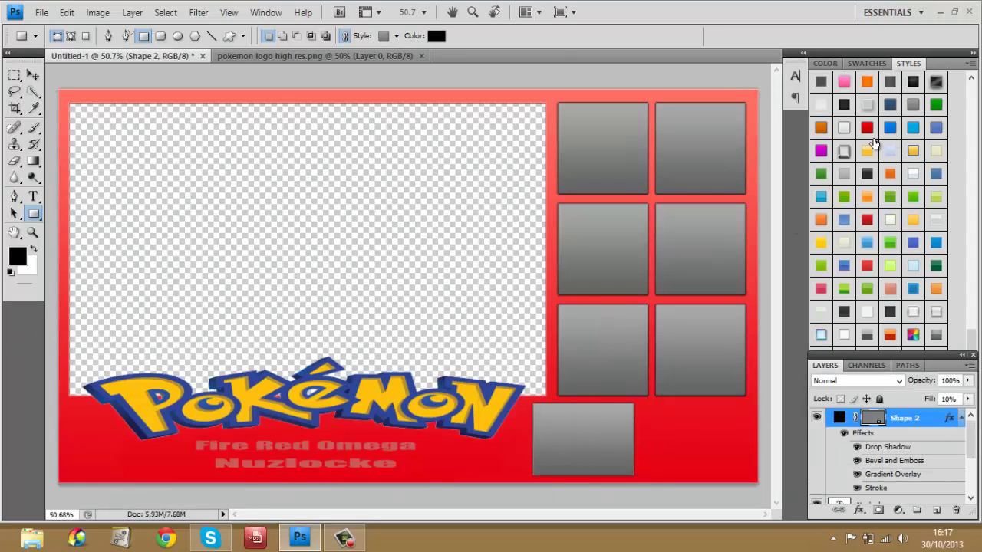
{"action": "left_click", "coordinate": [843, 153]}
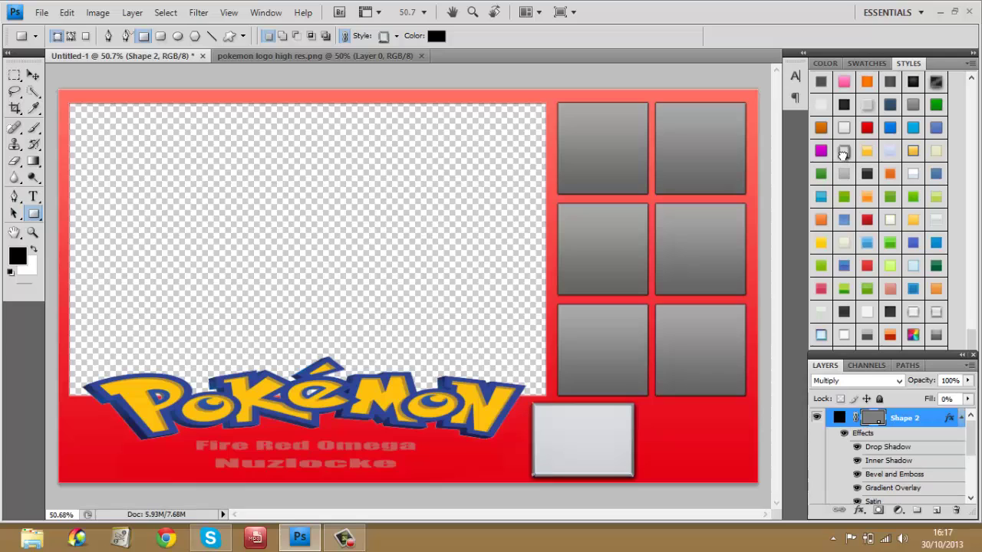
{"action": "left_click", "coordinate": [845, 198]}
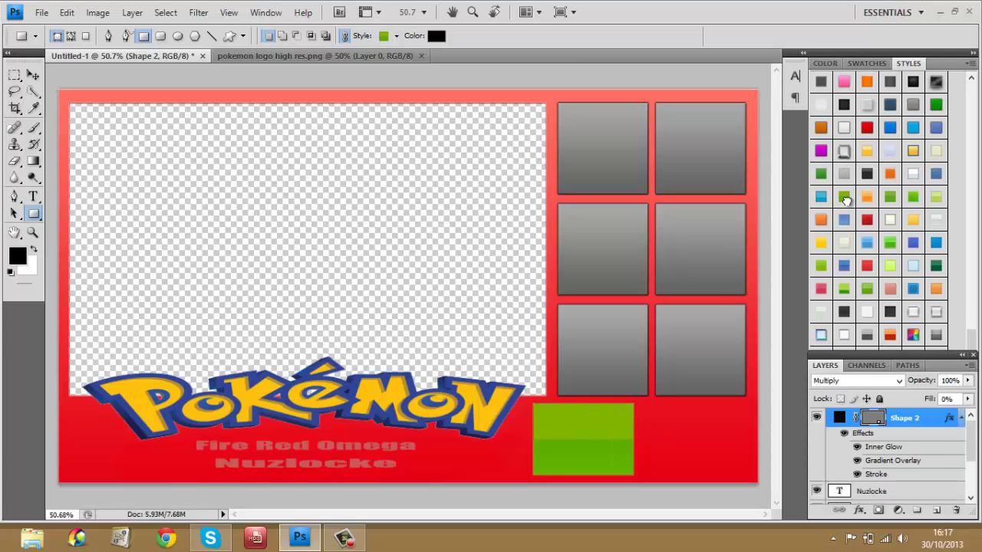
{"action": "left_click", "coordinate": [891, 128]}
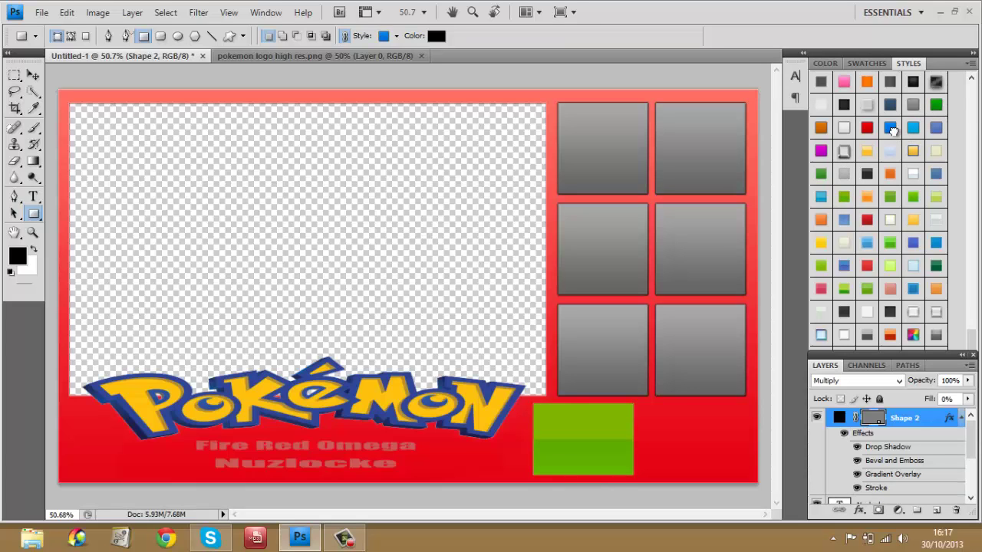
{"action": "left_click", "coordinate": [936, 128]}
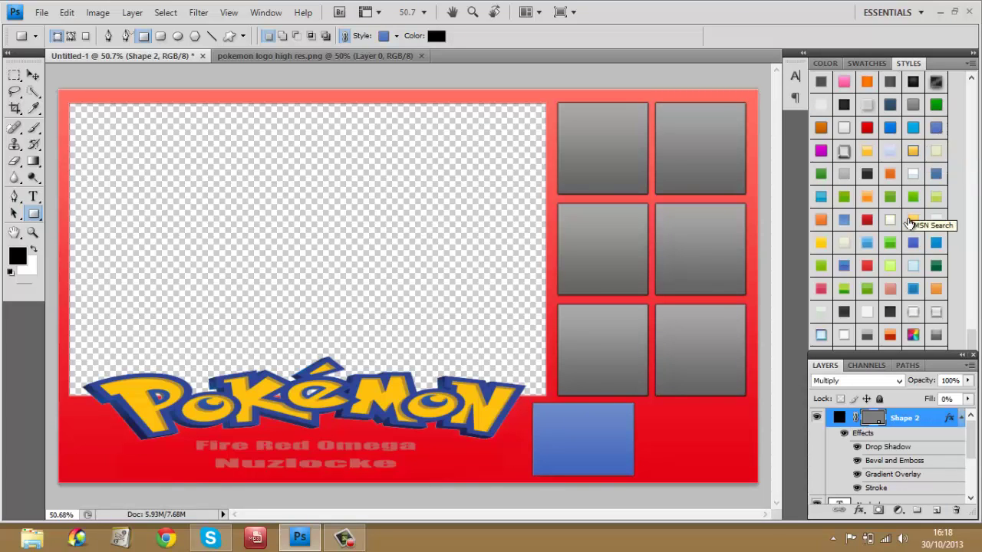
{"action": "left_click", "coordinate": [845, 177]}
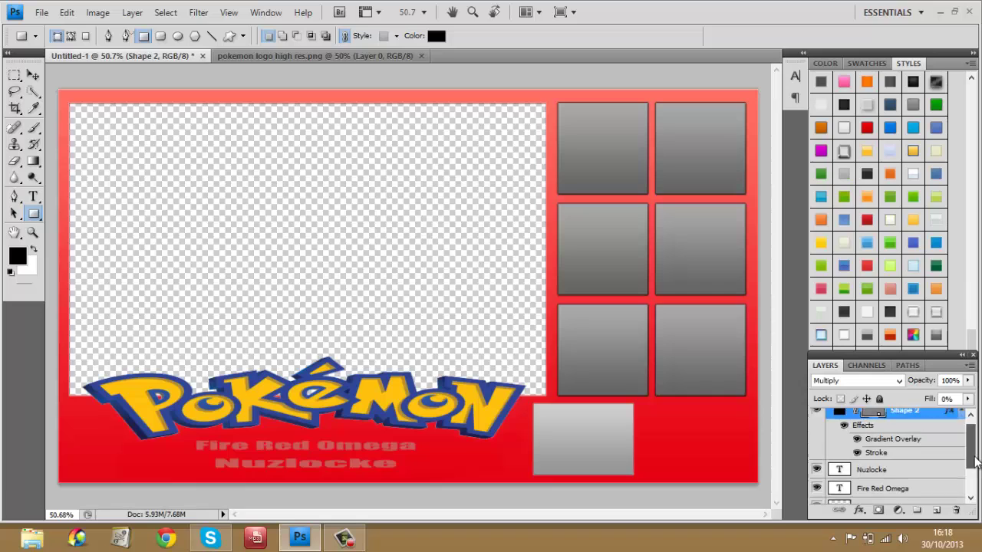
Settle on a pale cream preset style for the rectangle and expand Group 1
{"action": "left_click_drag", "start_coordinate": [979, 444], "coordinate": [979, 481]}
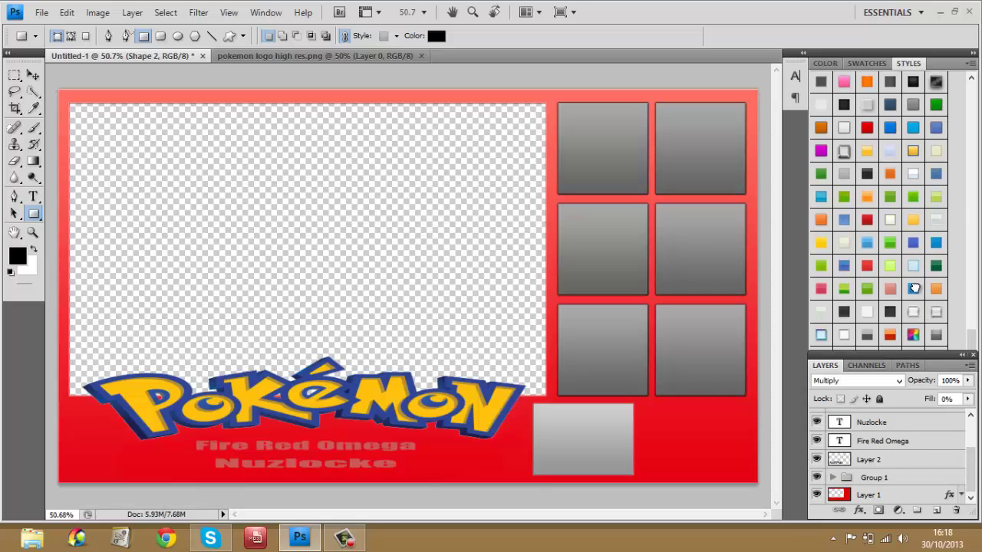
{"action": "left_click", "coordinate": [915, 288]}
{"action": "left_click", "coordinate": [894, 291]}
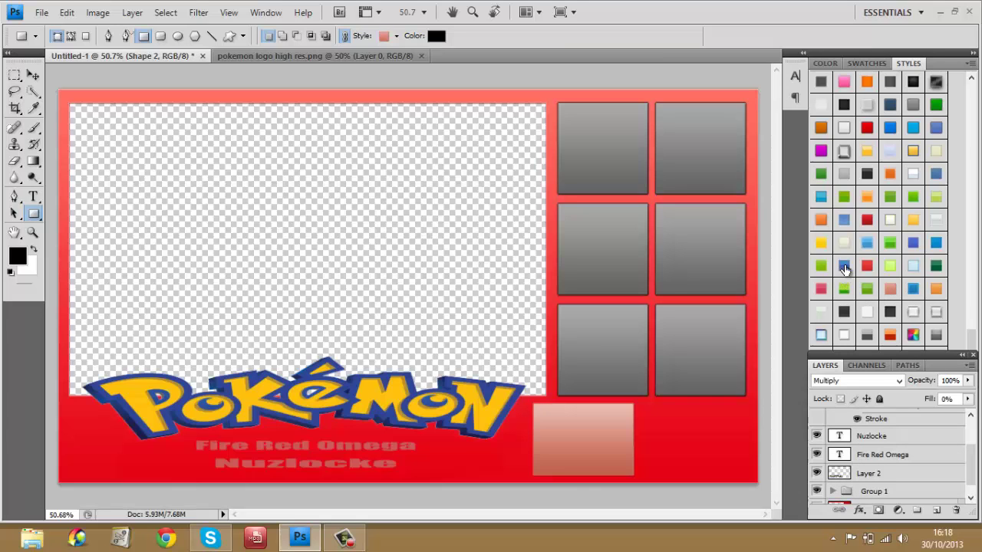
{"action": "left_click", "coordinate": [844, 265]}
{"action": "left_click", "coordinate": [848, 244]}
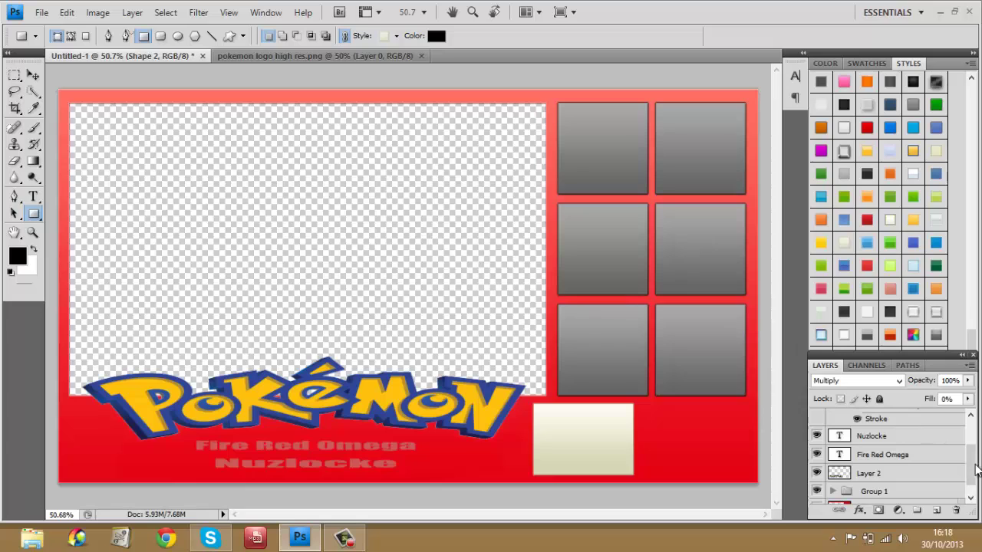
{"action": "left_click", "coordinate": [833, 491]}
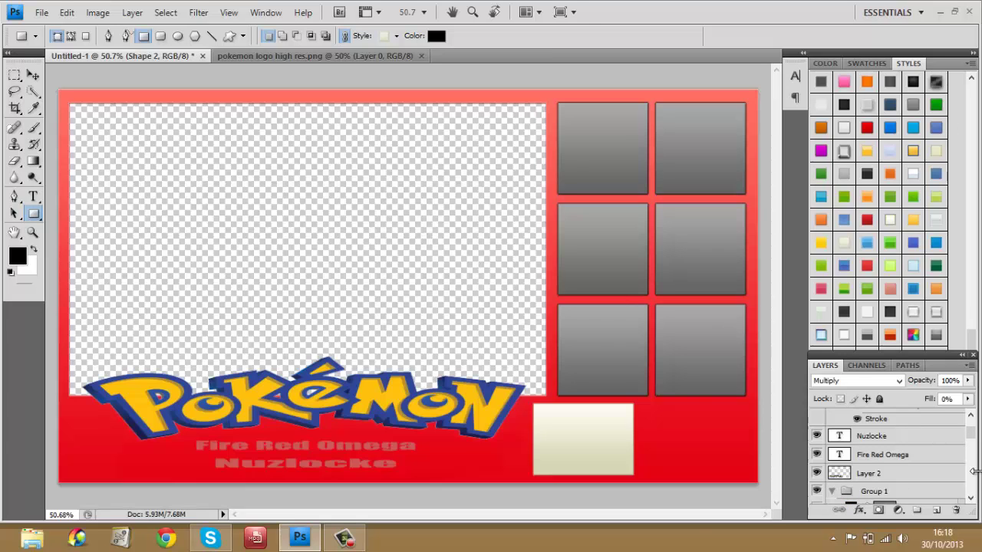
Copy the layer style from a grid tile layer and collapse Group 1
{"action": "scroll", "coordinate": [943, 453], "scroll_direction": "down", "scroll_amount": 3}
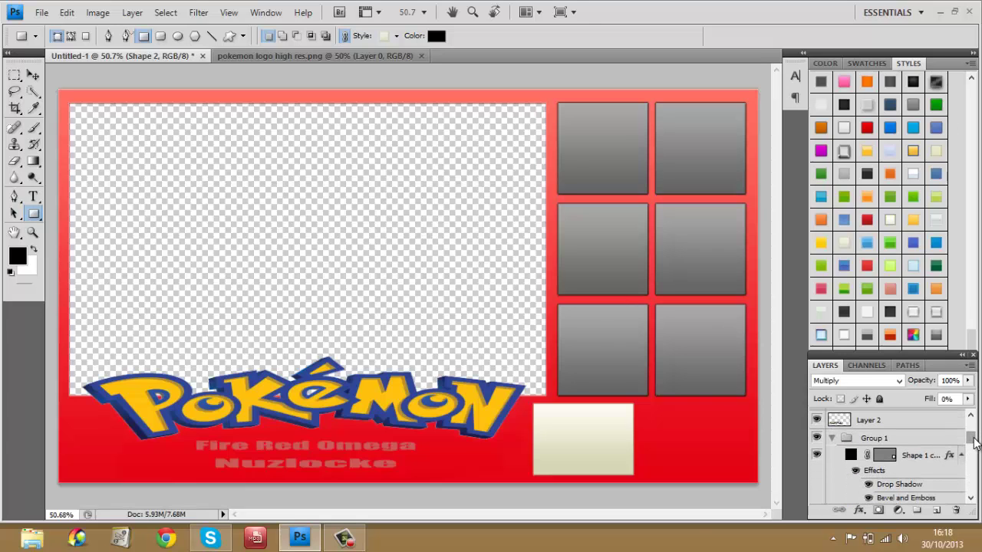
{"action": "right_click", "coordinate": [933, 458]}
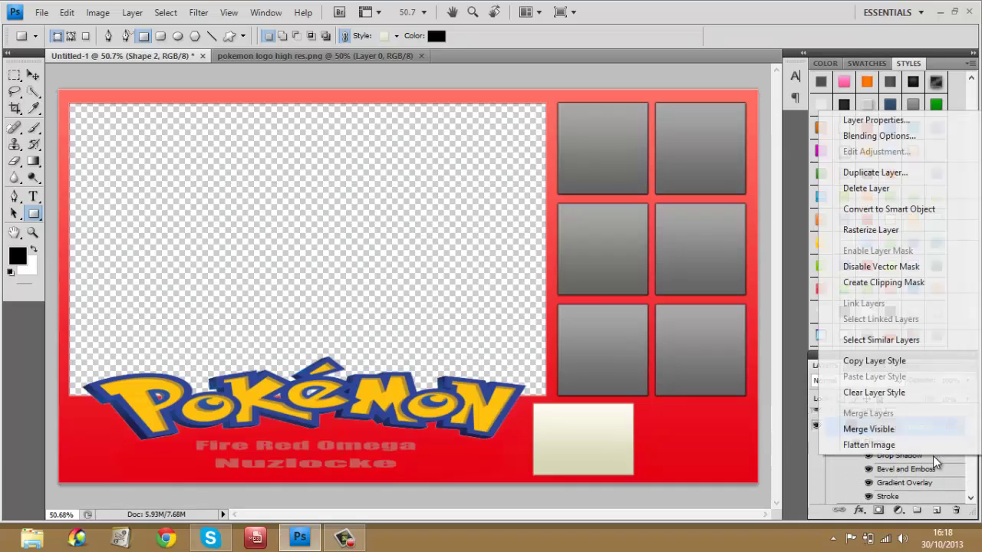
{"action": "left_click", "coordinate": [853, 361]}
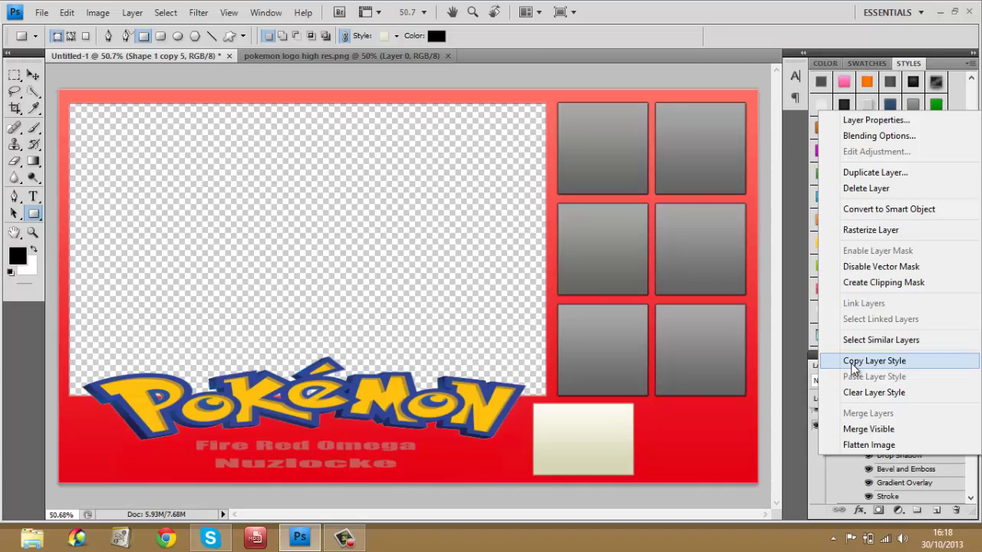
{"action": "left_click", "coordinate": [854, 364]}
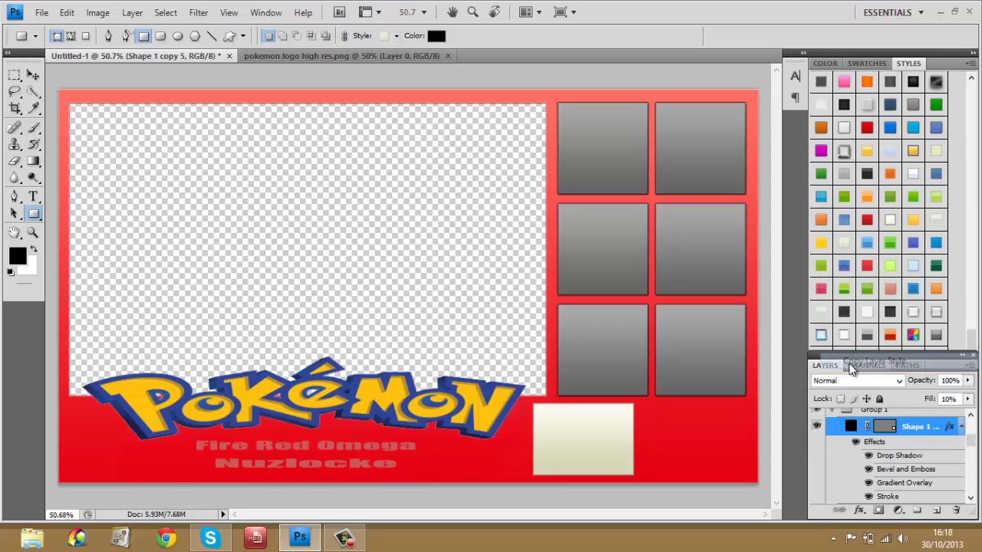
{"action": "left_click", "coordinate": [836, 413]}
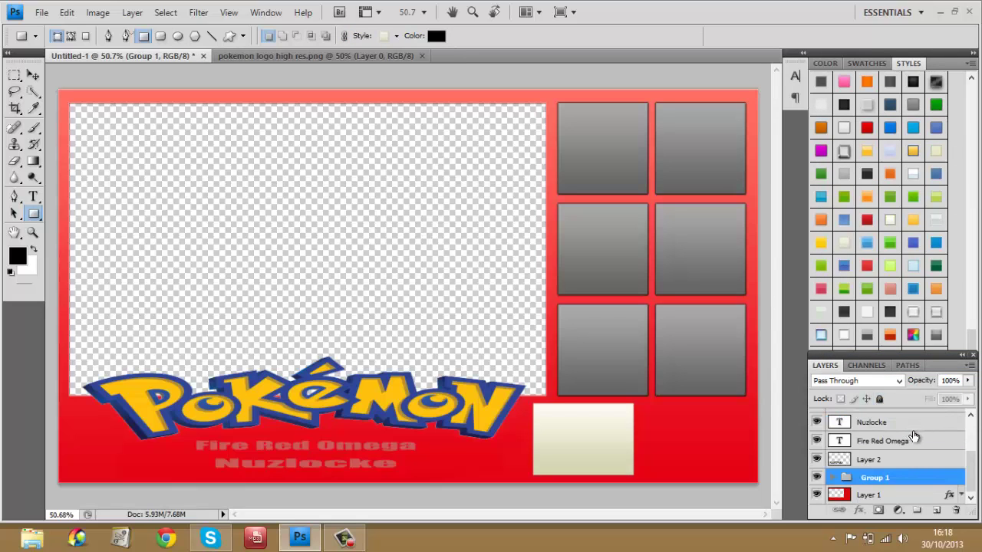
Paste the tile style onto the Nuzlocke and Fire Red Omega text layers
{"action": "left_click_drag", "start_coordinate": [974, 458], "coordinate": [972, 427]}
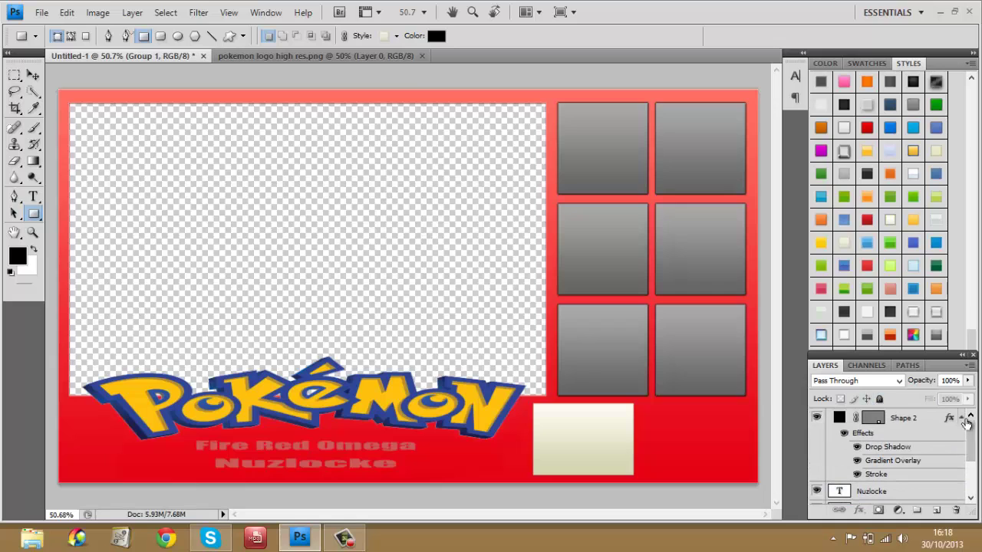
{"action": "left_click", "coordinate": [888, 492]}
{"action": "right_click", "coordinate": [889, 490]}
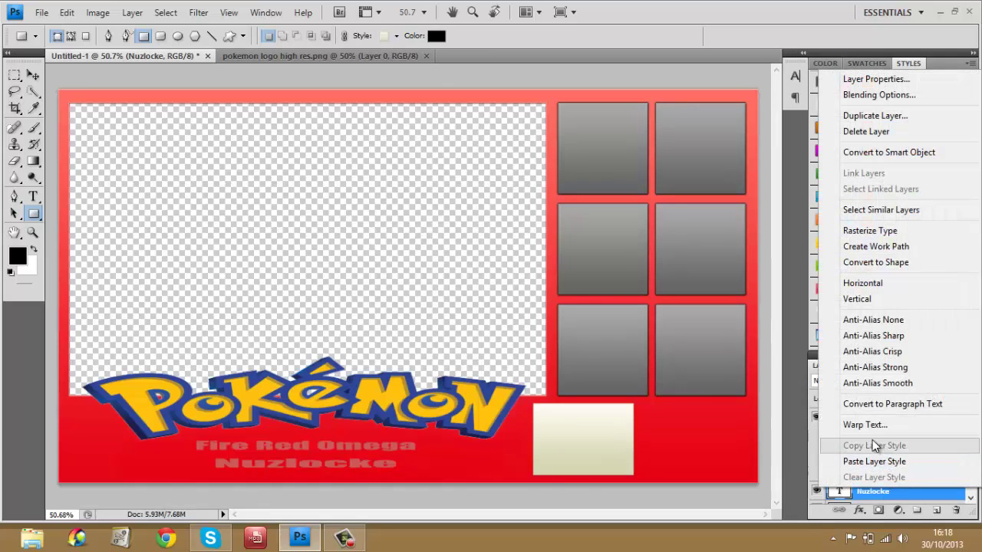
{"action": "left_click", "coordinate": [870, 462]}
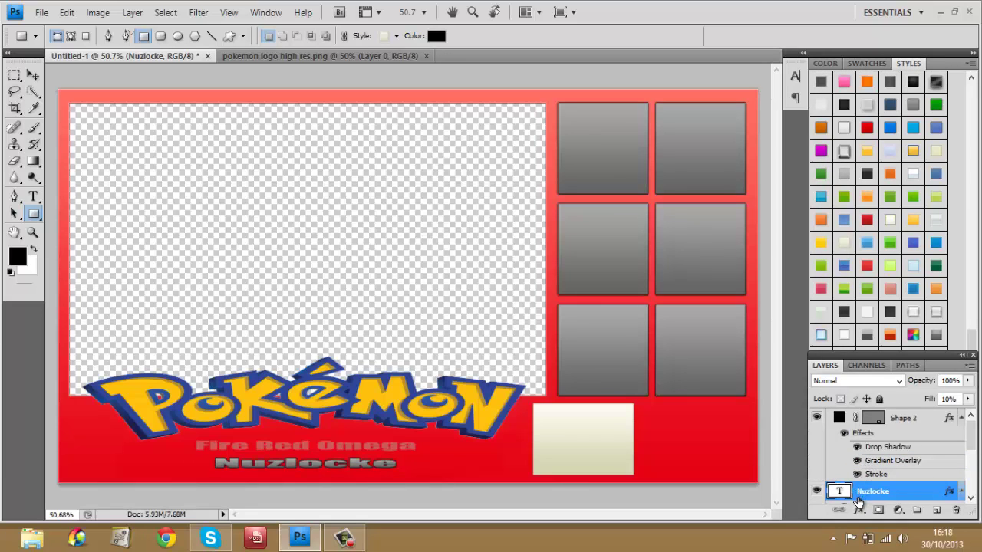
{"action": "left_click_drag", "start_coordinate": [973, 442], "coordinate": [974, 476]}
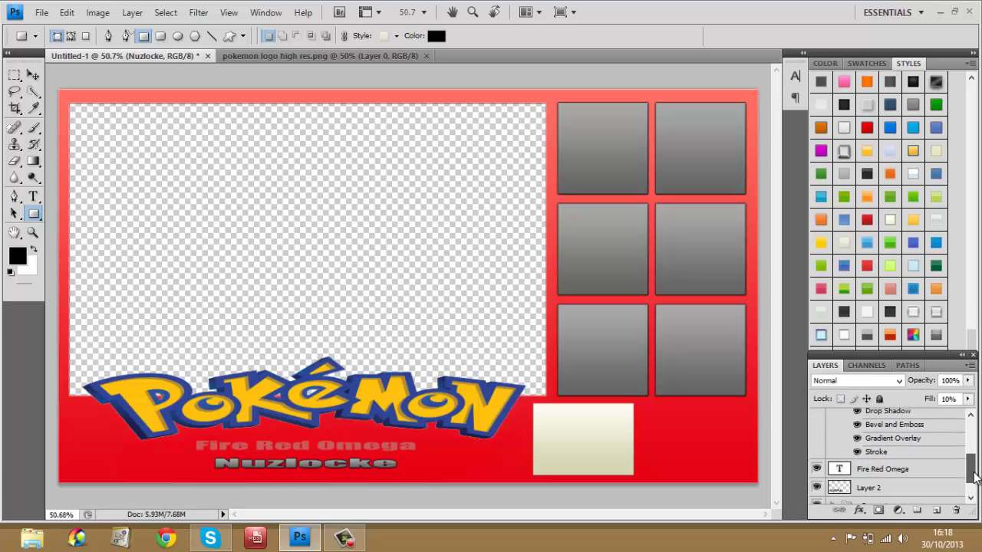
{"action": "right_click", "coordinate": [914, 473]}
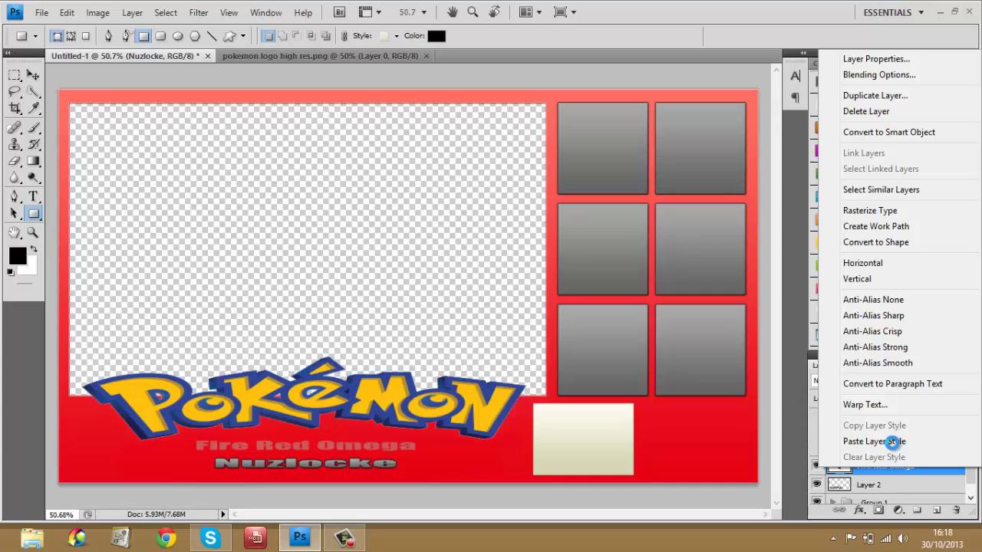
{"action": "left_click", "coordinate": [892, 442]}
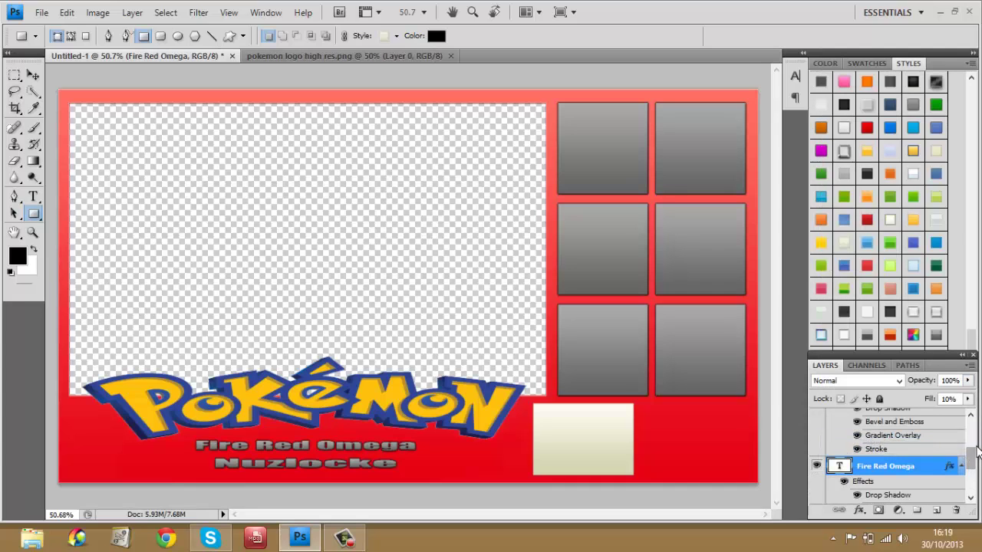
Paste the tile style onto Layer 2, then undo it to restore the logo's colours
{"action": "left_click_drag", "start_coordinate": [971, 457], "coordinate": [971, 474]}
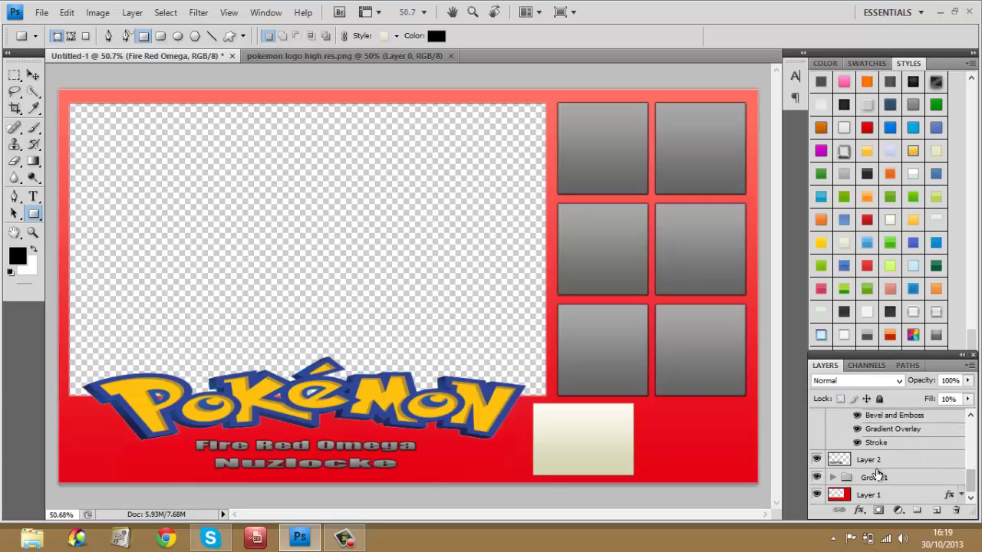
{"action": "left_click", "coordinate": [876, 462]}
{"action": "right_click", "coordinate": [880, 461]}
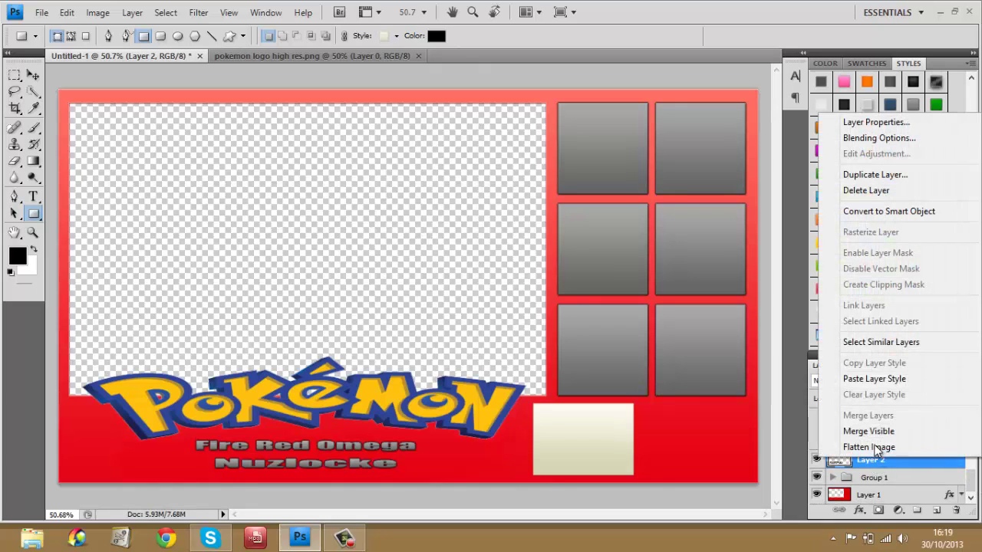
{"action": "left_click", "coordinate": [860, 378]}
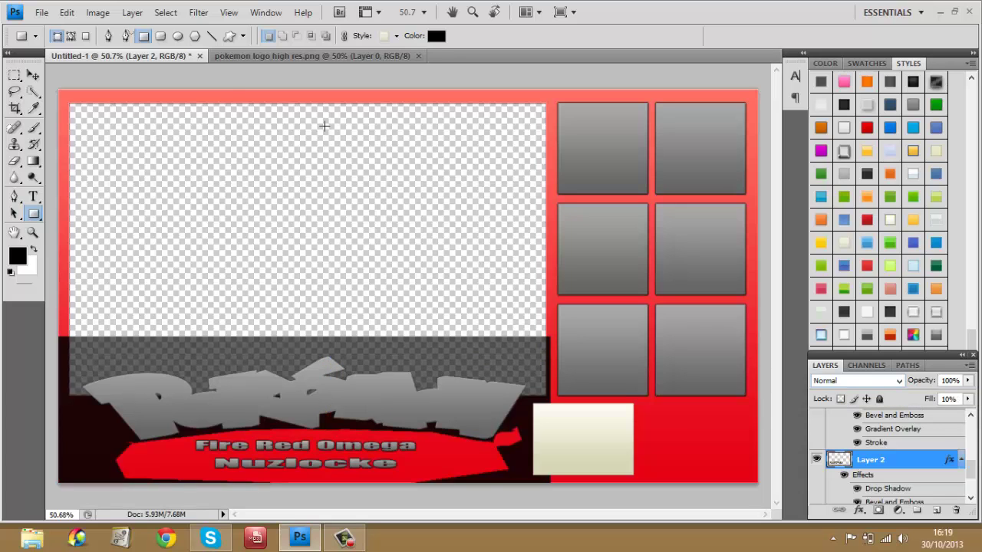
{"action": "left_click", "coordinate": [66, 12]}
{"action": "left_click", "coordinate": [76, 30]}
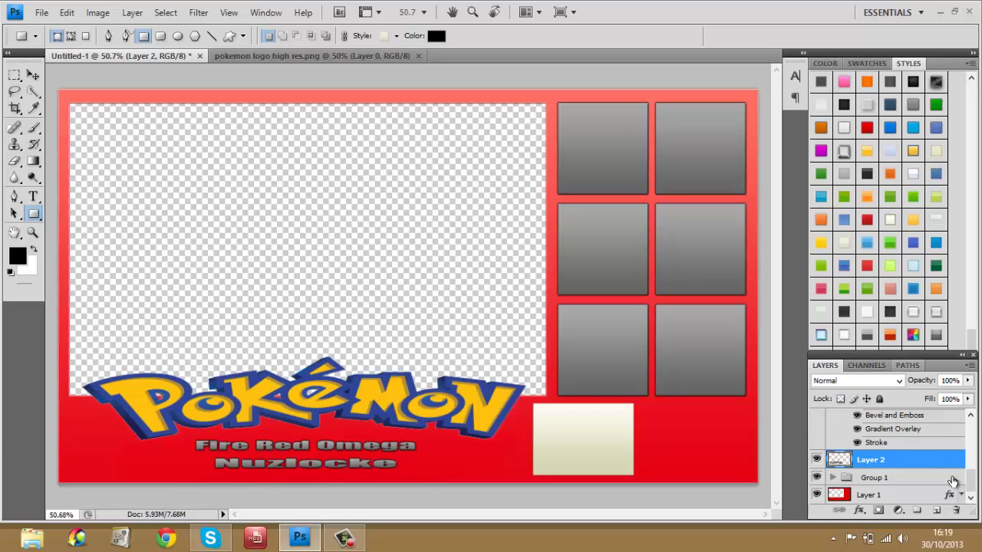
Paste the grey bevelled tile style onto the small Shape 2 rectangle
{"action": "left_click_drag", "start_coordinate": [972, 476], "coordinate": [965, 432]}
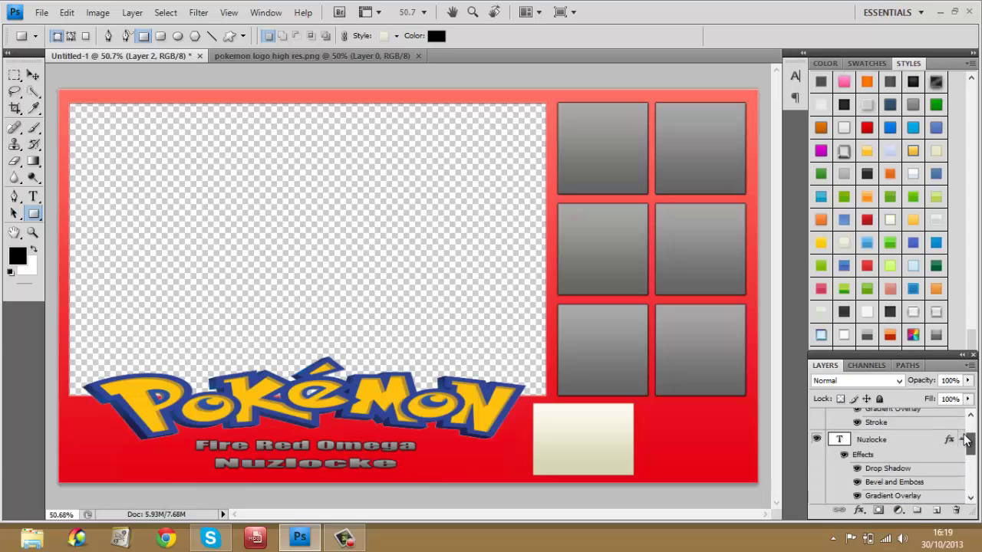
{"action": "left_click", "coordinate": [910, 424]}
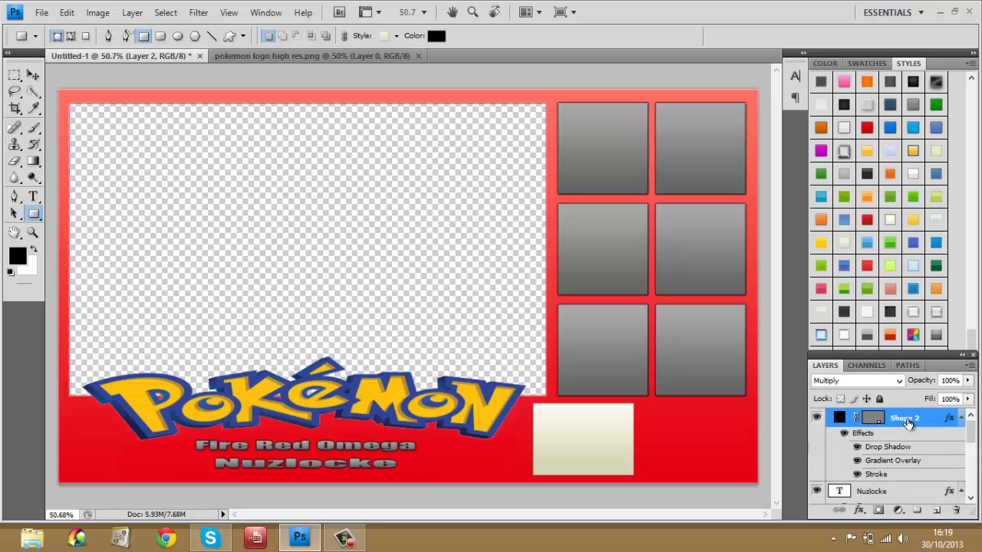
{"action": "right_click", "coordinate": [910, 424]}
{"action": "left_click", "coordinate": [864, 339]}
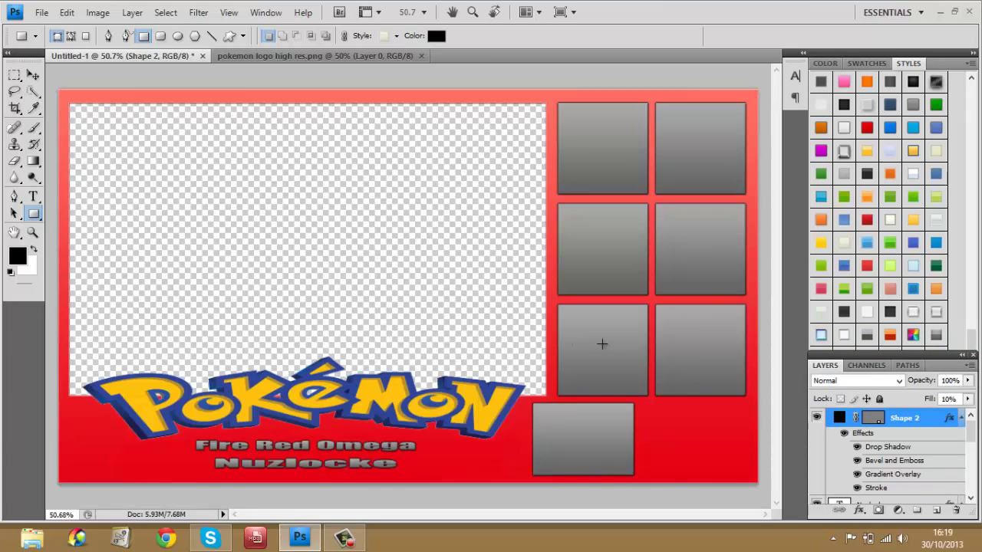
Duplicate the bottom tile and nudge the copy right until it lines up under the grid
{"action": "key", "text": "ctrl+j"}
{"action": "key", "text": "v"}
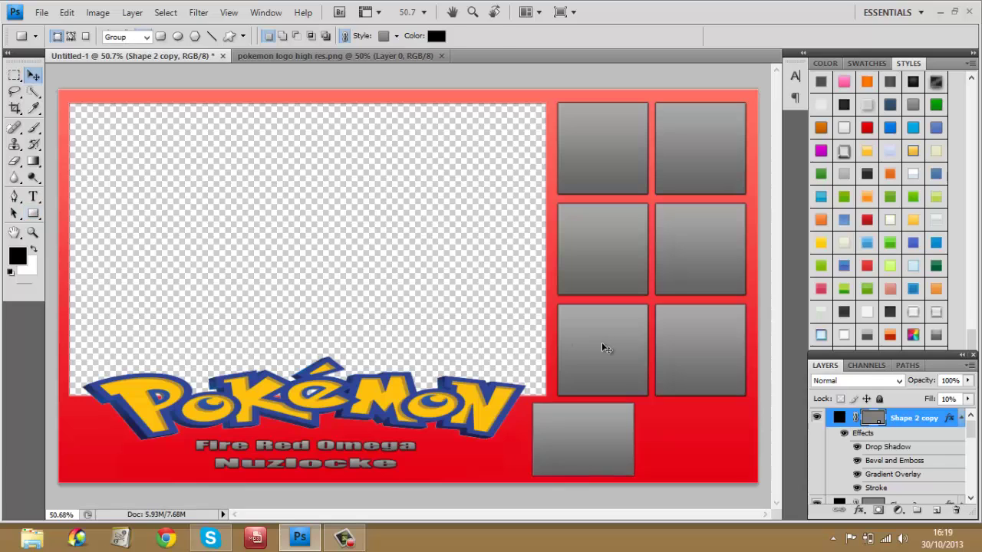
{"action": "key", "text": "Right"}
{"action": "key", "text": "Right"}
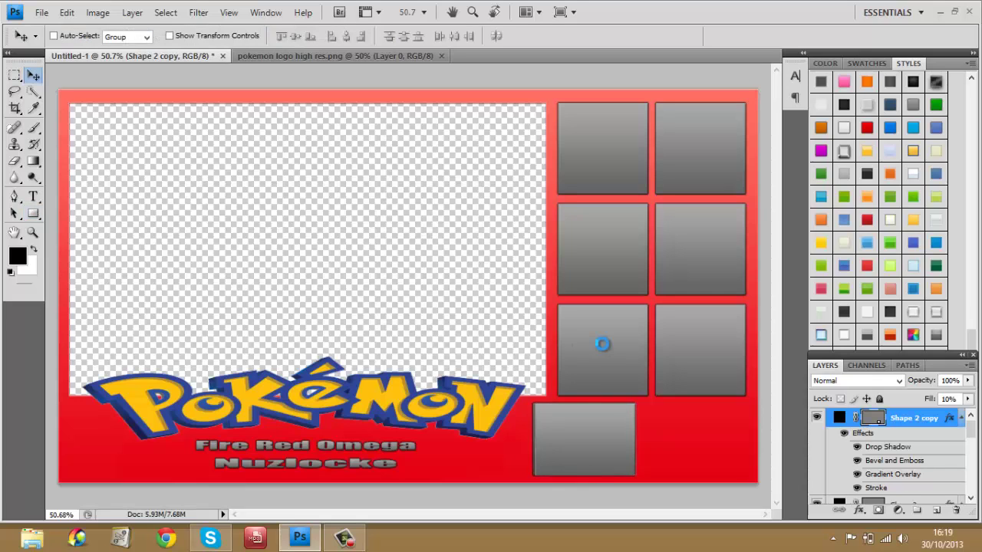
{"action": "key", "text": "Right"}
{"action": "key", "text": "Right"}
{"action": "key", "text": "Right"}
{"action": "key", "text": "Right"}
{"action": "key", "text": "Right"}
{"action": "key", "text": "Right"}
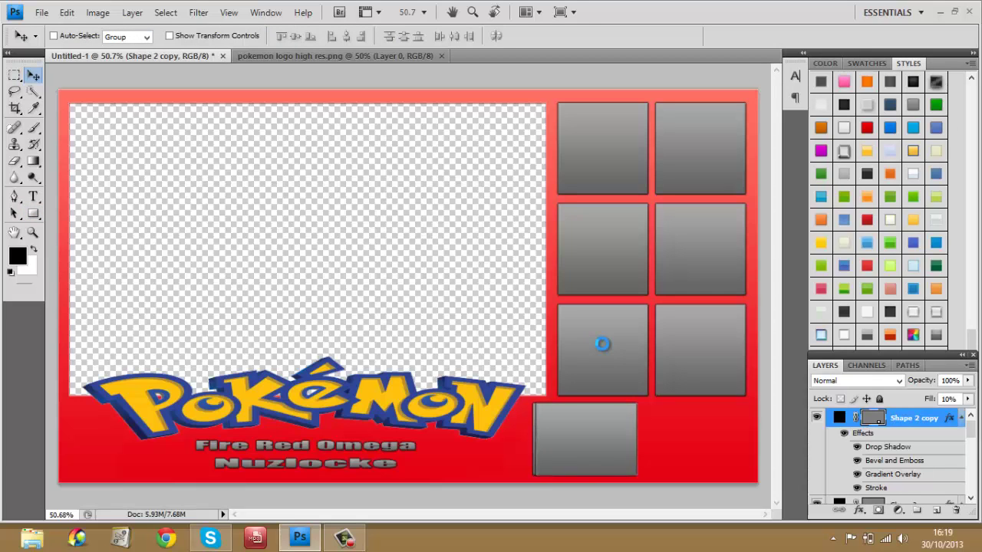
{"action": "key", "text": "Right"}
{"action": "key", "text": "Right"}
{"action": "key", "text": "Right"}
{"action": "key", "text": "Right"}
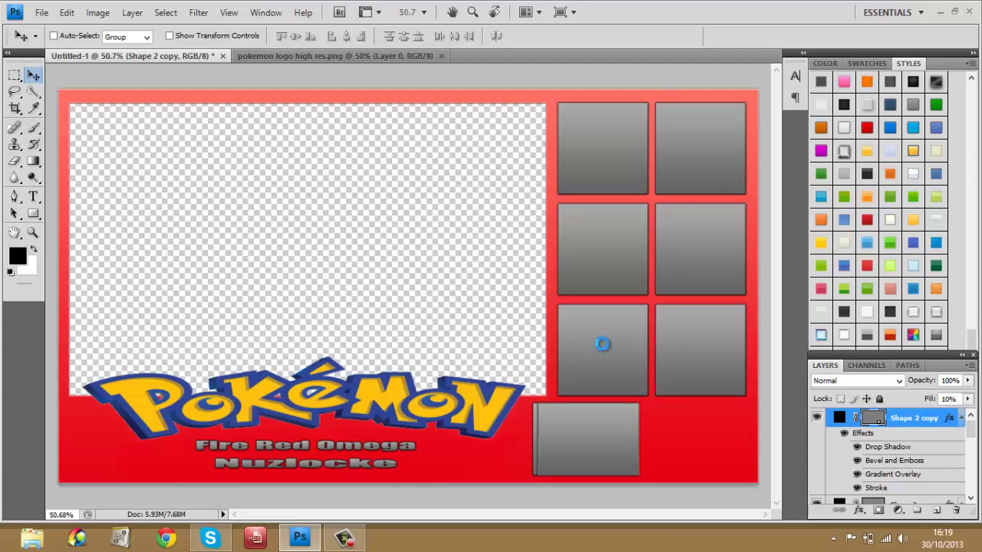
{"action": "key", "text": "Right"}
{"action": "key", "text": "Right"}
{"action": "key", "text": "Right"}
{"action": "key", "text": "Right"}
{"action": "key", "text": "Right"}
{"action": "key", "text": "Right"}
{"action": "key", "text": "Right"}
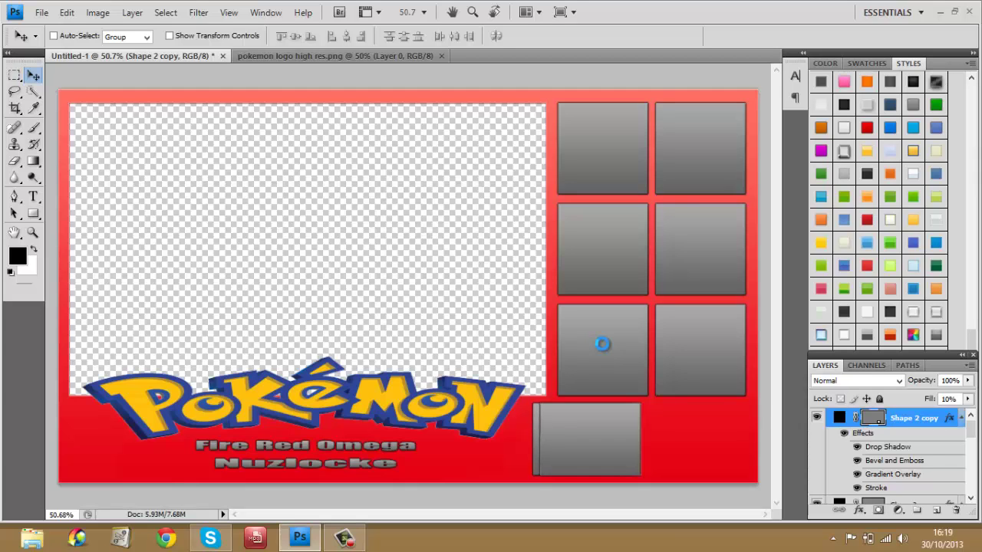
{"action": "key", "text": "Right"}
{"action": "key", "text": "Right"}
{"action": "key", "text": "Right"}
{"action": "key", "text": "Right"}
{"action": "key", "text": "Right"}
{"action": "key", "text": "Right"}
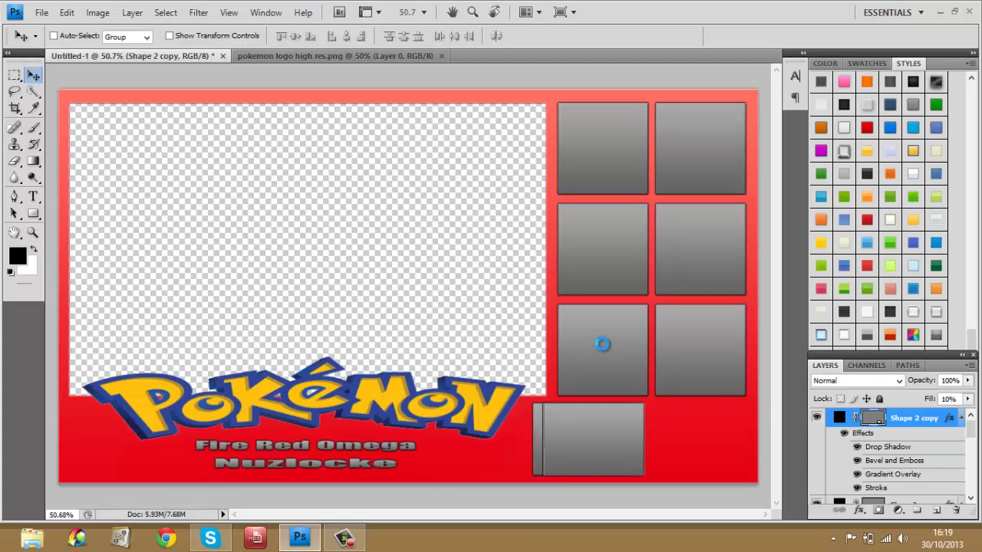
{"action": "key", "text": "Right"}
{"action": "key", "text": "Right"}
{"action": "key", "text": "Right"}
{"action": "key", "text": "Right"}
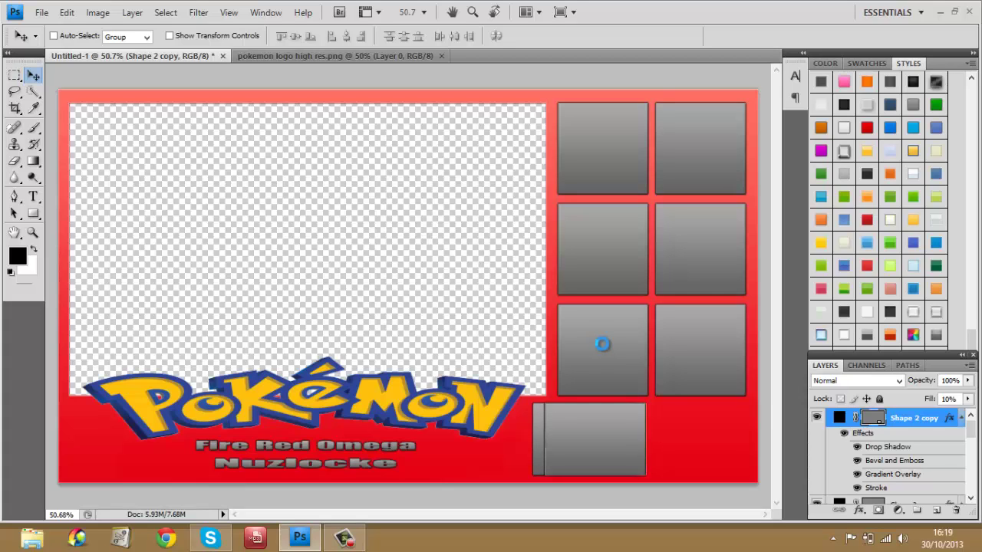
{"action": "key", "text": "Right"}
{"action": "key", "text": "Right"}
{"action": "key", "text": "Right"}
{"action": "key", "text": "Right"}
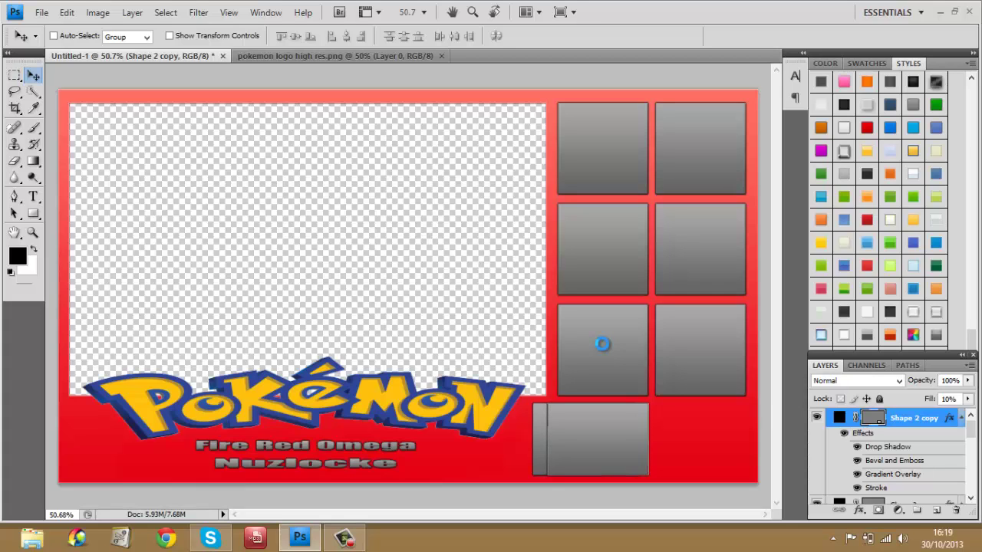
{"action": "key", "text": "Right"}
{"action": "key", "text": "Right"}
{"action": "key", "text": "Right"}
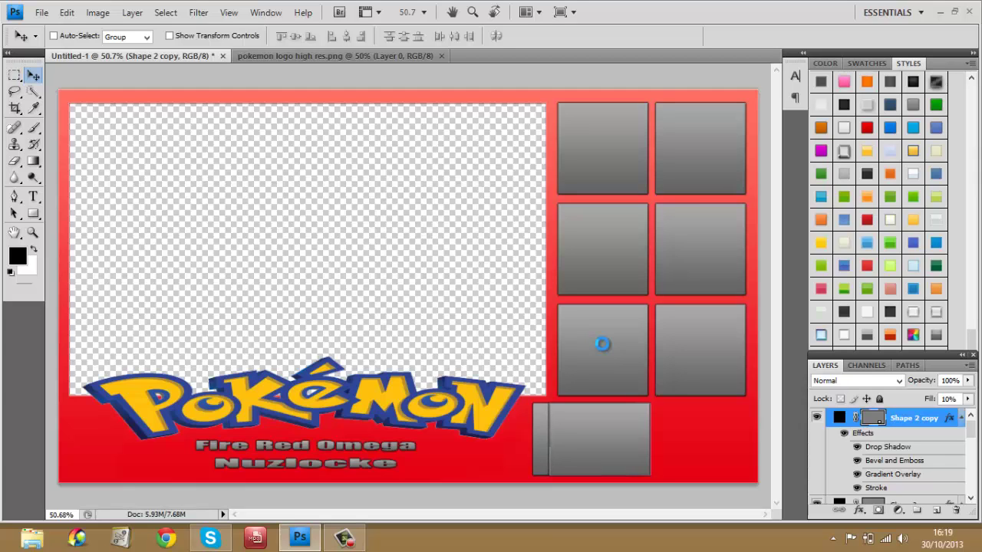
{"action": "key", "text": "Right"}
{"action": "key", "text": "Right"}
{"action": "key", "text": "Right"}
{"action": "key", "text": "Right"}
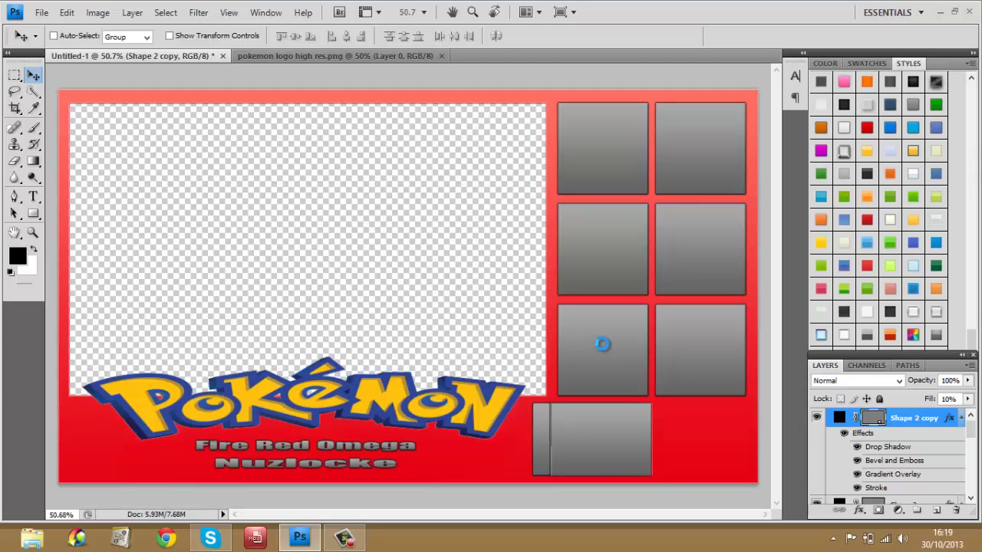
{"action": "key", "text": "Right"}
{"action": "key", "text": "Right"}
{"action": "key", "text": "Right"}
{"action": "key", "text": "Right"}
{"action": "key", "text": "Right"}
{"action": "key", "text": "Right"}
{"action": "key", "text": "Right"}
{"action": "key", "text": "Right"}
{"action": "key", "text": "Right"}
{"action": "key", "text": "Right"}
{"action": "key", "text": "Right"}
{"action": "key", "text": "Right"}
{"action": "key", "text": "Right"}
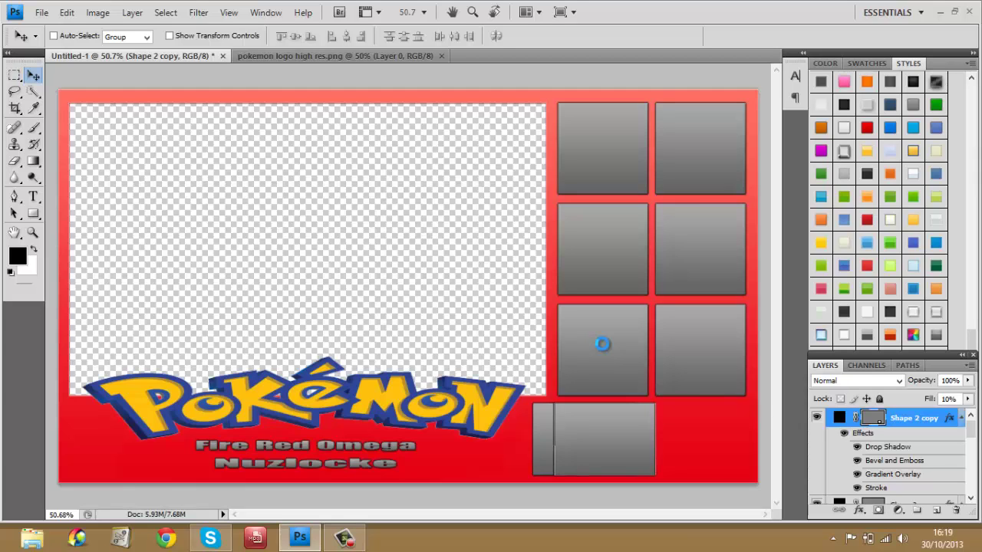
{"action": "key", "text": "Right"}
{"action": "key", "text": "Right"}
{"action": "key", "text": "Right"}
{"action": "key", "text": "Right"}
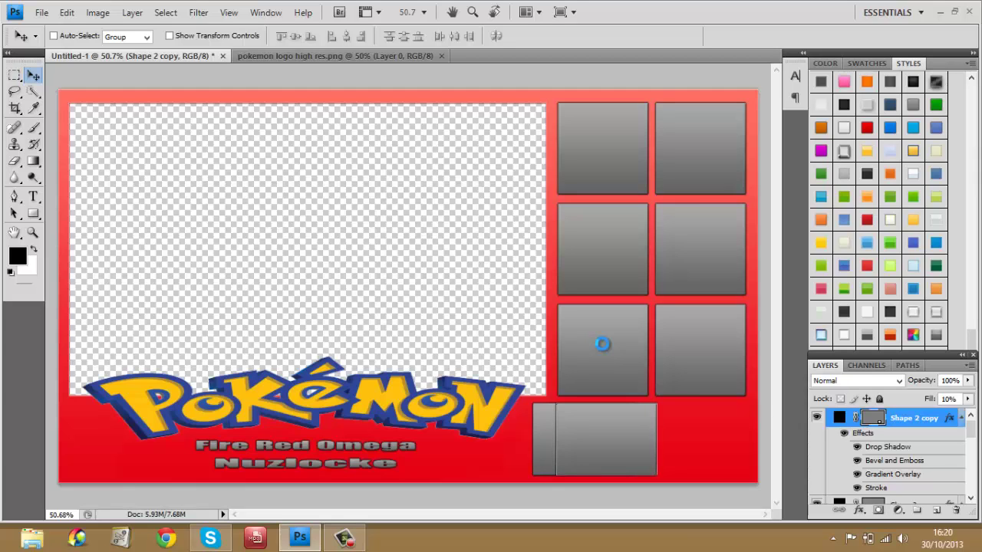
{"action": "key", "text": "Right"}
{"action": "key", "text": "Right"}
{"action": "key", "text": "Right"}
{"action": "key", "text": "Right"}
{"action": "key", "text": "Right"}
{"action": "key", "text": "Right"}
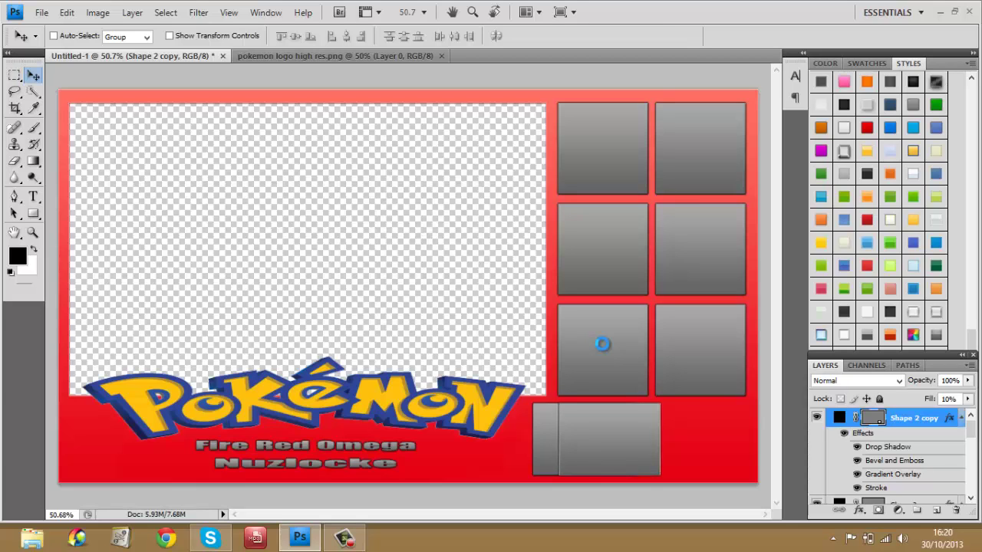
{"action": "key", "text": "Right"}
{"action": "key", "text": "Right"}
{"action": "key", "text": "Right"}
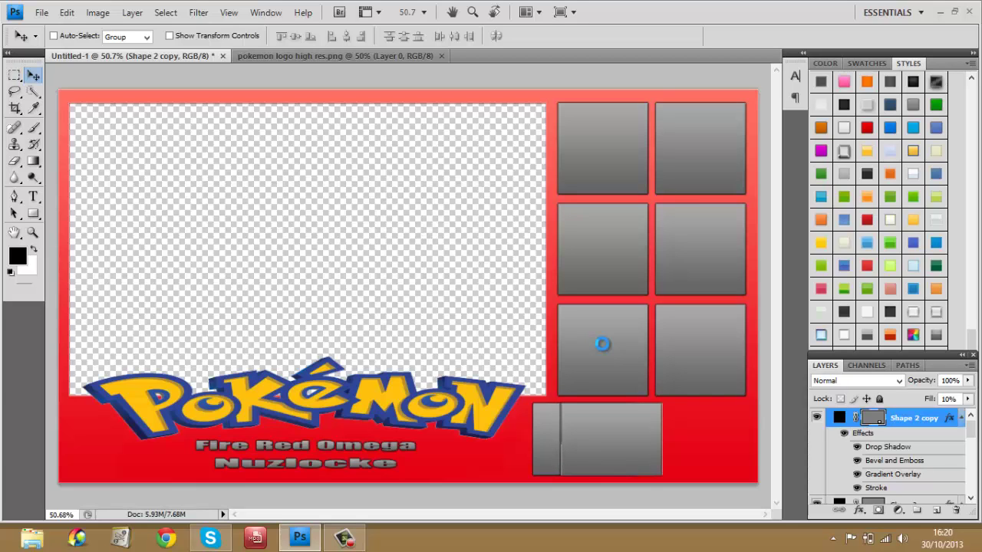
{"action": "key", "text": "Right"}
{"action": "key", "text": "Right"}
{"action": "key", "text": "Right"}
{"action": "key", "text": "Right"}
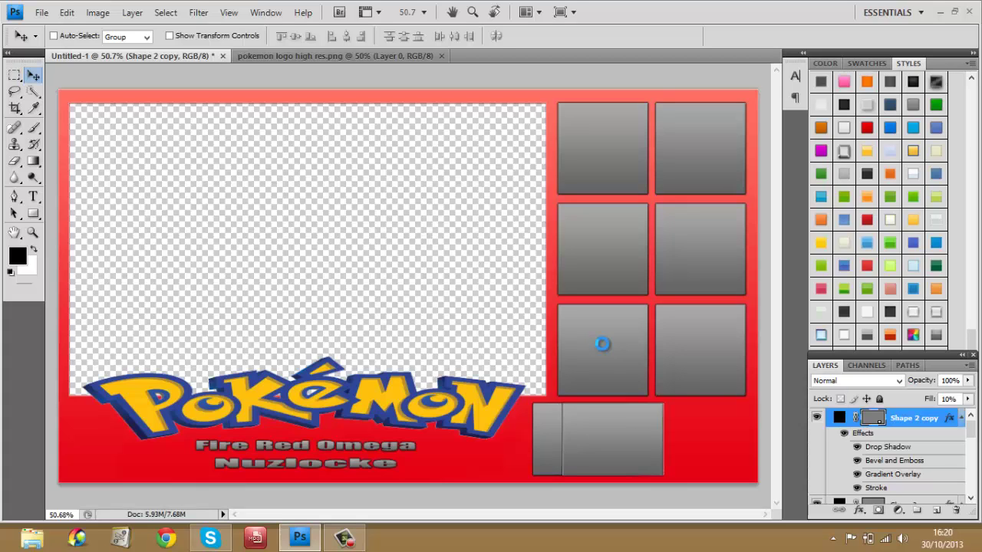
{"action": "key", "text": "Right"}
{"action": "key", "text": "Right"}
{"action": "key", "text": "Right"}
{"action": "key", "text": "Right"}
{"action": "key", "text": "Right"}
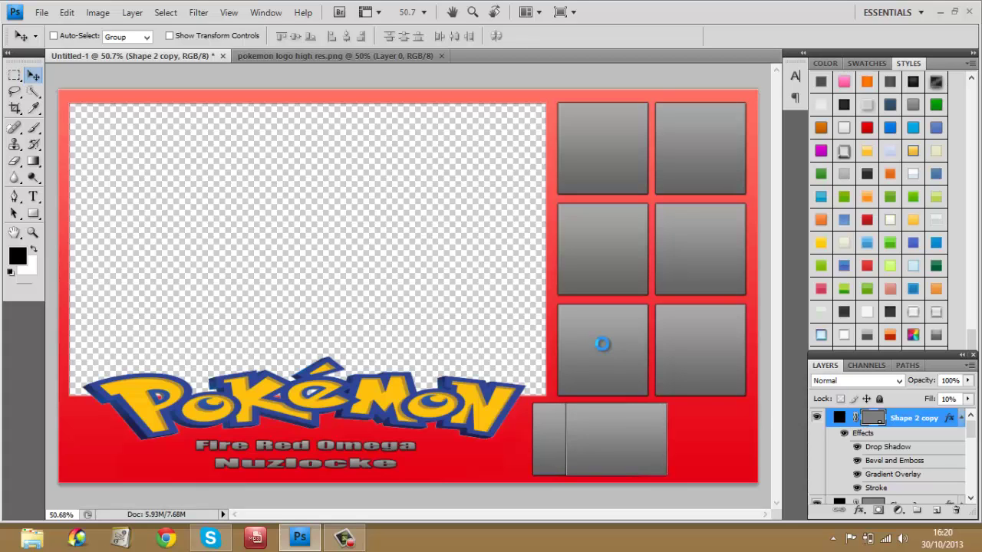
{"action": "key", "text": "Right"}
{"action": "key", "text": "Right"}
{"action": "key", "text": "Right"}
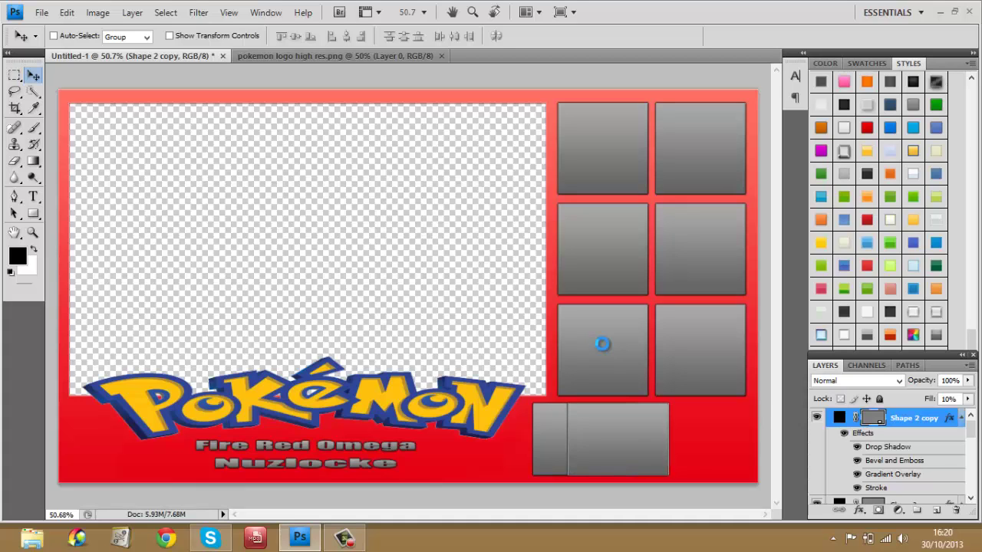
{"action": "key", "text": "Right"}
{"action": "key", "text": "Right"}
{"action": "key", "text": "Right"}
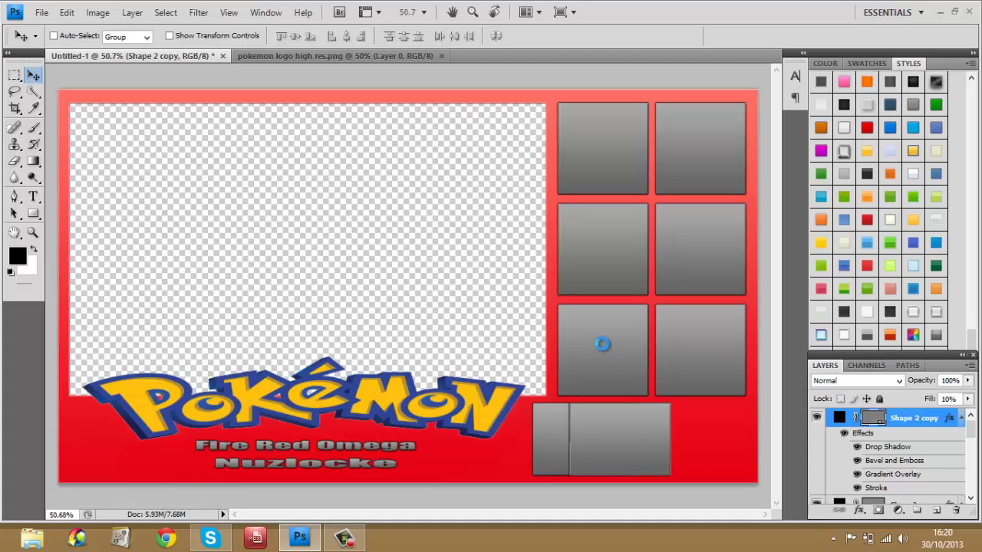
{"action": "key", "text": "Right"}
{"action": "key", "text": "Right"}
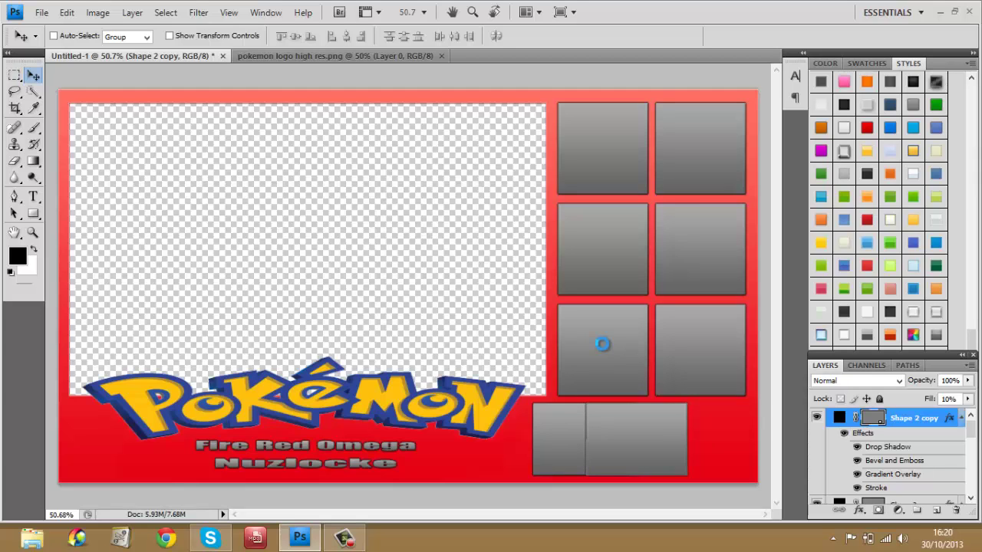
{"action": "key", "text": "Right"}
{"action": "key", "text": "Right"}
{"action": "key", "text": "Right"}
{"action": "key", "text": "Right"}
{"action": "key", "text": "Right"}
{"action": "key", "text": "Right"}
{"action": "key", "text": "Right"}
{"action": "key", "text": "Right"}
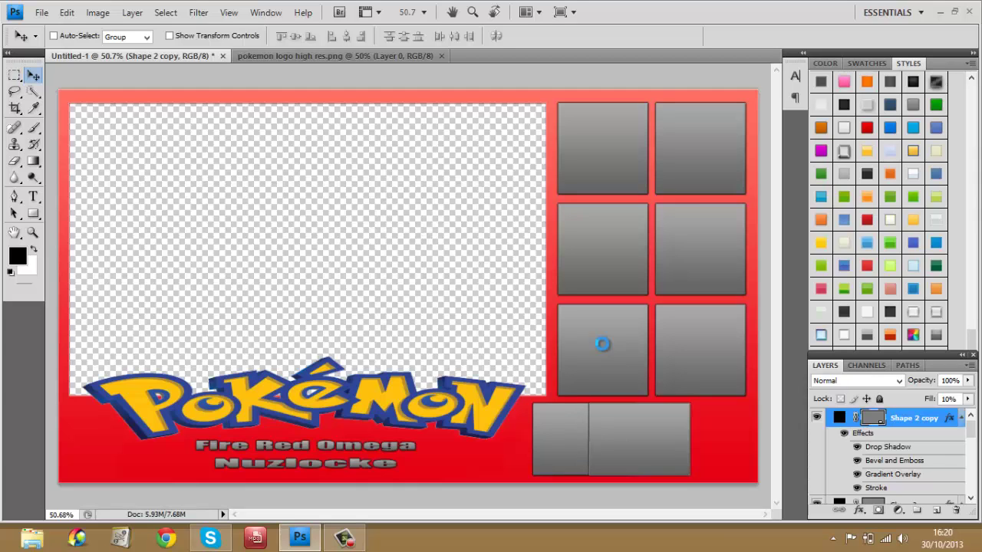
{"action": "key", "text": "Right"}
{"action": "key", "text": "Right"}
{"action": "key", "text": "Right"}
{"action": "key", "text": "Right"}
{"action": "key", "text": "Right"}
{"action": "key", "text": "Right"}
{"action": "key", "text": "Right"}
{"action": "key", "text": "Right"}
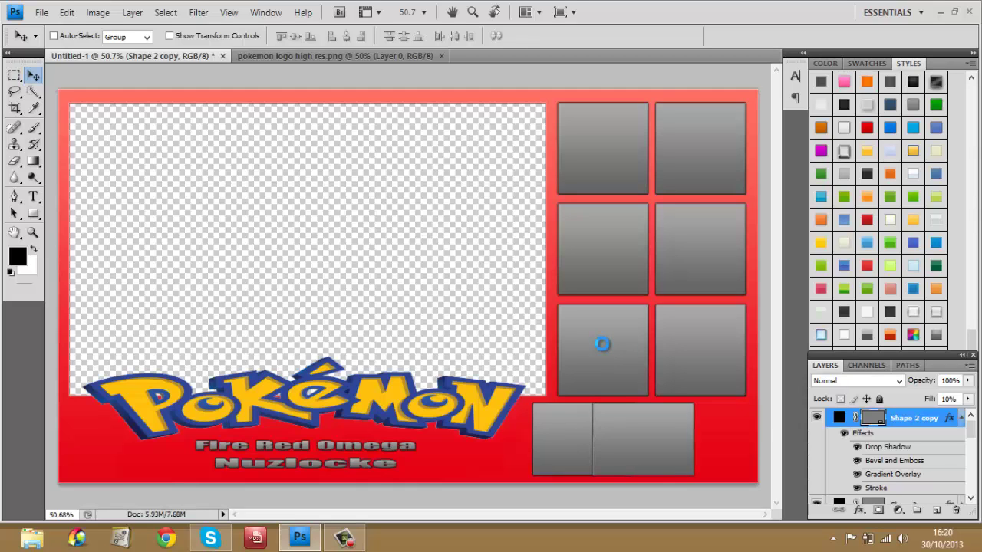
{"action": "key", "text": "Right"}
{"action": "key", "text": "Right"}
{"action": "key", "text": "Right"}
{"action": "key", "text": "Right"}
{"action": "key", "text": "Right"}
{"action": "key", "text": "Right"}
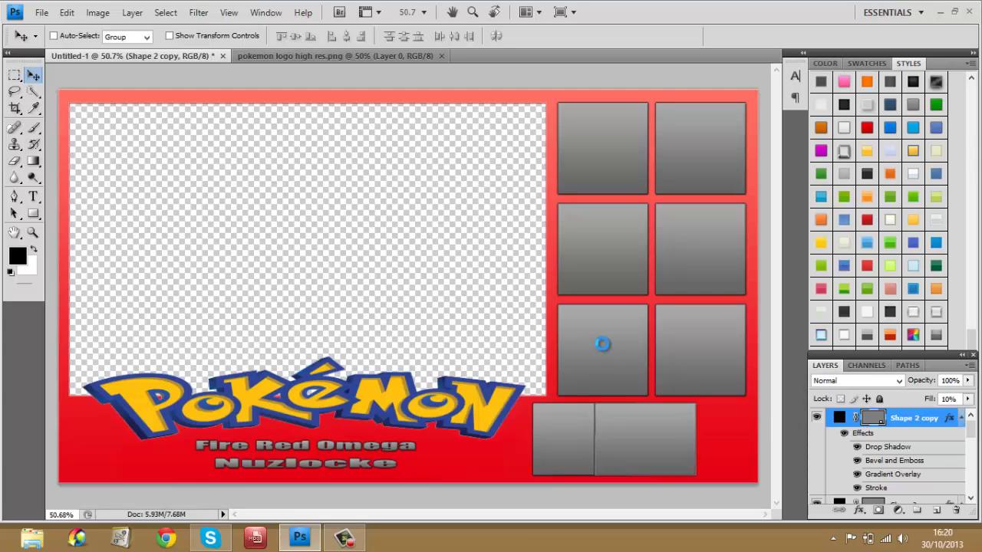
{"action": "key", "text": "Right"}
{"action": "key", "text": "Right"}
{"action": "key", "text": "Right"}
{"action": "key", "text": "Right"}
{"action": "key", "text": "Right"}
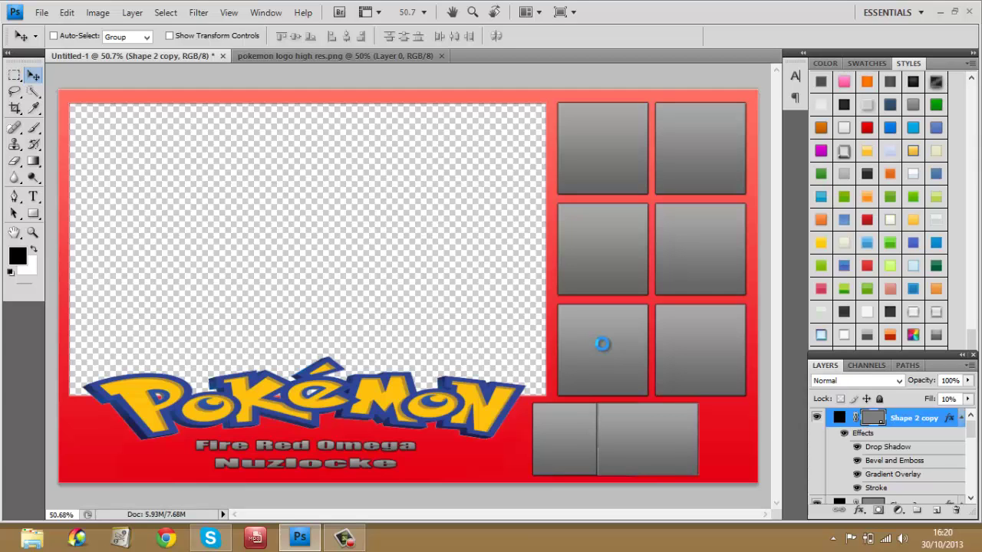
{"action": "key", "text": "Right"}
{"action": "key", "text": "Right"}
{"action": "key", "text": "Right"}
{"action": "key", "text": "Right"}
{"action": "key", "text": "Right"}
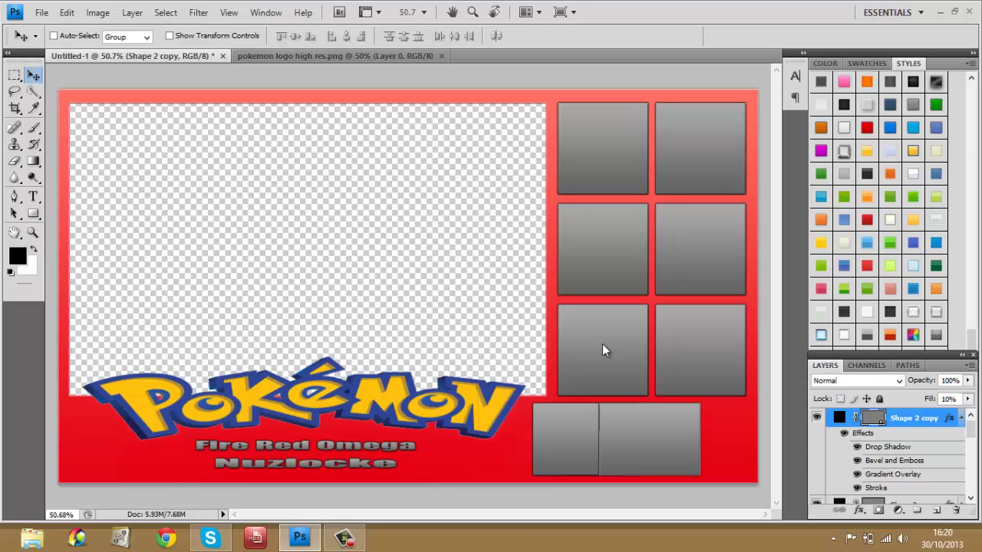
{"action": "key", "text": "Right"}
{"action": "key", "text": "Right"}
{"action": "key", "text": "Right"}
{"action": "key", "text": "Right"}
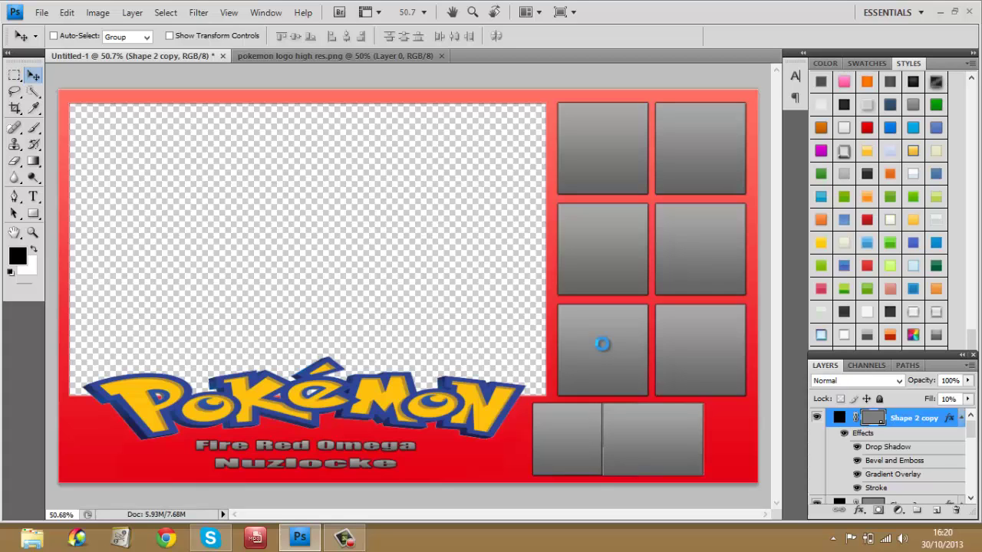
{"action": "key", "text": "Right"}
{"action": "key", "text": "Right"}
{"action": "key", "text": "Right"}
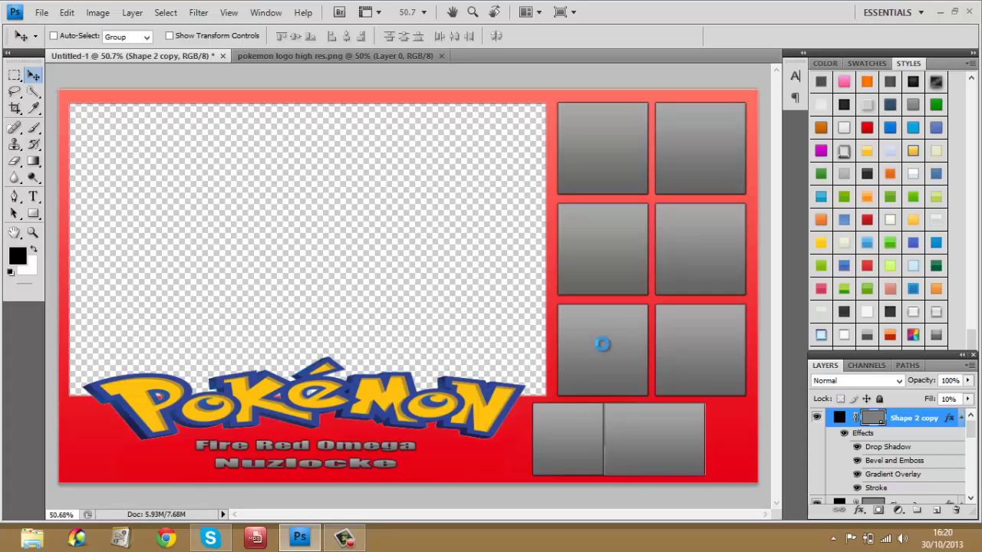
{"action": "key", "text": "Right"}
{"action": "key", "text": "Right"}
{"action": "key", "text": "Right"}
{"action": "key", "text": "Right"}
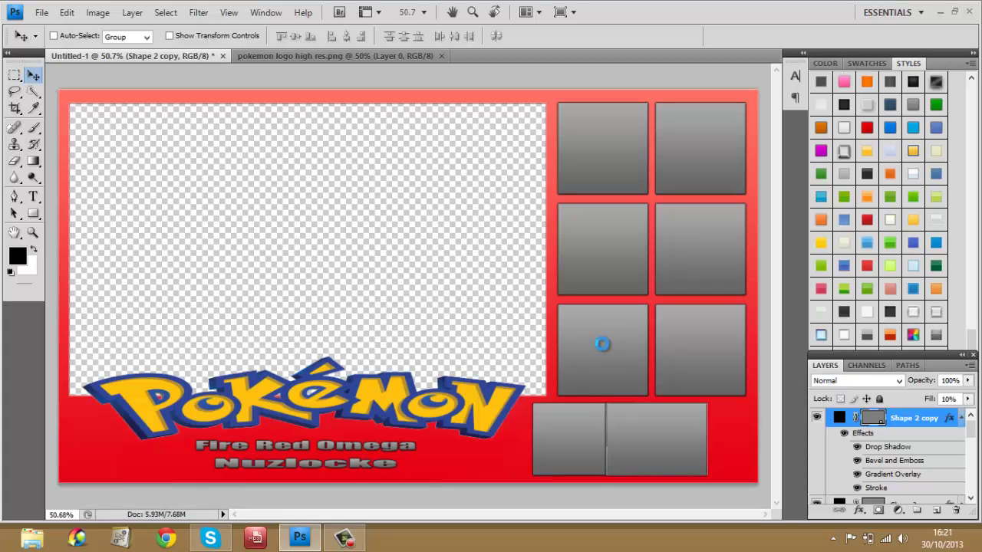
{"action": "key", "text": "Right"}
{"action": "key", "text": "Right"}
{"action": "key", "text": "Right"}
{"action": "key", "text": "Right"}
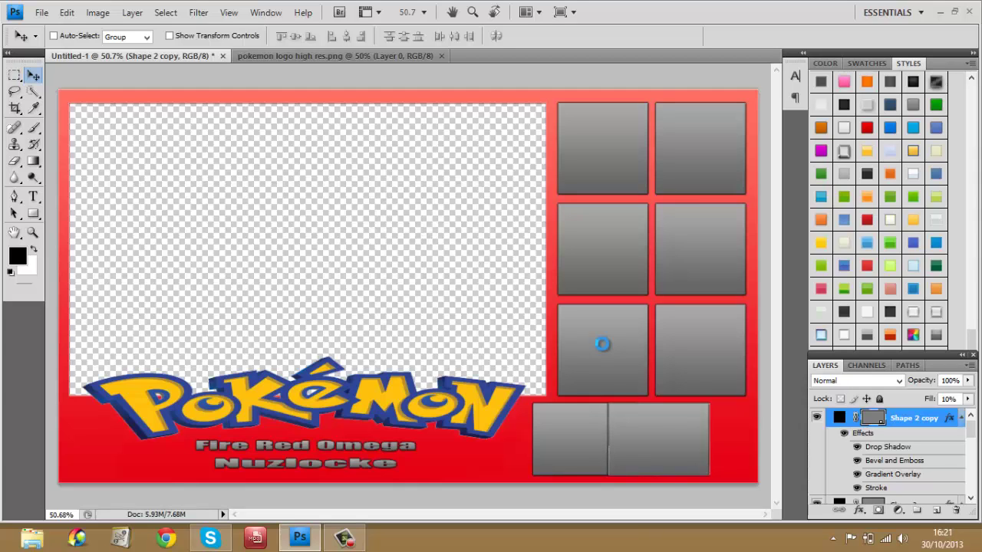
{"action": "key", "text": "Right"}
{"action": "key", "text": "Right"}
{"action": "key", "text": "Right"}
{"action": "key", "text": "Right"}
{"action": "key", "text": "Right"}
{"action": "key", "text": "Right"}
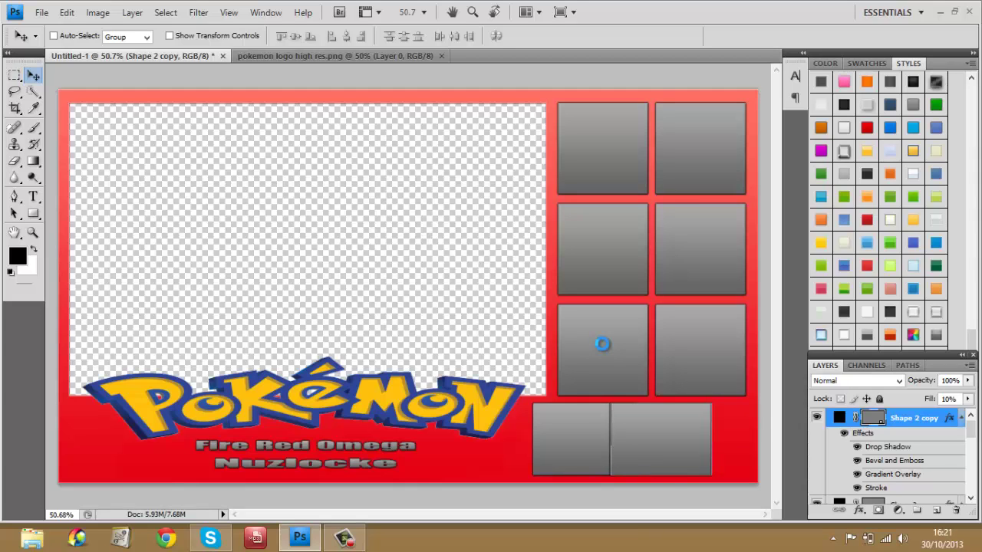
{"action": "key", "text": "Right"}
{"action": "key", "text": "Right"}
{"action": "key", "text": "Right"}
{"action": "key", "text": "Right"}
{"action": "key", "text": "Right"}
{"action": "key", "text": "Right"}
{"action": "key", "text": "Right"}
{"action": "key", "text": "Right"}
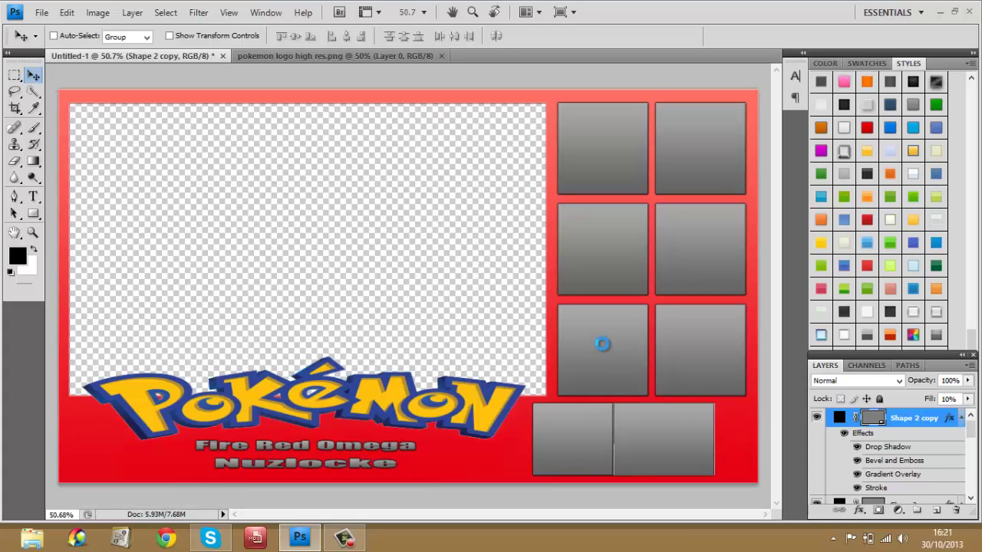
{"action": "key", "text": "Right"}
{"action": "key", "text": "Right"}
{"action": "key", "text": "Right"}
{"action": "key", "text": "Right"}
{"action": "key", "text": "Right"}
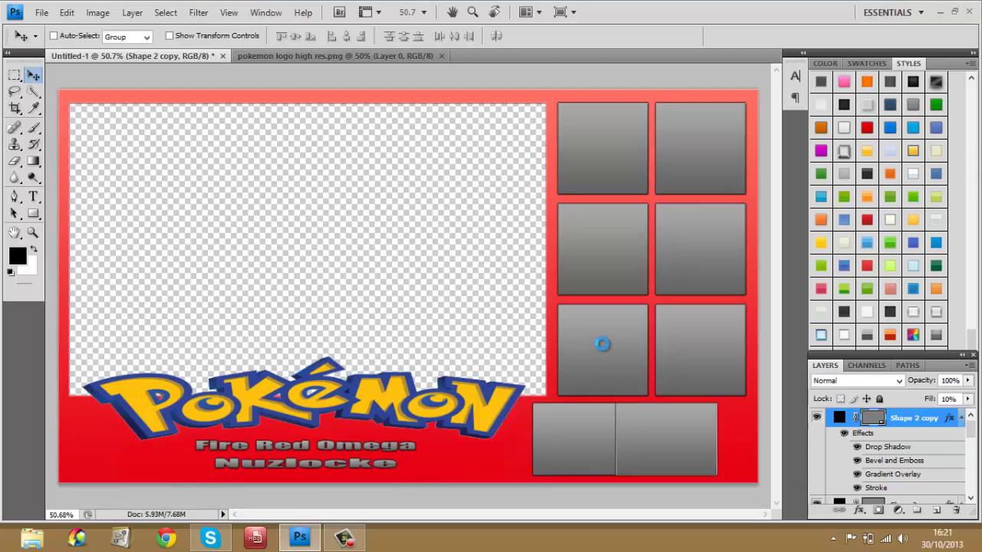
{"action": "key", "text": "Right"}
{"action": "key", "text": "Right"}
{"action": "key", "text": "Right"}
{"action": "key", "text": "Right"}
{"action": "key", "text": "Right"}
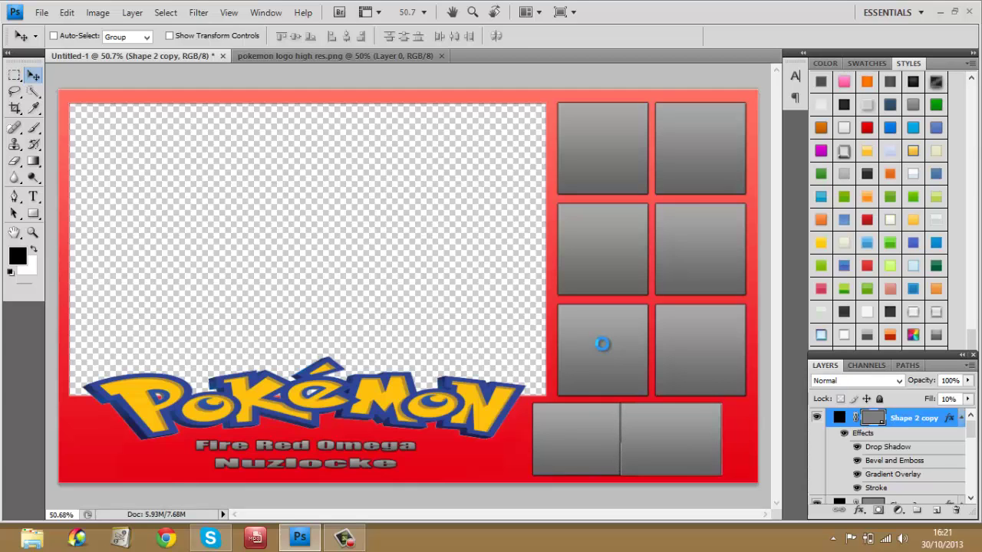
{"action": "key", "text": "Right"}
{"action": "key", "text": "Right"}
{"action": "key", "text": "Right"}
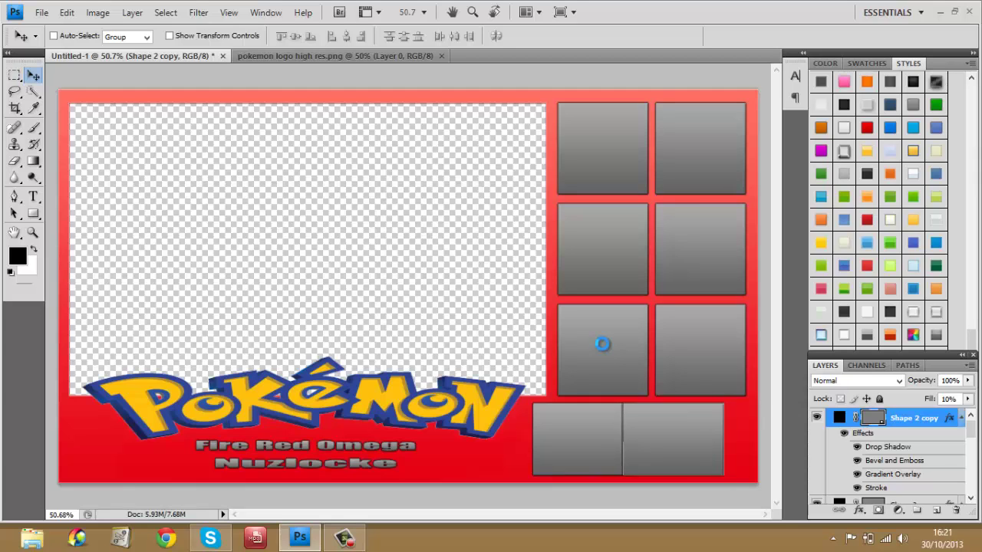
{"action": "key", "text": "Right"}
{"action": "key", "text": "Right"}
{"action": "key", "text": "Right"}
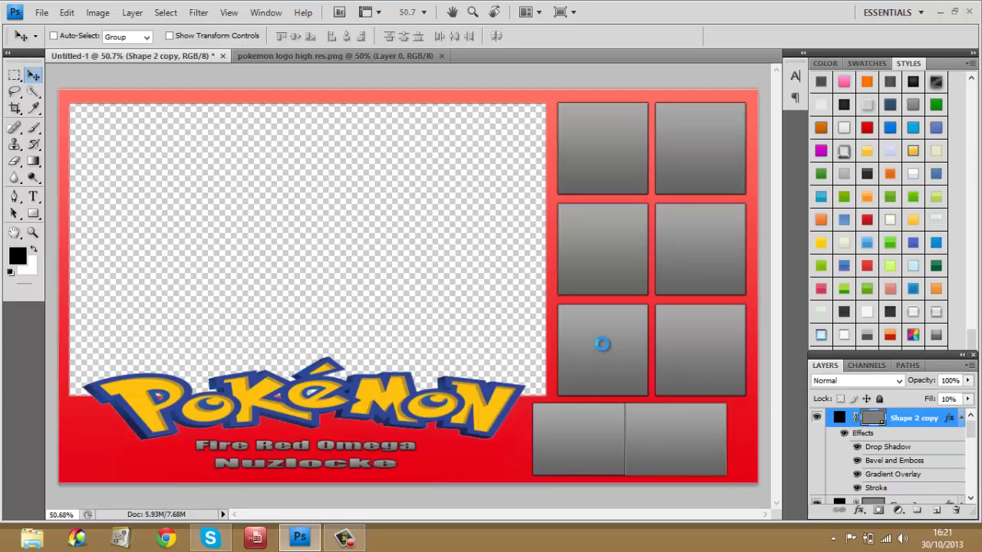
{"action": "key", "text": "Right"}
{"action": "key", "text": "Right"}
{"action": "key", "text": "Right"}
{"action": "key", "text": "Right"}
{"action": "key", "text": "Right"}
{"action": "key", "text": "Right"}
{"action": "key", "text": "Right"}
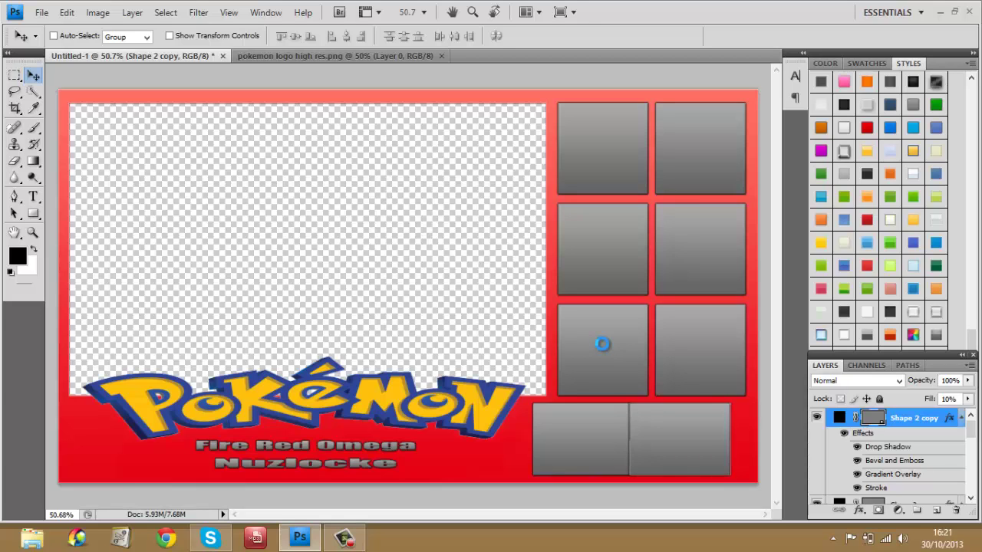
{"action": "key", "text": "Right"}
{"action": "key", "text": "Right"}
{"action": "key", "text": "Right"}
{"action": "key", "text": "Right"}
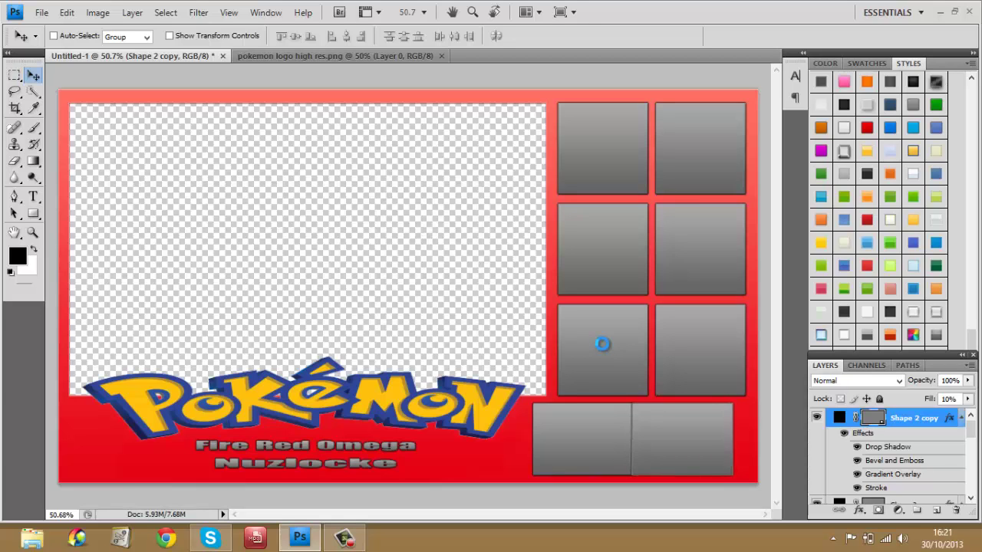
{"action": "key", "text": "Right"}
{"action": "key", "text": "Right"}
{"action": "key", "text": "Right"}
{"action": "key", "text": "Right"}
{"action": "key", "text": "Right"}
{"action": "key", "text": "Right"}
{"action": "key", "text": "Right"}
{"action": "key", "text": "Right"}
{"action": "key", "text": "Right"}
{"action": "key", "text": "Right"}
{"action": "key", "text": "Right"}
{"action": "key", "text": "Right"}
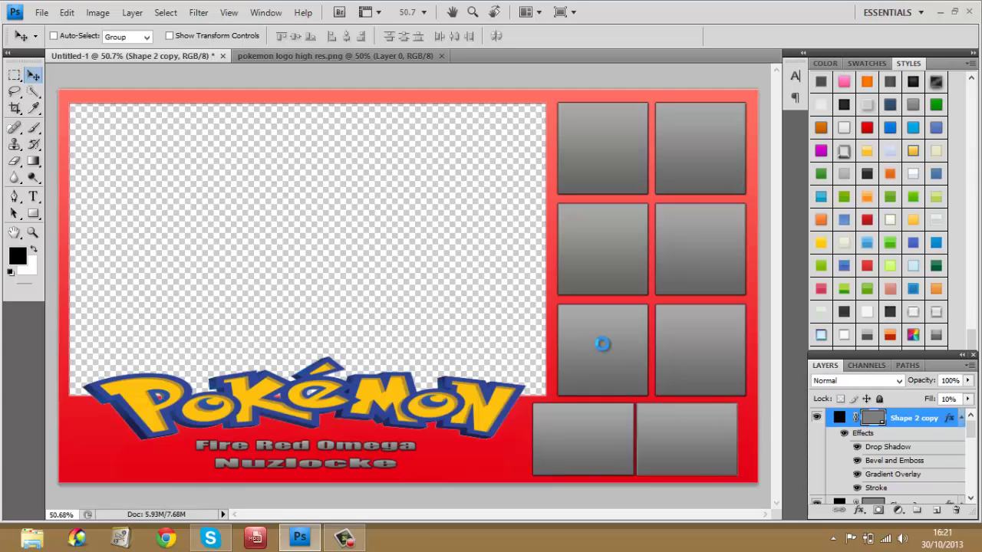
{"action": "key", "text": "Right"}
{"action": "key", "text": "Right"}
{"action": "key", "text": "Right"}
{"action": "key", "text": "Right"}
{"action": "key", "text": "Right"}
{"action": "key", "text": "Right"}
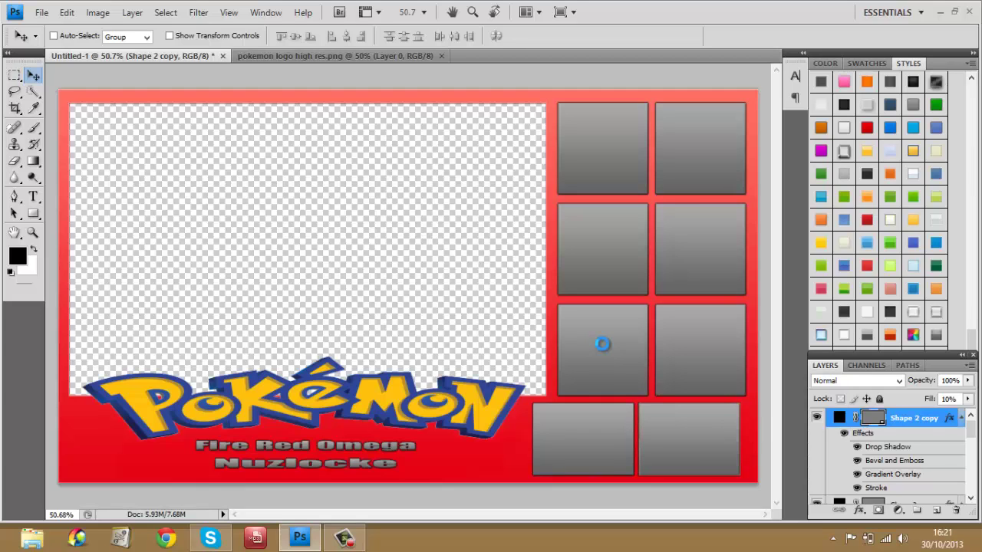
{"action": "key", "text": "Right"}
{"action": "key", "text": "Right"}
{"action": "key", "text": "Right"}
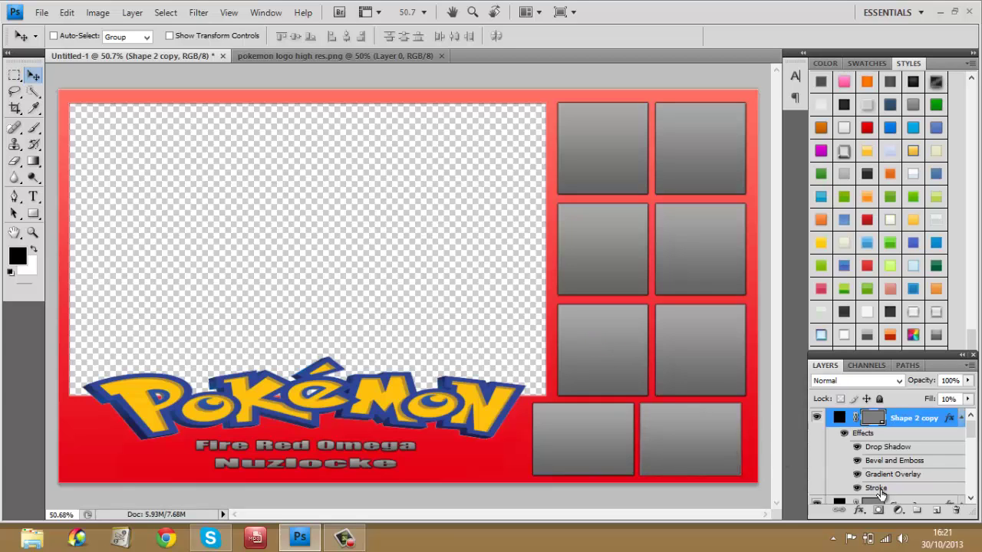
Scale both bottom tiles together to 110.8% width and 101% height, then apply
{"action": "left_click", "coordinate": [931, 503], "text": "shift"}
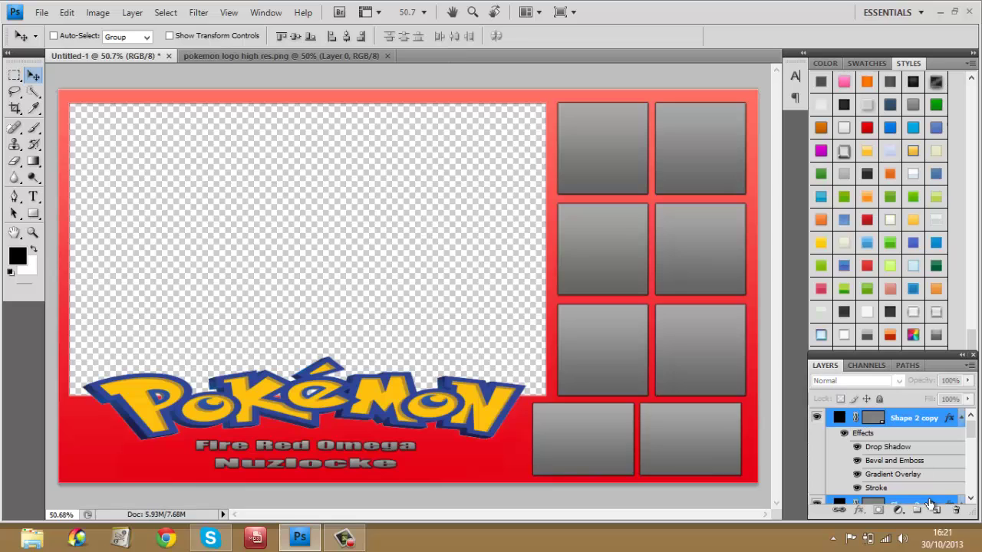
{"action": "key", "text": "ctrl+t"}
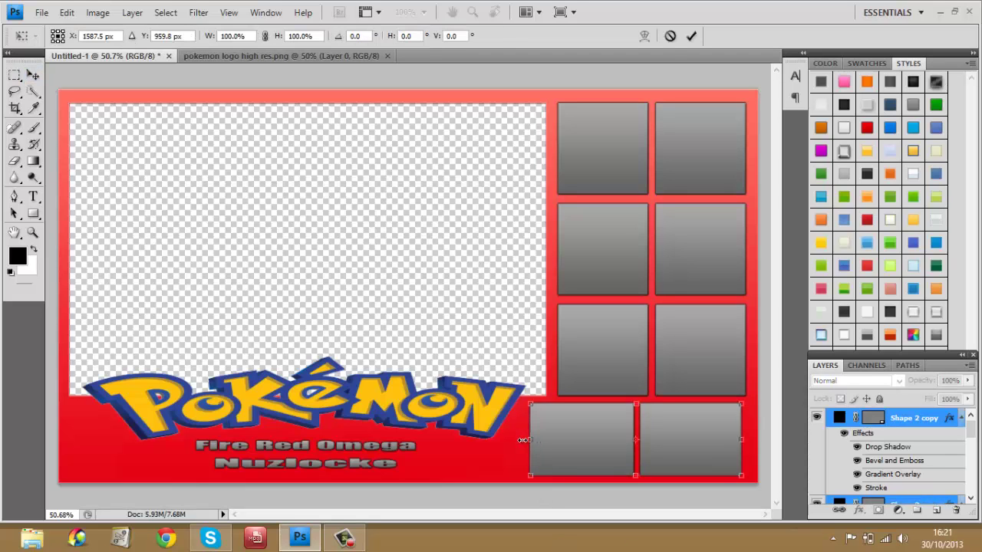
{"action": "left_click_drag", "start_coordinate": [532, 440], "coordinate": [521, 440]}
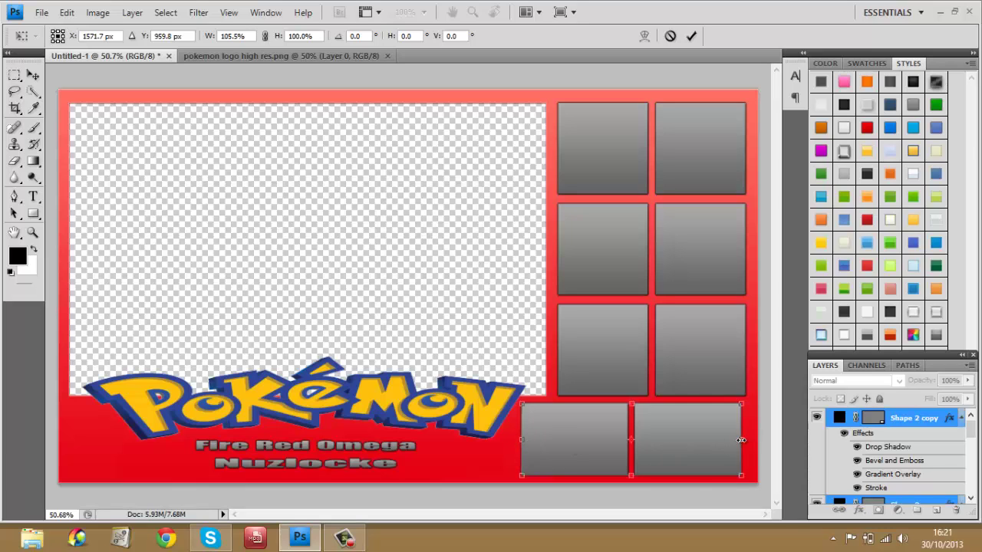
{"action": "left_click_drag", "start_coordinate": [744, 439], "coordinate": [758, 439]}
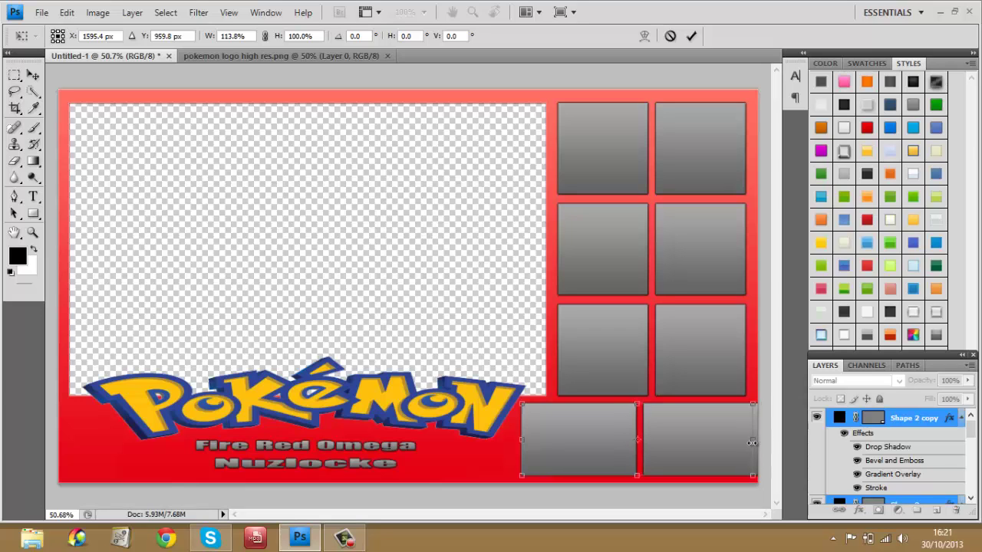
{"action": "left_click_drag", "start_coordinate": [755, 441], "coordinate": [743, 440]}
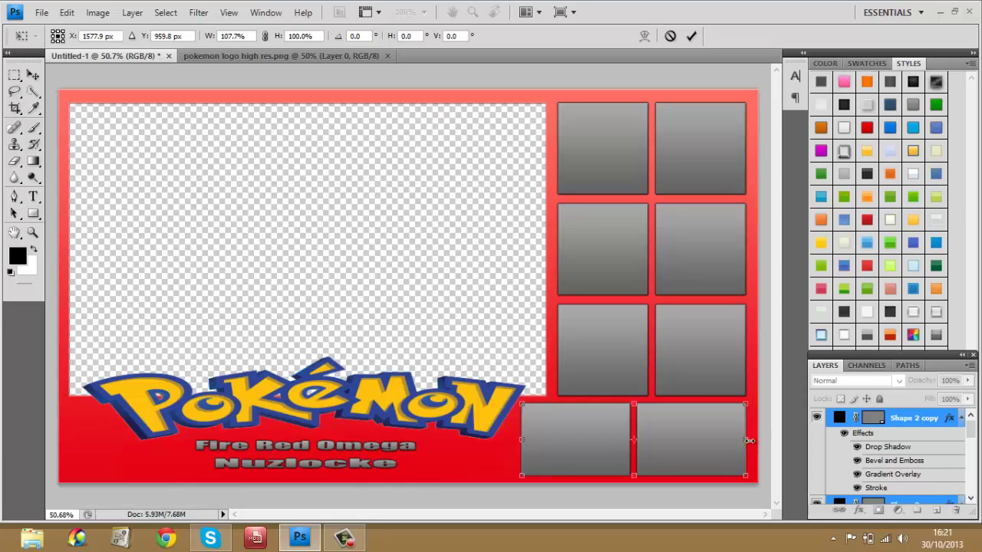
{"action": "left_click_drag", "start_coordinate": [747, 439], "coordinate": [752, 440]}
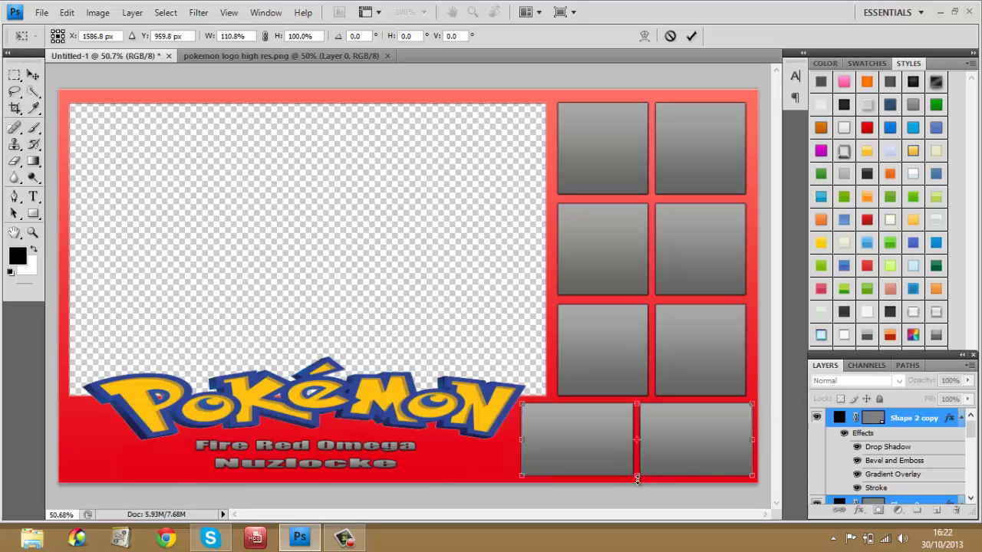
{"action": "left_click_drag", "start_coordinate": [637, 478], "coordinate": [640, 478]}
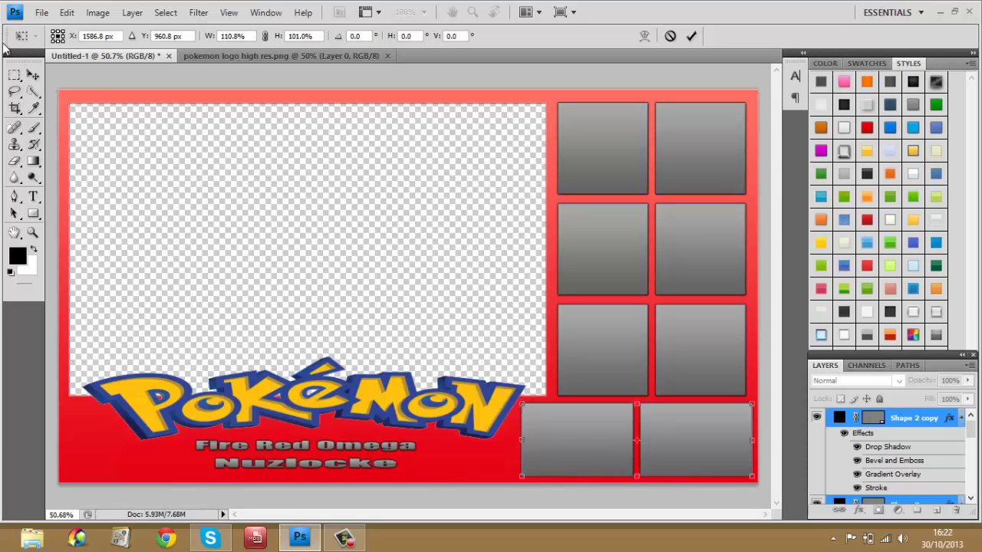
{"action": "left_click", "coordinate": [21, 72]}
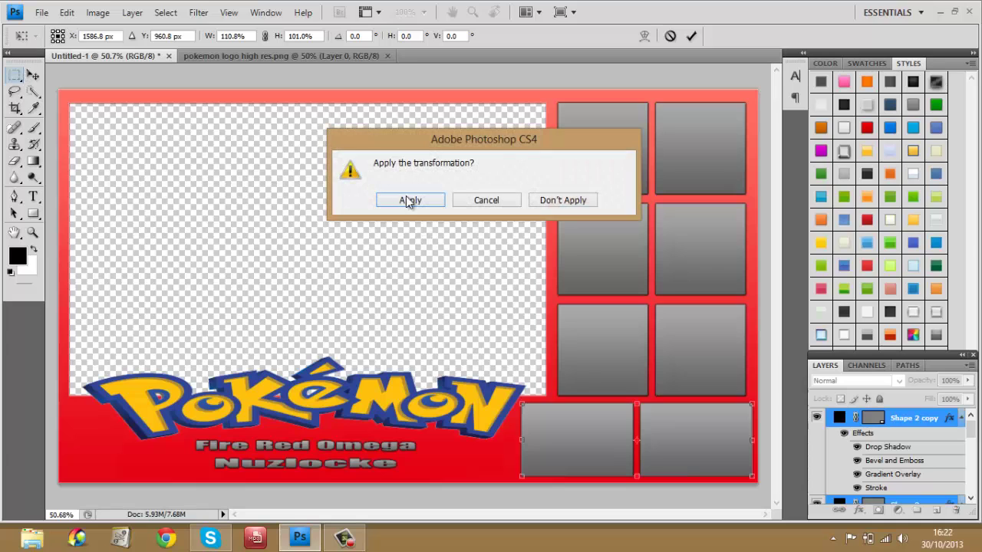
{"action": "left_click", "coordinate": [407, 199]}
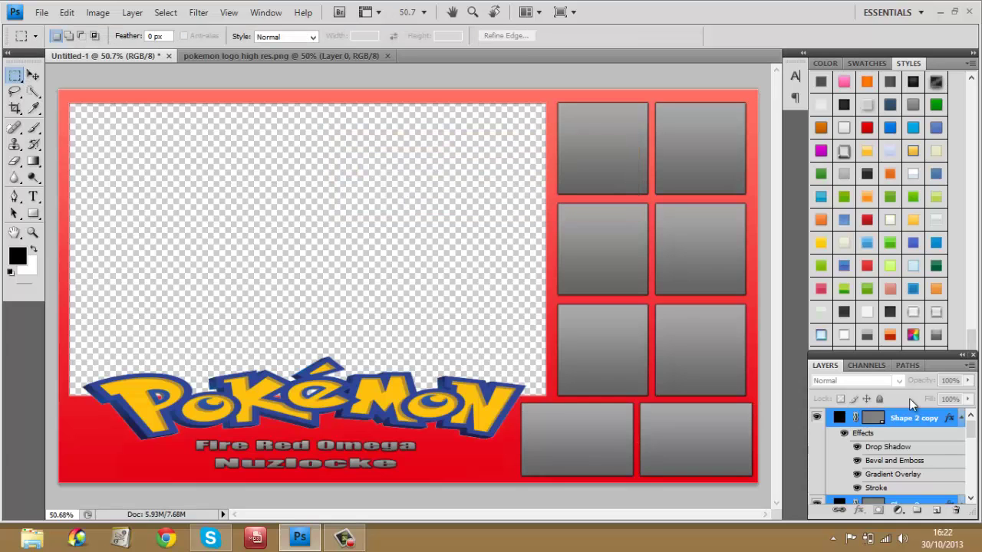
{"action": "left_click_drag", "start_coordinate": [974, 431], "coordinate": [971, 480]}
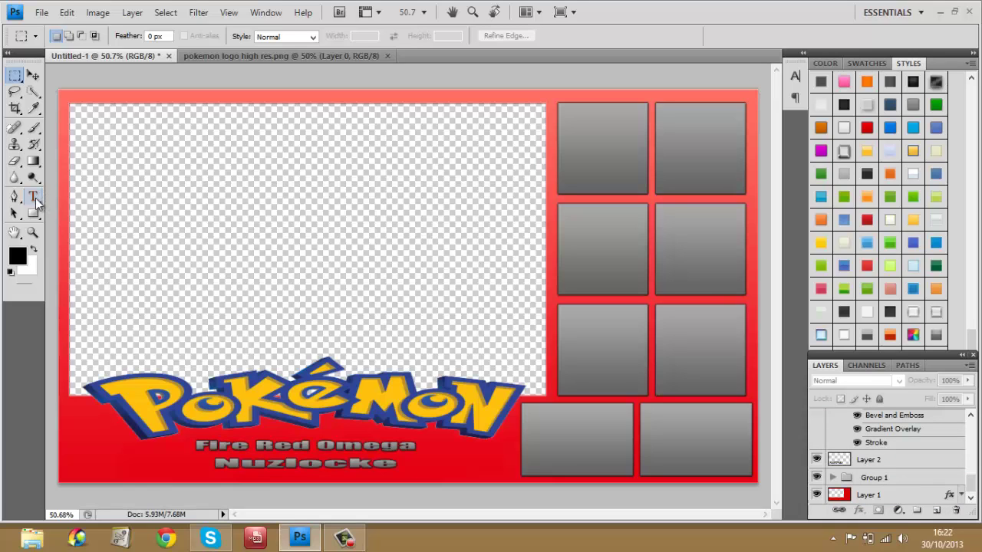
Type a BADGES text label at the top of the left bottom tile
{"action": "left_click", "coordinate": [33, 199]}
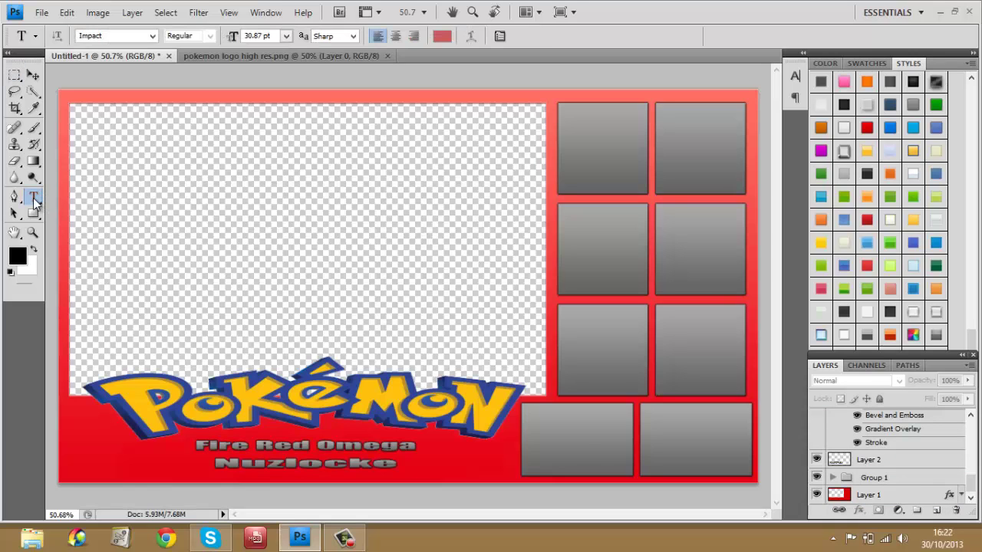
{"action": "left_click", "coordinate": [532, 414]}
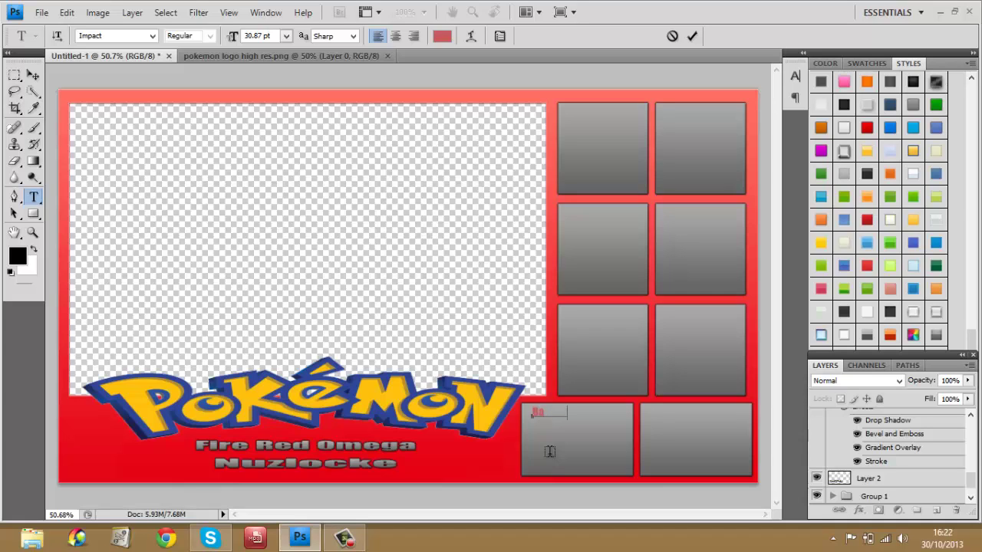
{"action": "type", "text": "DGES"}
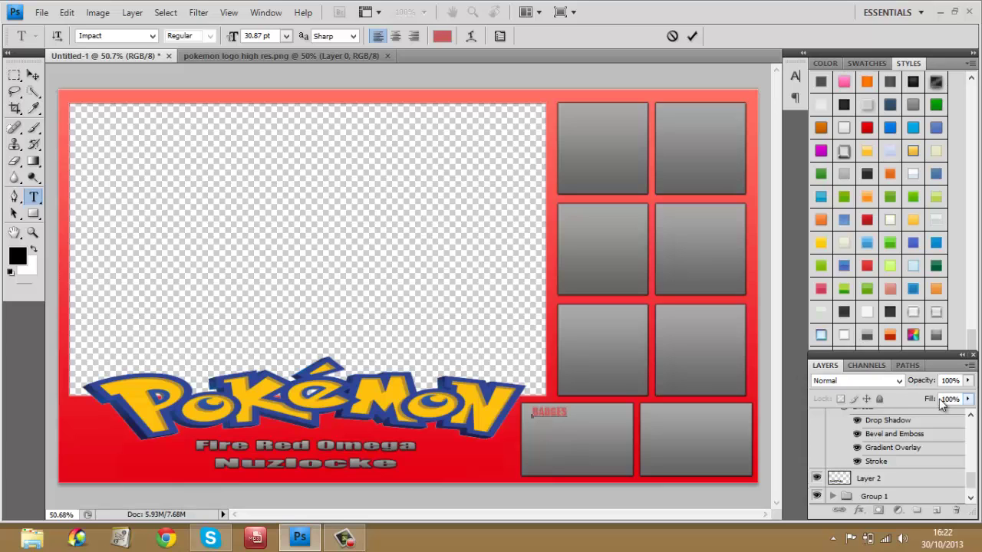
{"action": "left_click_drag", "start_coordinate": [970, 480], "coordinate": [968, 426]}
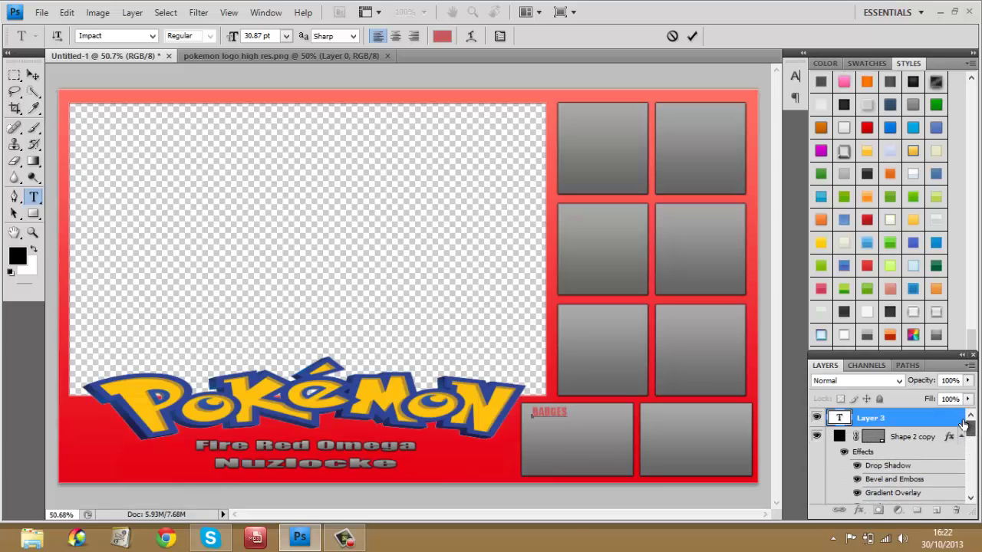
{"action": "left_click", "coordinate": [923, 426]}
Scale the BADGES text up to 246.6% by 178.1% and apply it
{"action": "key", "text": "ctrl+t"}
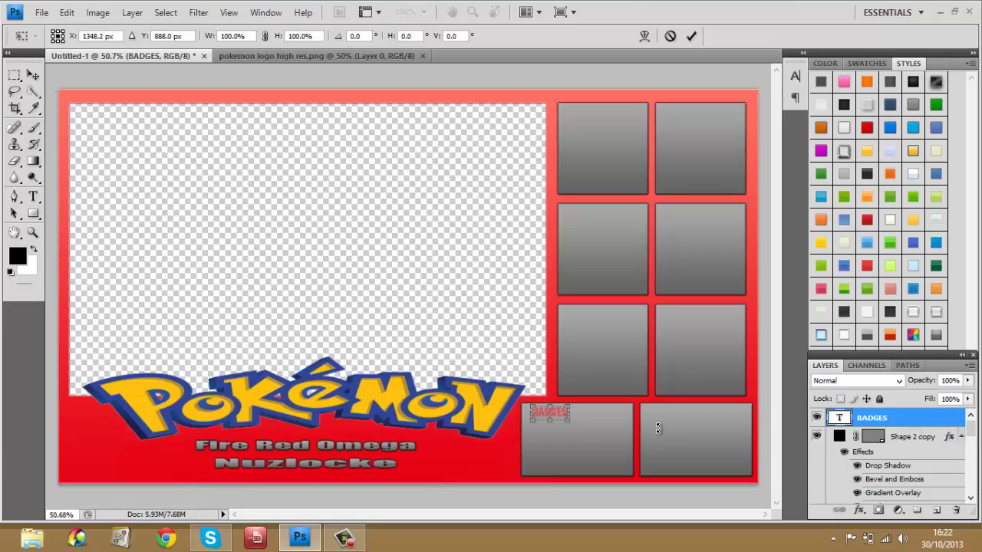
{"action": "left_click_drag", "start_coordinate": [567, 422], "coordinate": [619, 434]}
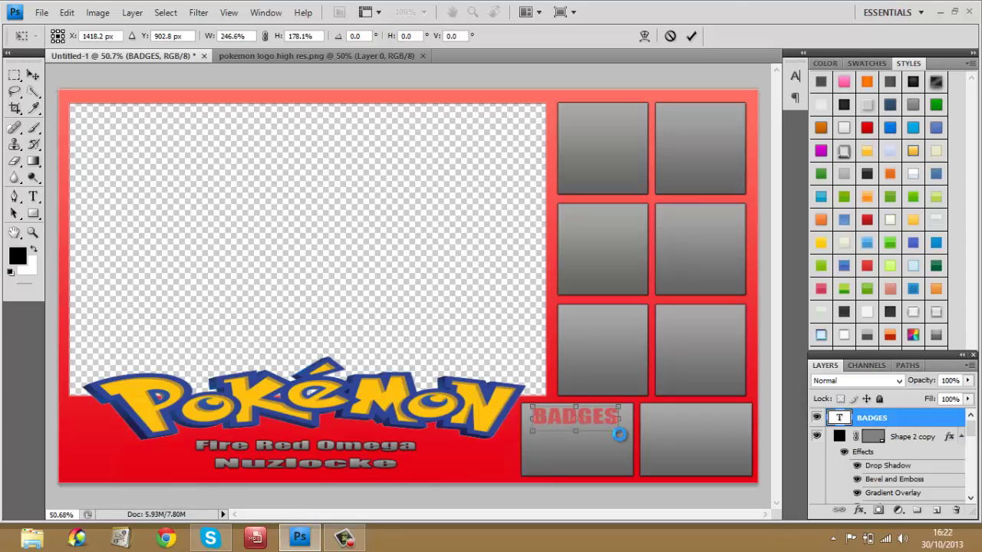
{"action": "left_click", "coordinate": [17, 75]}
{"action": "left_click", "coordinate": [395, 202]}
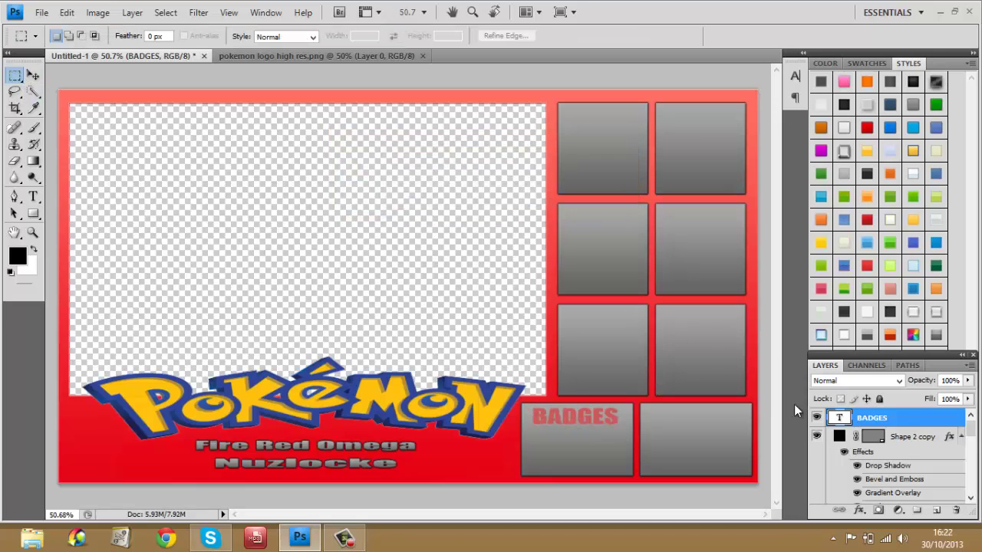
Paste the tile style onto BADGES, then copy Layer 1's layer style
{"action": "right_click", "coordinate": [878, 422]}
{"action": "left_click", "coordinate": [870, 397]}
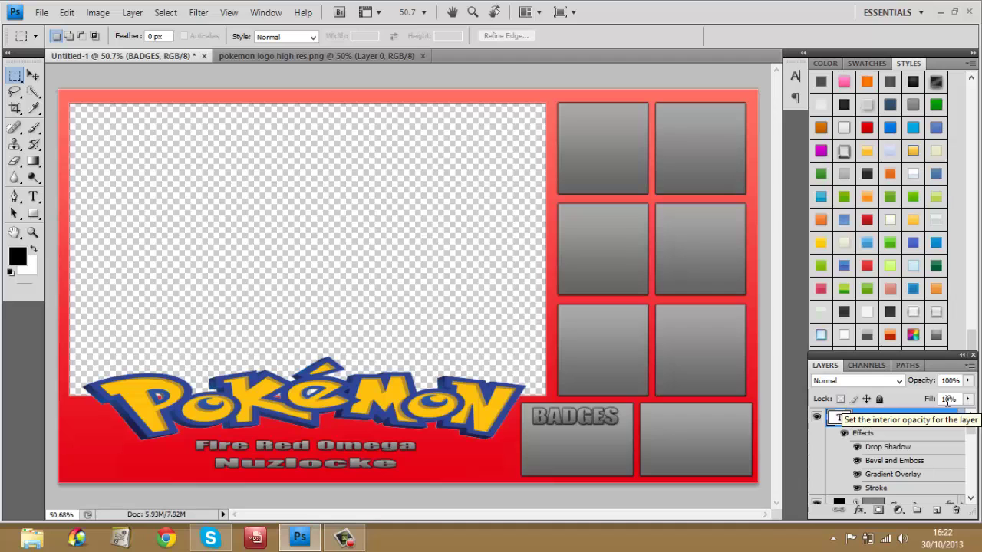
{"action": "left_click_drag", "start_coordinate": [973, 429], "coordinate": [977, 492]}
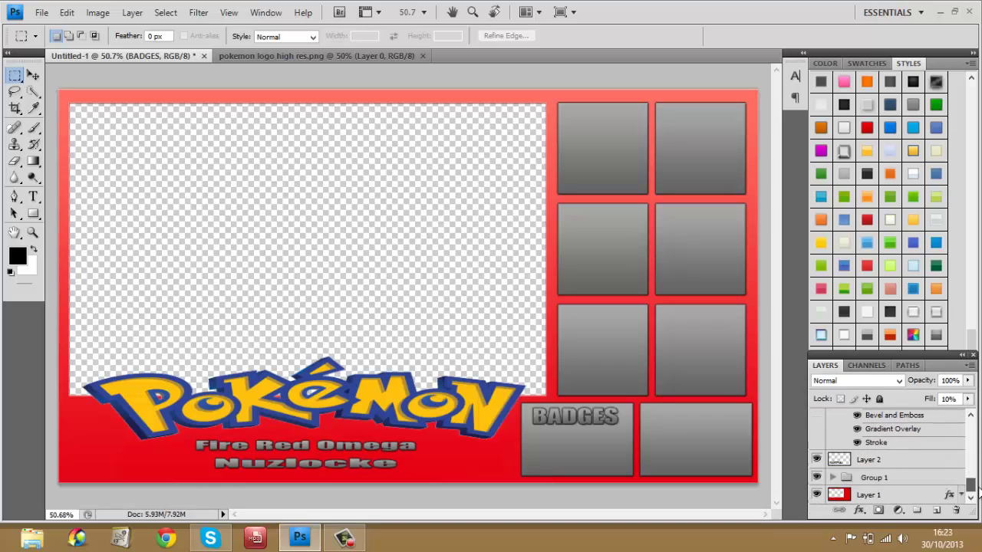
{"action": "right_click", "coordinate": [886, 498]}
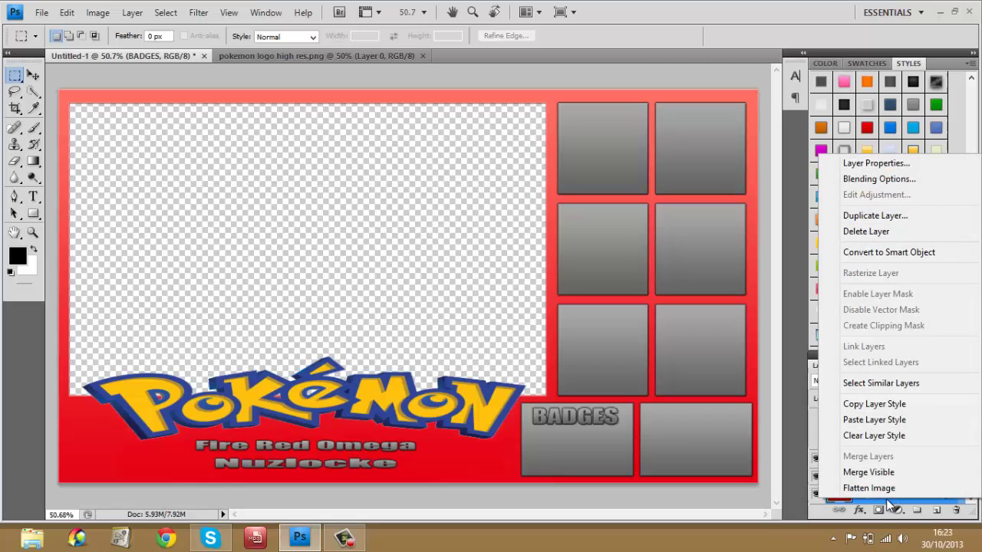
{"action": "left_click", "coordinate": [848, 405]}
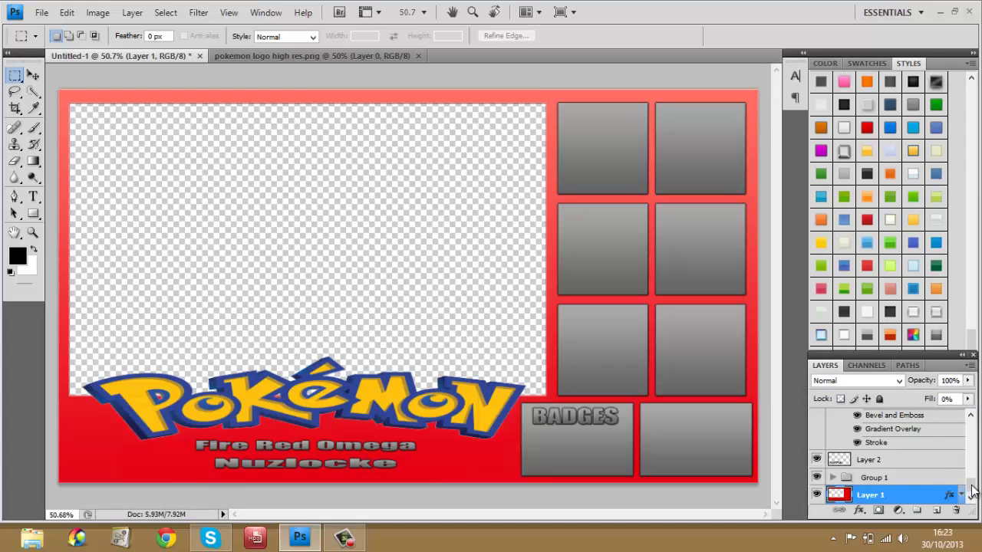
Paste Layer 1's style onto BADGES, then copy the BADGES style for reuse
{"action": "left_click_drag", "start_coordinate": [970, 487], "coordinate": [969, 408]}
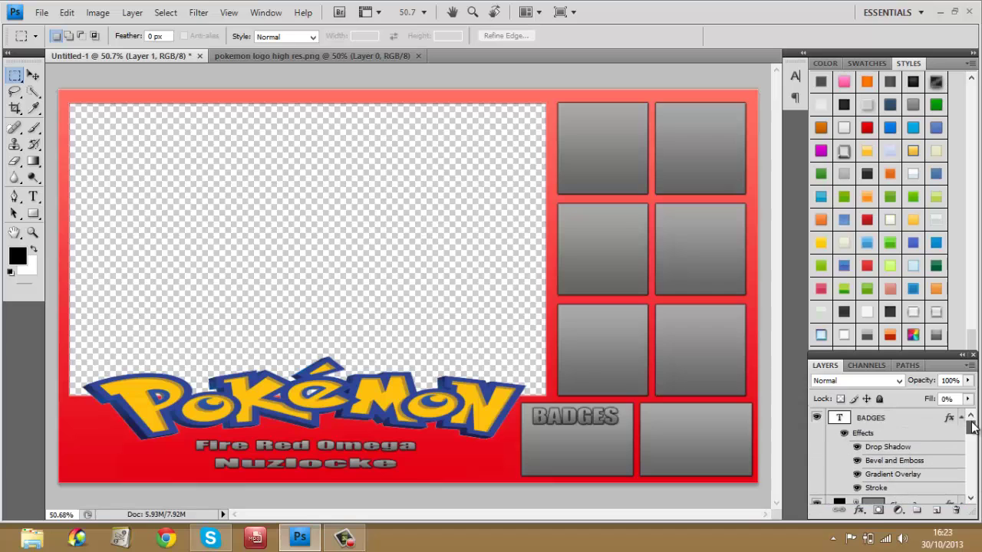
{"action": "right_click", "coordinate": [905, 418]}
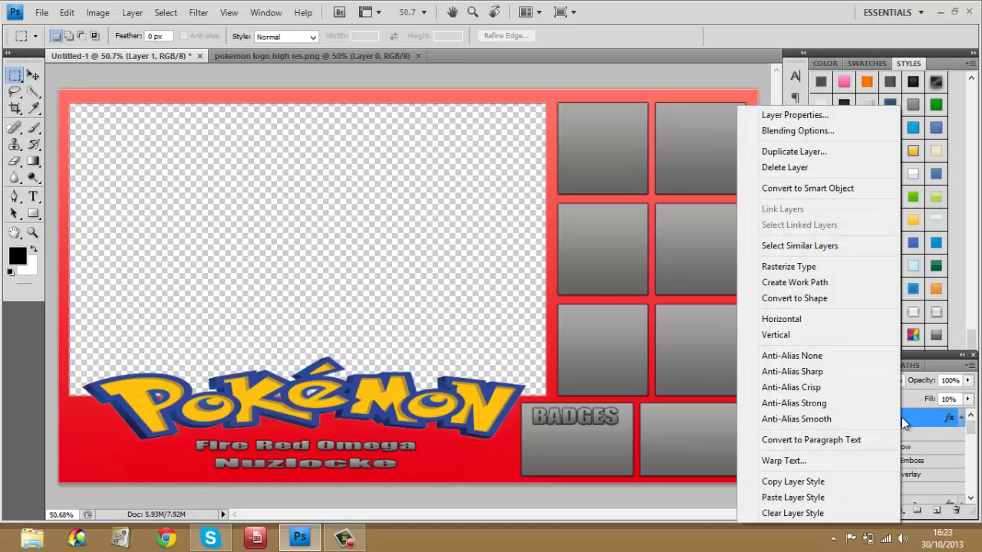
{"action": "left_click", "coordinate": [791, 499]}
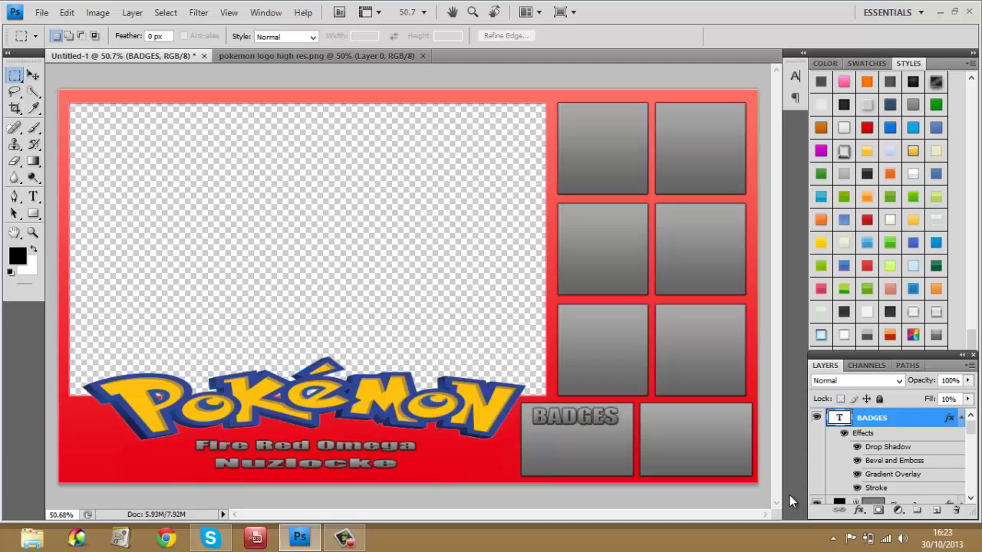
{"action": "right_click", "coordinate": [896, 422]}
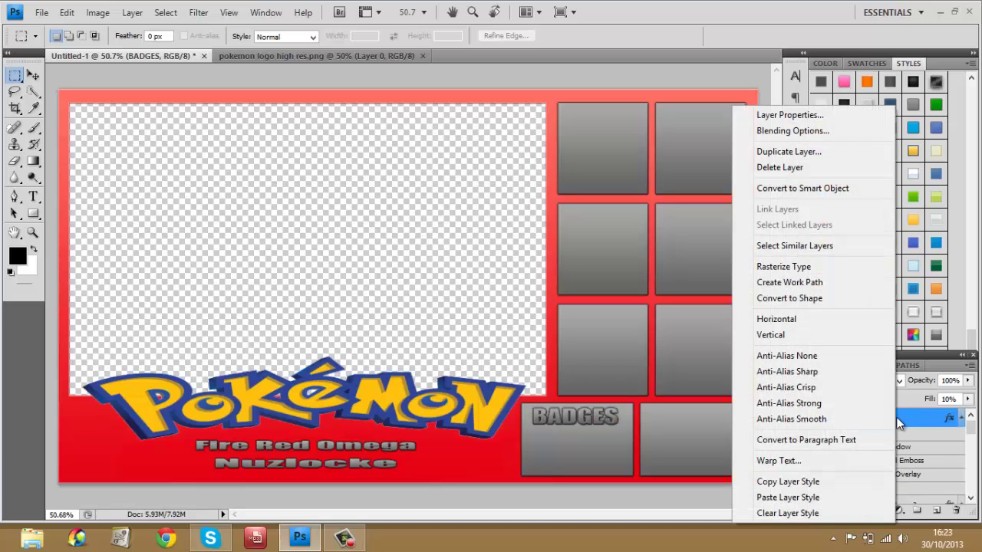
{"action": "left_click", "coordinate": [774, 482]}
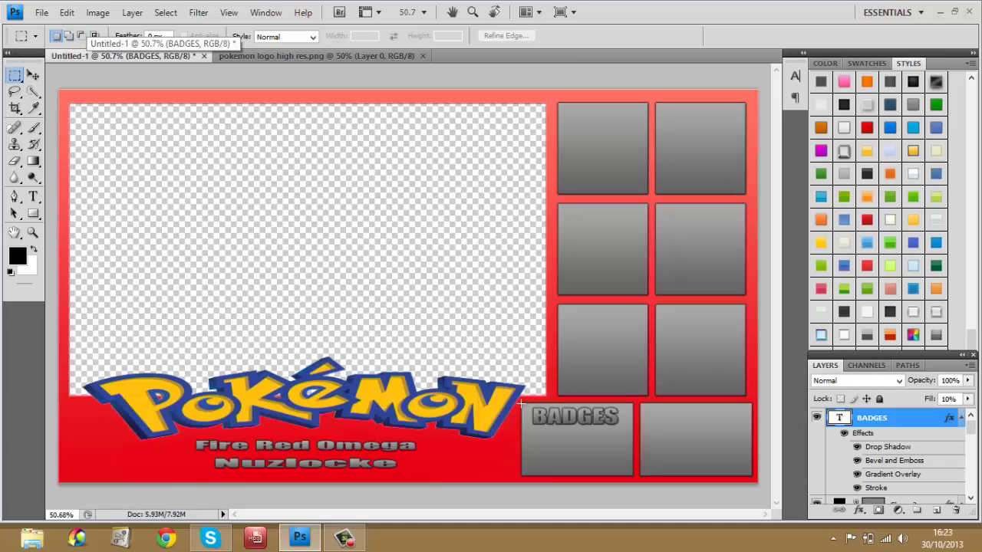
{"action": "left_click_drag", "start_coordinate": [521, 404], "coordinate": [588, 438]}
{"action": "left_click_drag", "start_coordinate": [640, 465], "coordinate": [632, 475]}
{"action": "left_click_drag", "start_coordinate": [632, 474], "coordinate": [633, 475]}
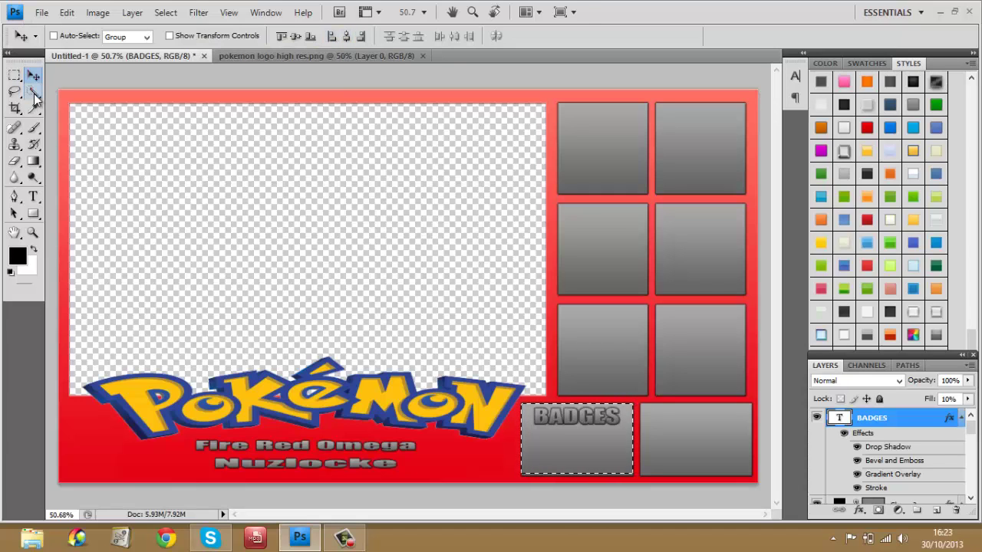
{"action": "key", "text": "ctrl+d"}
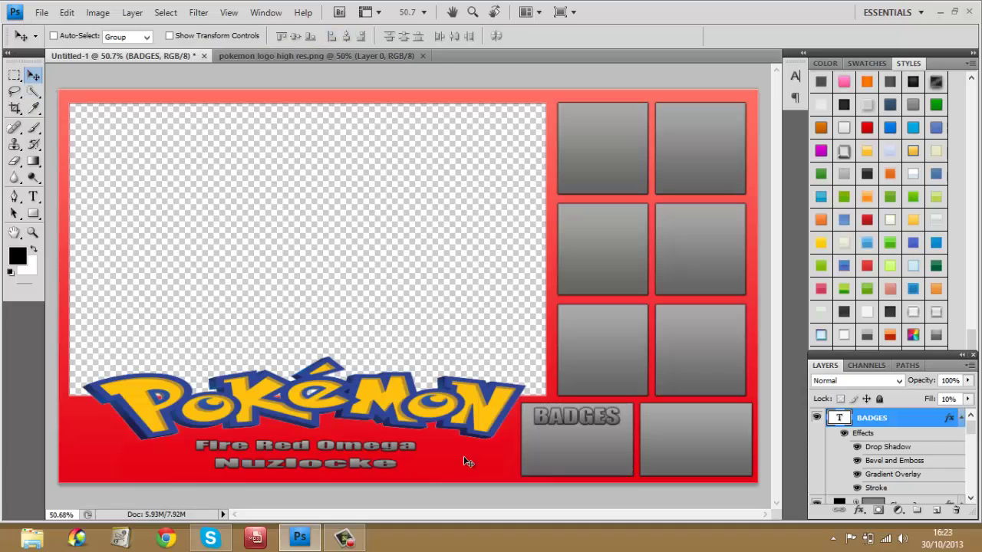
Add a DEATHS text label at the top of the right bottom tile
{"action": "left_click", "coordinate": [36, 198]}
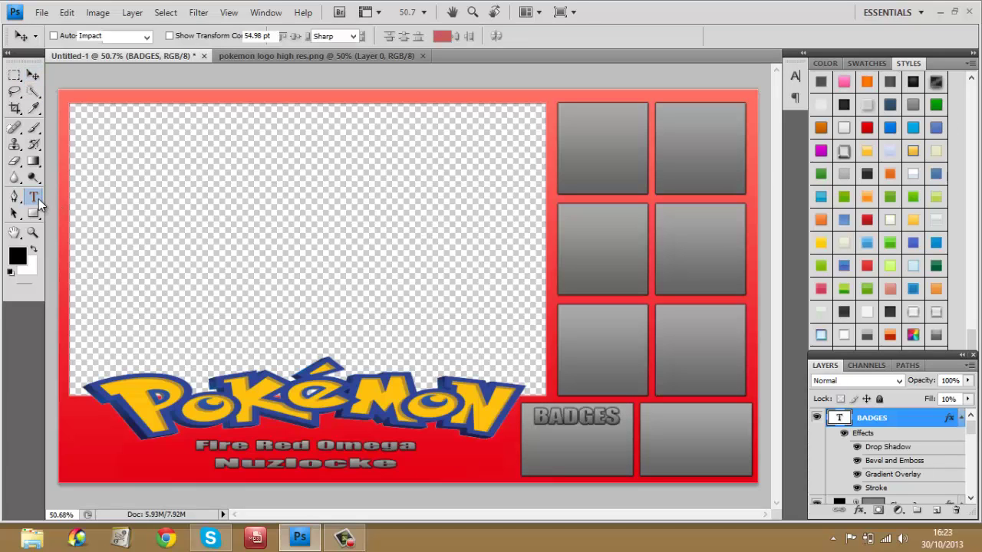
{"action": "left_click", "coordinate": [661, 414]}
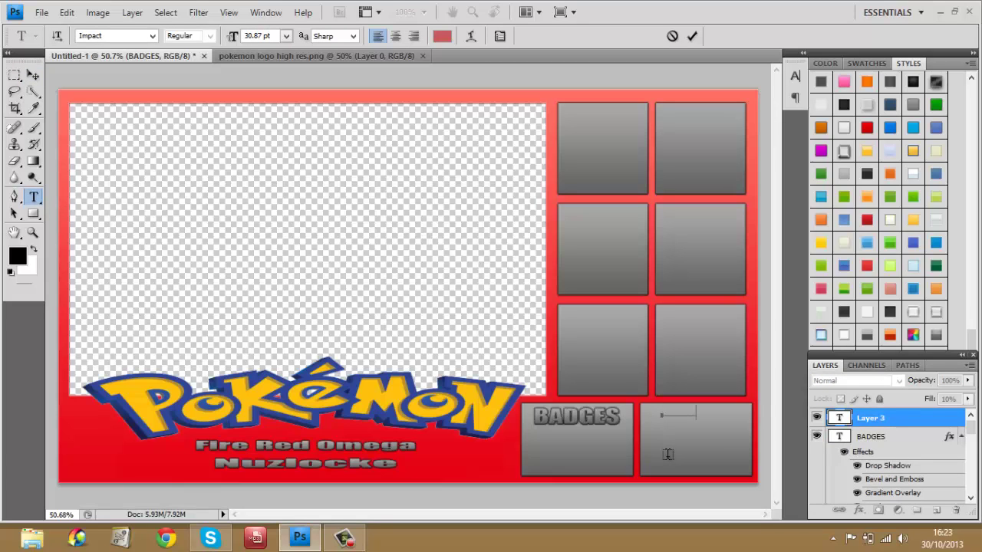
{"action": "left_click", "coordinate": [19, 75]}
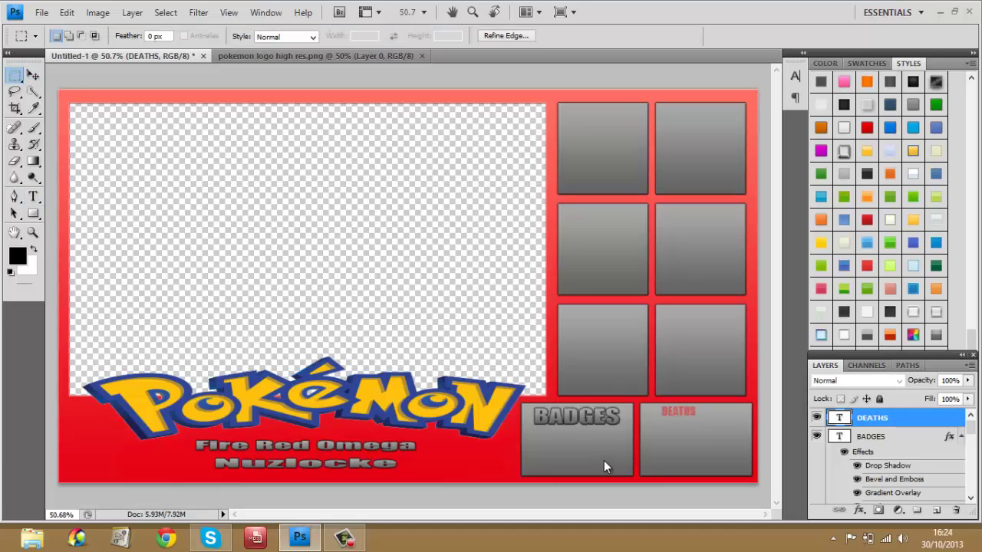
Check the BADGES layer style, then open the BADGES text for editing
{"action": "double_click", "coordinate": [838, 442]}
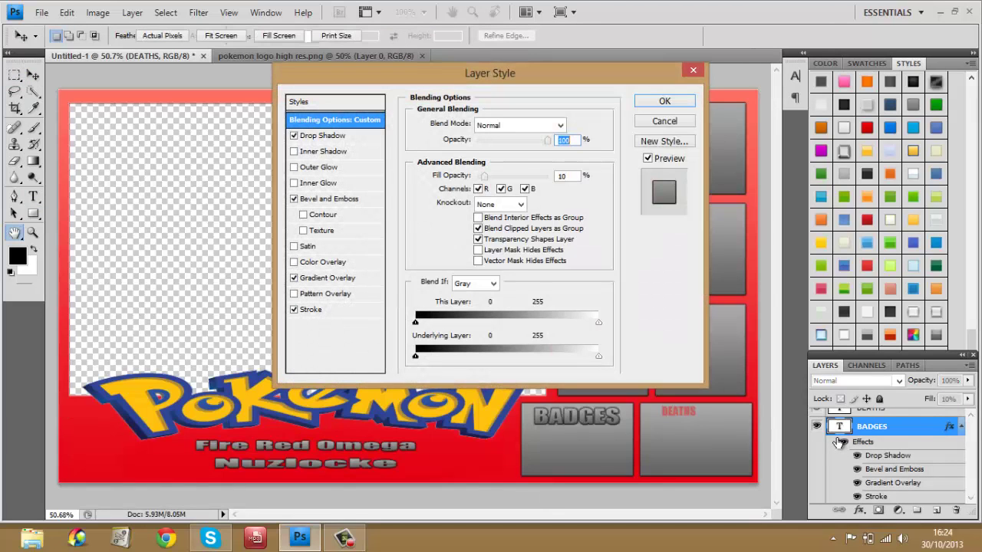
{"action": "left_click", "coordinate": [671, 123]}
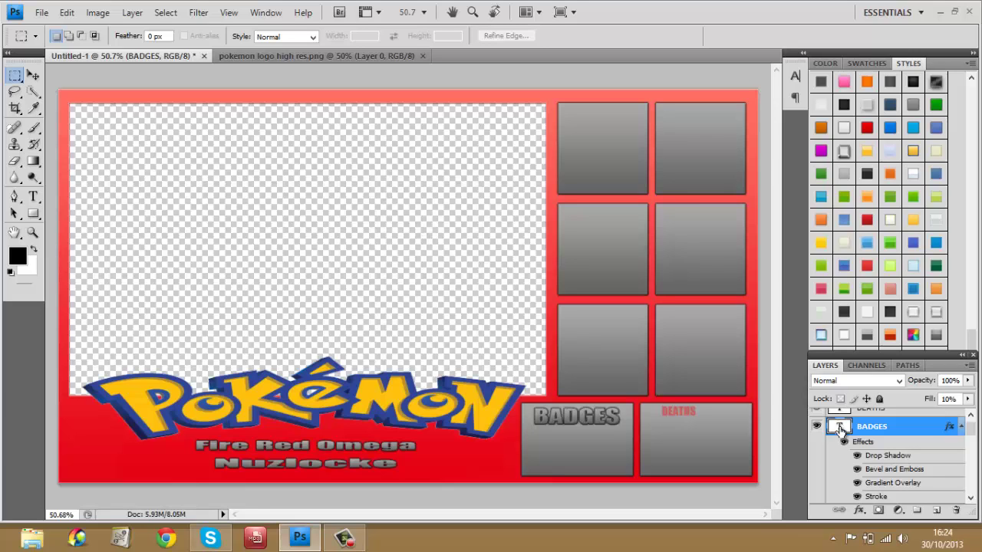
{"action": "double_click", "coordinate": [840, 428]}
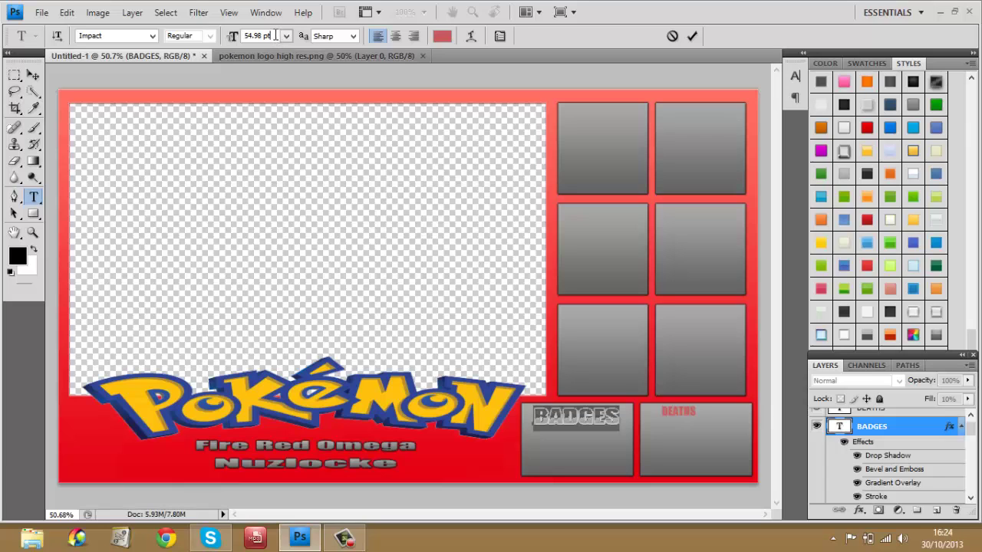
Copy BADGES' 54.98 pt font size and apply it to the DEATHS text
{"action": "left_click_drag", "start_coordinate": [274, 36], "coordinate": [247, 39]}
{"action": "right_click", "coordinate": [247, 38]}
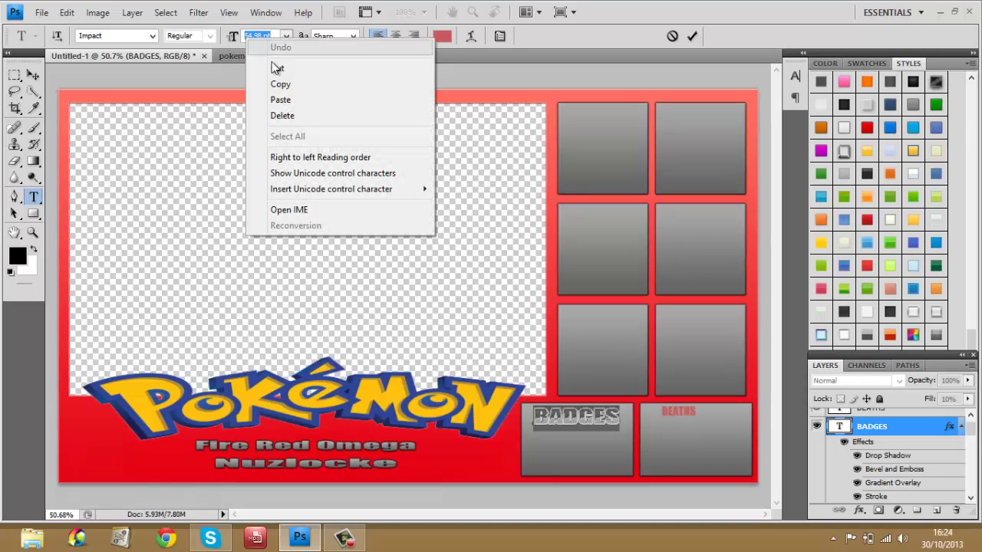
{"action": "left_click", "coordinate": [282, 84]}
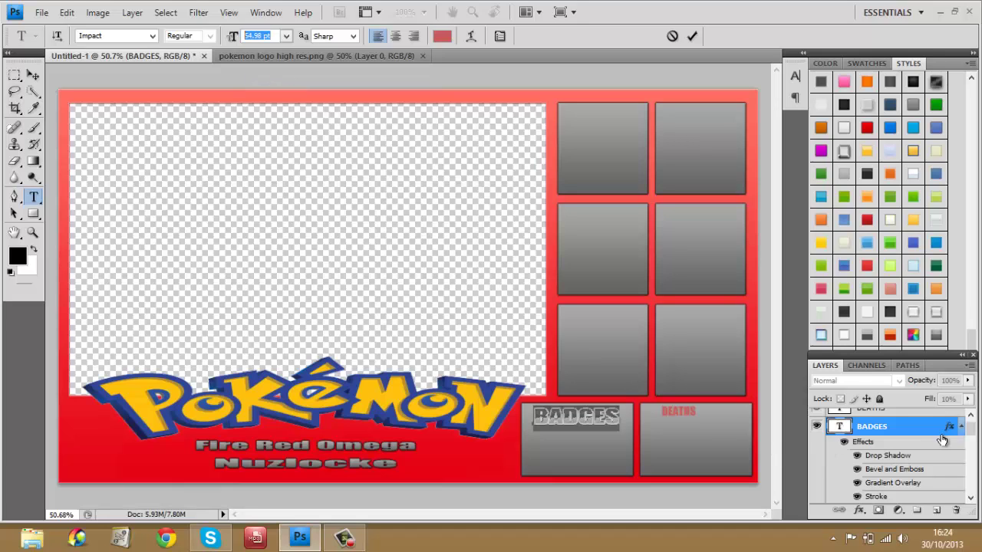
{"action": "left_click", "coordinate": [842, 409]}
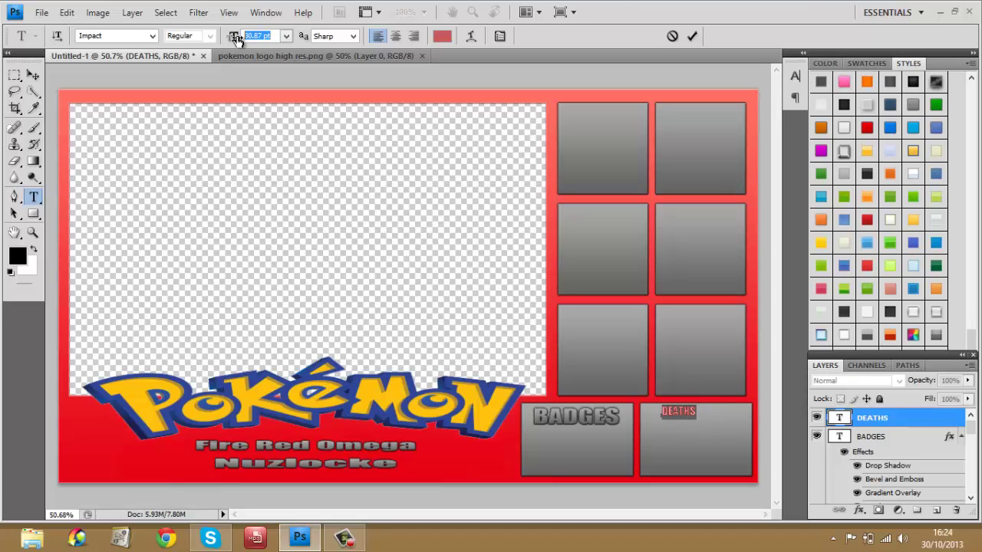
{"action": "left_click_drag", "start_coordinate": [234, 36], "coordinate": [236, 39]}
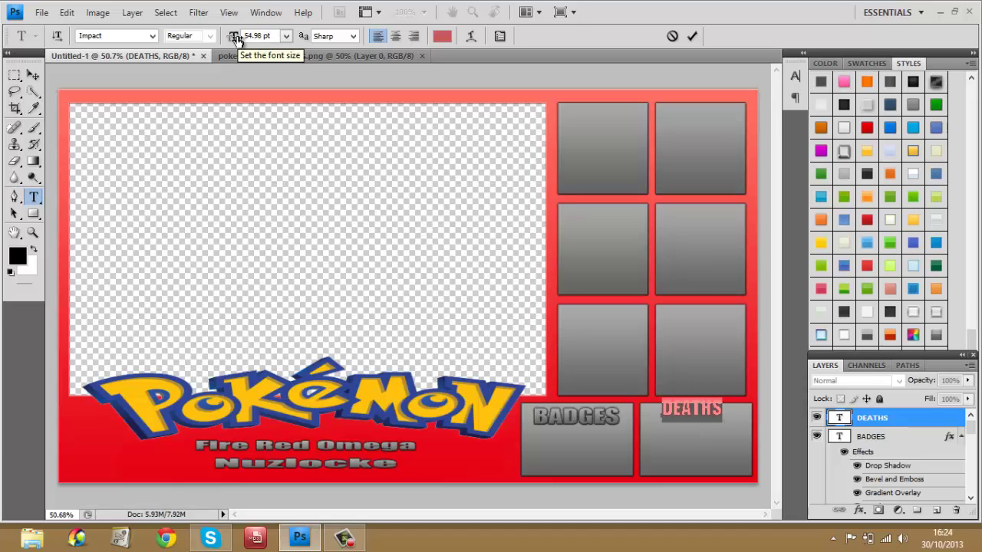
{"action": "left_click", "coordinate": [15, 76]}
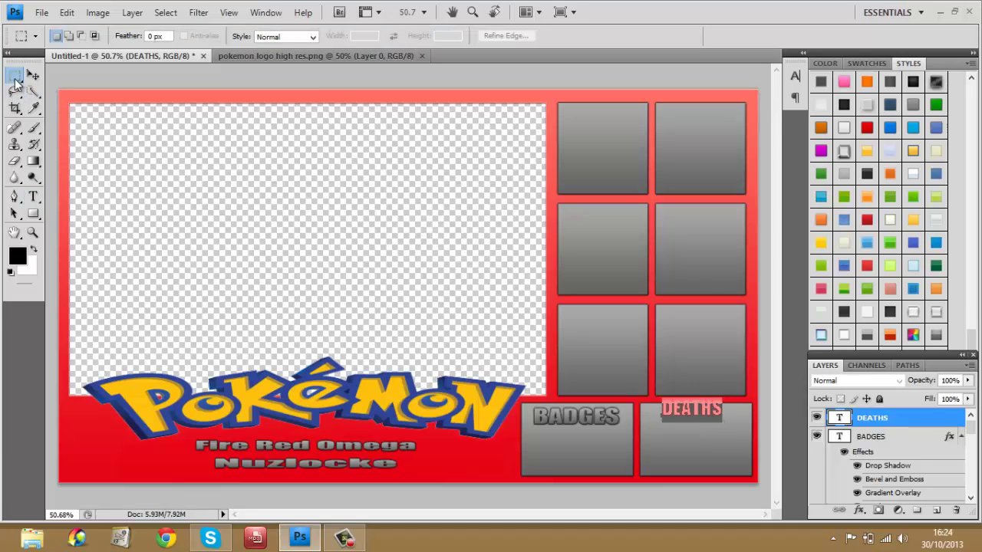
Nudge the DEATHS label down a few pixels into its tile and apply
{"action": "key", "text": "ctrl+t"}
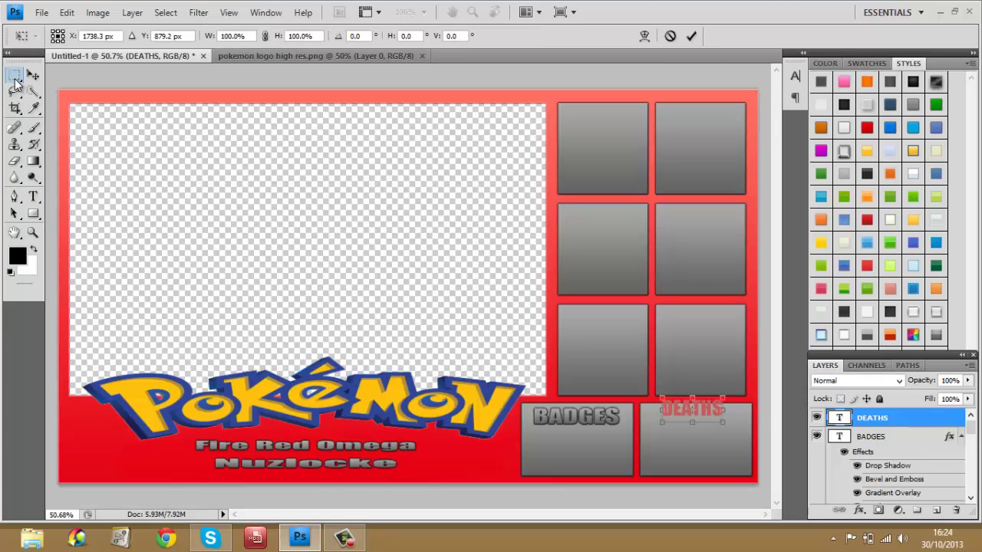
{"action": "key", "text": "Down"}
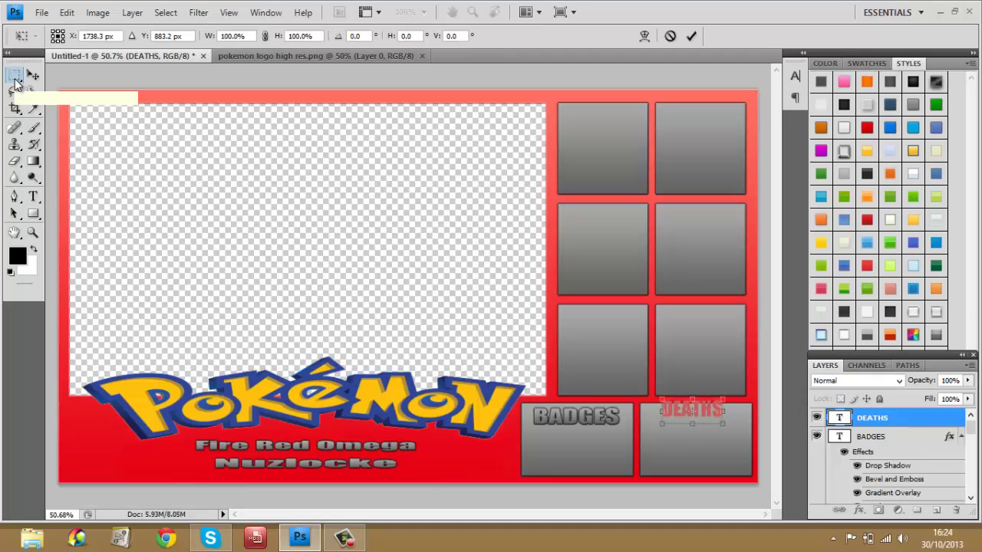
{"action": "key", "text": "Down"}
{"action": "key", "text": "Down"}
{"action": "key", "text": "Down"}
{"action": "key", "text": "Down"}
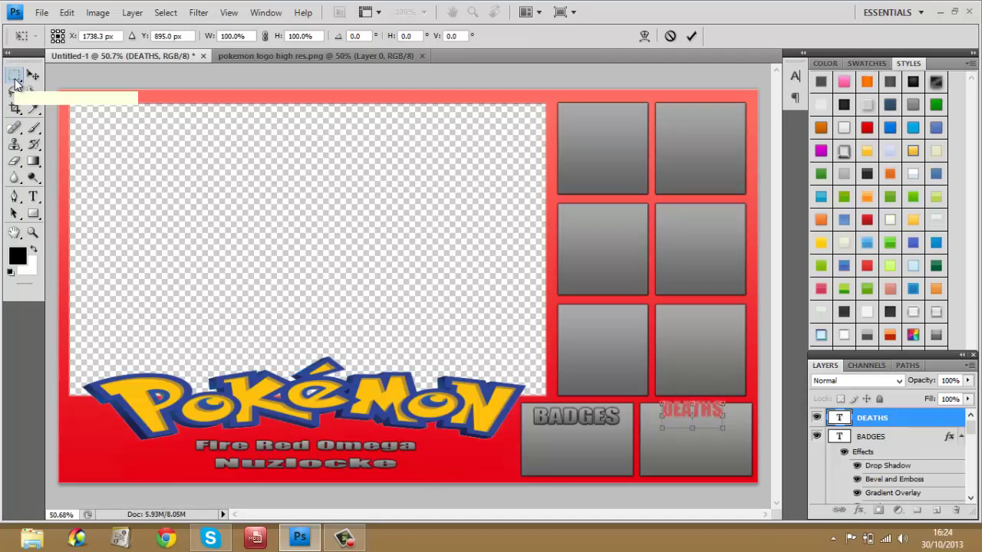
{"action": "key", "text": "Down"}
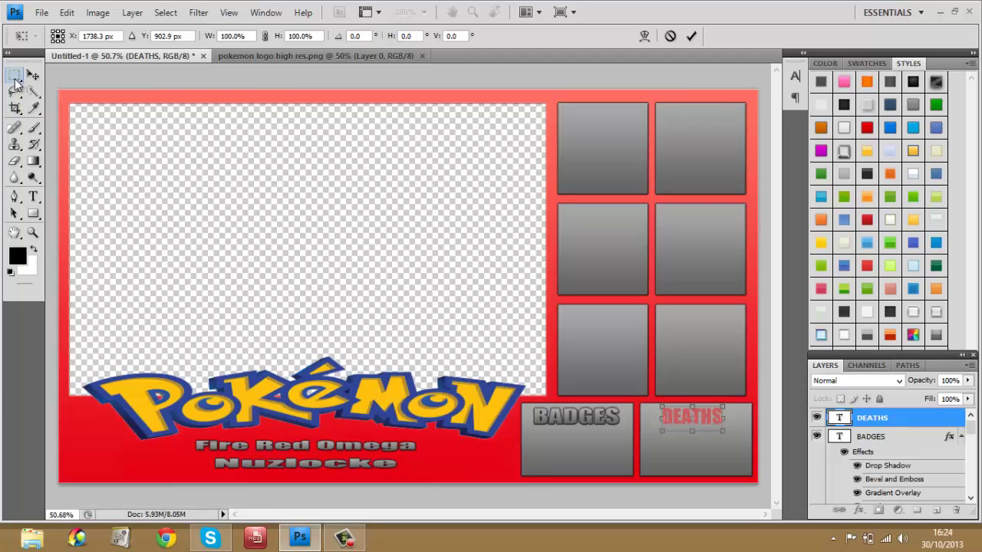
{"action": "key", "text": "Up"}
{"action": "key", "text": "Up"}
{"action": "key", "text": "Down"}
{"action": "key", "text": "Down"}
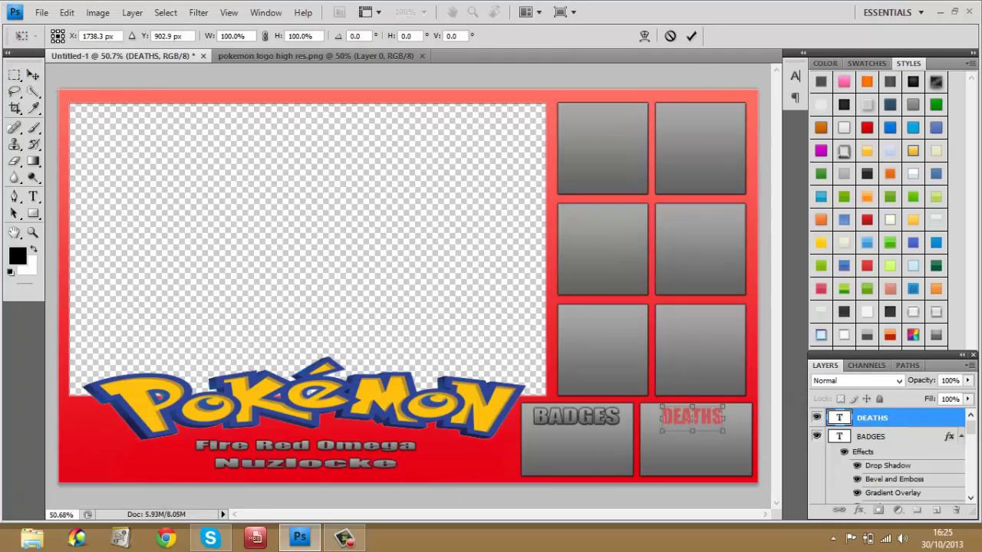
{"action": "left_click", "coordinate": [13, 74]}
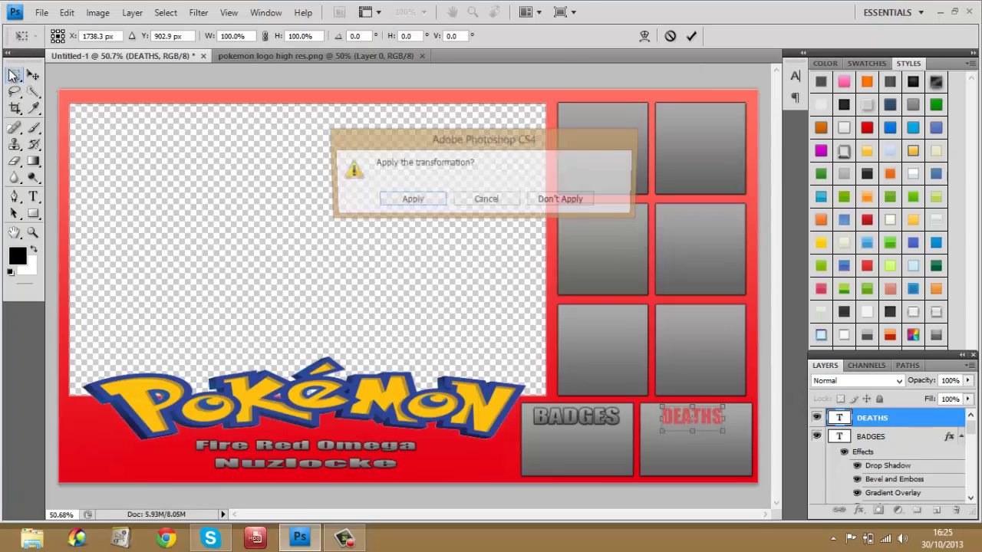
{"action": "left_click", "coordinate": [402, 200]}
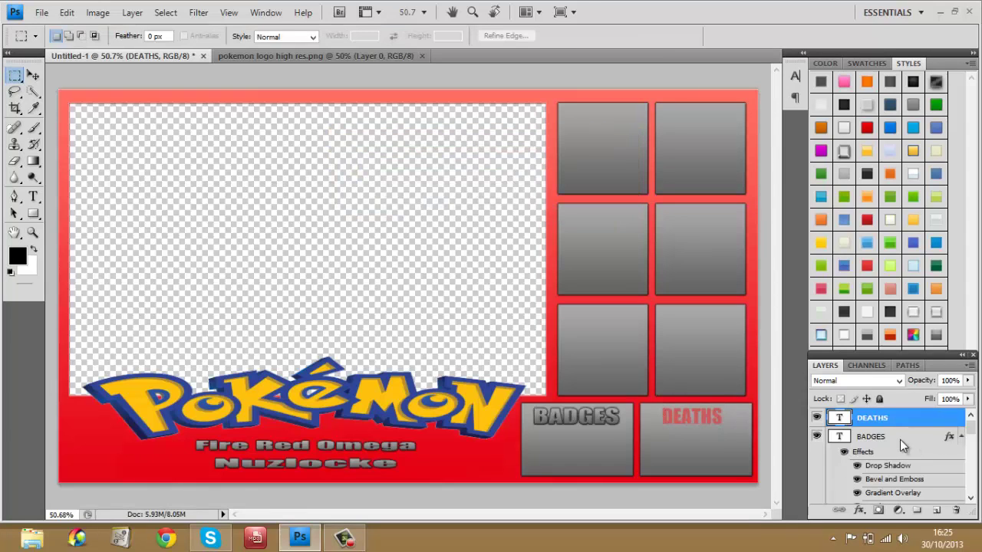
Paste the BADGES grey style onto DEATHS and centre it horizontally within its tile
{"action": "right_click", "coordinate": [890, 416]}
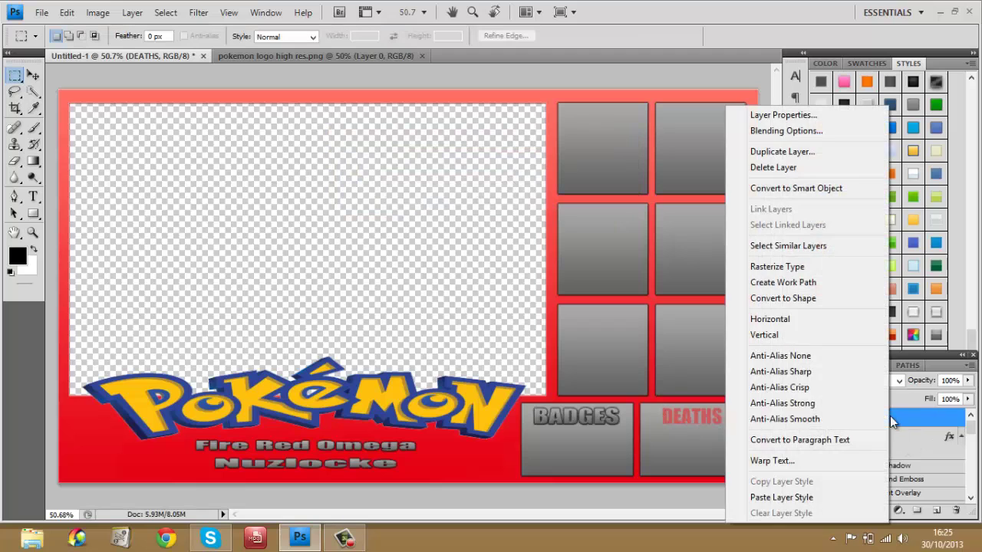
{"action": "left_click", "coordinate": [772, 496]}
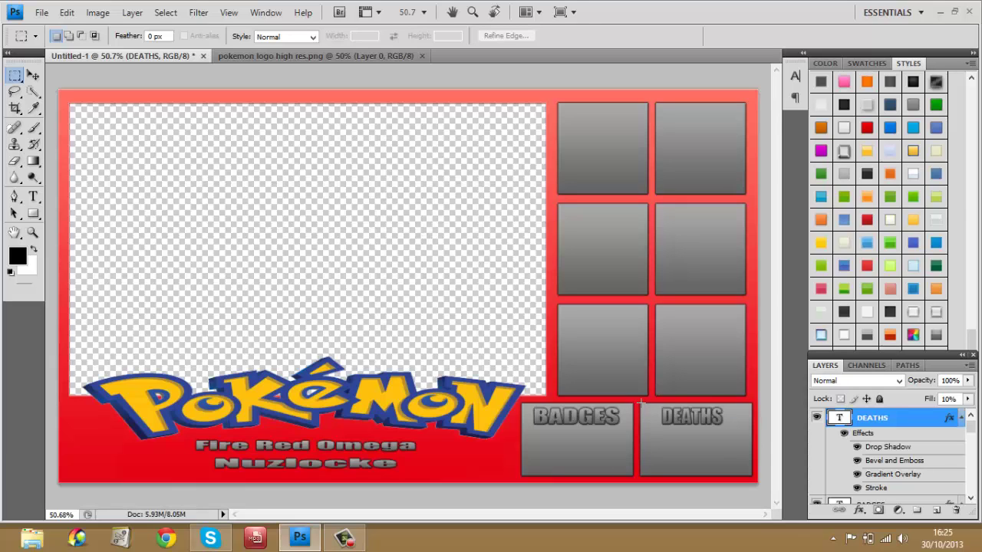
{"action": "left_click_drag", "start_coordinate": [741, 458], "coordinate": [753, 475]}
{"action": "key", "text": "v"}
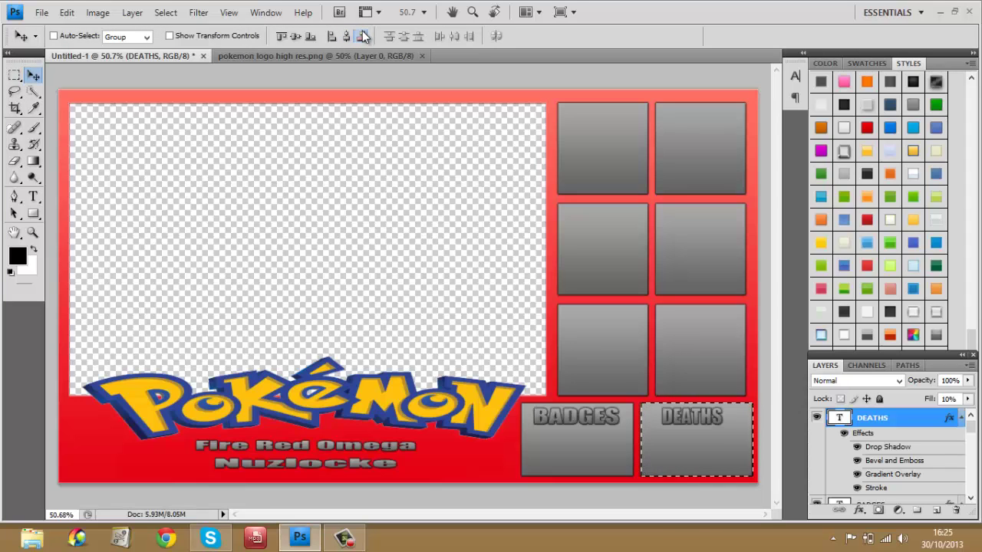
{"action": "left_click", "coordinate": [362, 36]}
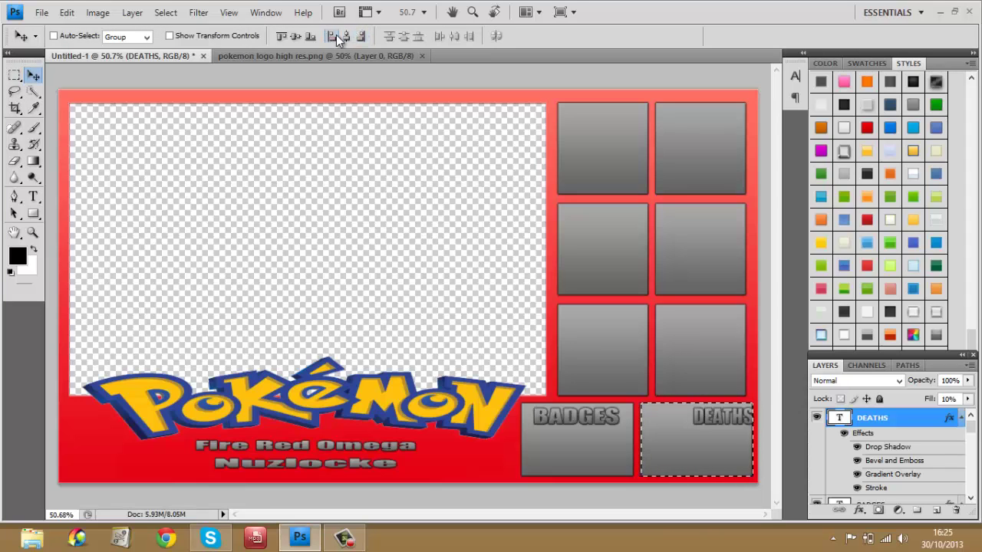
{"action": "left_click", "coordinate": [346, 36]}
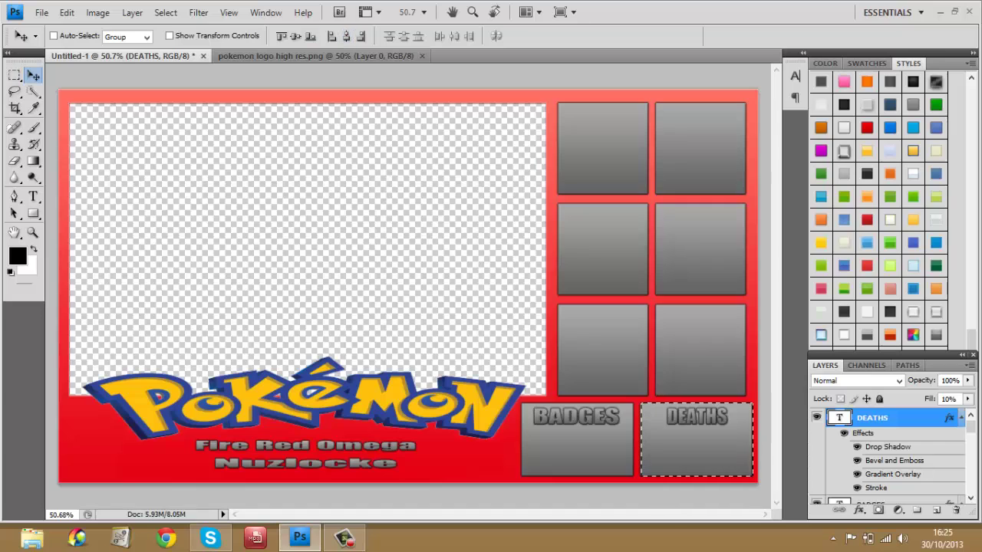
{"action": "key", "text": "ctrl+d"}
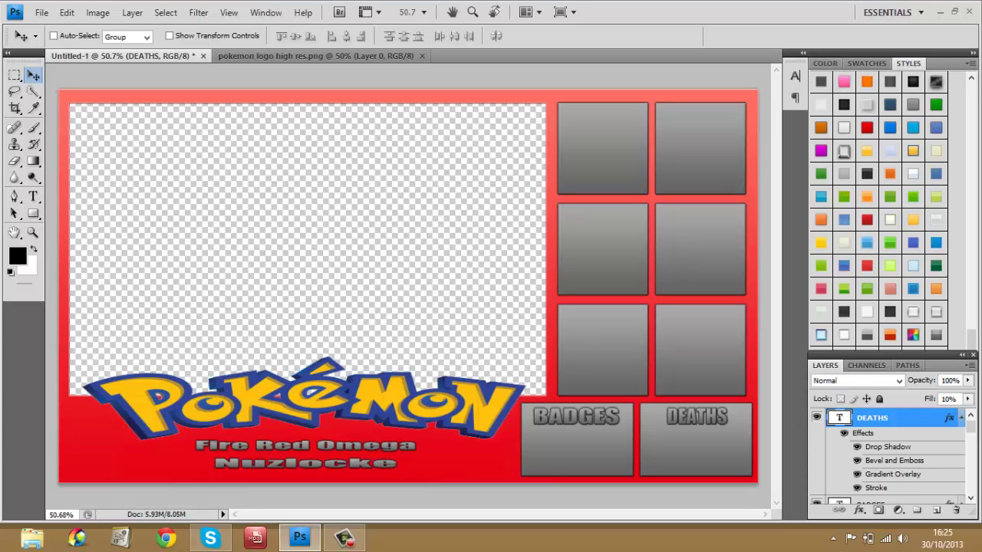
Stretch DEATHS to 128.6% width, apply it, and marquee its tile again
{"action": "key", "text": "ctrl+t"}
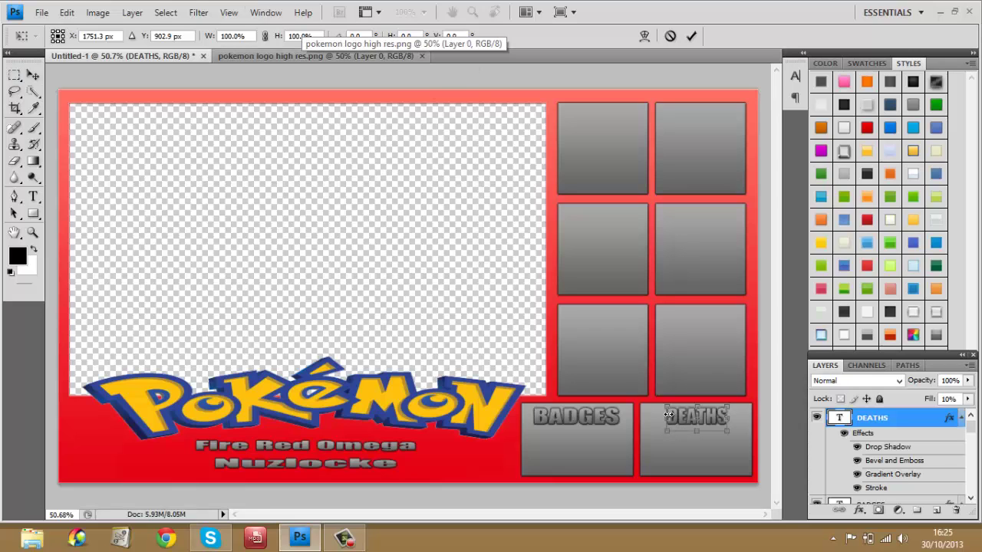
{"action": "left_click_drag", "start_coordinate": [669, 415], "coordinate": [658, 416]}
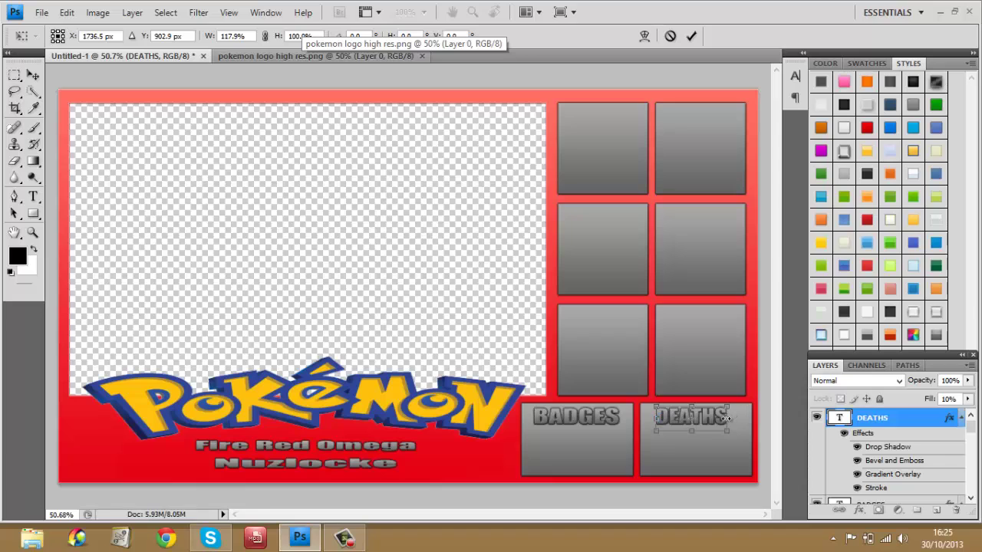
{"action": "left_click_drag", "start_coordinate": [724, 417], "coordinate": [733, 416]}
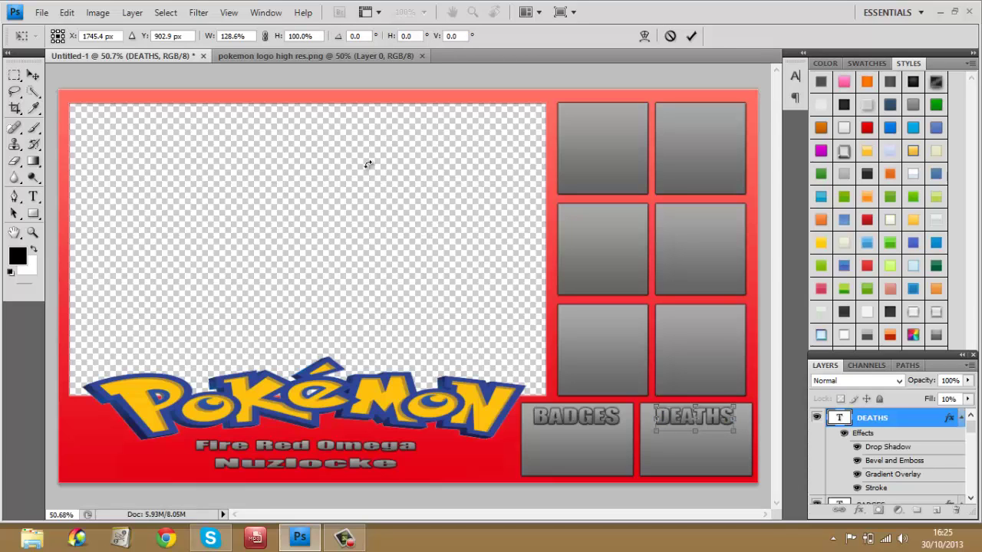
{"action": "left_click", "coordinate": [13, 77]}
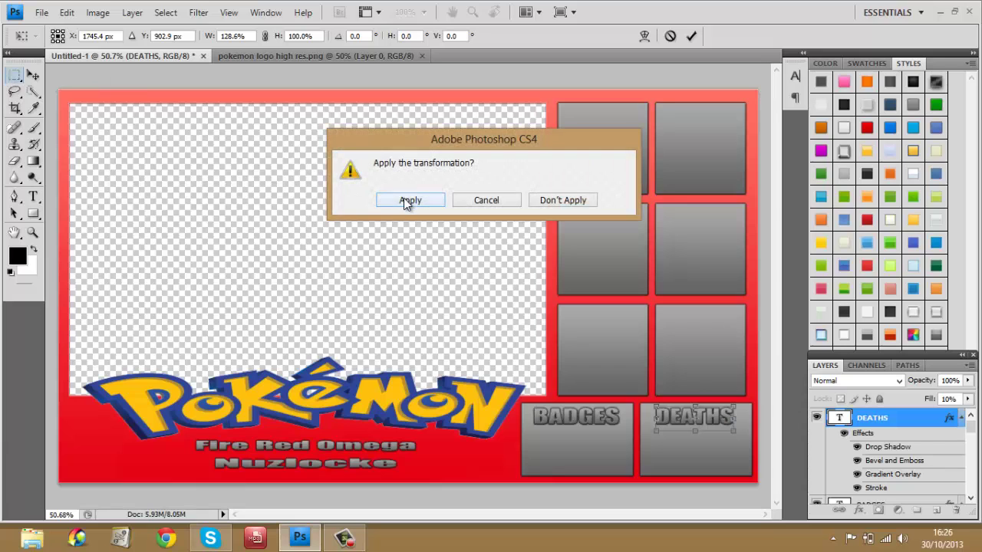
{"action": "left_click", "coordinate": [402, 200]}
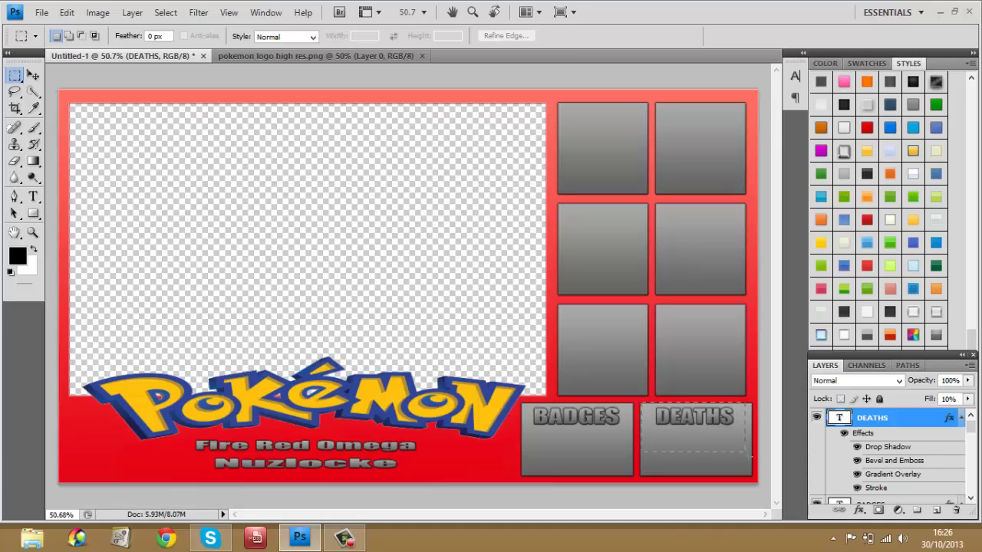
{"action": "left_click_drag", "start_coordinate": [749, 457], "coordinate": [752, 474]}
{"action": "left_click_drag", "start_coordinate": [752, 474], "coordinate": [752, 475]}
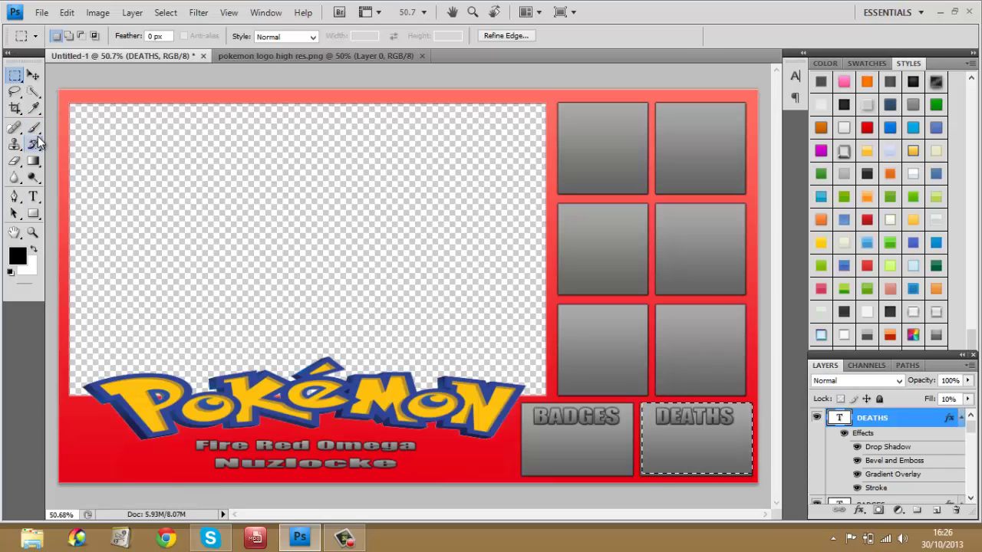
Close the 'pokemon logo high res.png' document, leaving only the Nuzlocke overlay open
{"action": "key", "text": "v"}
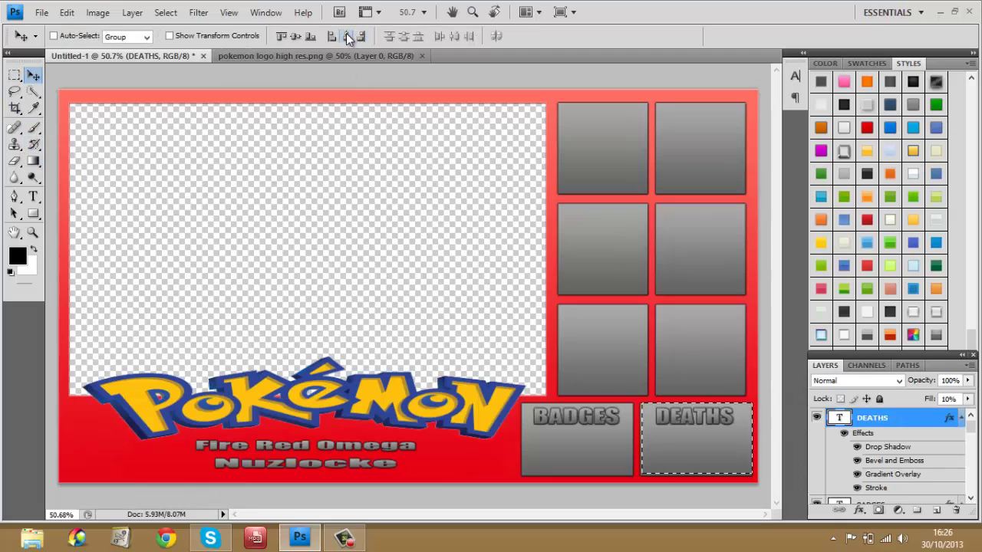
{"action": "left_click", "coordinate": [242, 52]}
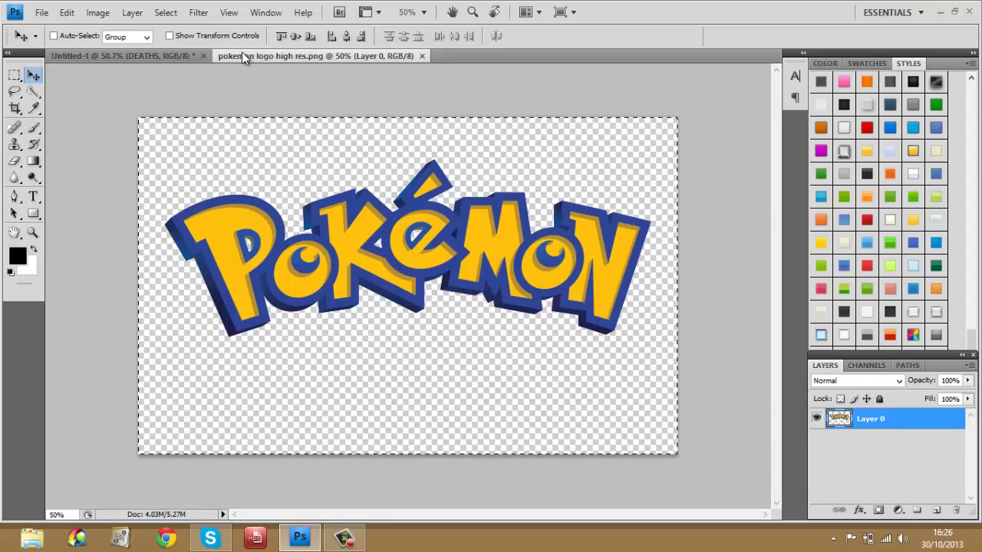
{"action": "left_click", "coordinate": [422, 56]}
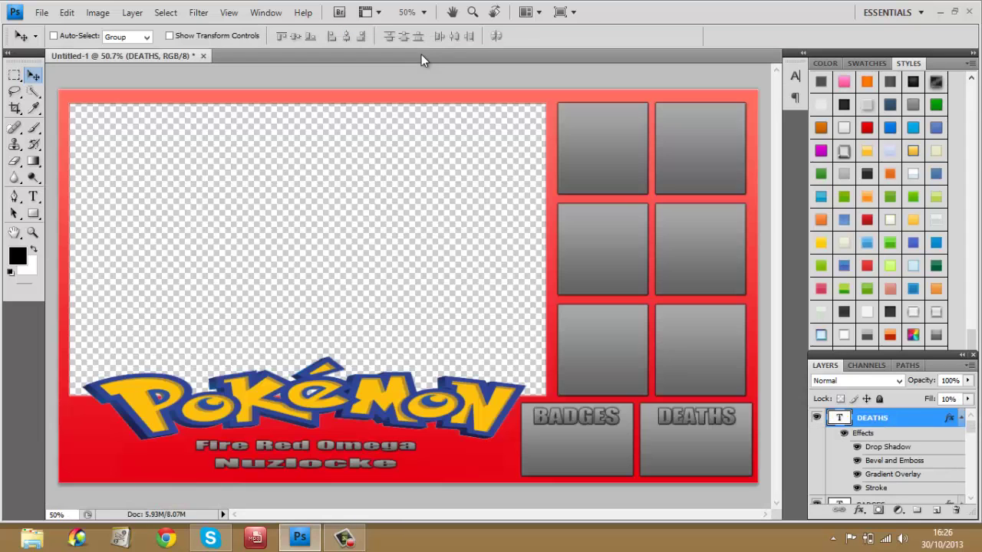
{"action": "left_click", "coordinate": [344, 540]}
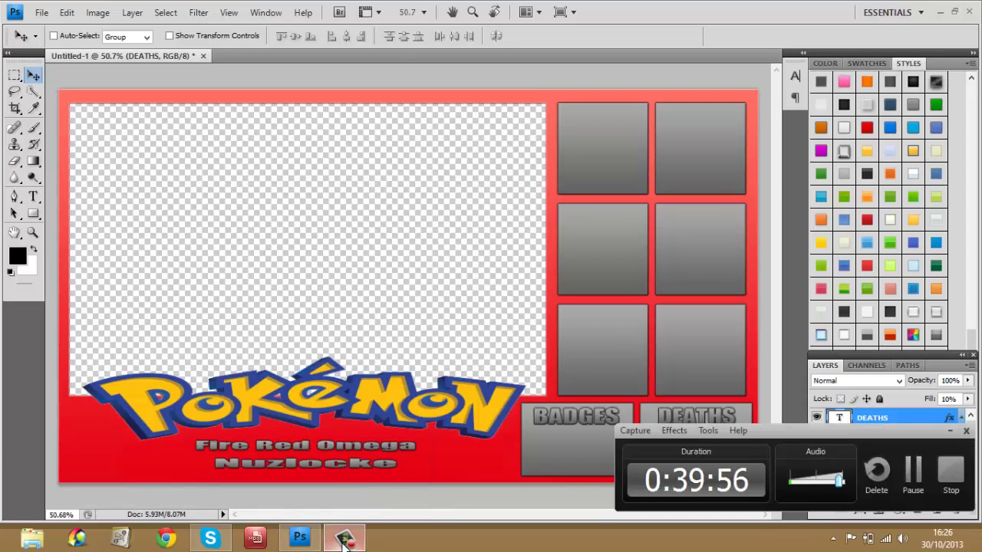
{"action": "left_click", "coordinate": [344, 539]}
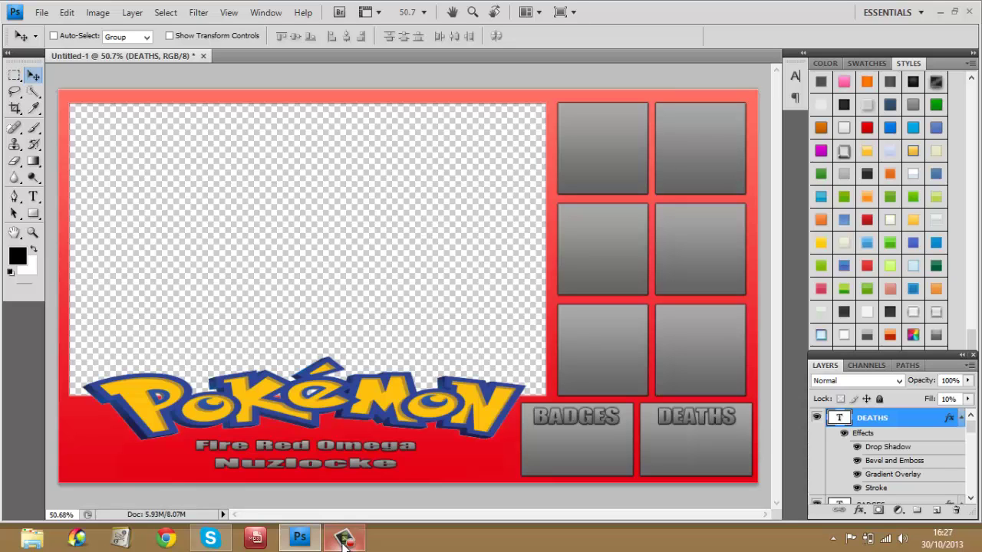
Open Bibarel_by_Xous54.png from the Desktop through File > Open
{"action": "left_click", "coordinate": [40, 13]}
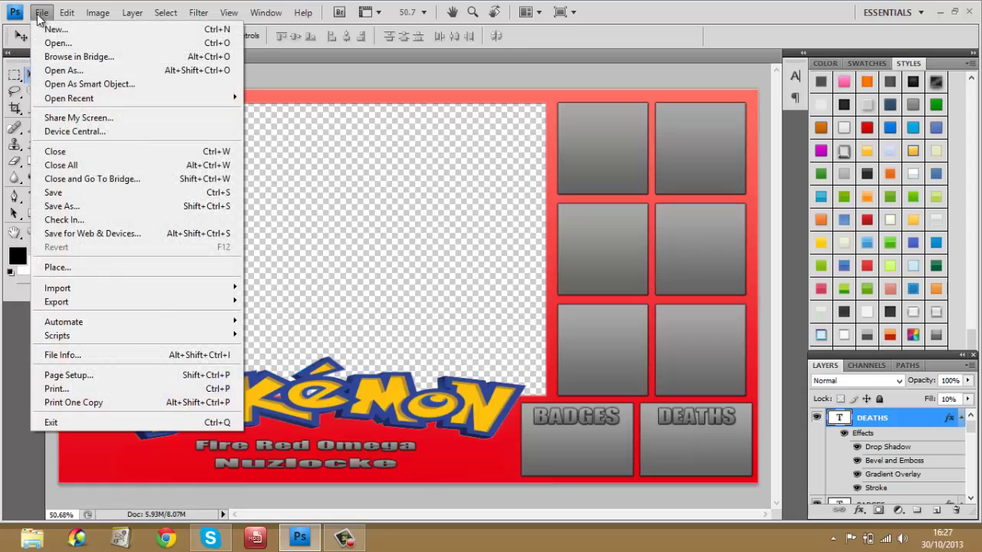
{"action": "left_click", "coordinate": [69, 45]}
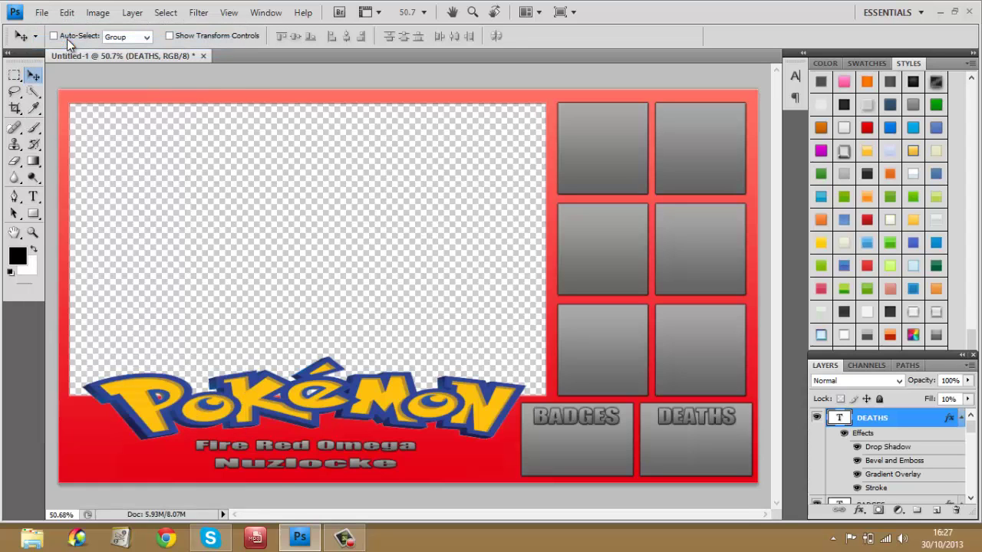
{"action": "left_click_drag", "start_coordinate": [731, 183], "coordinate": [732, 282]}
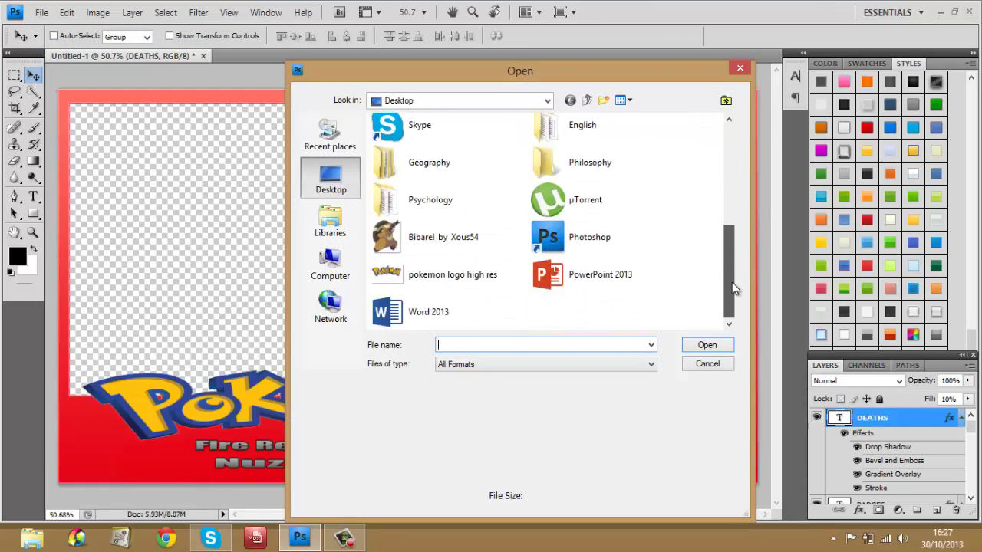
{"action": "double_click", "coordinate": [448, 250]}
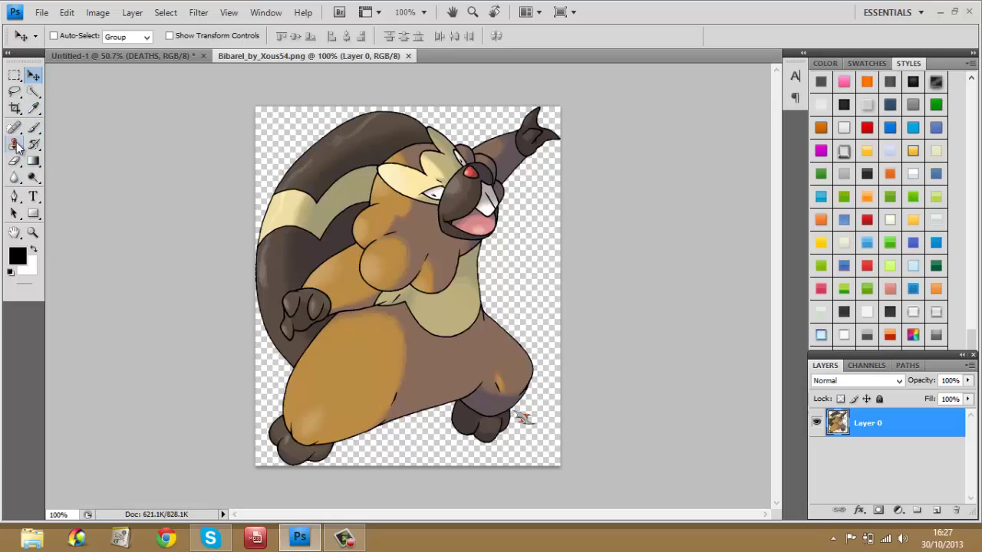
Erase the stray mark beside Bibarel's foot and save the image
{"action": "left_click", "coordinate": [4, 548]}
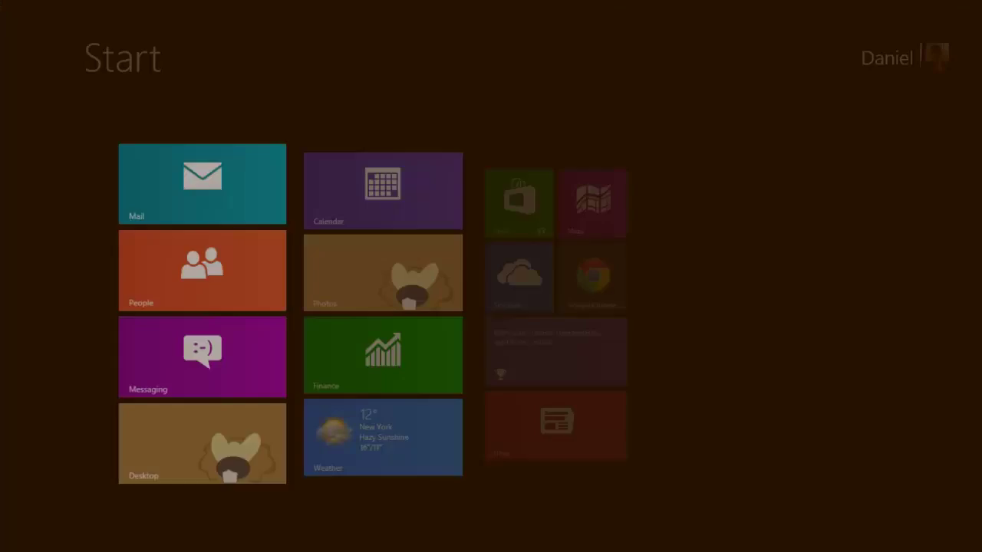
{"action": "mouse_move", "coordinate": [2, 550]}
{"action": "left_click", "coordinate": [16, 538]}
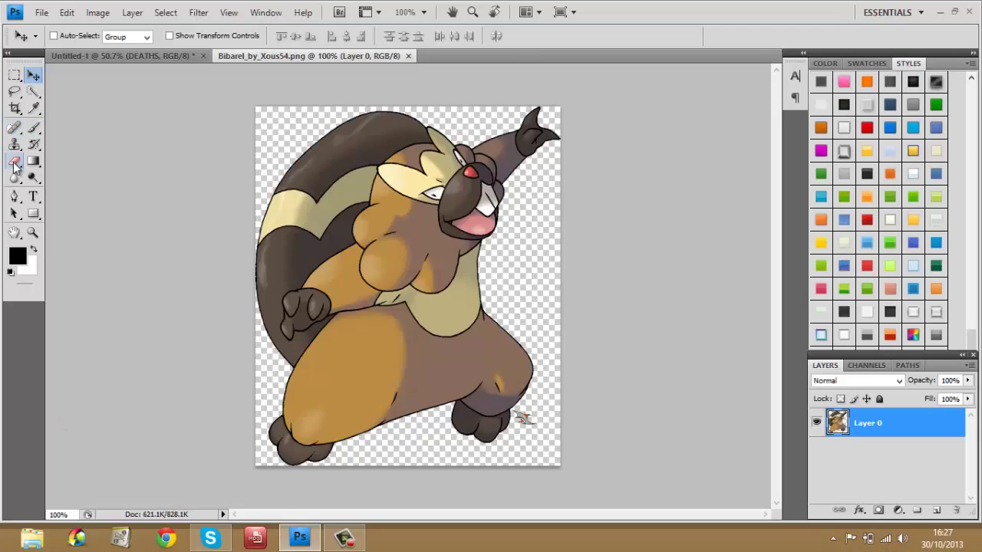
{"action": "left_click", "coordinate": [15, 162]}
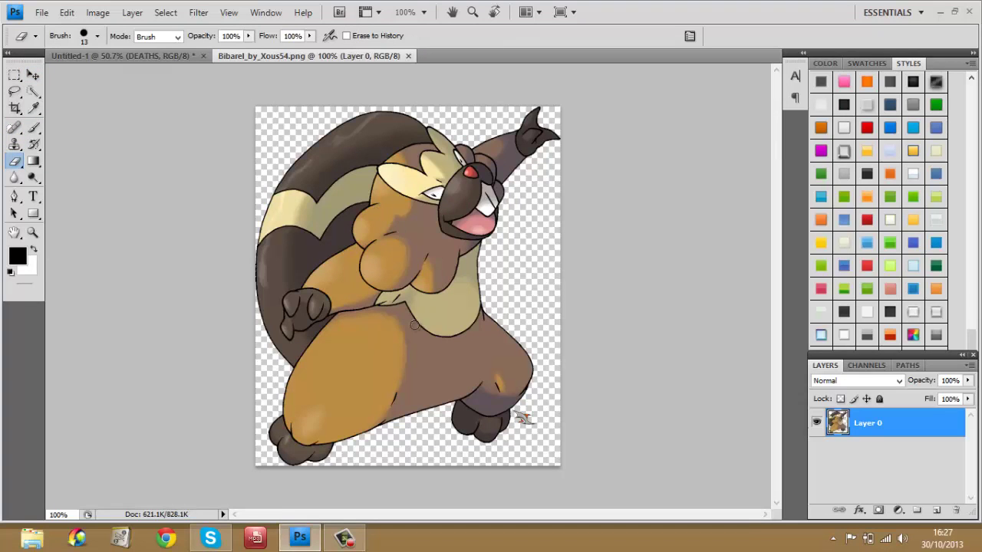
{"action": "left_click_drag", "start_coordinate": [521, 412], "coordinate": [524, 410]}
{"action": "left_click_drag", "start_coordinate": [517, 412], "coordinate": [528, 415]}
{"action": "key", "text": "ctrl+s"}
Select the whole Bibarel canvas and drag it toward the Untitled-1 overlay tab
{"action": "key", "text": "ctrl+a"}
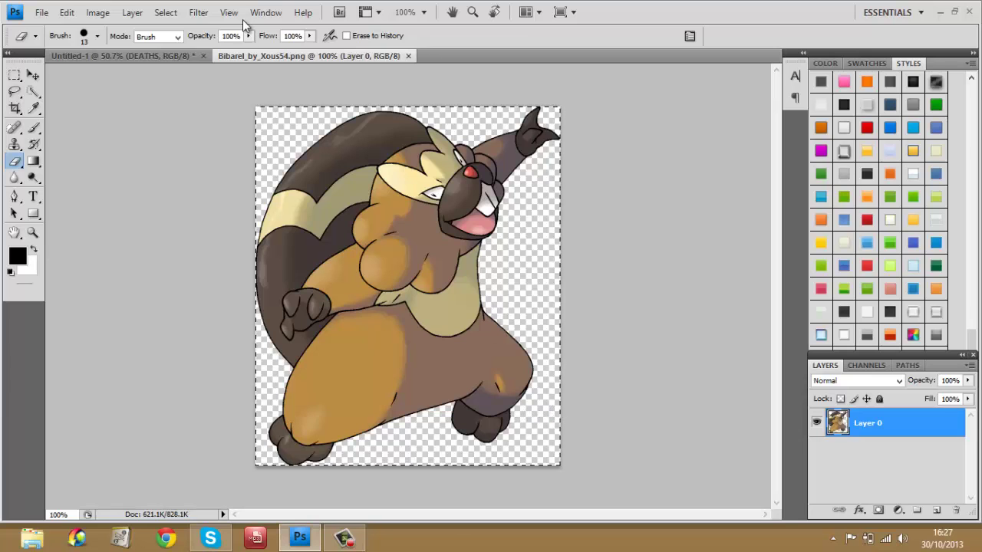
{"action": "left_click", "coordinate": [169, 12]}
{"action": "left_click", "coordinate": [178, 14]}
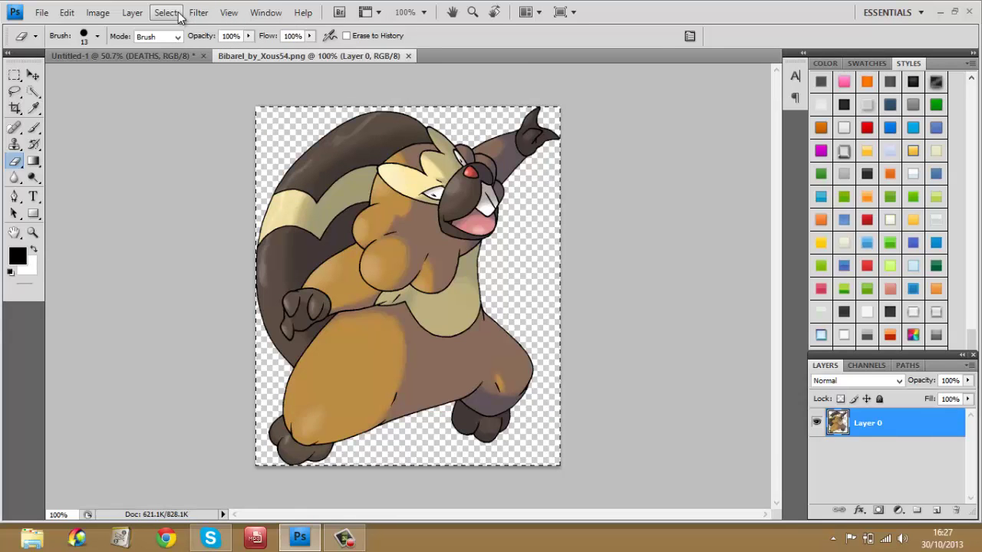
{"action": "key", "text": "v"}
{"action": "left_click_drag", "start_coordinate": [329, 155], "coordinate": [123, 57]}
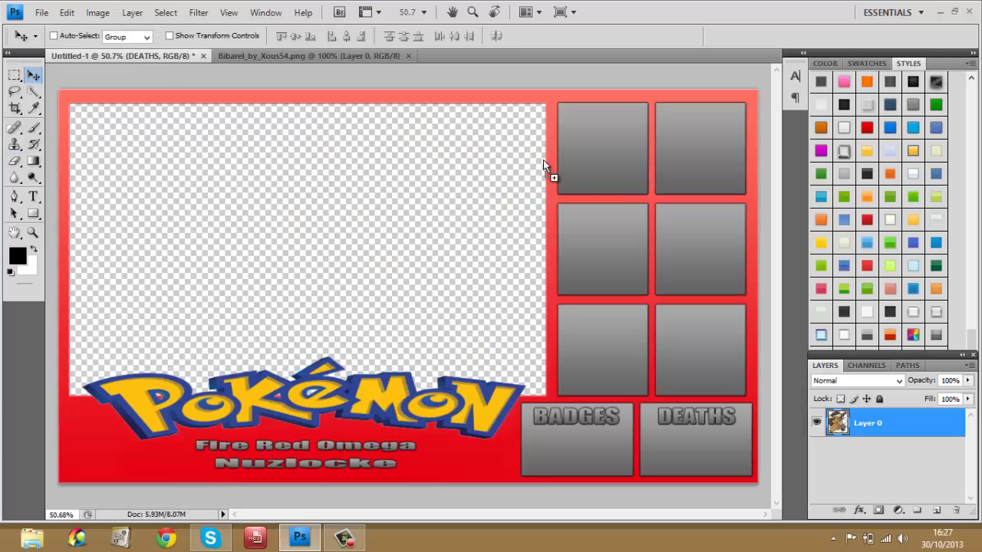
Drop Bibarel into Untitled-1 over the top-left party box, scaled to 82.1%
{"action": "left_click_drag", "start_coordinate": [122, 57], "coordinate": [597, 149]}
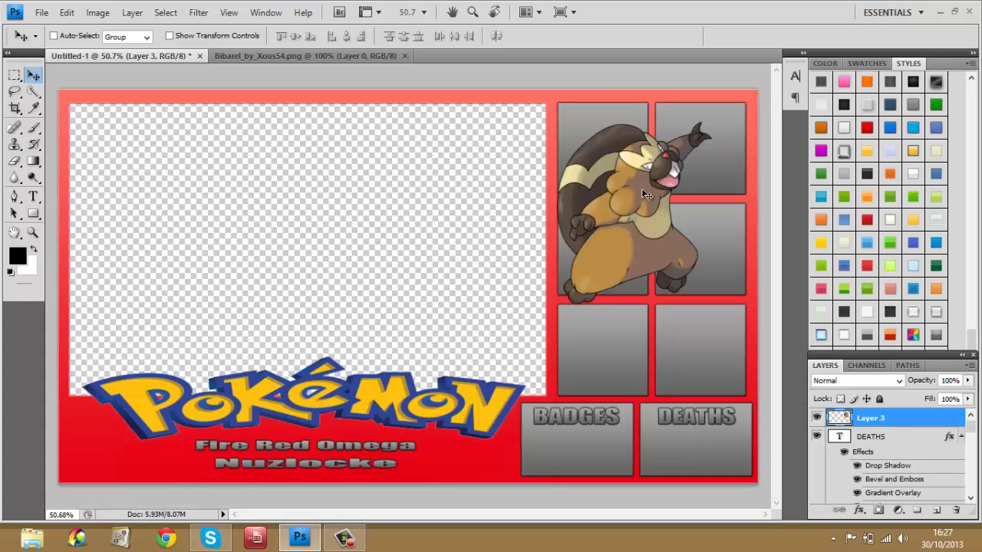
{"action": "left_click_drag", "start_coordinate": [643, 197], "coordinate": [607, 185]}
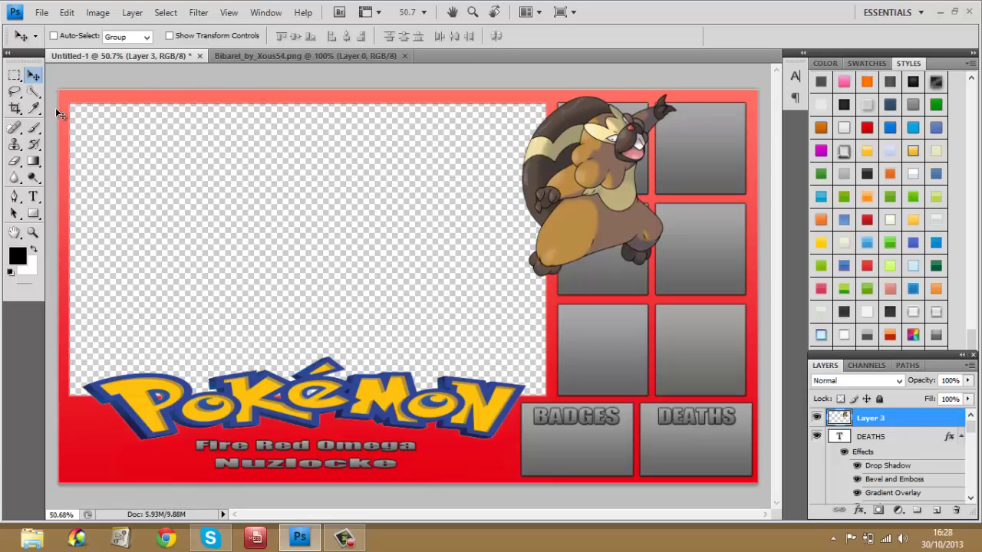
{"action": "key", "text": "ctrl+t"}
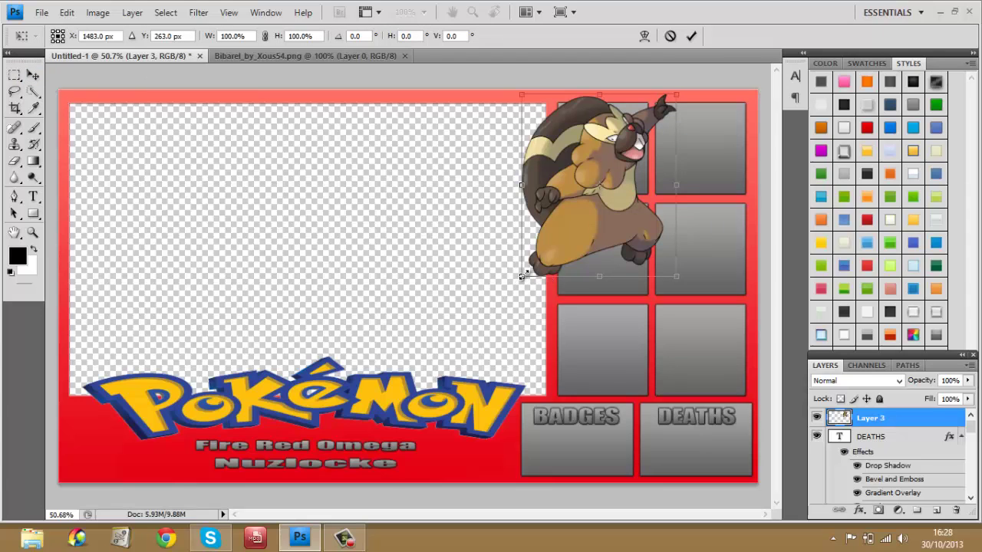
{"action": "left_click_drag", "start_coordinate": [522, 277], "coordinate": [537, 257]}
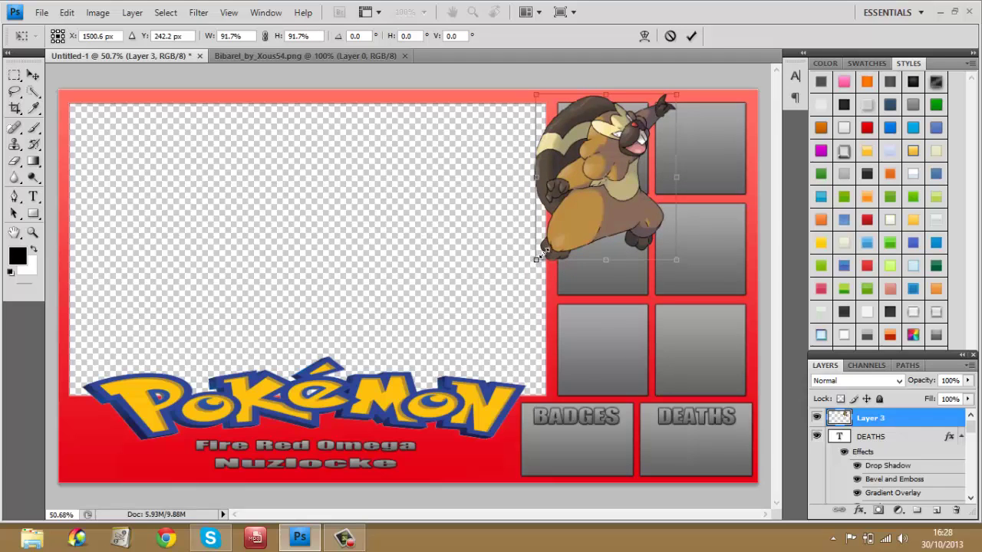
{"action": "left_click_drag", "start_coordinate": [539, 254], "coordinate": [552, 244]}
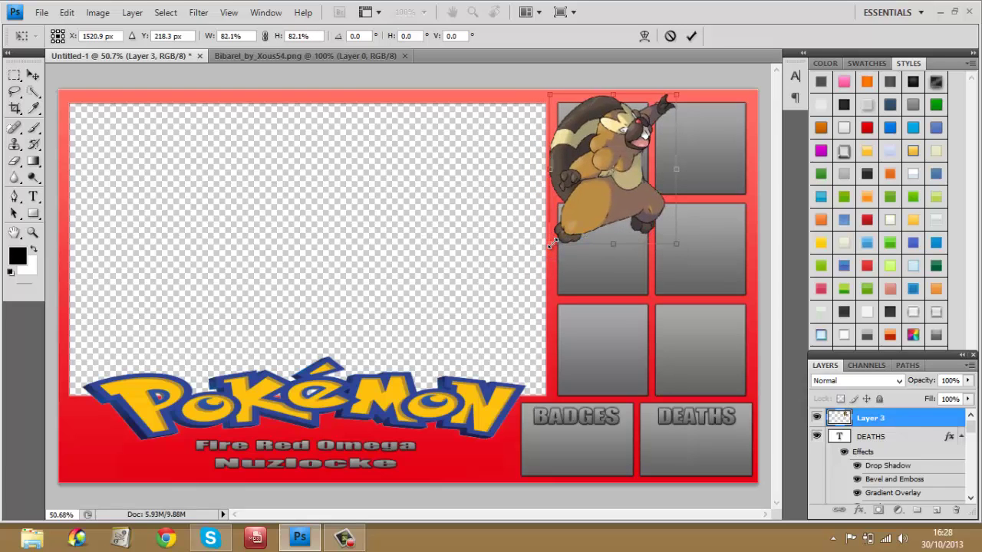
{"action": "left_click", "coordinate": [15, 74]}
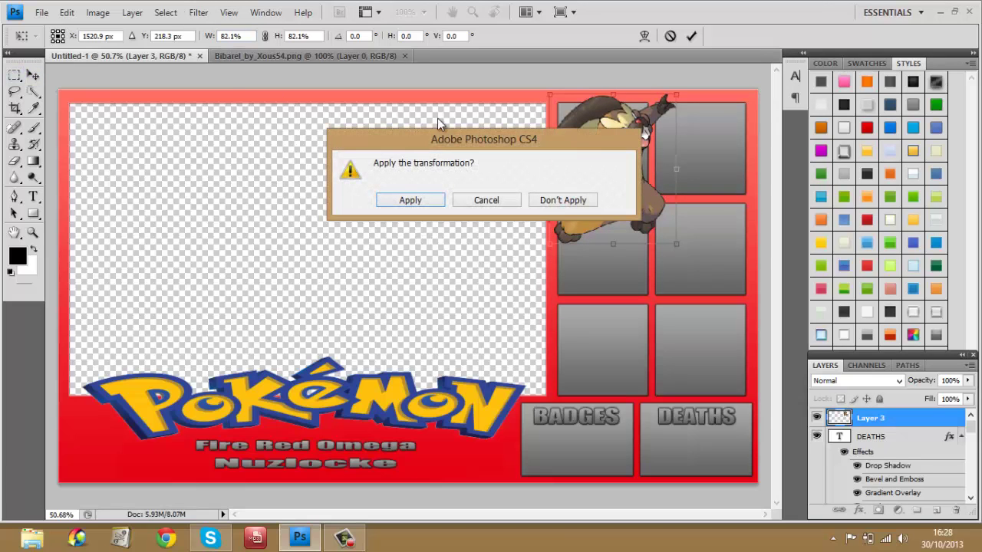
{"action": "left_click", "coordinate": [413, 201]}
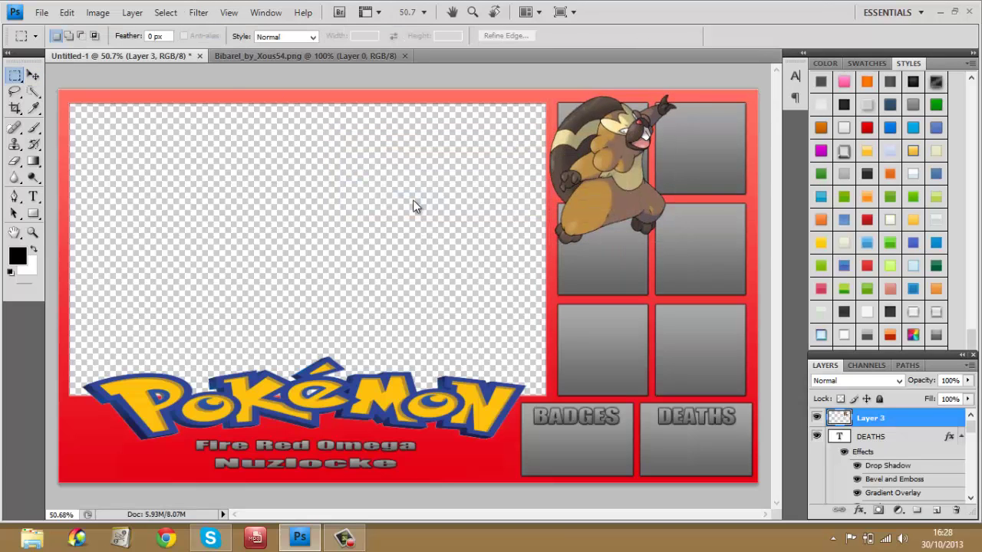
Delete the part of the Bibarel sprite sticking out left of the top-left box
{"action": "key", "text": "v"}
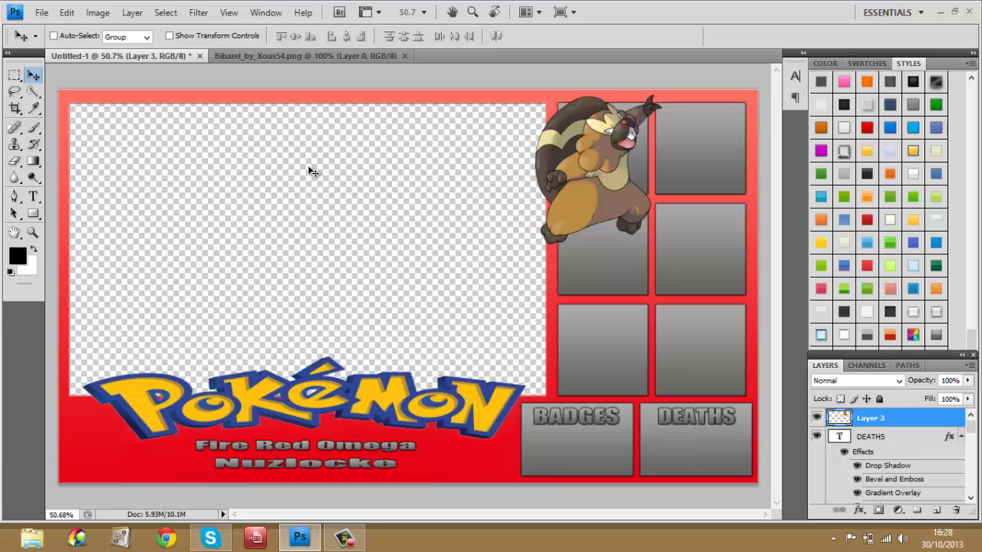
{"action": "left_click", "coordinate": [13, 75]}
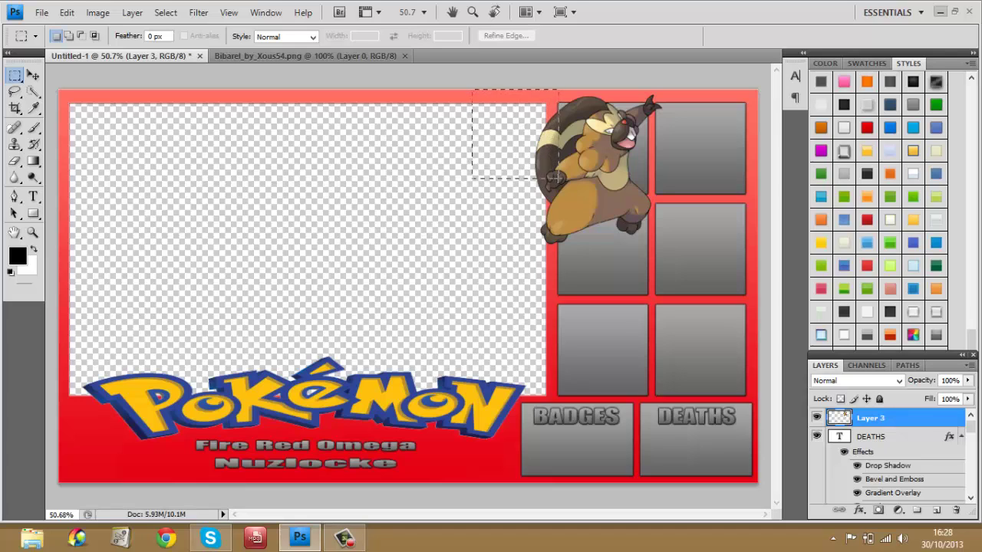
{"action": "mouse_move", "coordinate": [519, 123]}
{"action": "left_mouse_down"}
{"action": "mouse_move", "coordinate": [557, 183]}
{"action": "mouse_move", "coordinate": [558, 259]}
{"action": "left_mouse_up"}
{"action": "key", "text": "Delete"}
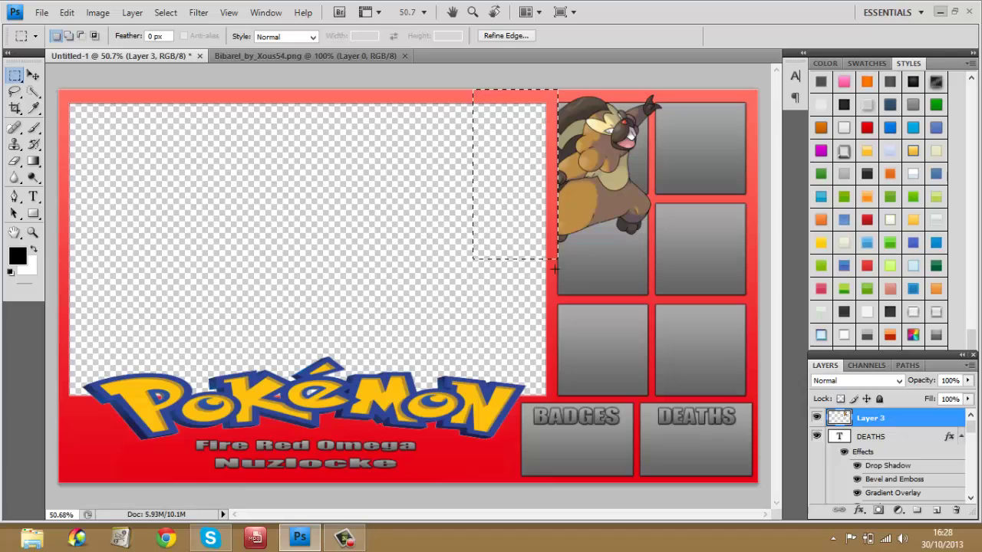
{"action": "key", "text": "ctrl+d"}
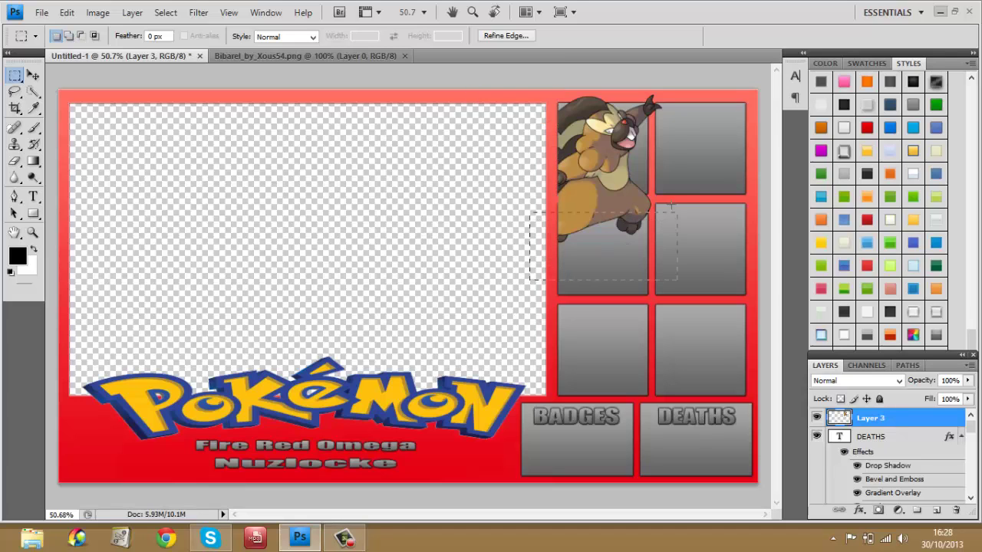
Delete Bibarel's lower body below the box and the ear reaching into the top-right box
{"action": "left_click_drag", "start_coordinate": [672, 207], "coordinate": [675, 196]}
{"action": "key", "text": "Delete"}
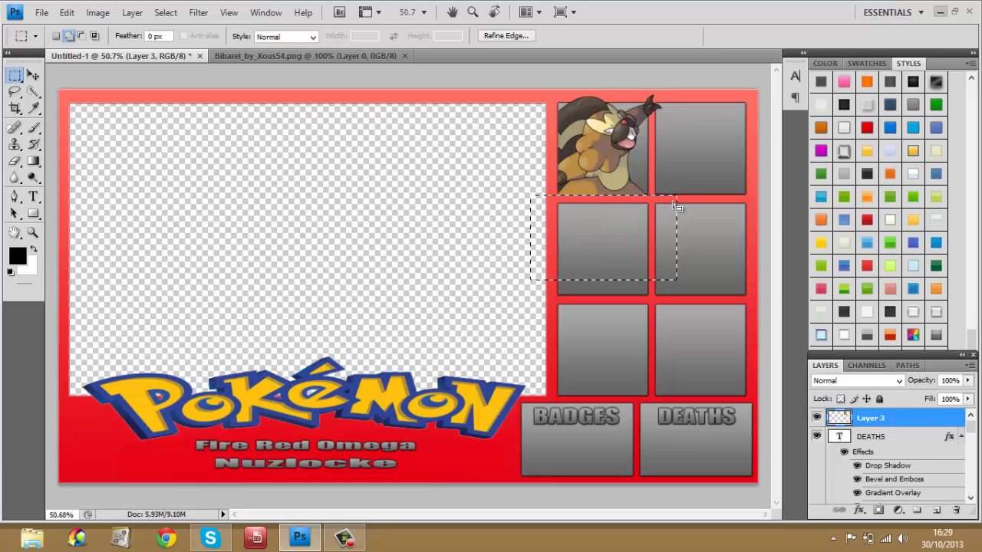
{"action": "left_click_drag", "start_coordinate": [704, 258], "coordinate": [644, 74]}
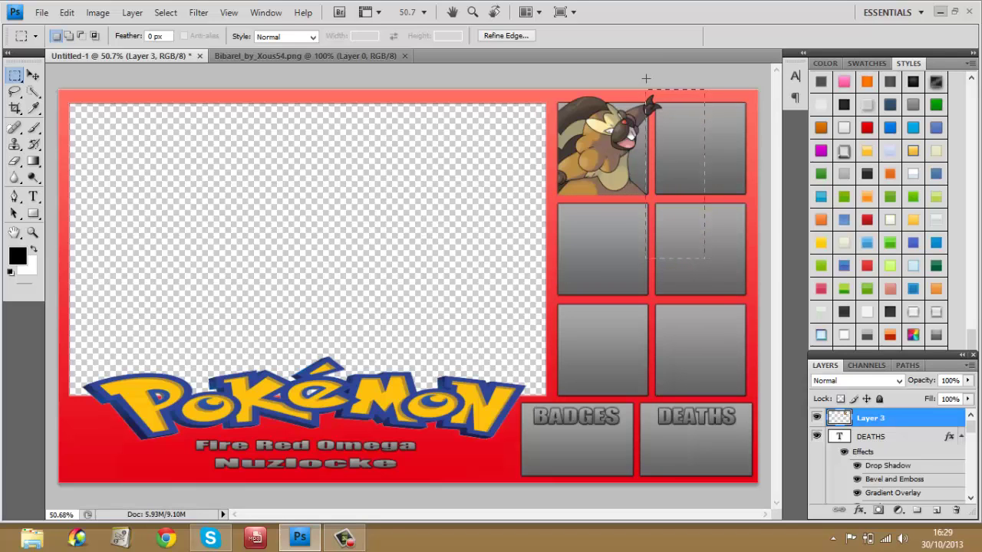
{"action": "left_click_drag", "start_coordinate": [646, 79], "coordinate": [642, 79]}
{"action": "left_click_drag", "start_coordinate": [646, 77], "coordinate": [642, 84]}
{"action": "key", "text": "Delete"}
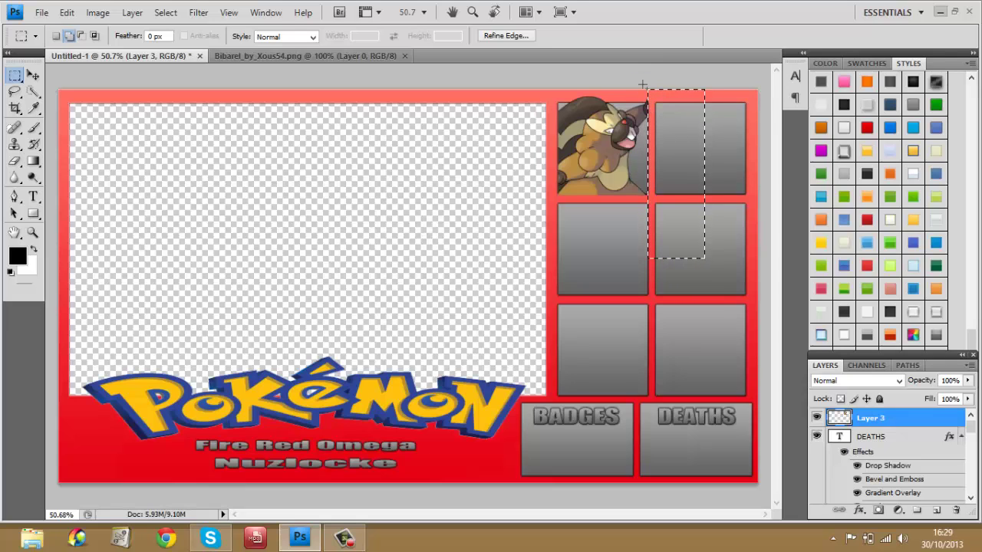
{"action": "key", "text": "ctrl+d"}
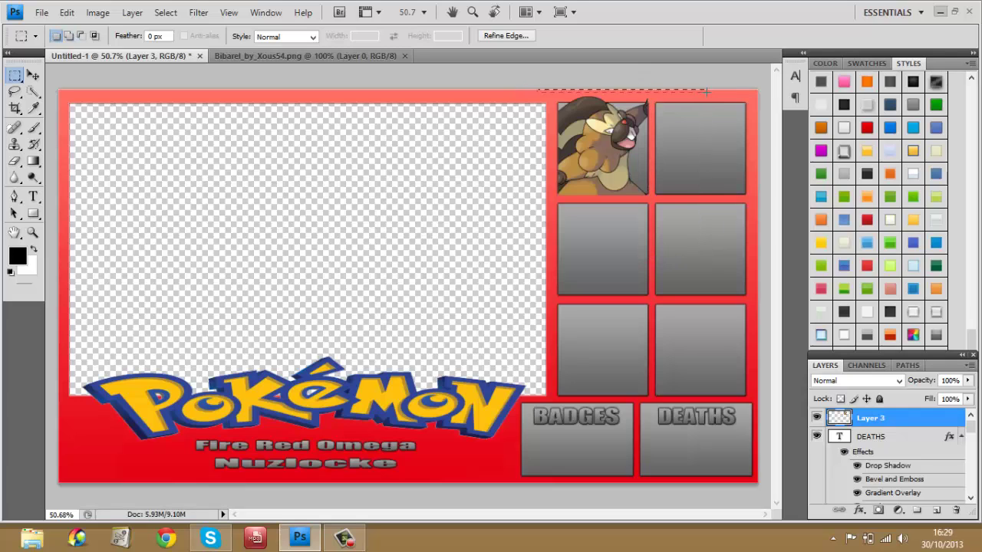
Marquee-select the strip of leftover sprite pixels along the top border of the boxes
{"action": "left_click_drag", "start_coordinate": [706, 91], "coordinate": [713, 102]}
{"action": "left_click_drag", "start_coordinate": [714, 102], "coordinate": [719, 102]}
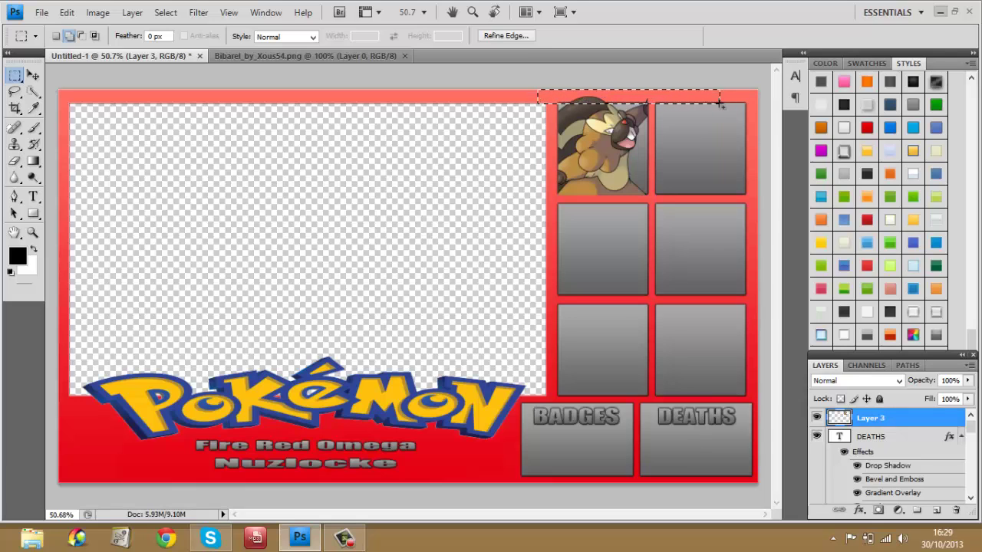
{"action": "left_click_drag", "start_coordinate": [719, 102], "coordinate": [719, 103]}
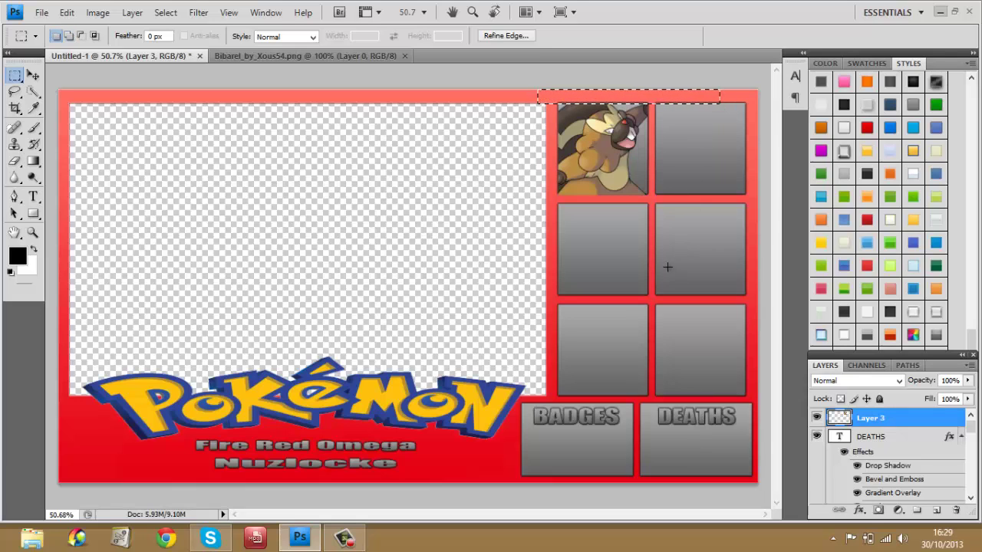
{"action": "left_click", "coordinate": [659, 114]}
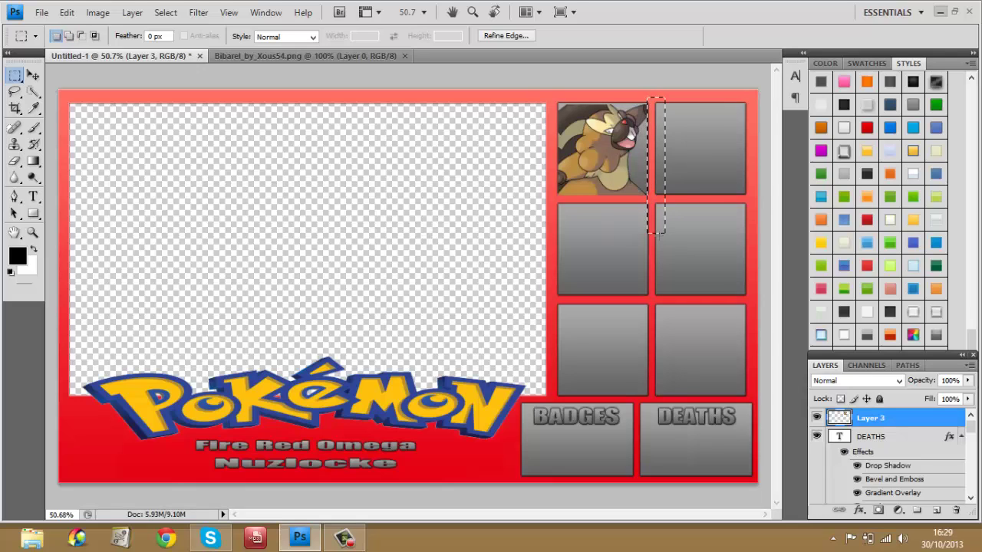
Select the gap between the top boxes and the area left of the top-left box, clearing those leftovers
{"action": "left_click_drag", "start_coordinate": [660, 233], "coordinate": [600, 231]}
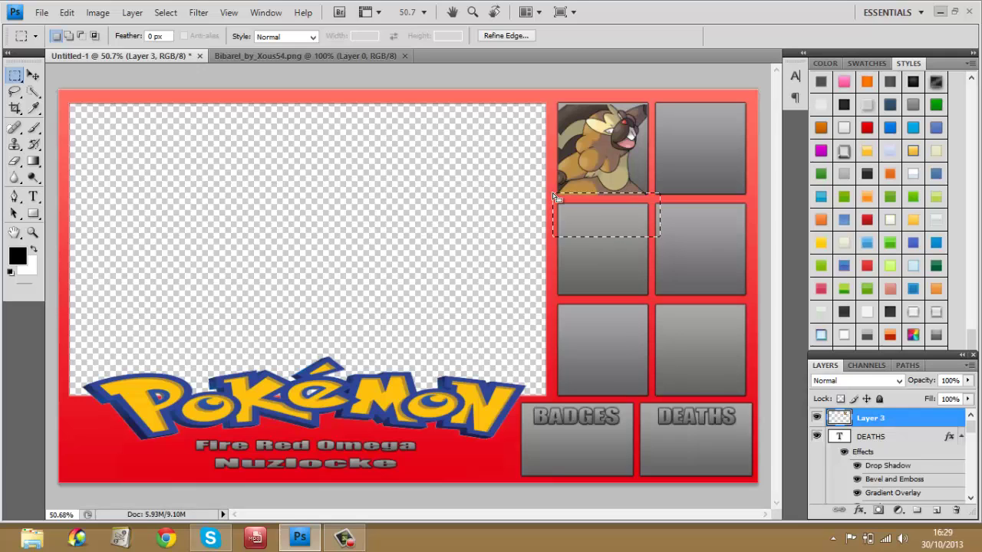
{"action": "key", "text": "shift"}
{"action": "left_click_drag", "start_coordinate": [532, 267], "coordinate": [535, 192]}
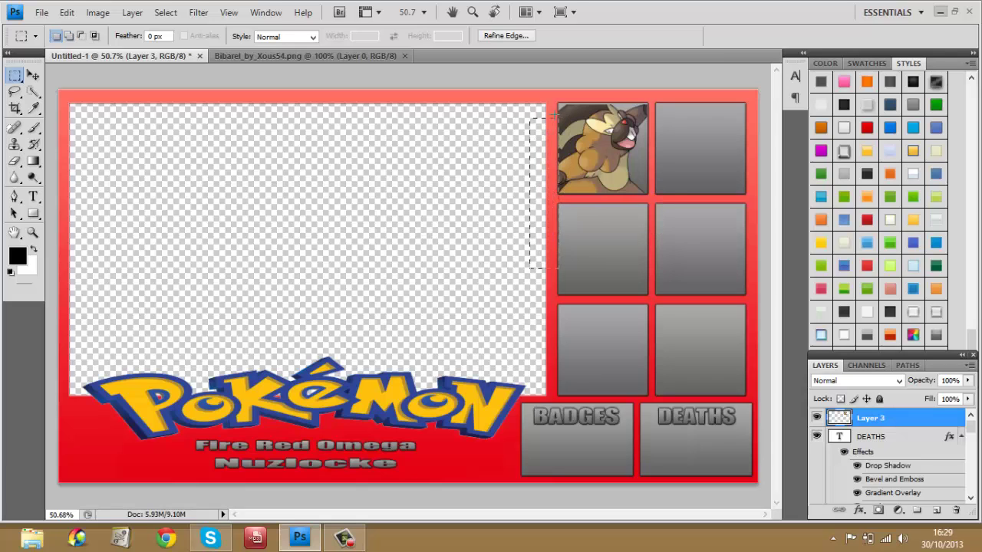
{"action": "left_click_drag", "start_coordinate": [540, 148], "coordinate": [556, 90]}
{"action": "left_click_drag", "start_coordinate": [556, 91], "coordinate": [558, 90]}
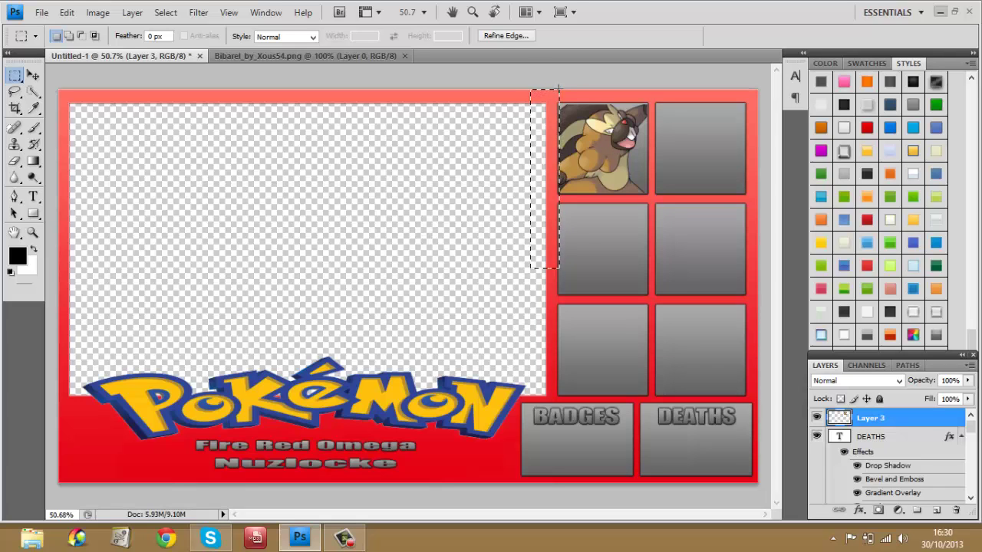
{"action": "key", "text": "v"}
{"action": "key", "text": "ctrl+d"}
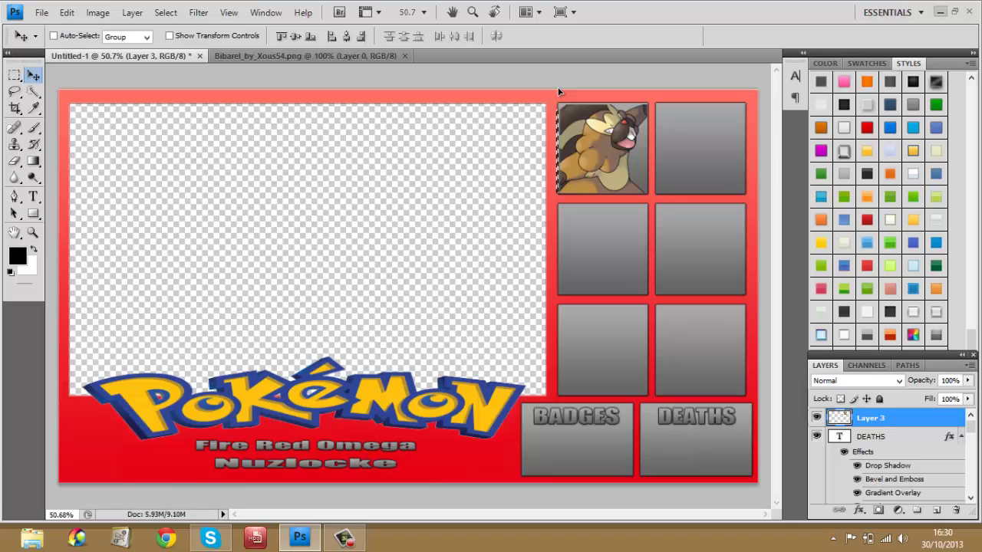
{"action": "key", "text": "ctrl+d"}
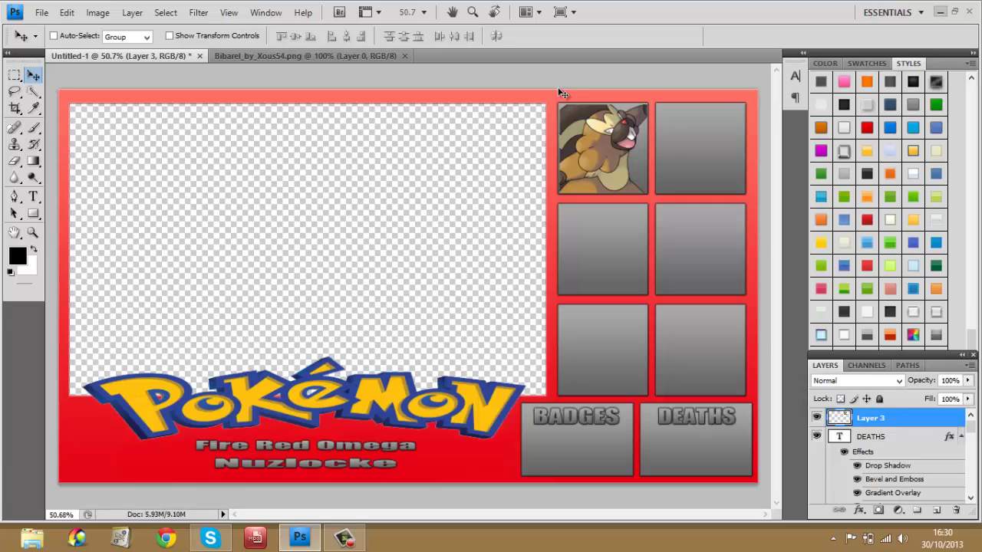
Delete Layer 3, the Bibarel sprite, from the Layers panel
{"action": "right_click", "coordinate": [885, 419]}
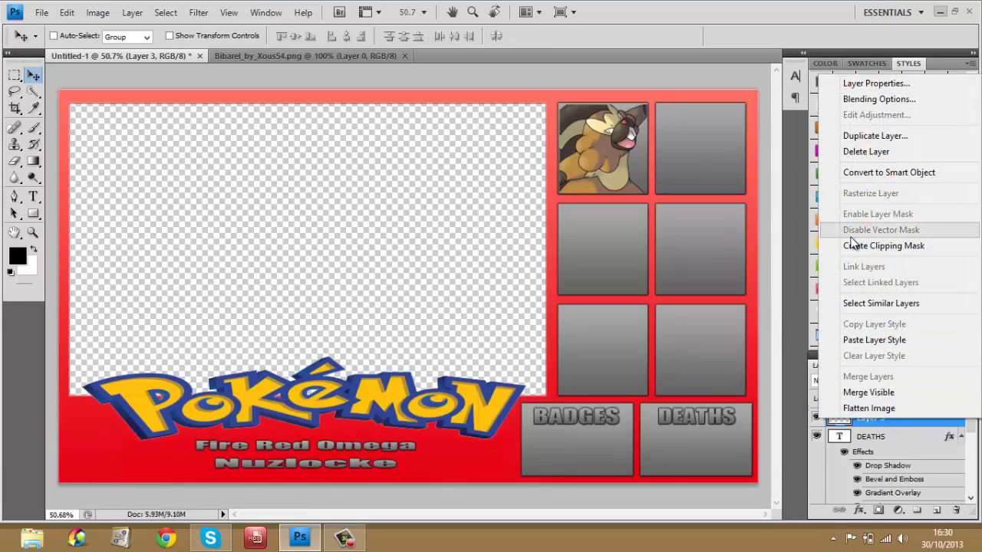
{"action": "left_click", "coordinate": [866, 151]}
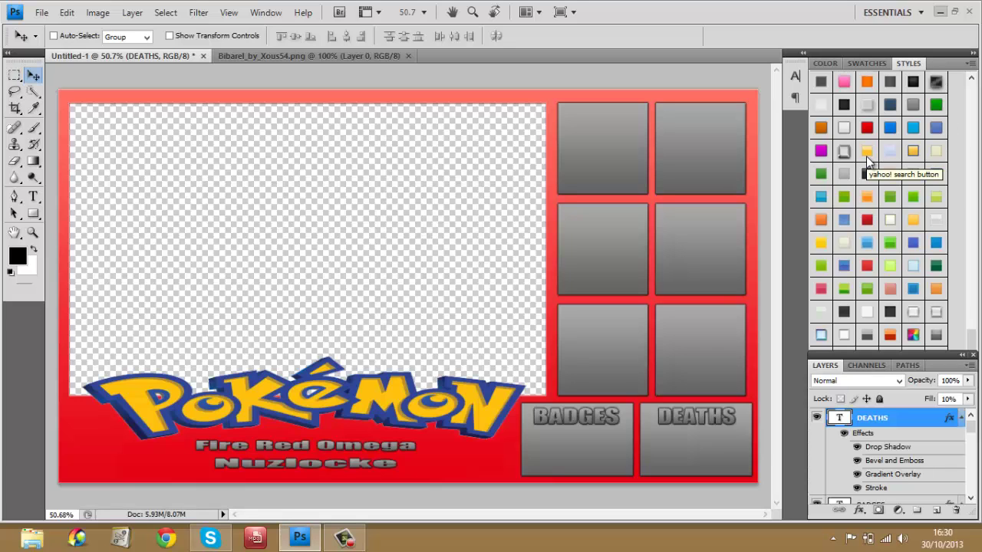
{"action": "left_click", "coordinate": [2, 6]}
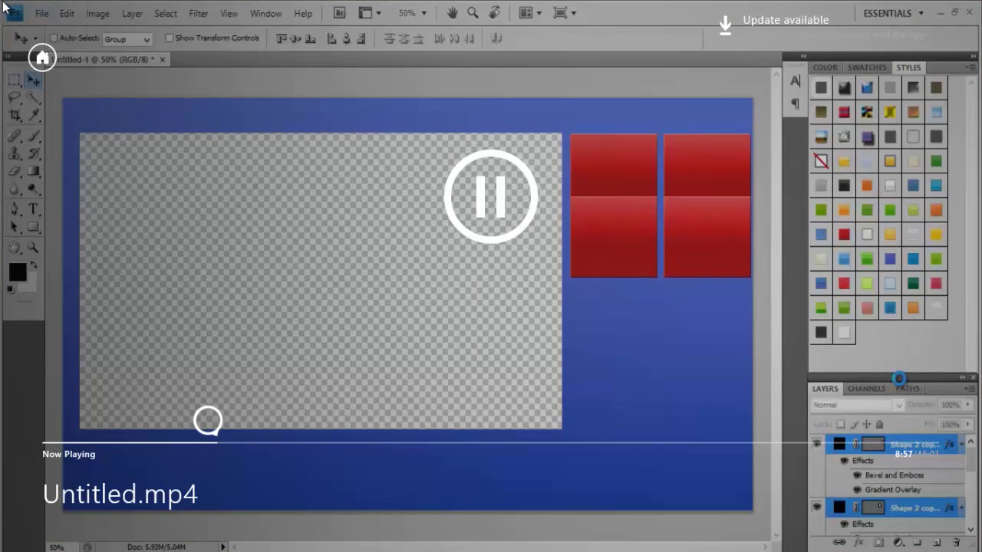
{"action": "left_click", "coordinate": [2, 7]}
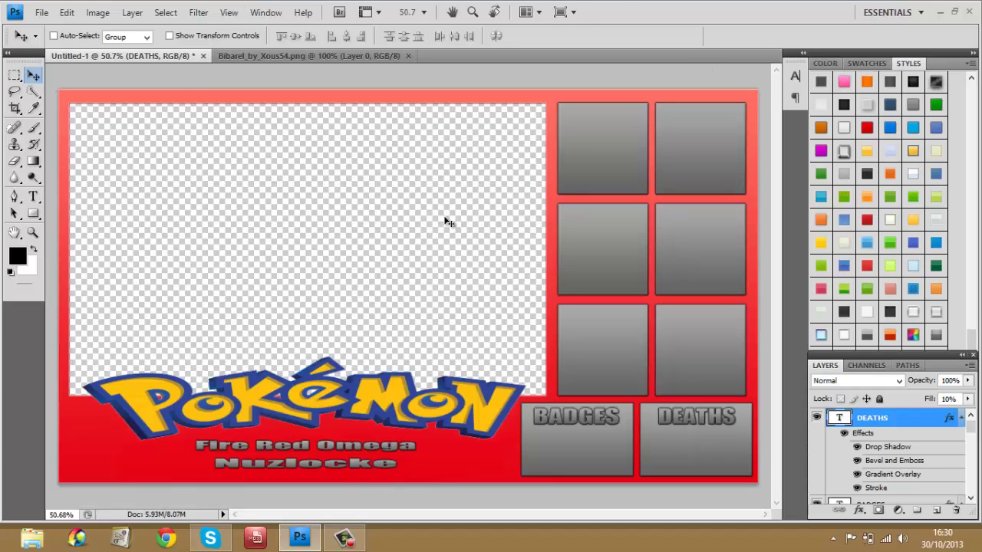
{"action": "left_click", "coordinate": [44, 12]}
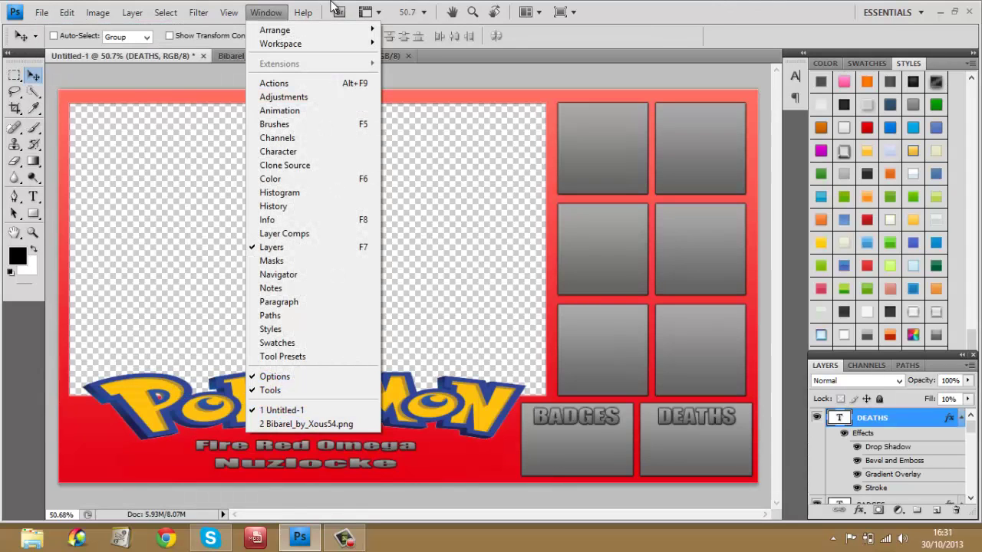
{"action": "left_click", "coordinate": [229, 13]}
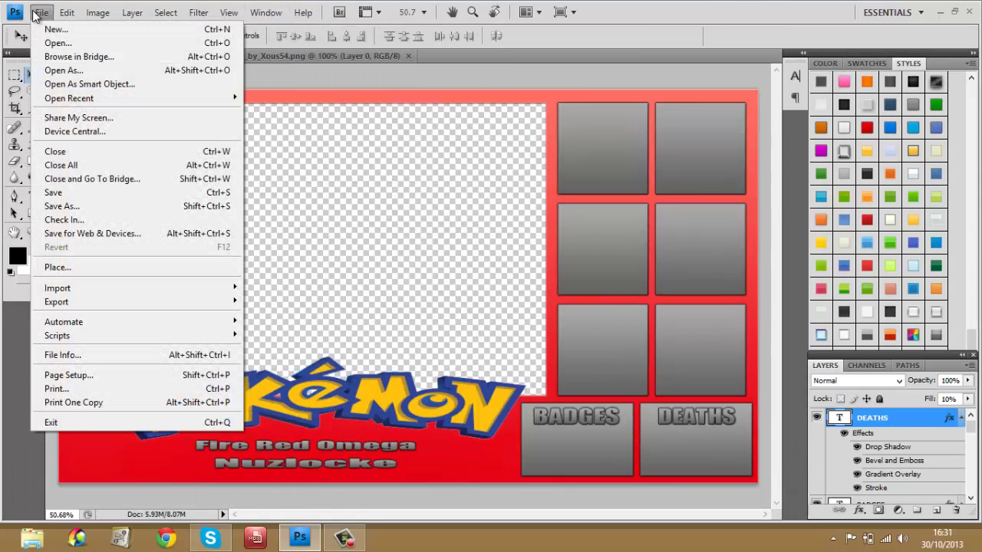
{"action": "left_click", "coordinate": [62, 204]}
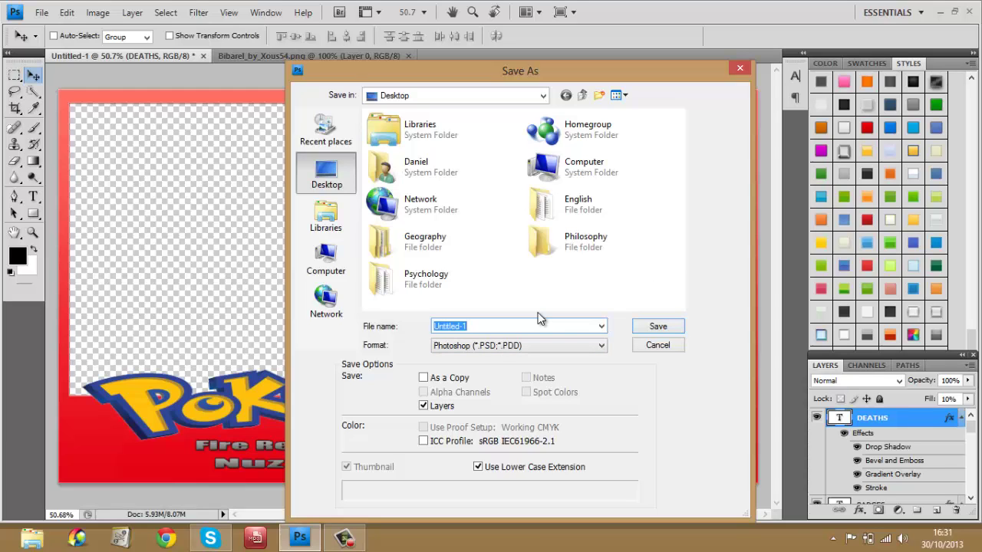
{"action": "left_click", "coordinate": [745, 68]}
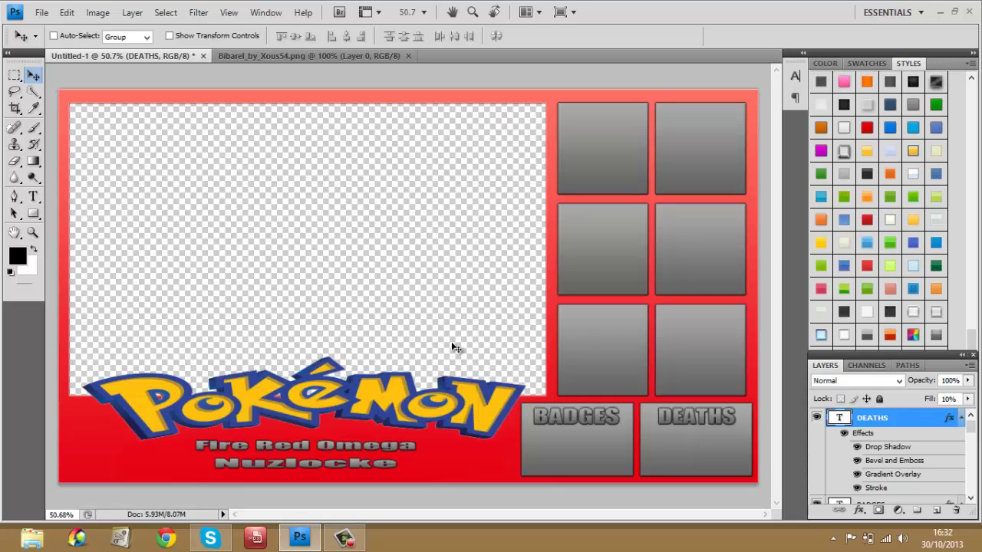
{"action": "left_click", "coordinate": [347, 541]}
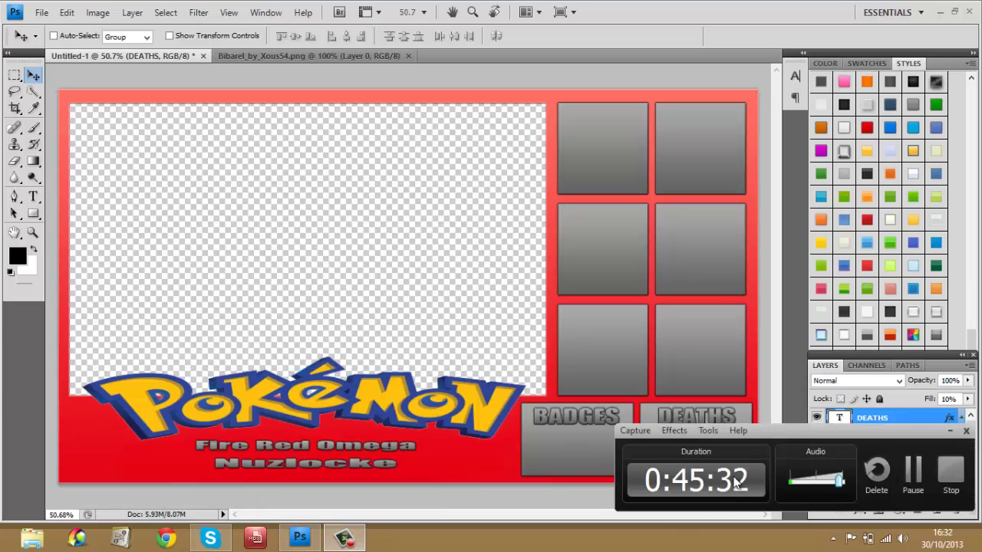